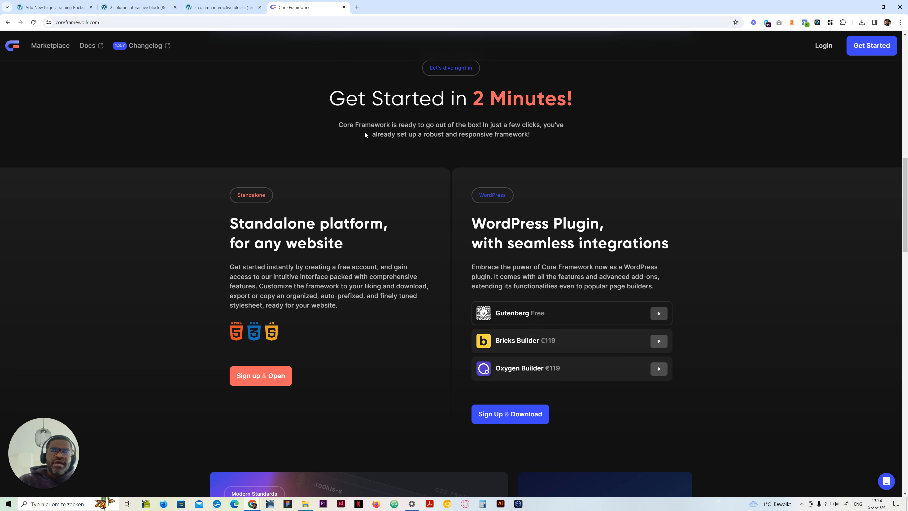
Examine the two-column Standalone and WordPress section on the Core Framework page and the finished interactive blocks in the template preview.
scroll(361, 147, "up", 4)
scroll(361, 168, "down", 3)
scroll(361, 168, "up", 4)
scroll(360, 167, "down", 11)
scroll(360, 168, "up", 6)
scroll(359, 168, "up", 4)
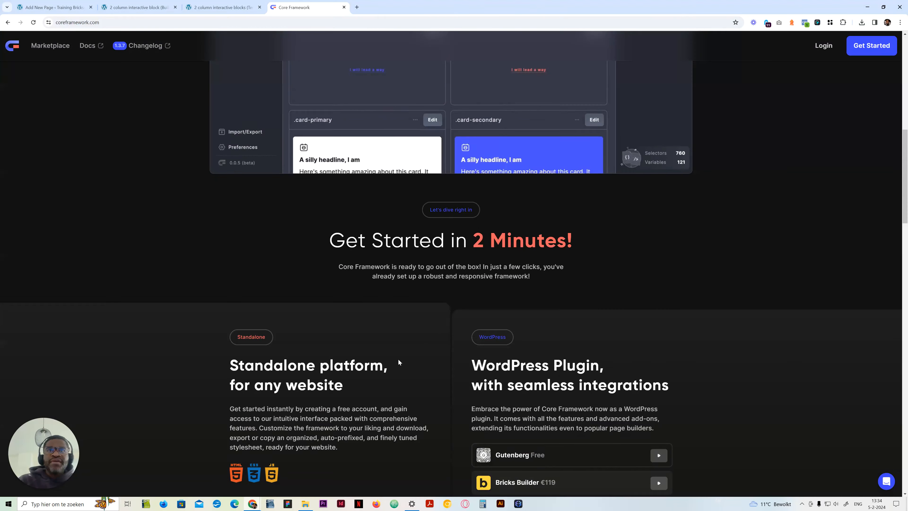
scroll(495, 325, "down", 5)
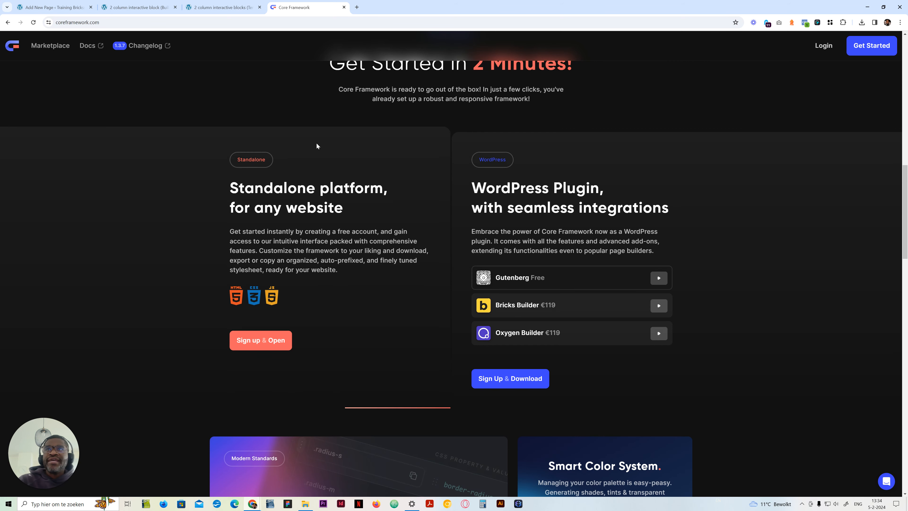
left_click(222, 8)
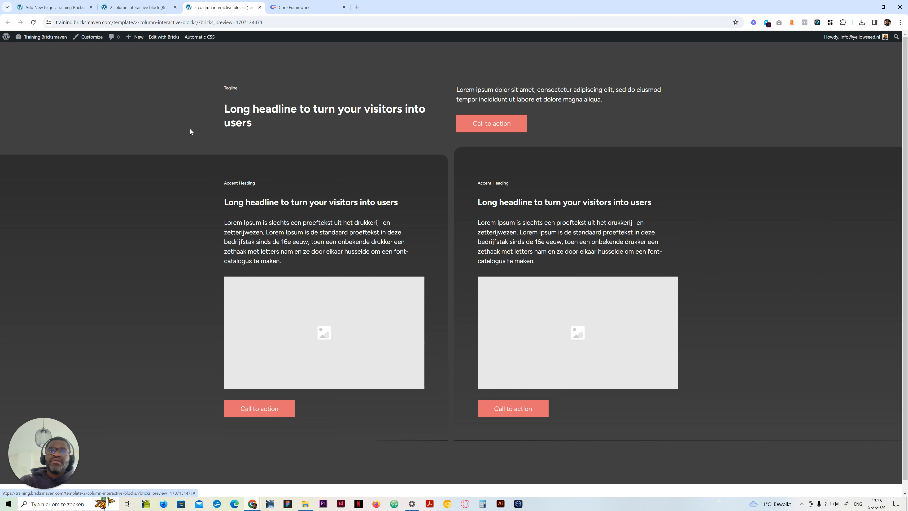
left_click(238, 123)
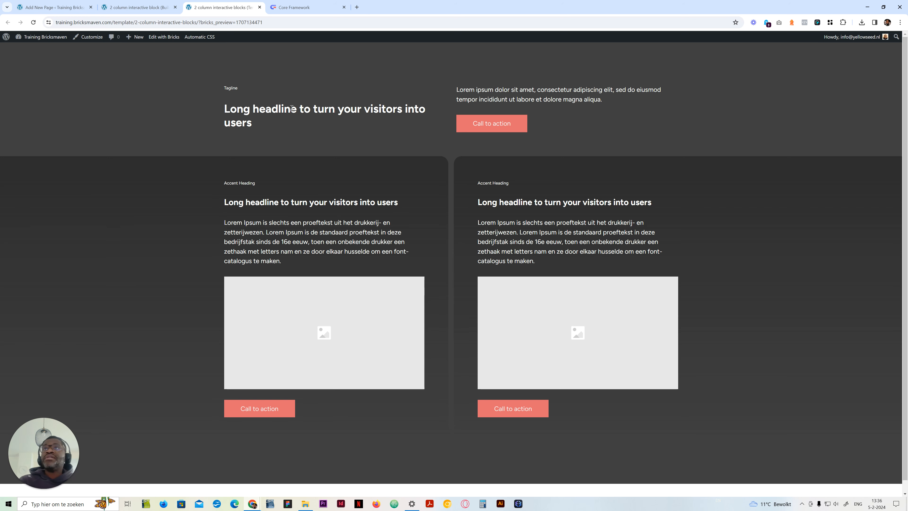
Switch to the empty 2 column interactive block page in the Bricks editor, add a section and rename it Content-ib.
left_click(164, 7)
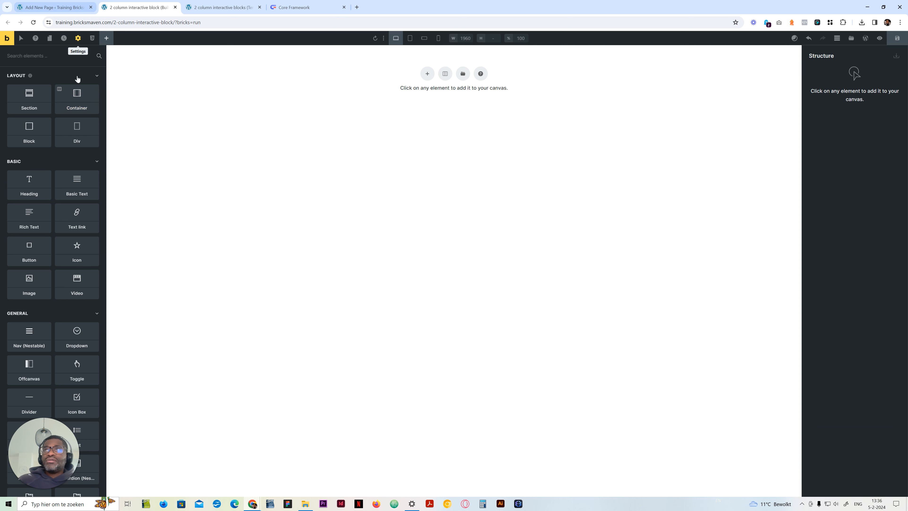
left_click(30, 100)
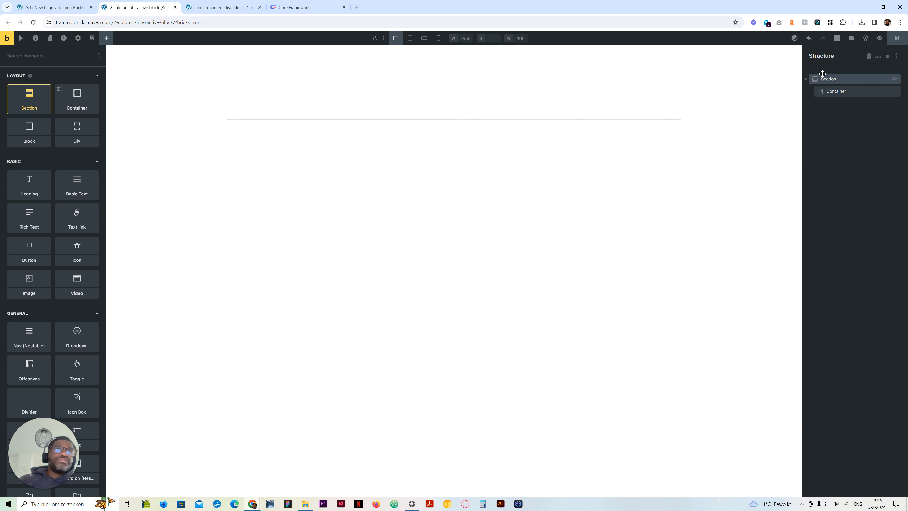
left_click(828, 79)
type("Content-ib")
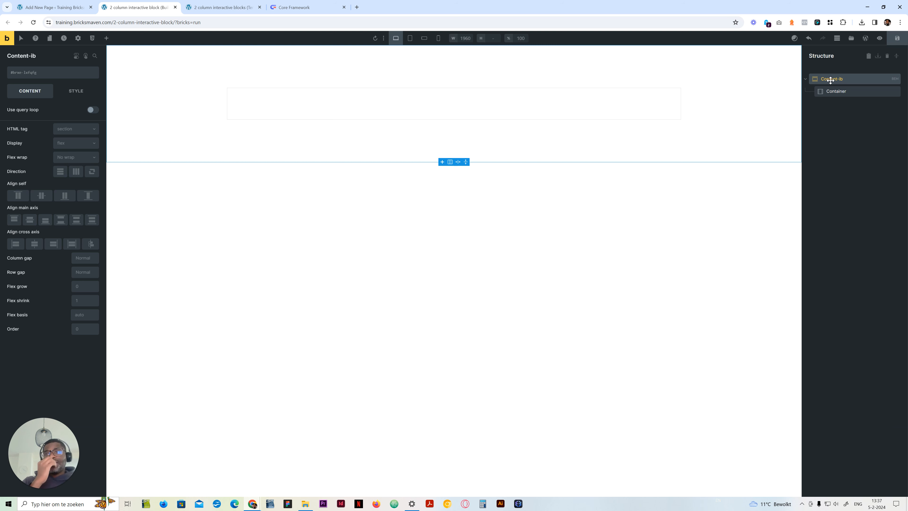
Add two blocks inside the section's container and rename the first one Intro.
left_click(852, 92)
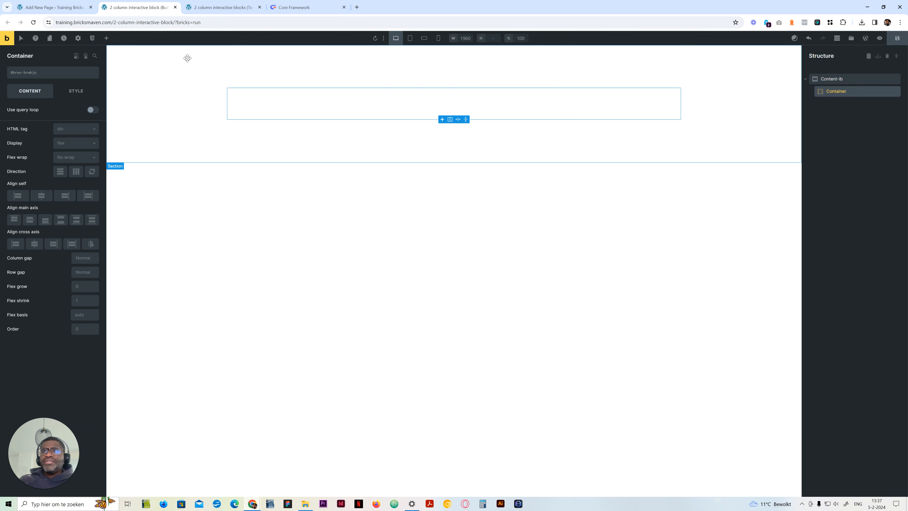
left_click(106, 38)
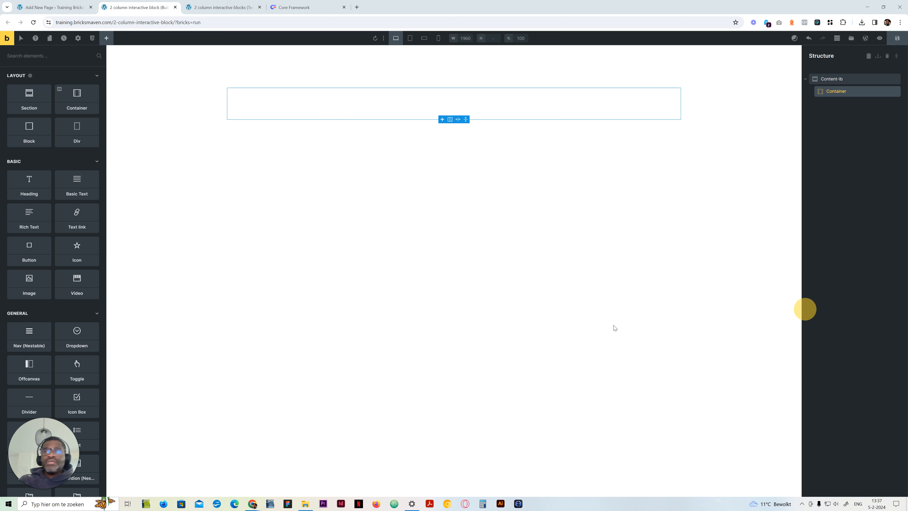
left_click(32, 135)
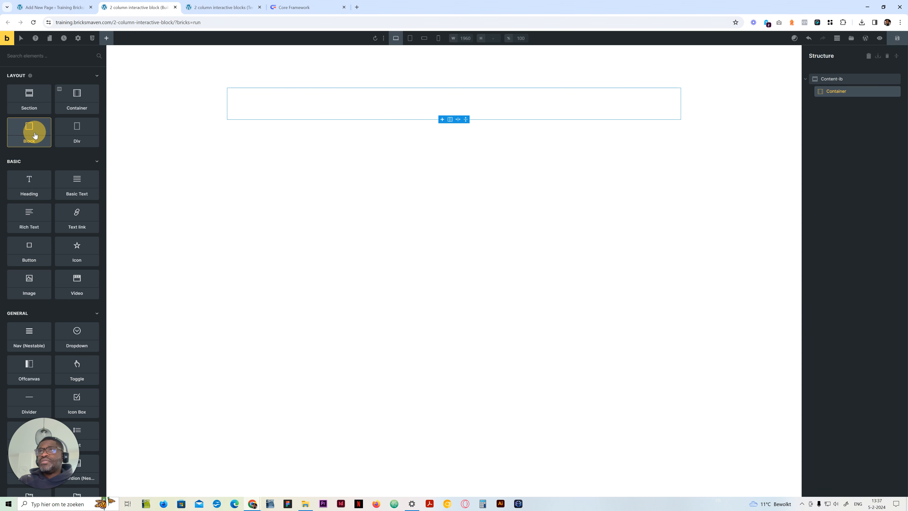
left_click(32, 135)
left_click(842, 103)
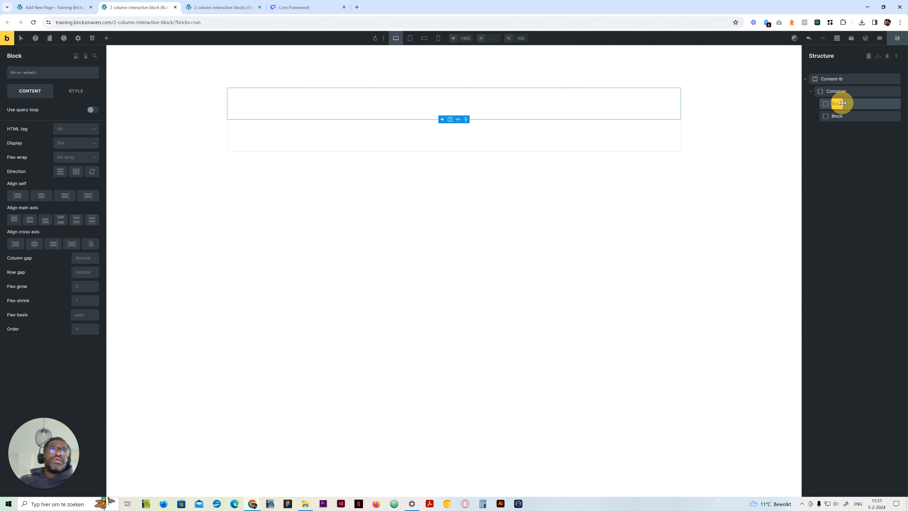
type("Intro")
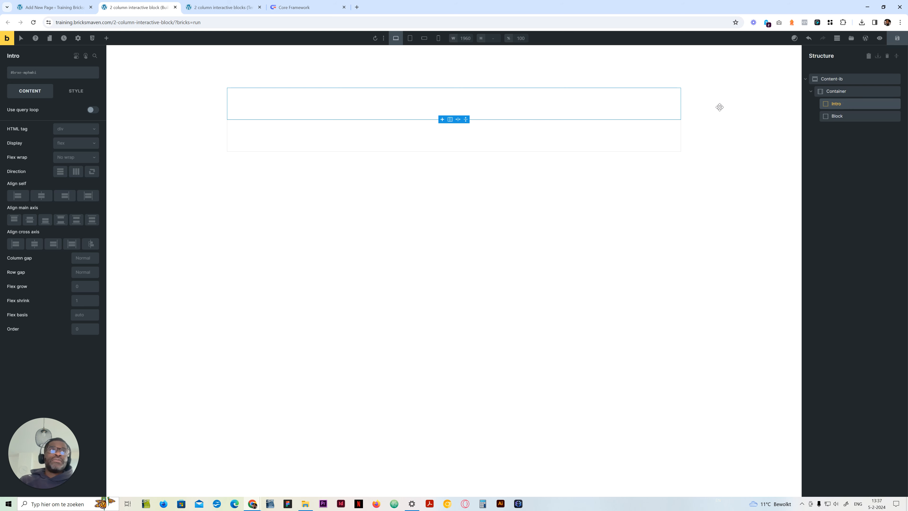
Check the finished template's layout, and nest a new block inside the container's second block.
left_click(221, 8)
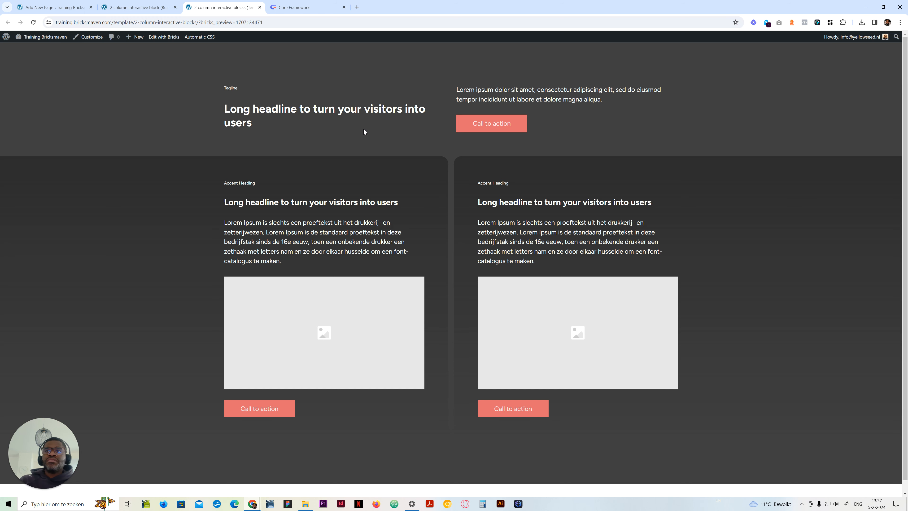
left_click(136, 7)
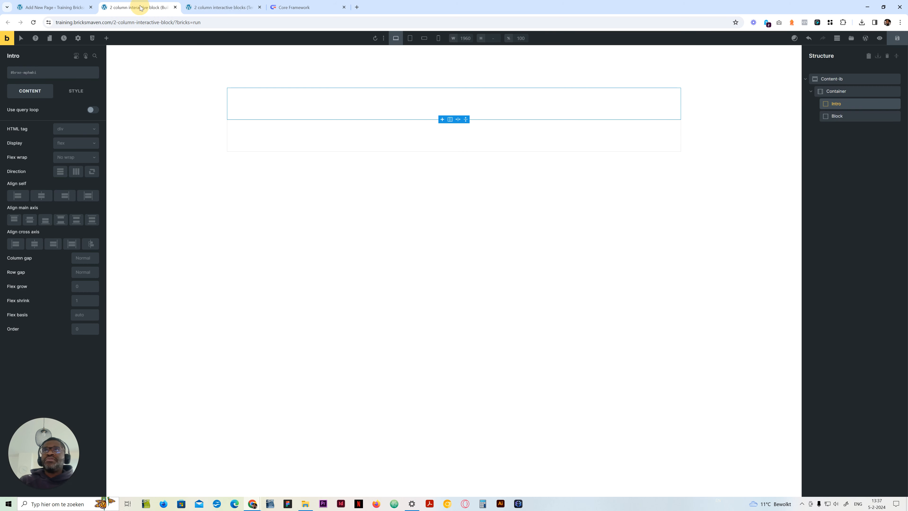
left_click(844, 117)
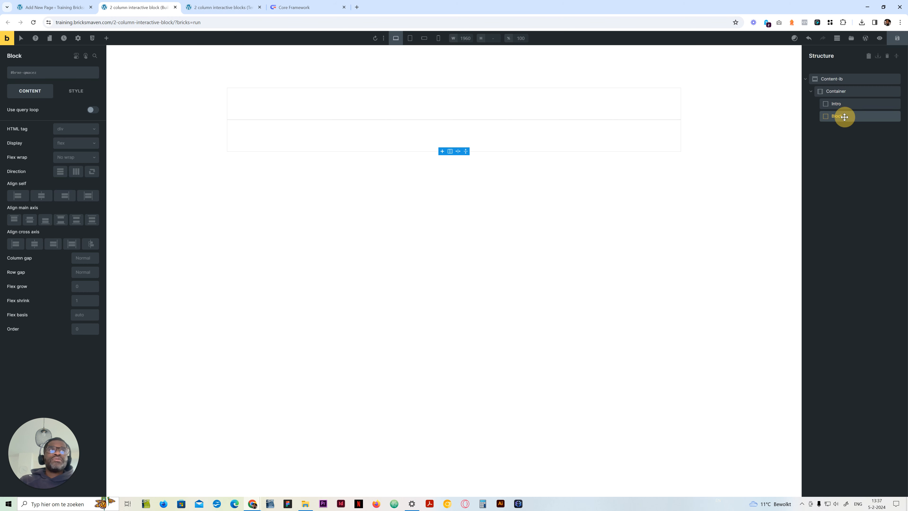
left_click(111, 43)
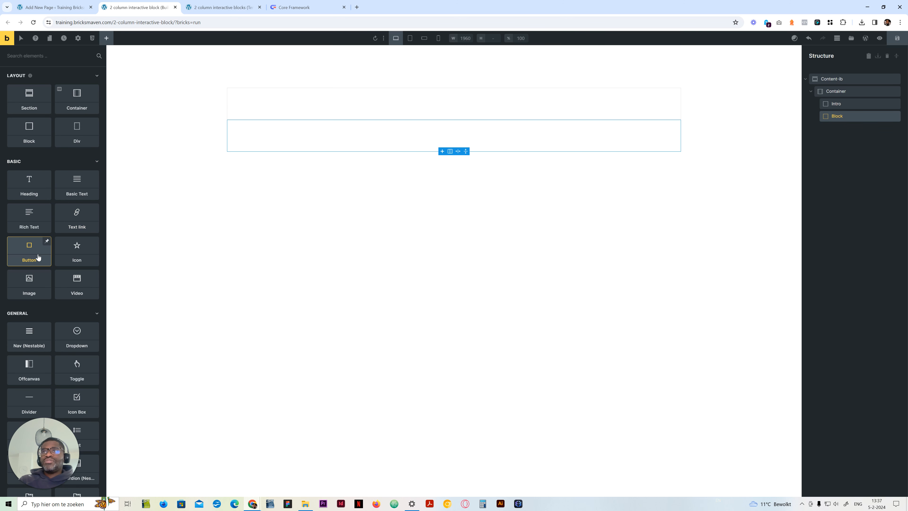
left_click(34, 128)
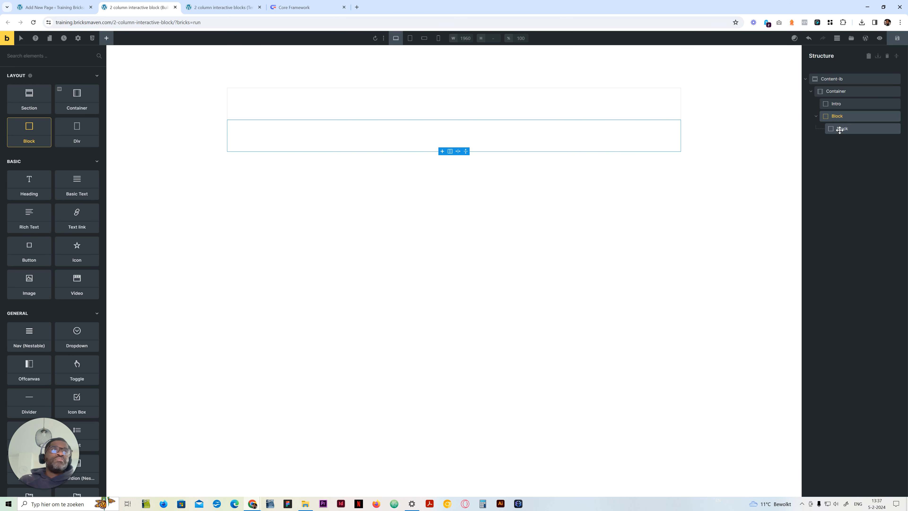
Rename the container's second block Column wrapper and its nested block Card.
double_click(837, 116)
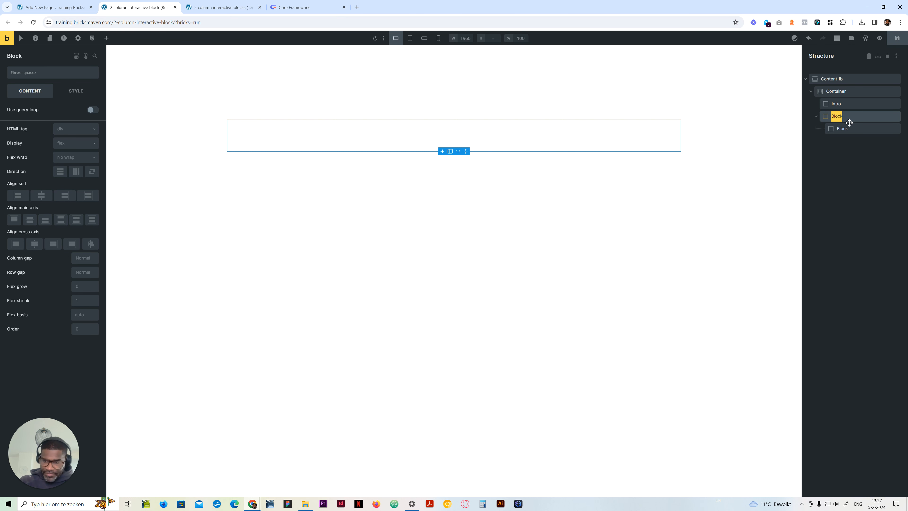
type("Cloumn wrapper")
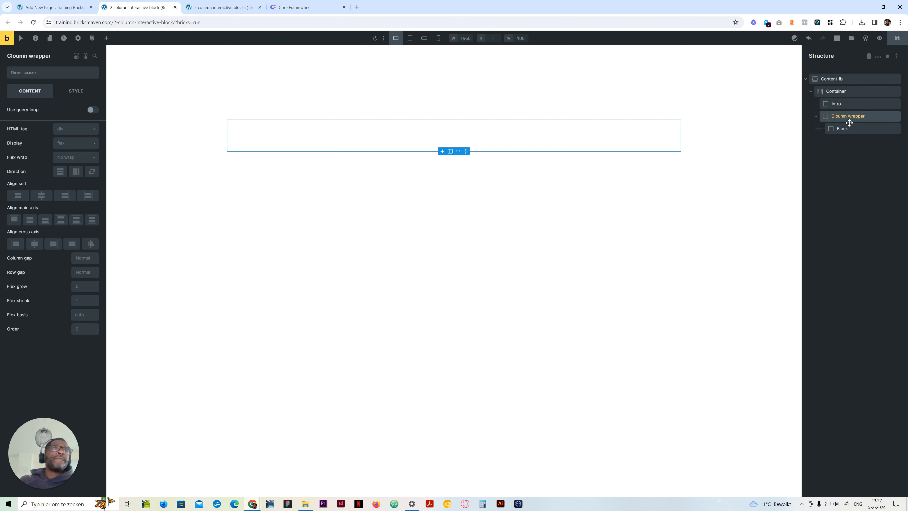
key("BackSpace")
key("Right")
type("l")
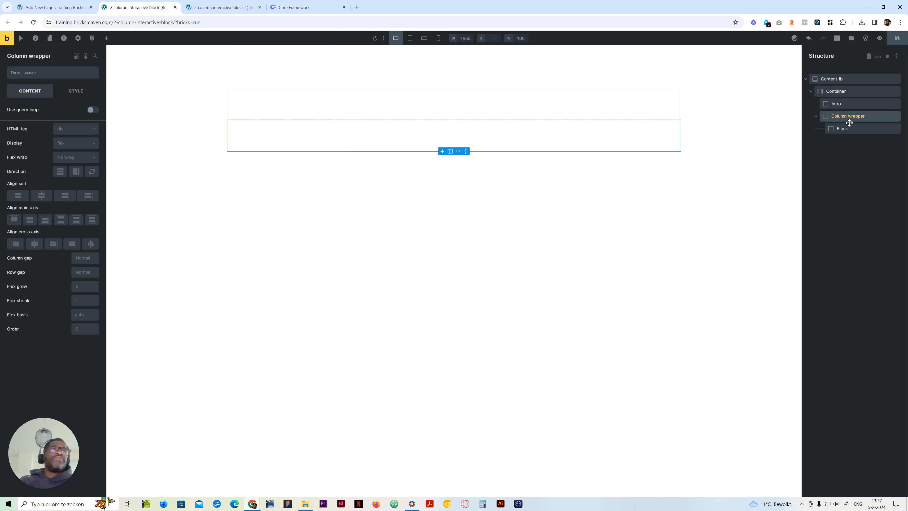
left_click(846, 129)
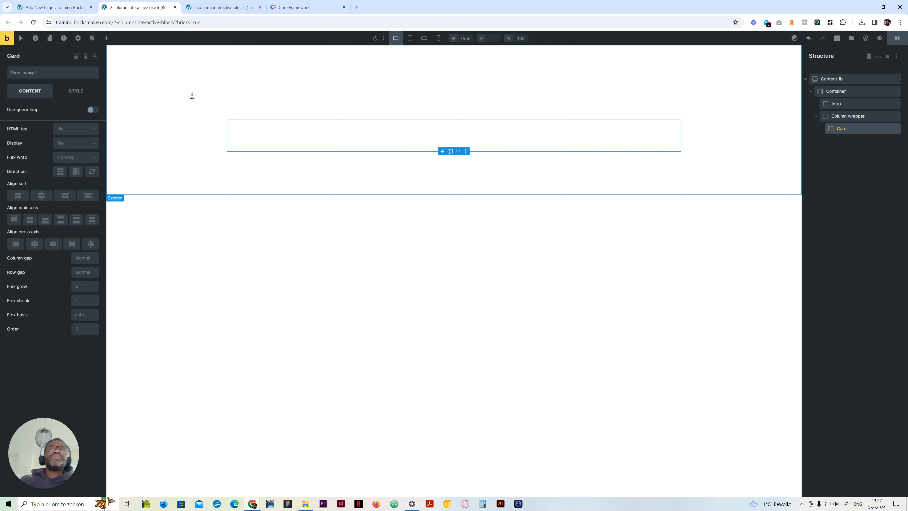
Fill the Card block with a heading, two basic texts, an image and a button, using the template preview as reference.
left_click(202, 7)
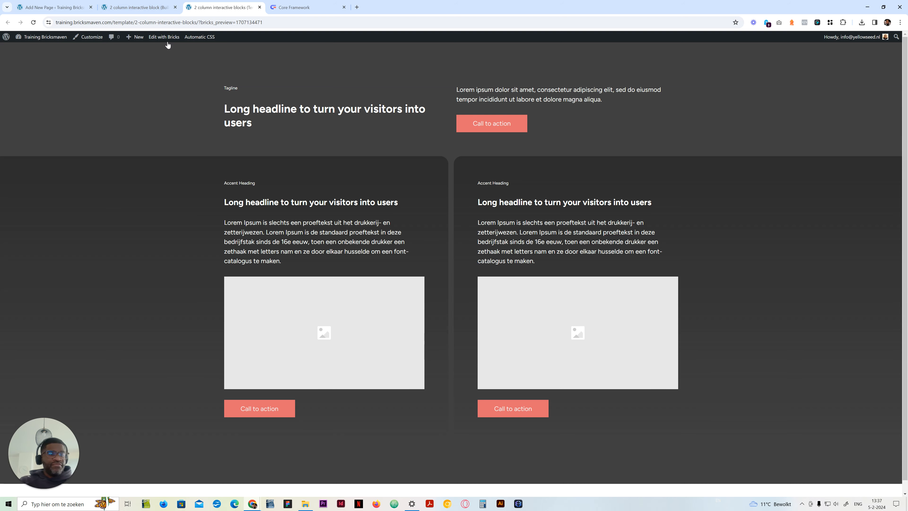
left_click(158, 7)
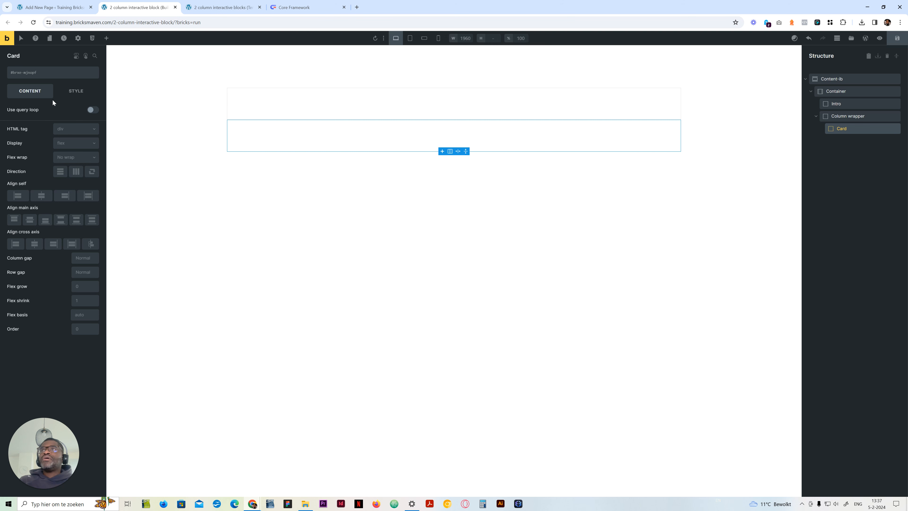
left_click(106, 38)
left_click(39, 189)
left_click(75, 193)
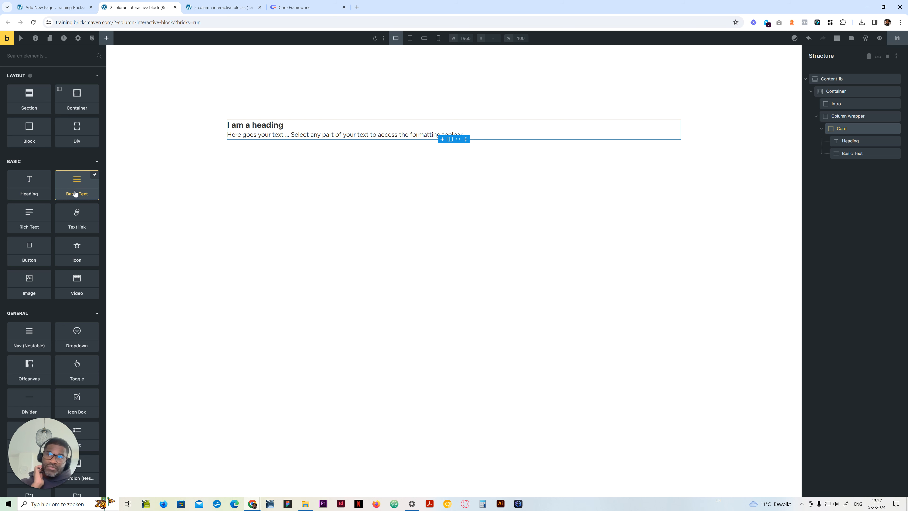
left_click(75, 193)
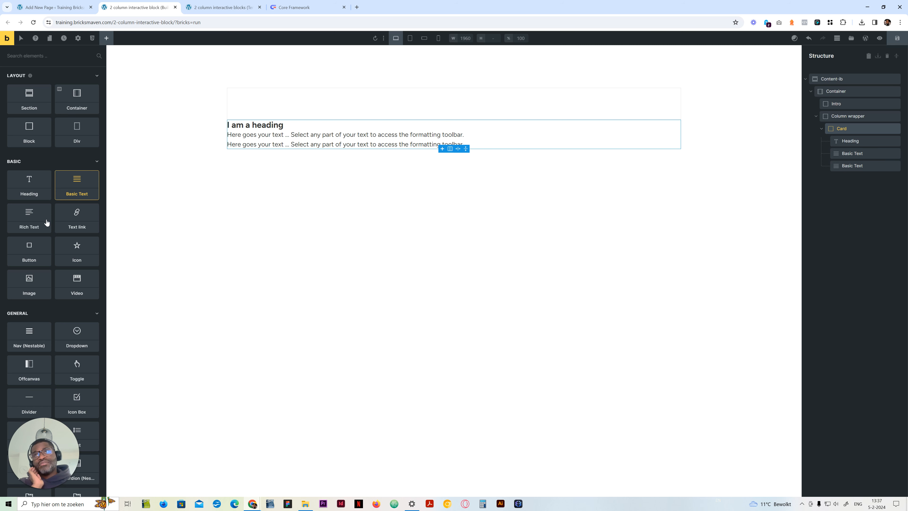
left_click(35, 283)
left_click(37, 249)
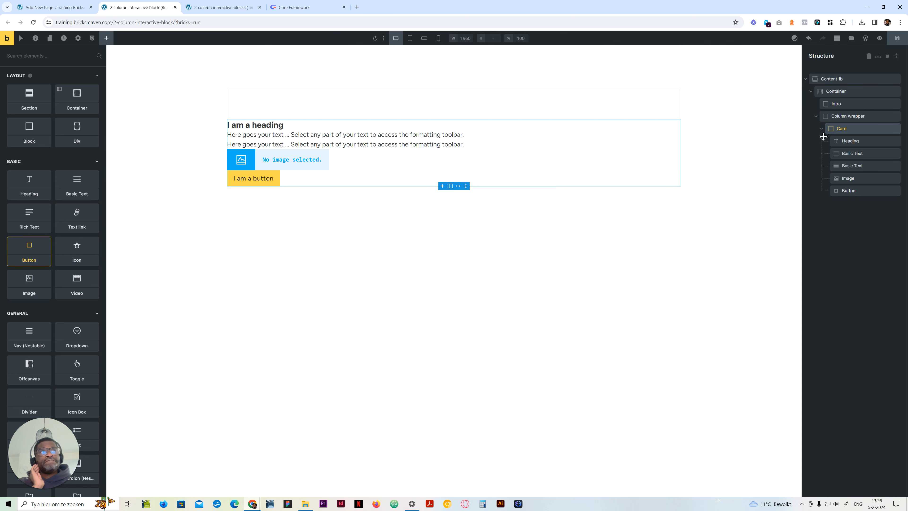
Set the card button's text to "Call to action".
left_click(848, 190)
left_click(40, 112)
key("ctrl+a")
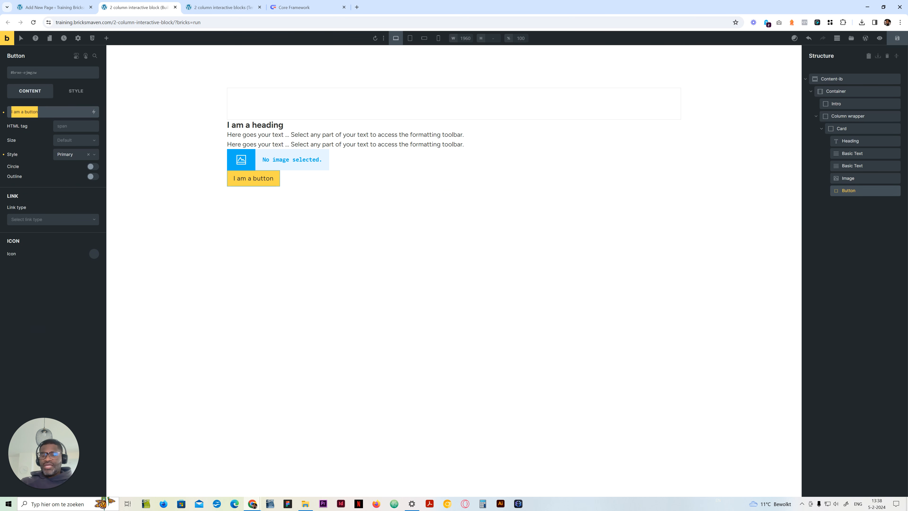
type("Call to action")
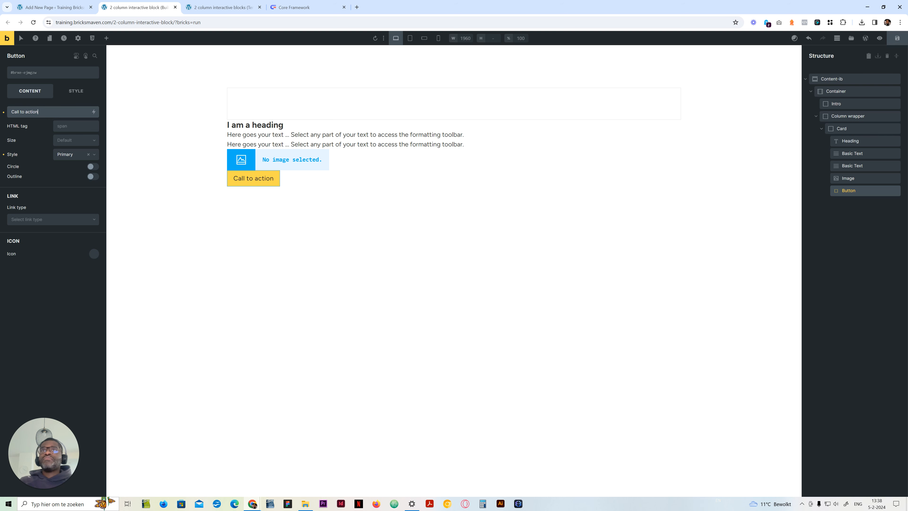
Insert Placeholder-Image-large.jpg from the media library into the card's image element.
left_click(851, 178)
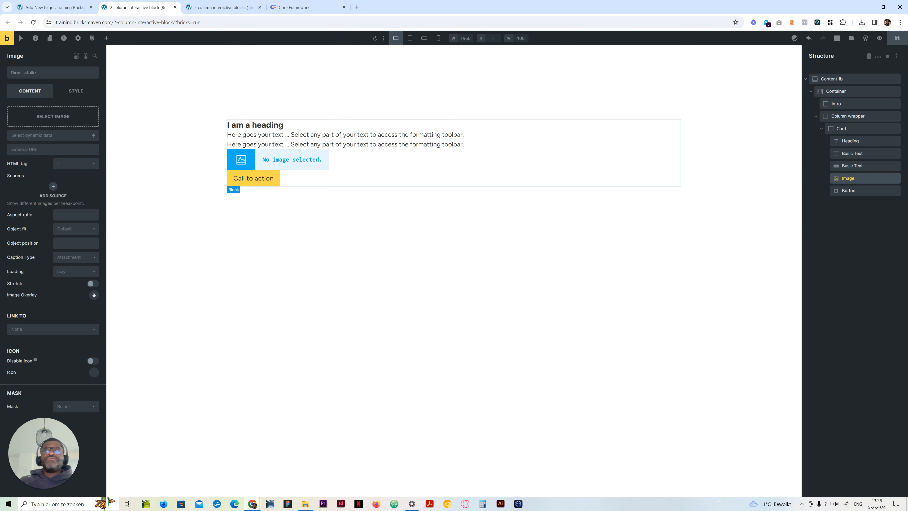
left_click(59, 121)
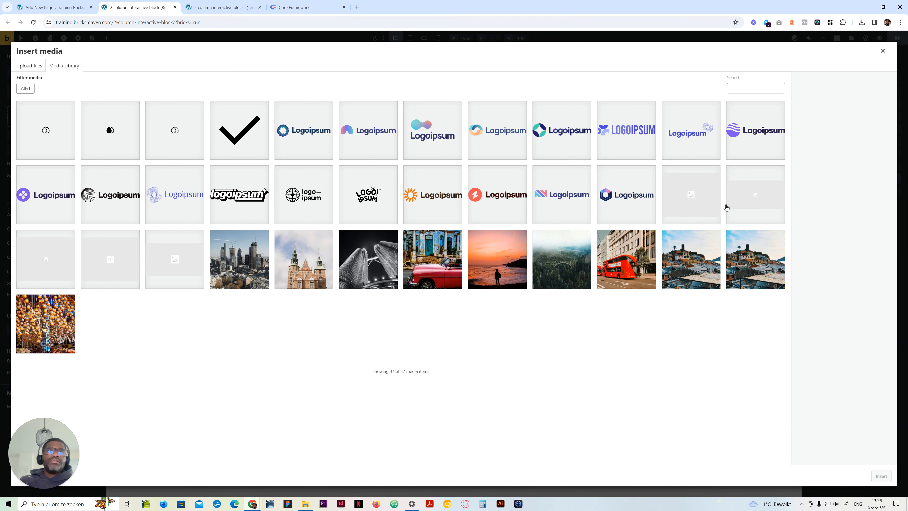
left_click(65, 265)
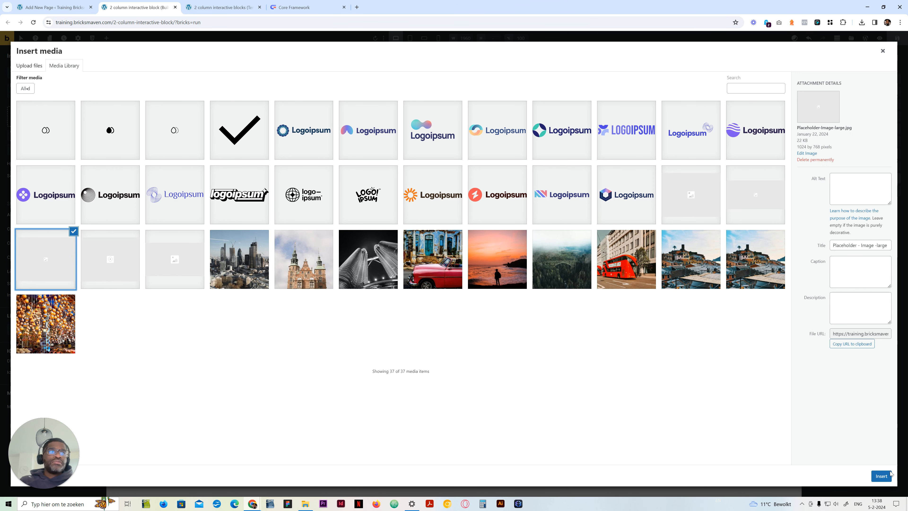
left_click(882, 476)
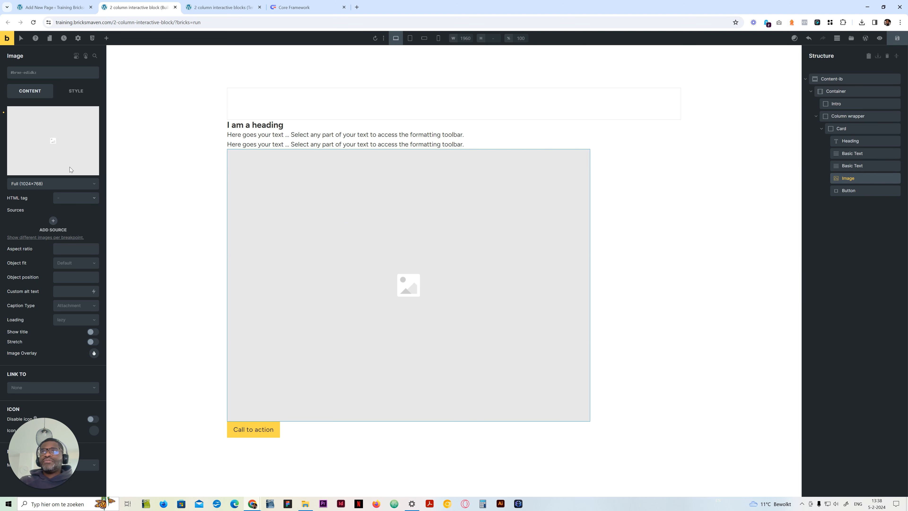
Rename the card's first basic text element Accent heading and the second one Text.
left_click(856, 166)
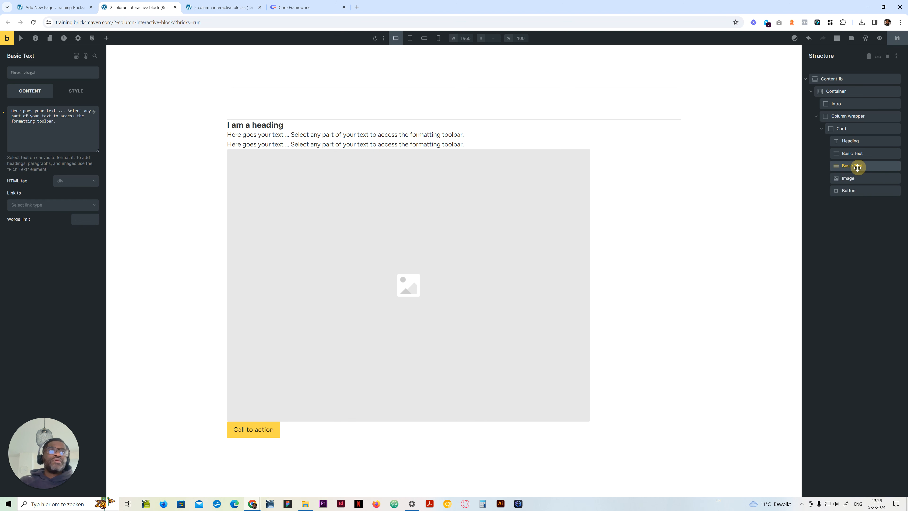
left_click(856, 153)
type("Accent")
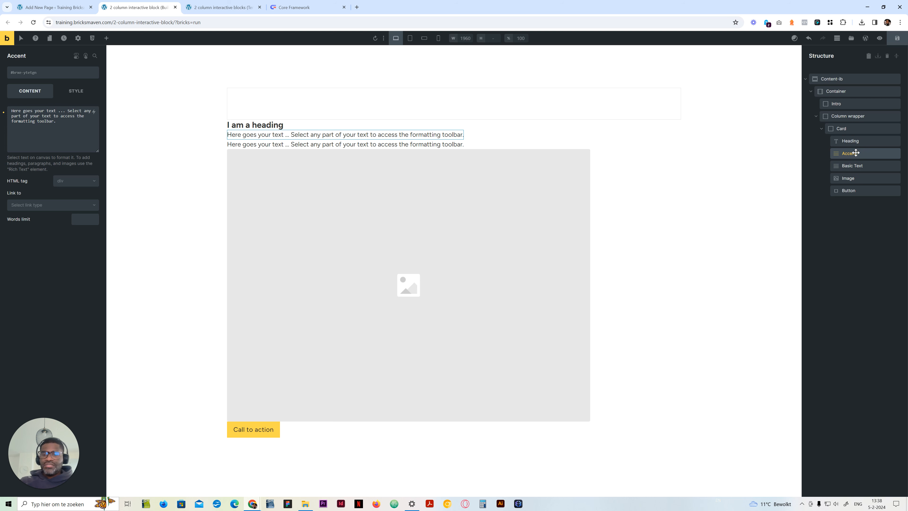
left_click(856, 166)
double_click(856, 166)
type("Text")
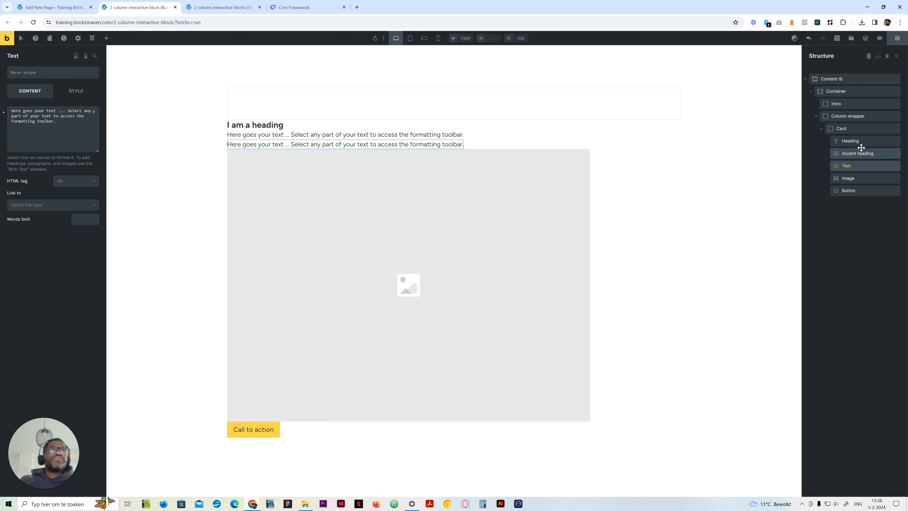
Wrap the card's heading in a block and move the Accent heading and Text elements into that block.
left_click(858, 141)
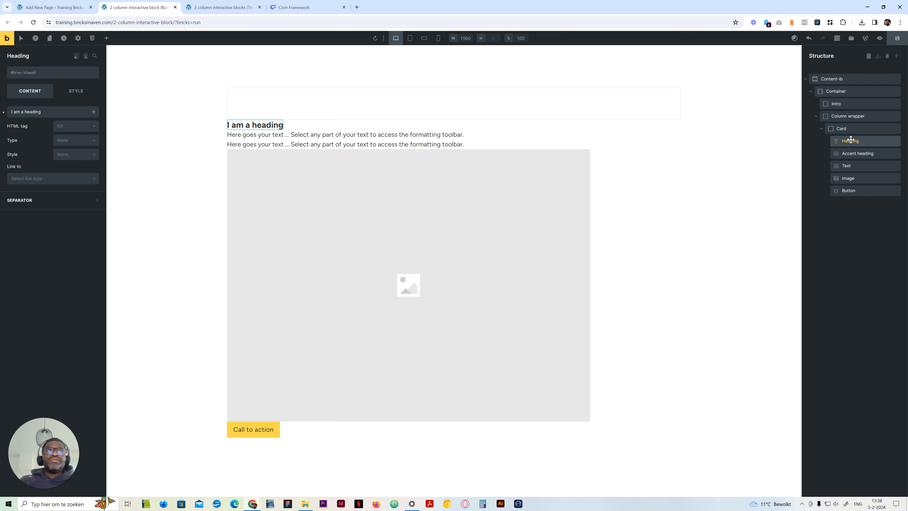
right_click(850, 142)
left_click(855, 223)
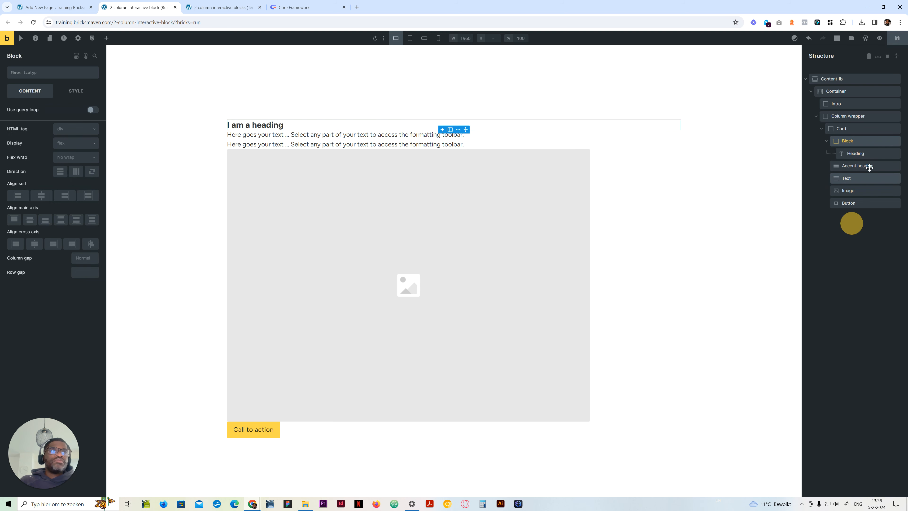
left_click(857, 154)
left_click_drag(857, 166, 858, 159)
left_click_drag(856, 179, 857, 174)
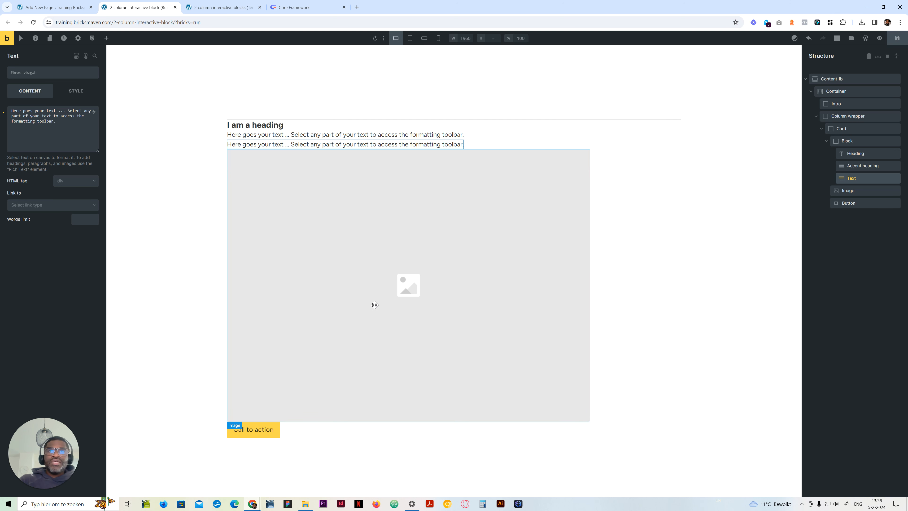
Wrap the card's image in a block and name the wrapper Media.
left_click(853, 190)
right_click(853, 190)
left_click(857, 279)
left_click(851, 191)
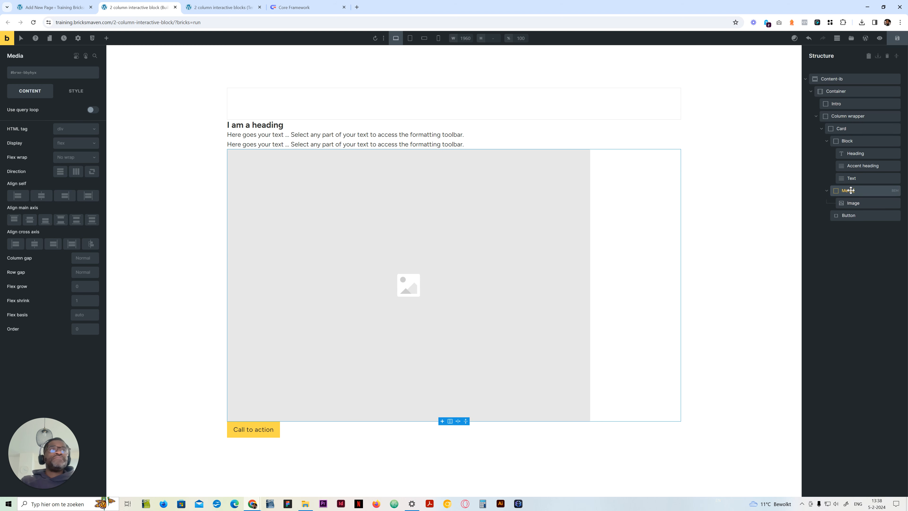
left_click(867, 216)
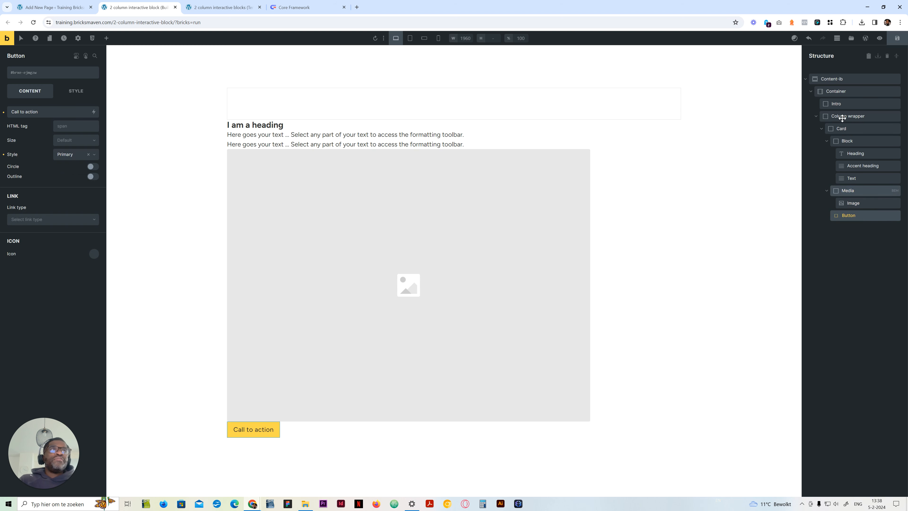
Rename the block around the card's heading and texts Header.
left_click(846, 141)
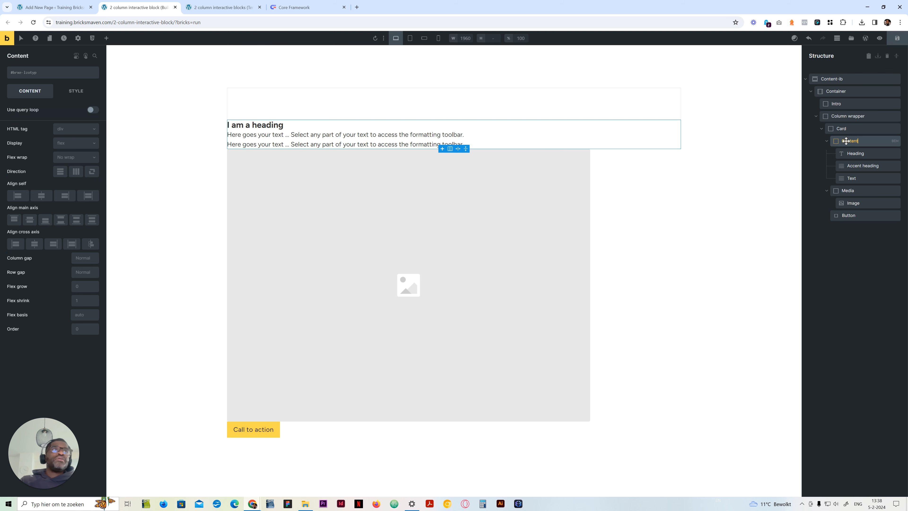
double_click(852, 140)
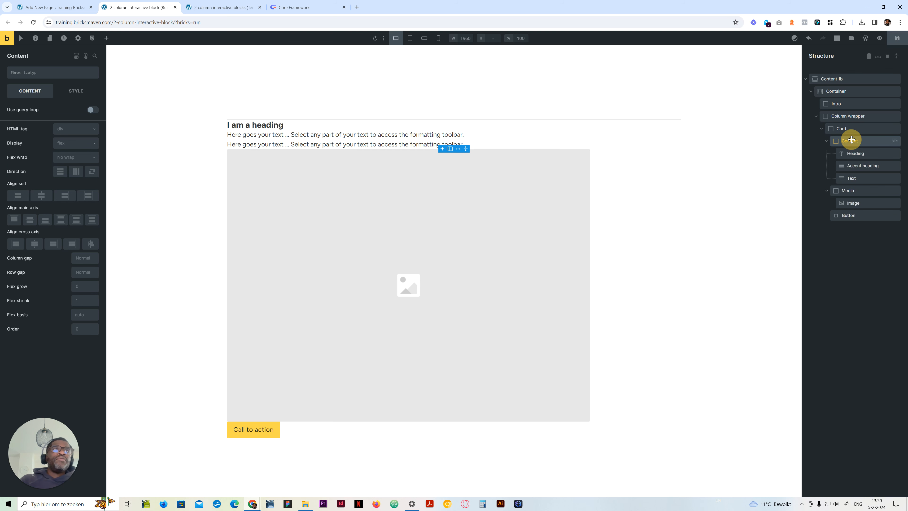
type("top")
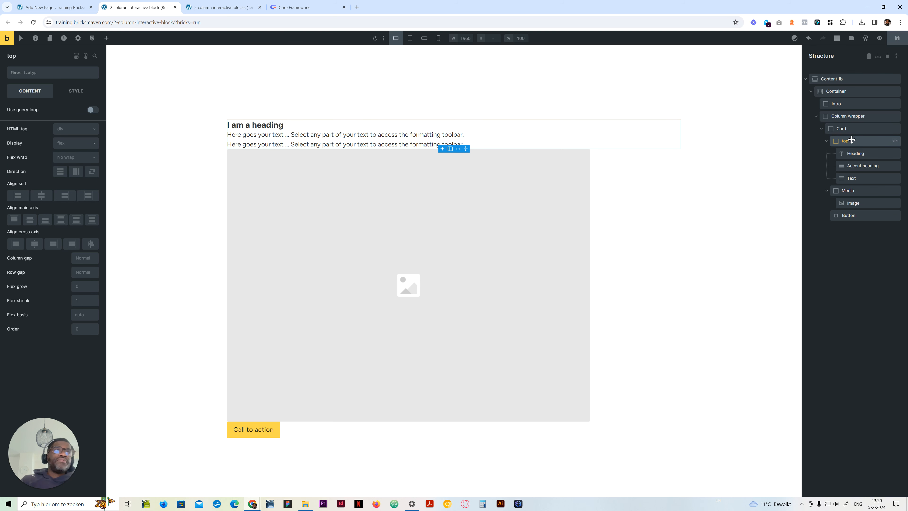
double_click(851, 141)
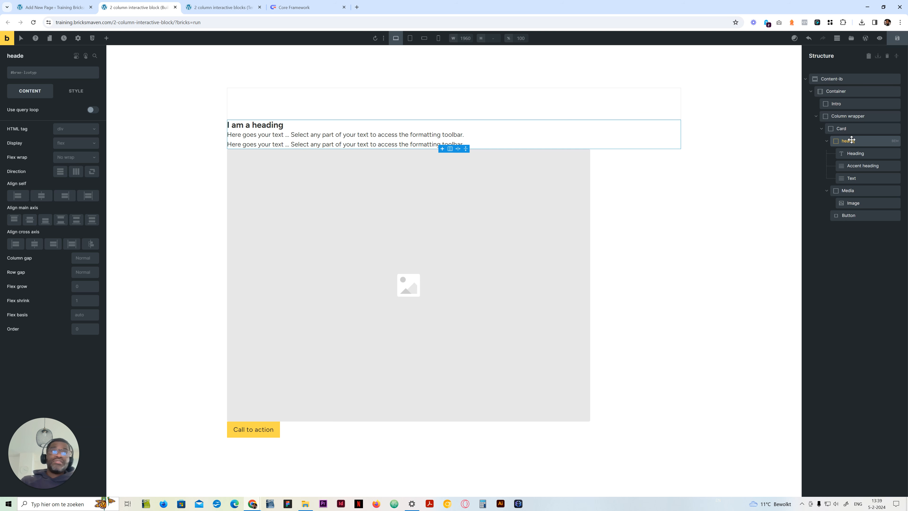
double_click(850, 141)
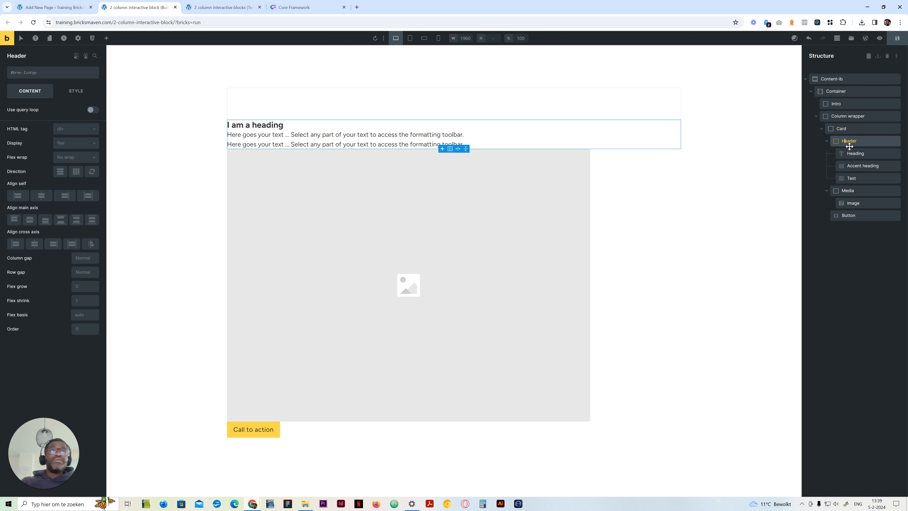
Add two blocks inside Intro and rename them Left and Right.
left_click(836, 103)
left_click(106, 38)
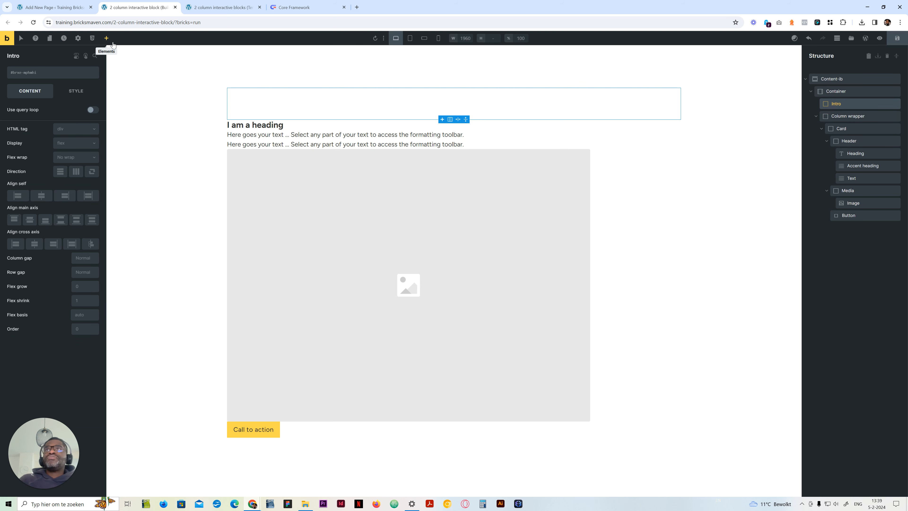
left_click(33, 133)
left_click(33, 133)
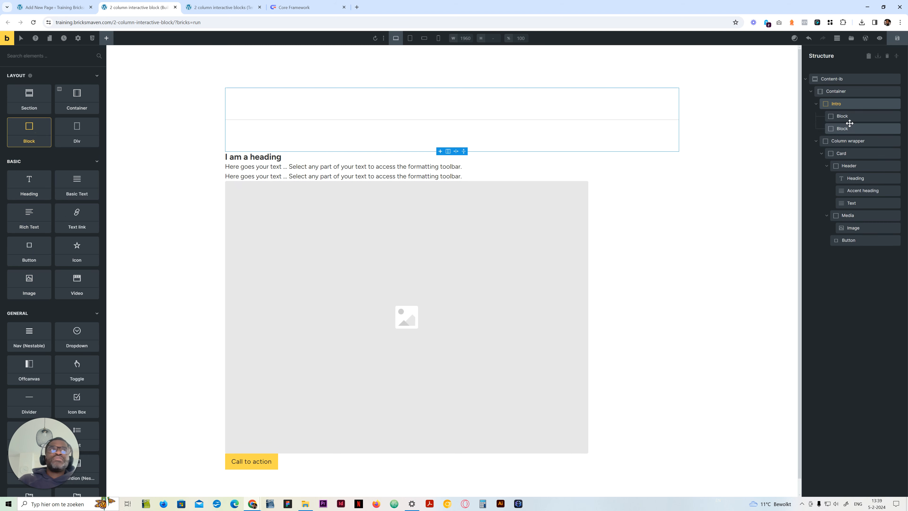
double_click(841, 114)
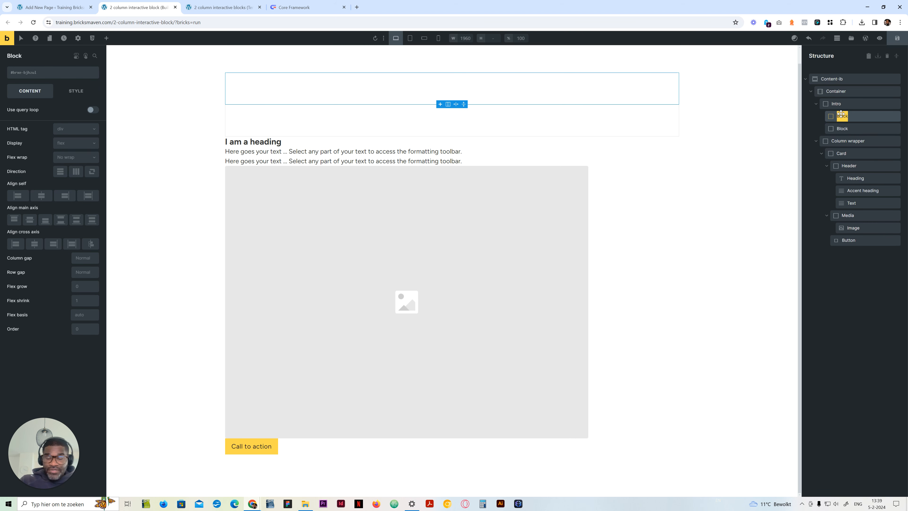
left_click(849, 127)
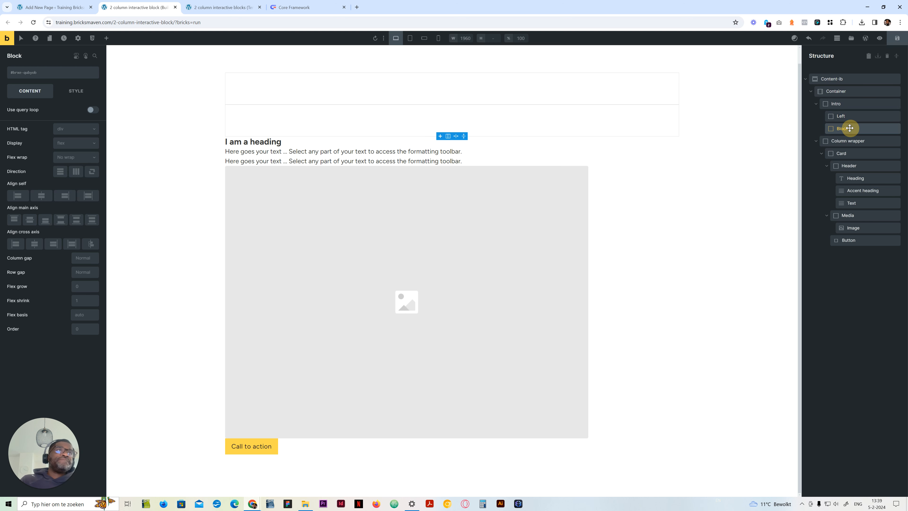
left_click(841, 128)
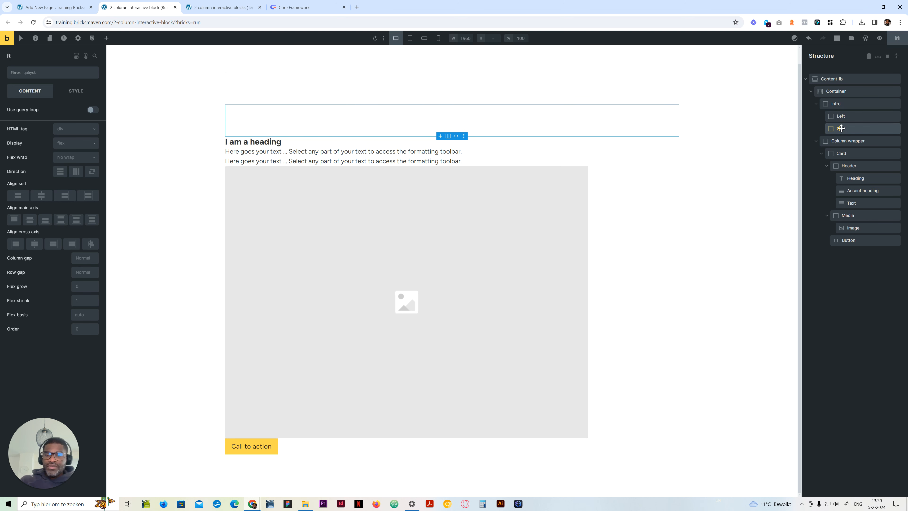
Add a heading and a basic text to the Left block, naming the basic text Accent heading.
left_click(850, 116)
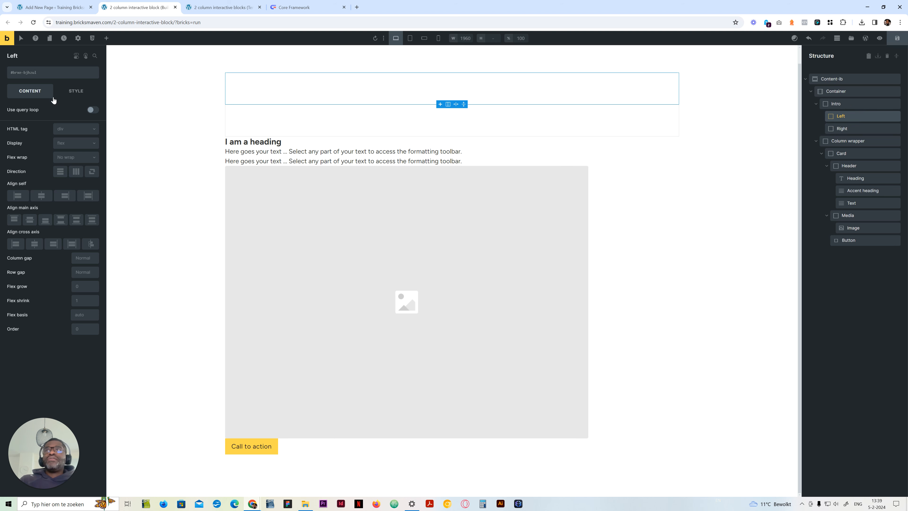
left_click(107, 38)
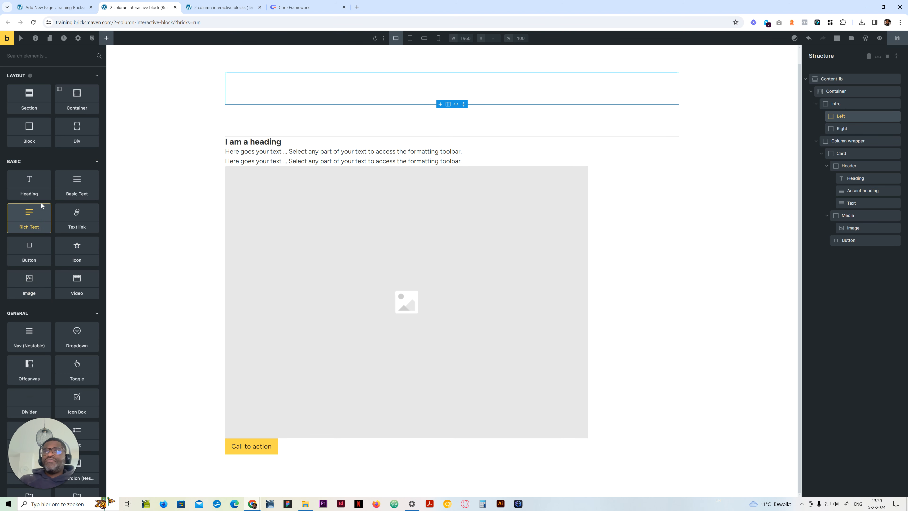
left_click(35, 184)
left_click(73, 190)
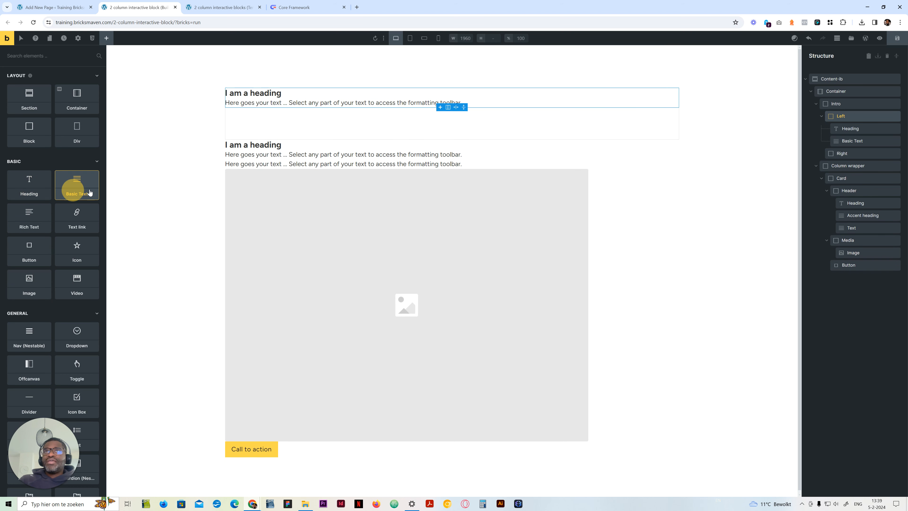
double_click(855, 140)
type("Accent heading")
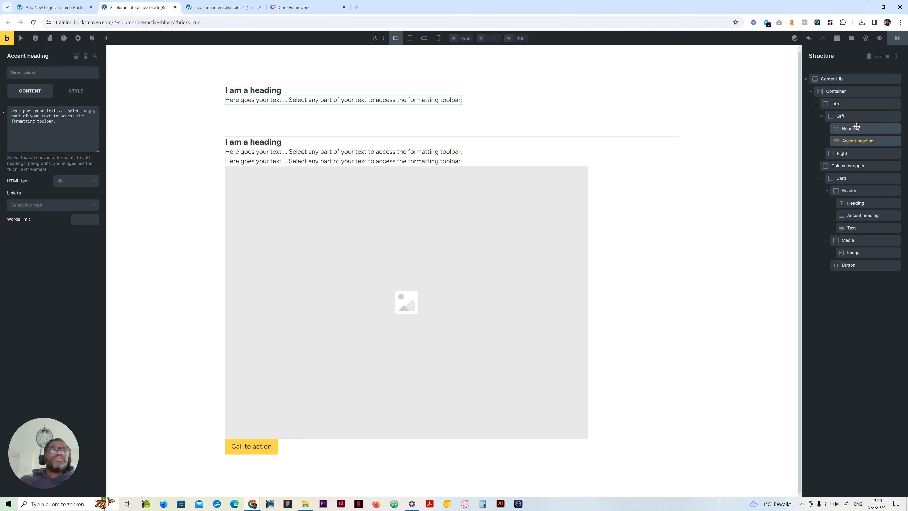
Add a basic text and a button to the Right block of the intro.
left_click(847, 153)
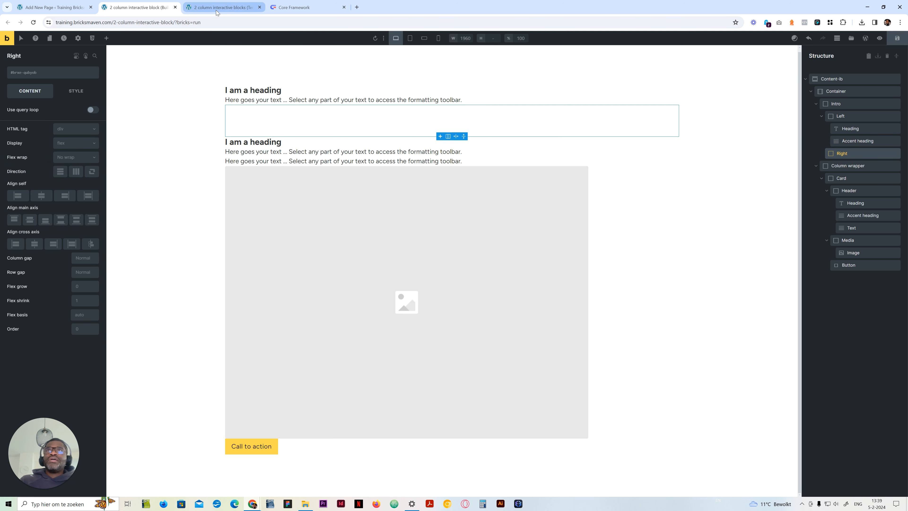
left_click(107, 38)
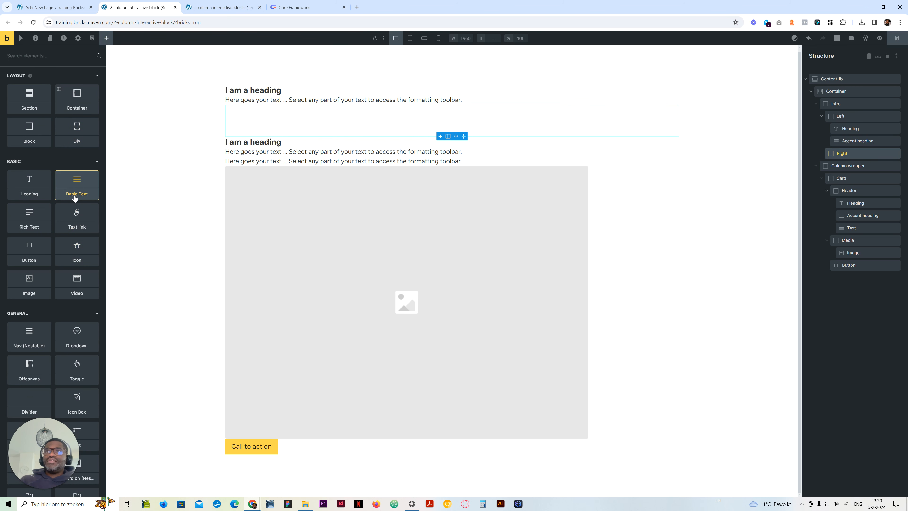
left_click(77, 185)
left_click(29, 250)
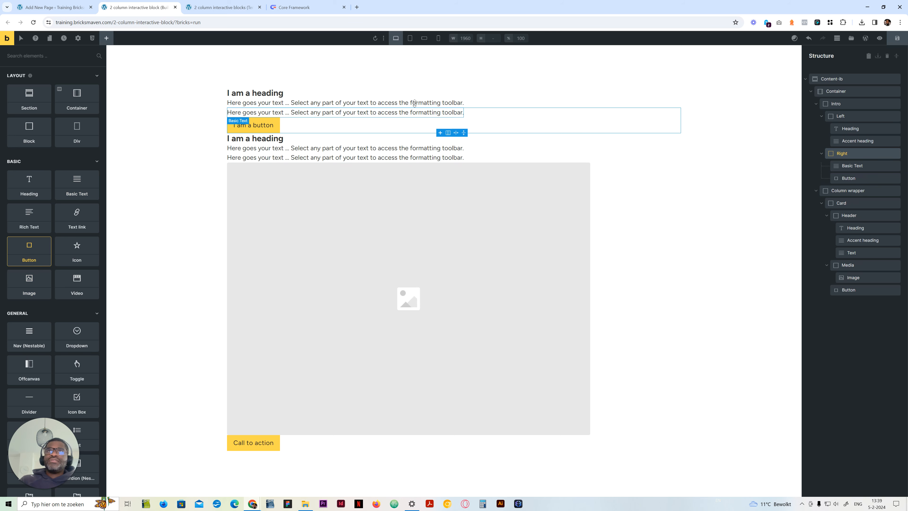
Set the text of the Right block's button to "Call to action", as in the template preview.
left_click(224, 7)
left_click(136, 7)
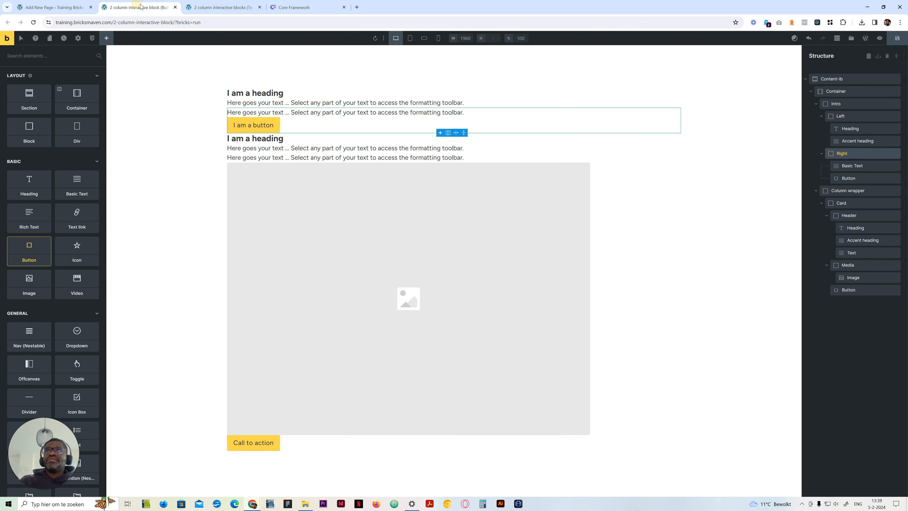
left_click(850, 178)
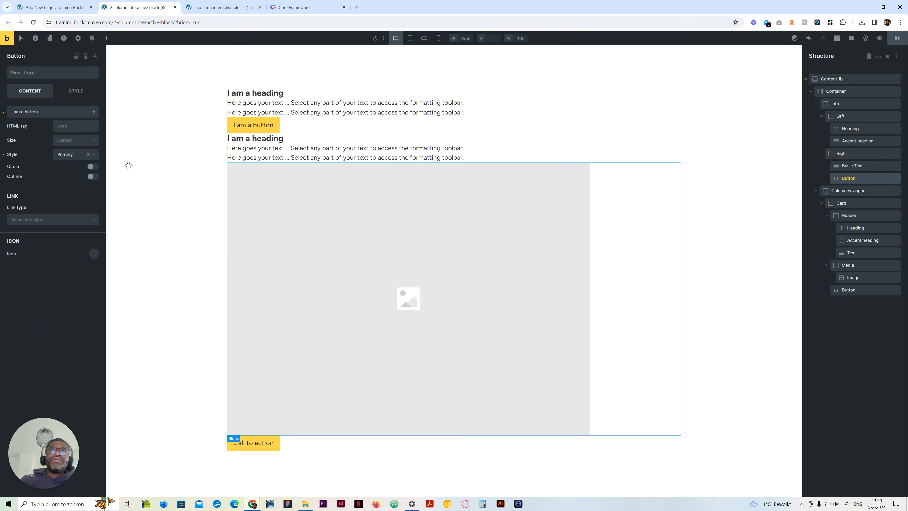
triple_click(44, 111)
type("Call to action")
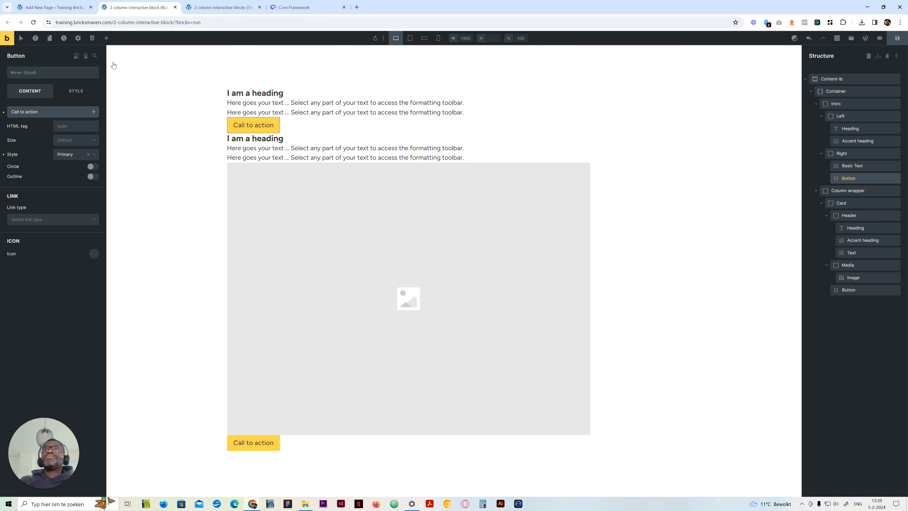
Replace the Right block's basic text with the lorem ipsum paragraph copied from the template preview's intro, and open its HTML tag options.
left_click(223, 7)
left_click_drag(614, 98, 457, 96)
key("ctrl+c")
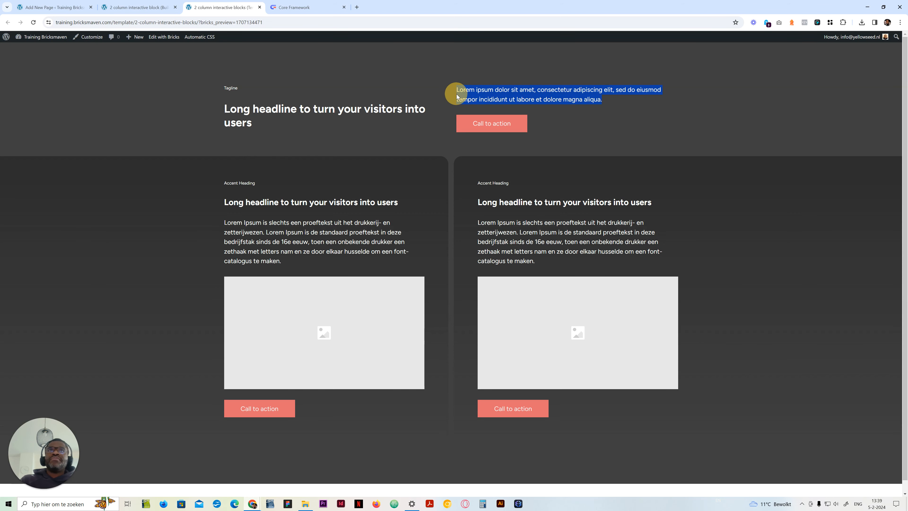
left_click(139, 7)
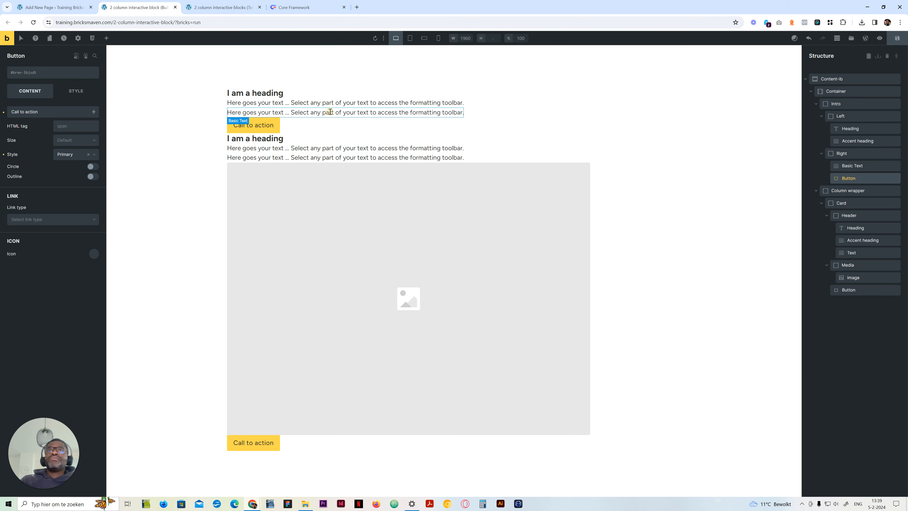
left_click(330, 112)
triple_click(30, 121)
key("ctrl+v")
left_click(66, 183)
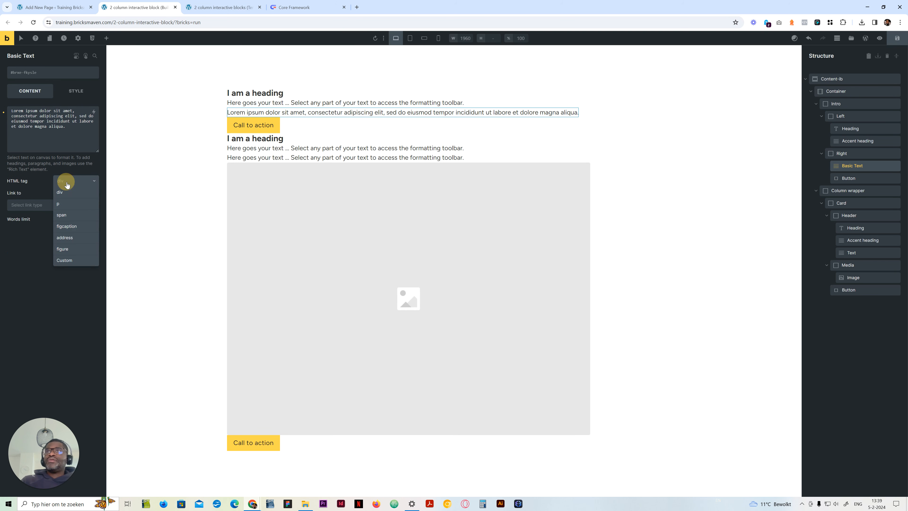
Set the HTML tag of the intro's Accent heading to span.
left_click(338, 103)
left_click(80, 187)
left_click(69, 211)
Set the intro heading to "Long headline to turn your visitors into users", copied from the template preview, with HTML tag h2.
left_click(224, 8)
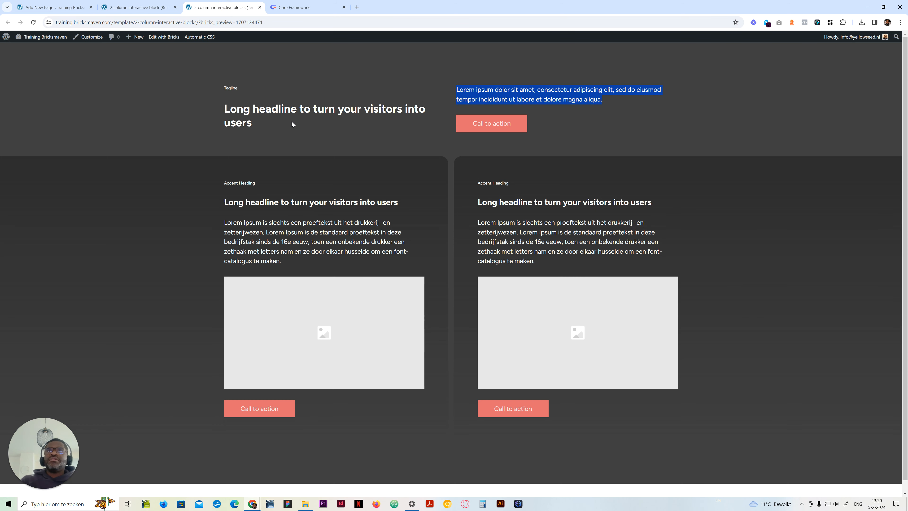
triple_click(231, 108)
key("ctrl+c")
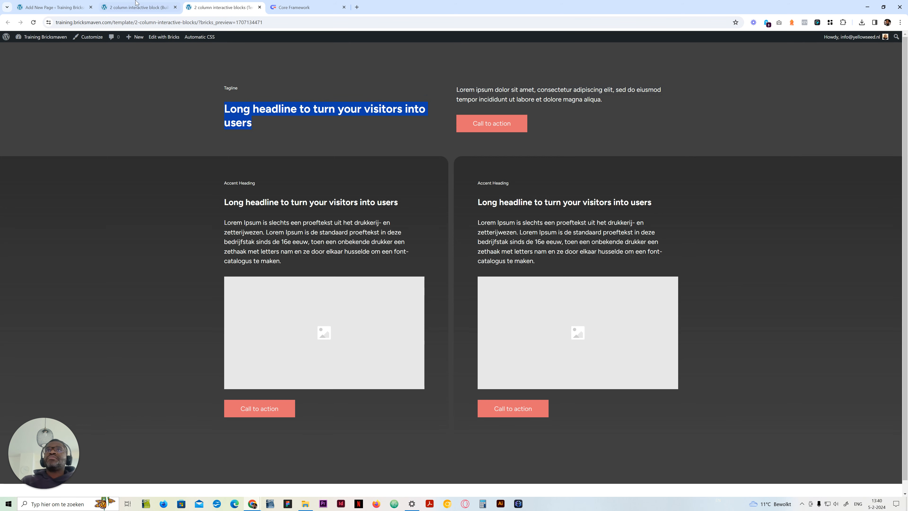
left_click(180, 8)
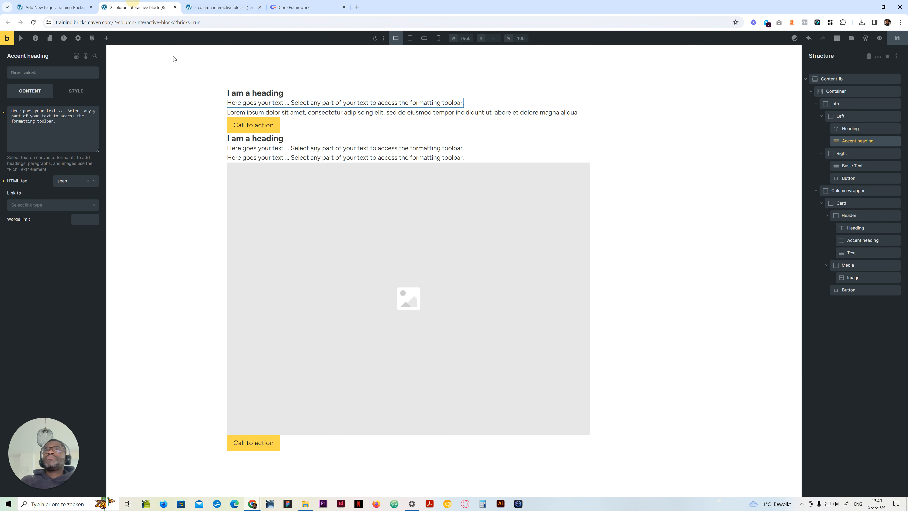
left_click(232, 95)
left_click(72, 112)
key("ctrl+a")
key("ctrl+v")
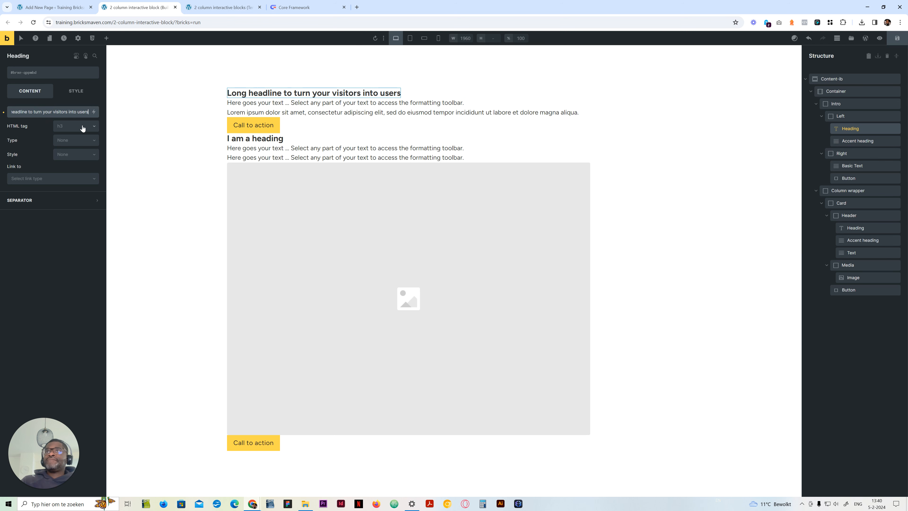
left_click(83, 127)
left_click(69, 154)
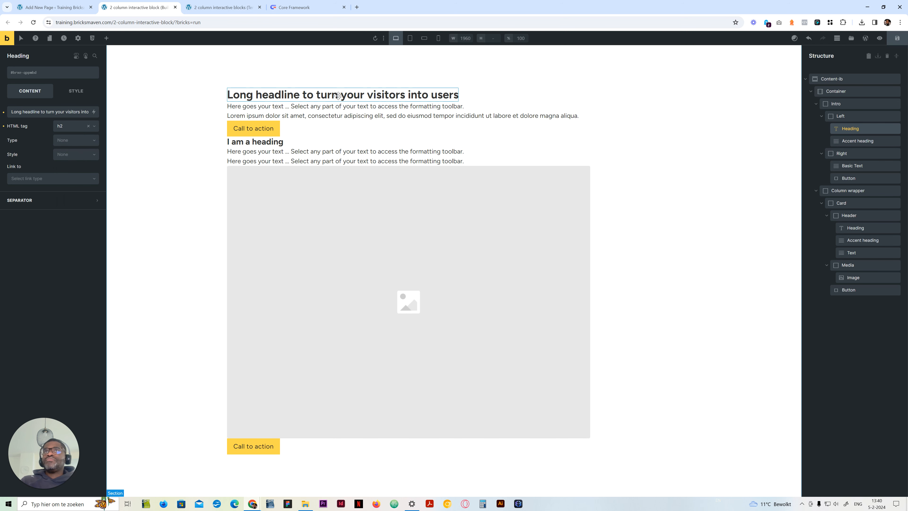
Replace the placeholder text of the intro's Accent heading element with "Accent heading".
left_click(303, 106)
left_click(43, 125)
key("ctrl+a")
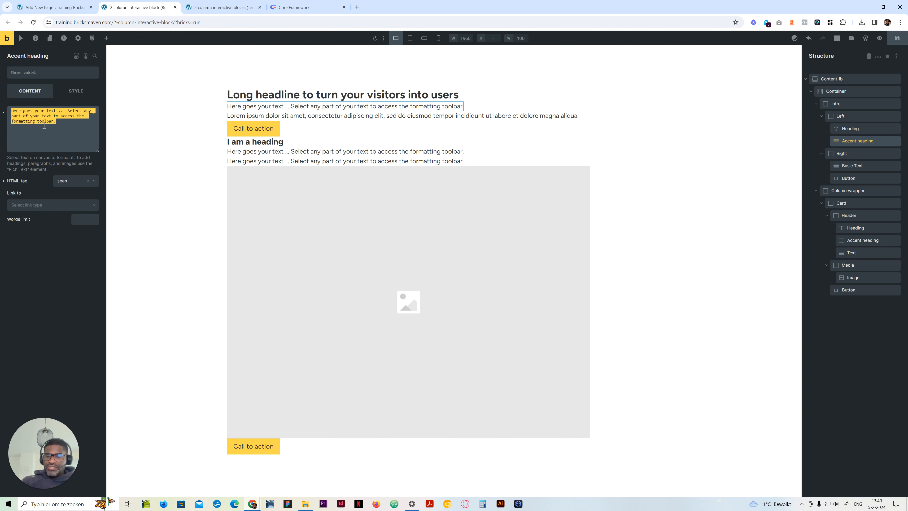
type("Accent heading")
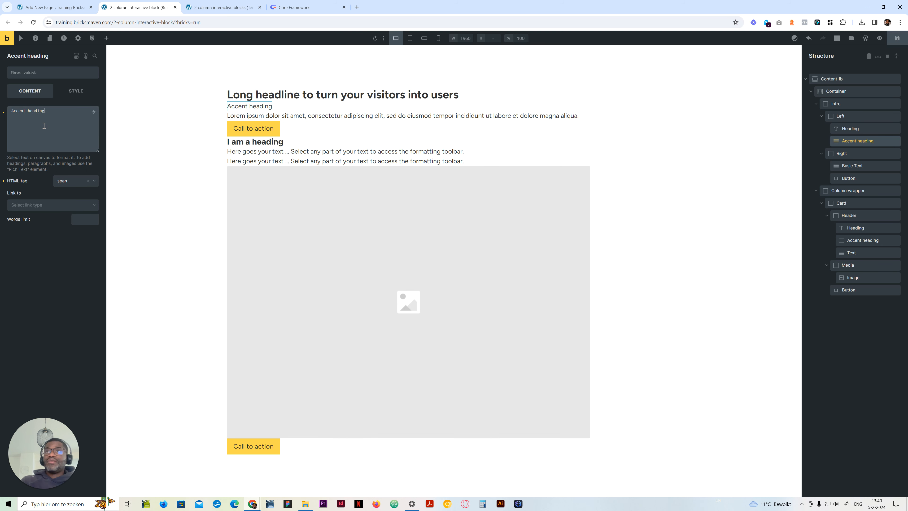
Replace the placeholder text of the card header's Accent heading with "Accent heading" and set its HTML tag to span.
left_click(269, 151)
left_click(30, 137)
key("ctrl+a")
type("Acc")
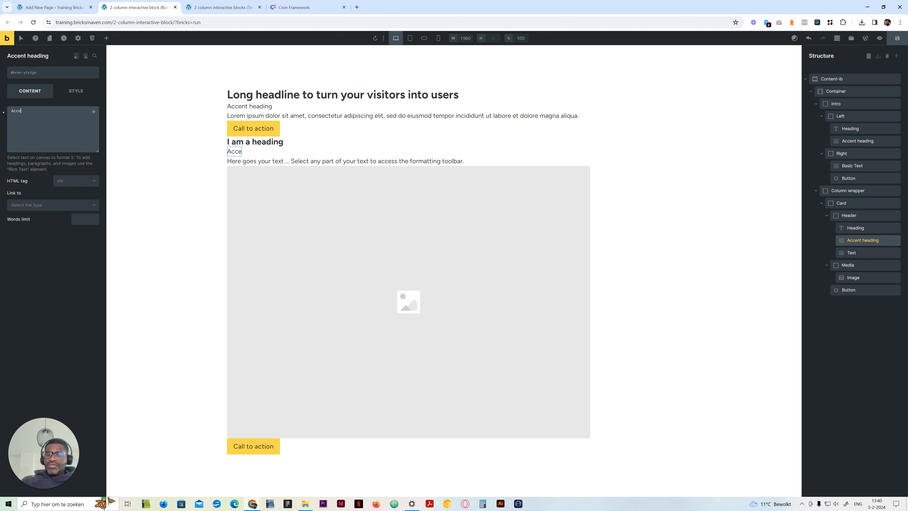
left_click(60, 183)
left_click(67, 214)
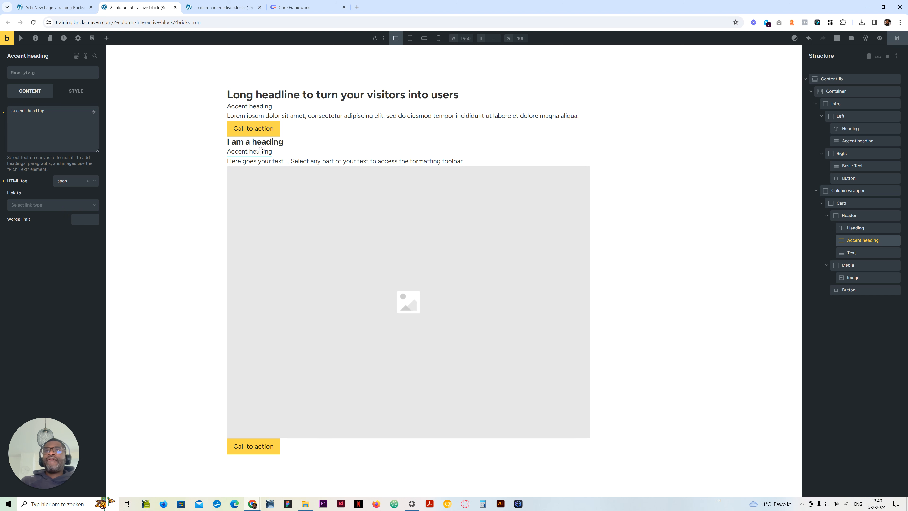
Set the HTML tag of the card header's Text element to p.
left_click(267, 163)
left_click(71, 180)
left_click(67, 195)
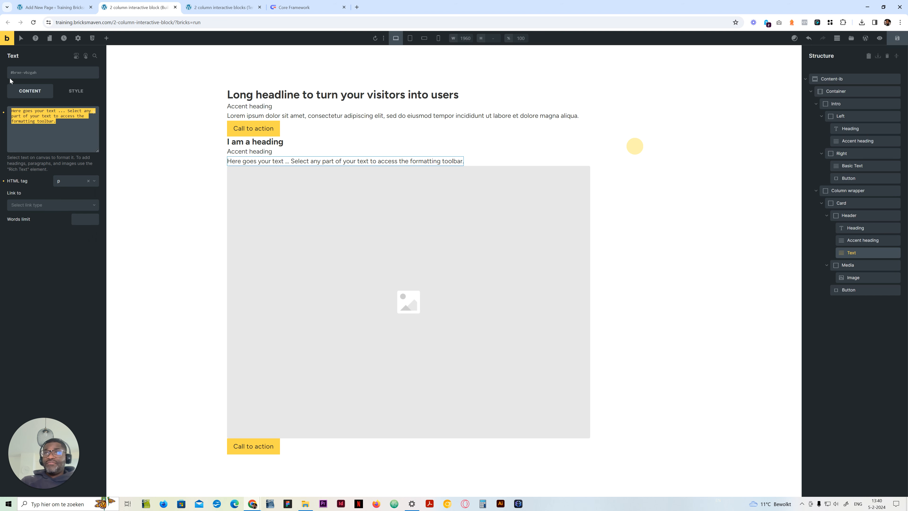
Inspect the first card in the template preview with the developer tools and copy its "Lorem Ipsum is slechts een proeftekst" paragraph text.
left_click(222, 7)
left_click_drag(249, 248, 286, 236)
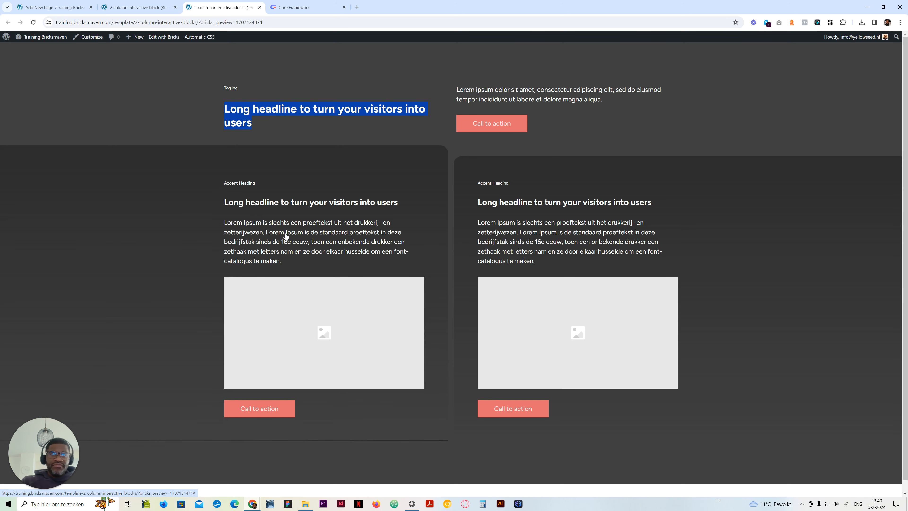
key("ctrl+shift+i")
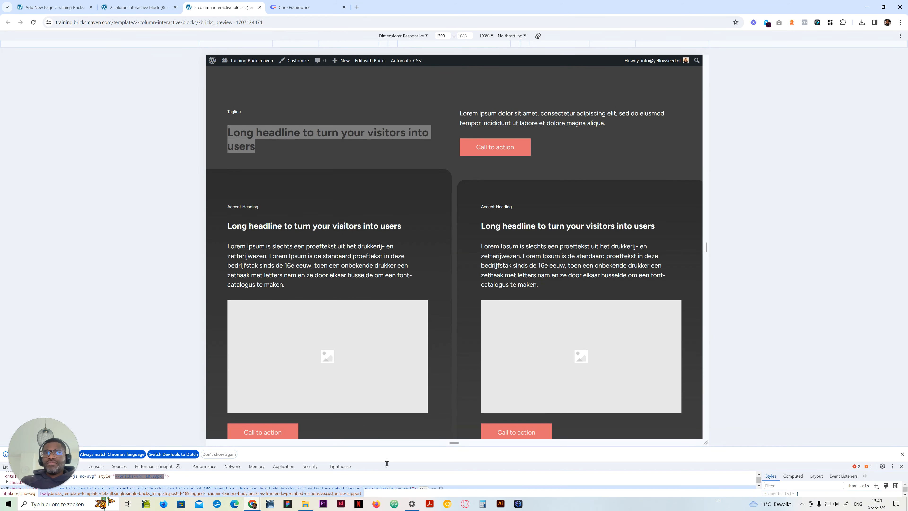
left_click_drag(385, 435, 385, 371)
left_click(16, 372)
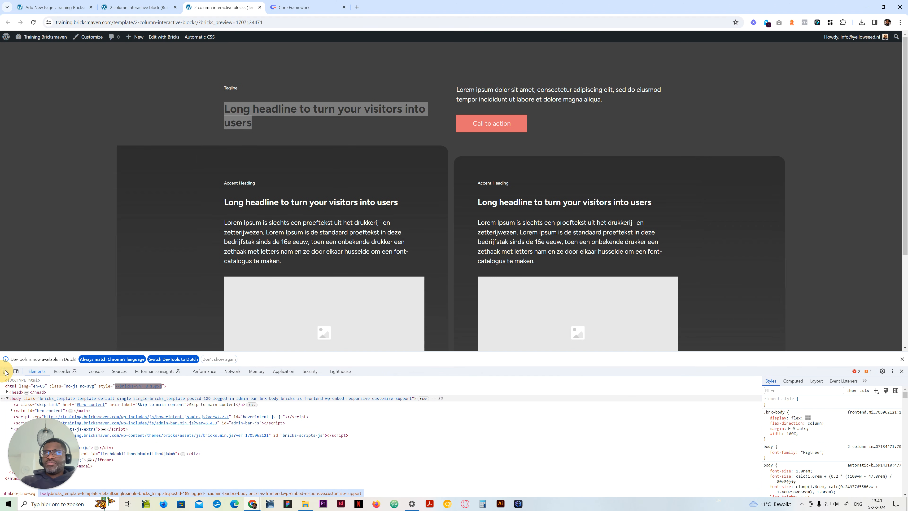
left_click(5, 371)
left_click(274, 247)
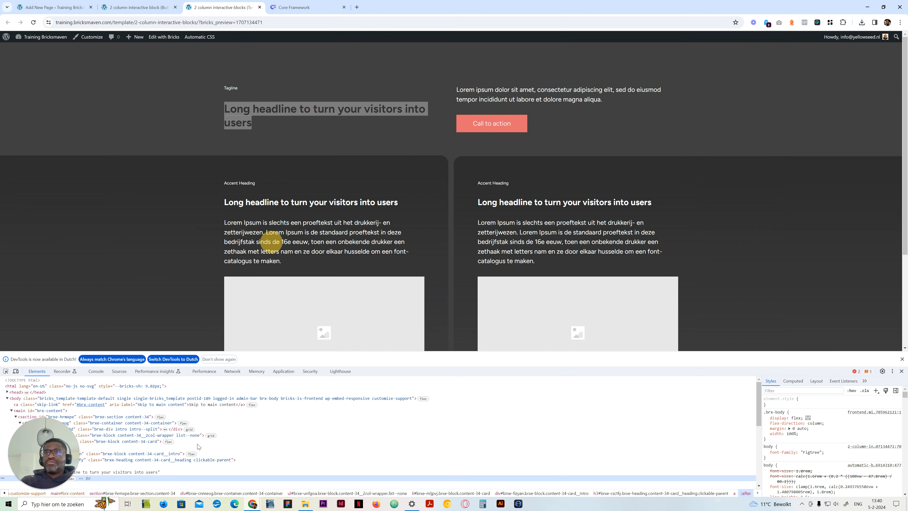
left_click_drag(406, 371, 411, 255)
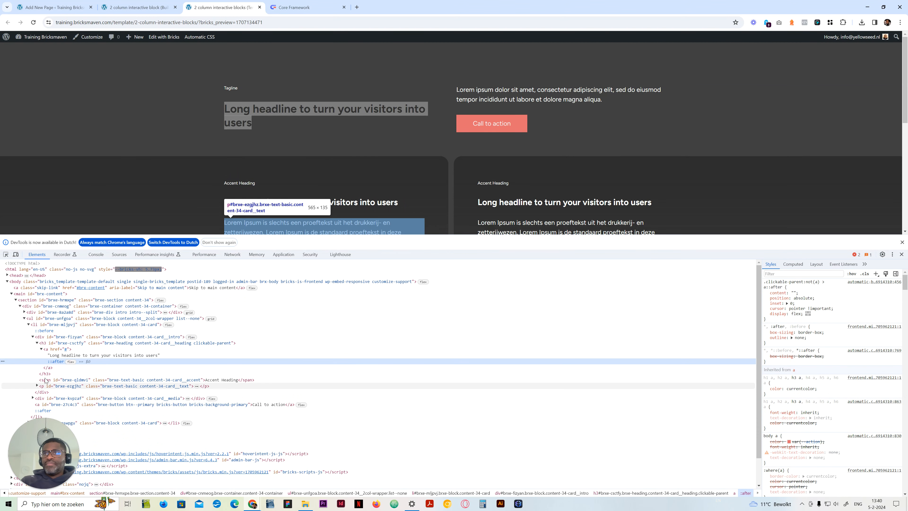
left_click(38, 388)
left_click(37, 386)
left_click(83, 392)
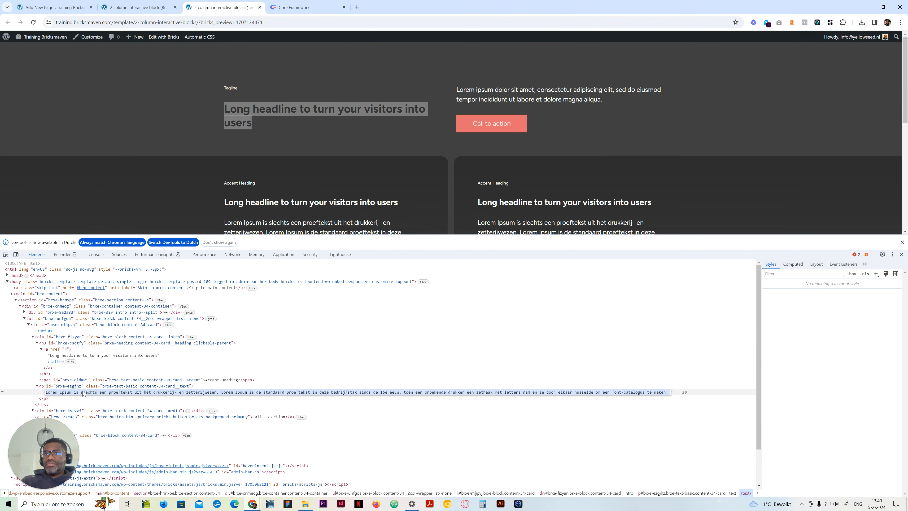
Replace the placeholder in the card header's Text element with the Dutch Lorem Ipsum paragraph copied from the template preview.
left_click(136, 7)
left_click(61, 135)
key("ctrl+a")
type("Lorem Ipsum is slechts een proeftekst uit het drukkerij- en zetterijwezen. Lorem Ipsum is de standaard proeftekst in deze bedrijfstak sinds de 16e eeuw, toen een onbekende drukker een zethaak met letters nam en ze door elkaar husselde om een font-catalogus te maken.")
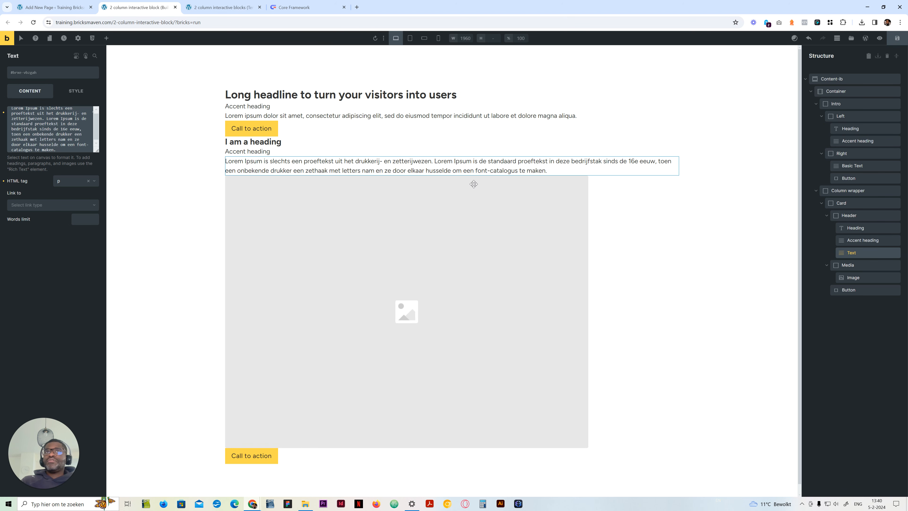
left_click(627, 212)
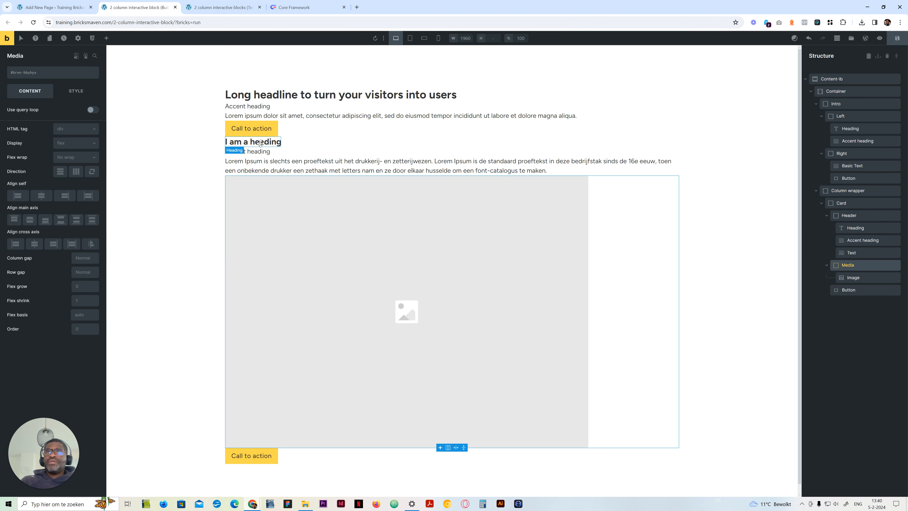
Set the card header's heading text to "Long headline to turn your visitors into users", copied from the intro heading.
left_click(222, 7)
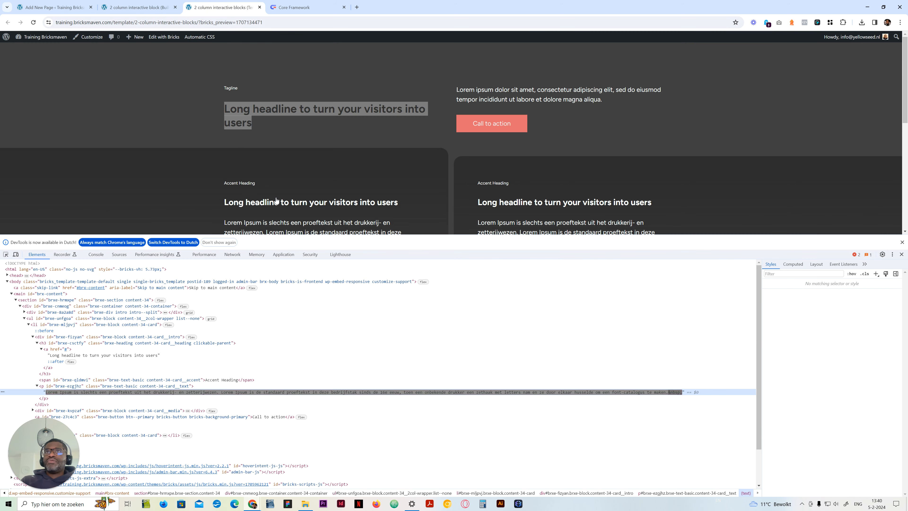
left_click(135, 7)
left_click(295, 94)
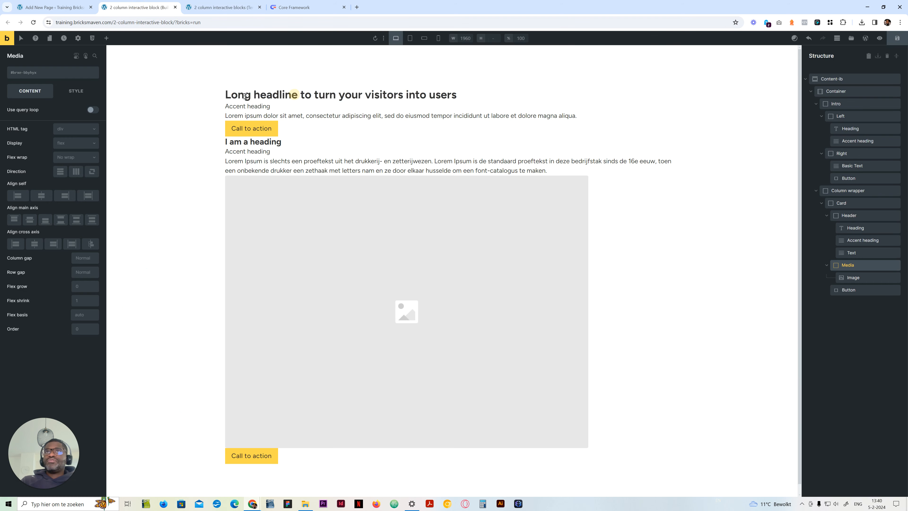
left_click(259, 142)
left_click(51, 113)
key("ctrl+a")
type("Long headline to turn your visitors into users")
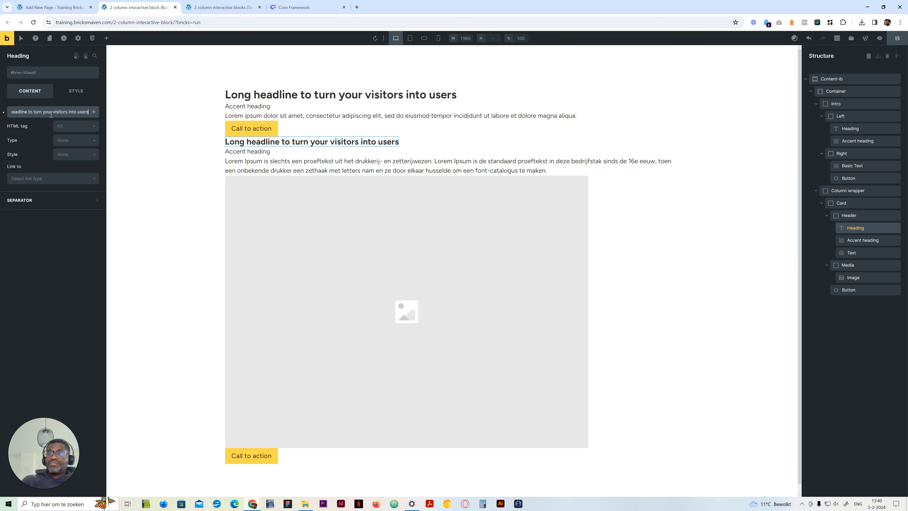
Change the first word of the card's heading to "Short" and save the page.
double_click(21, 111)
type("Short")
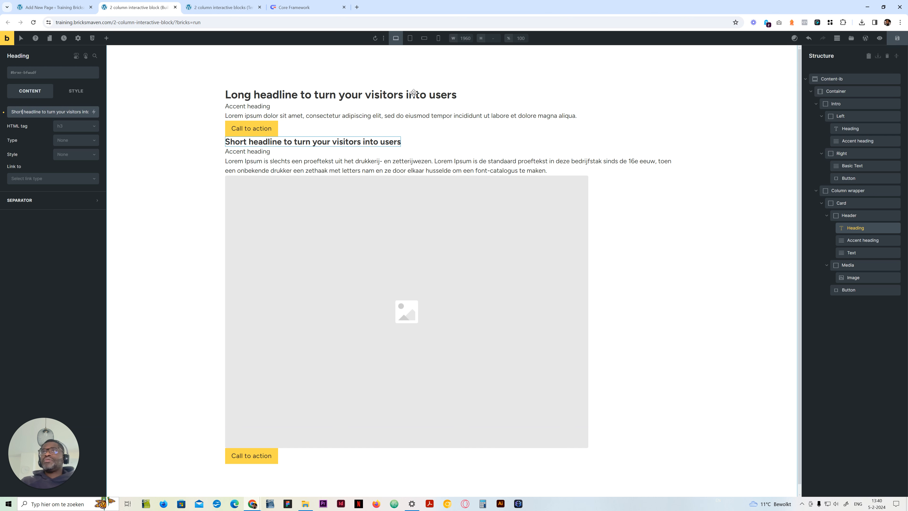
left_click(894, 42)
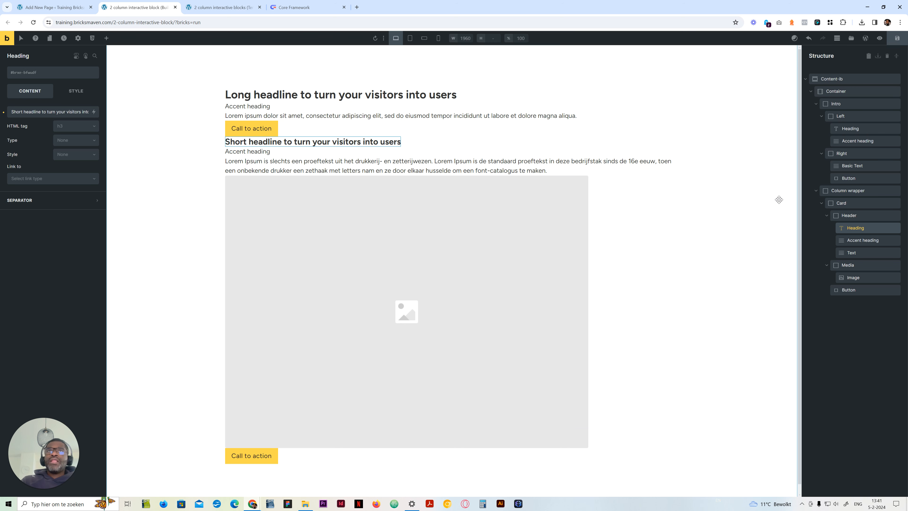
Open the BEM class generator for the Card block, with Sync Labels off.
left_click(852, 203)
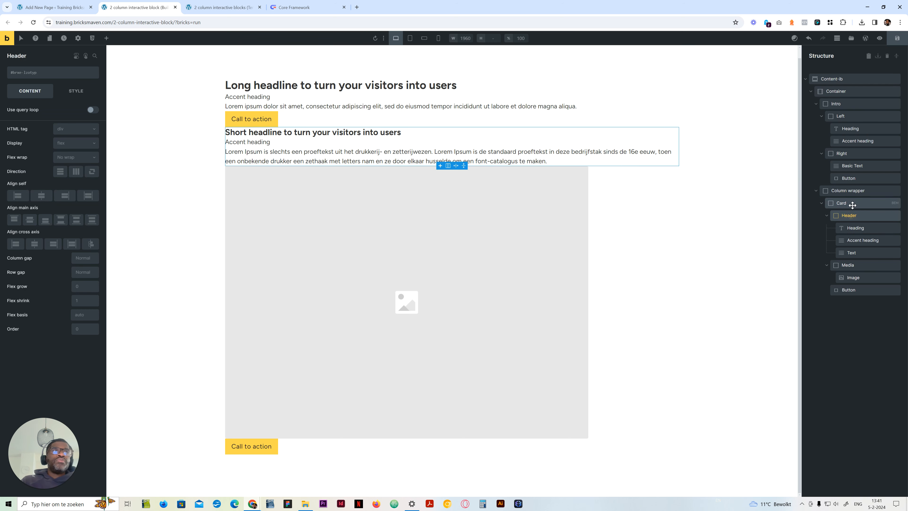
left_click(895, 203)
left_click(779, 232)
left_click(779, 378)
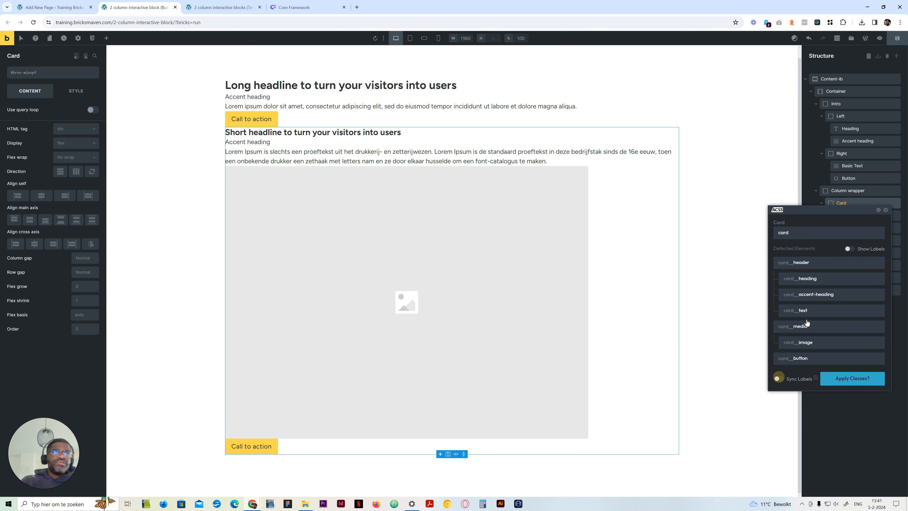
left_click(809, 311)
left_click(713, 397)
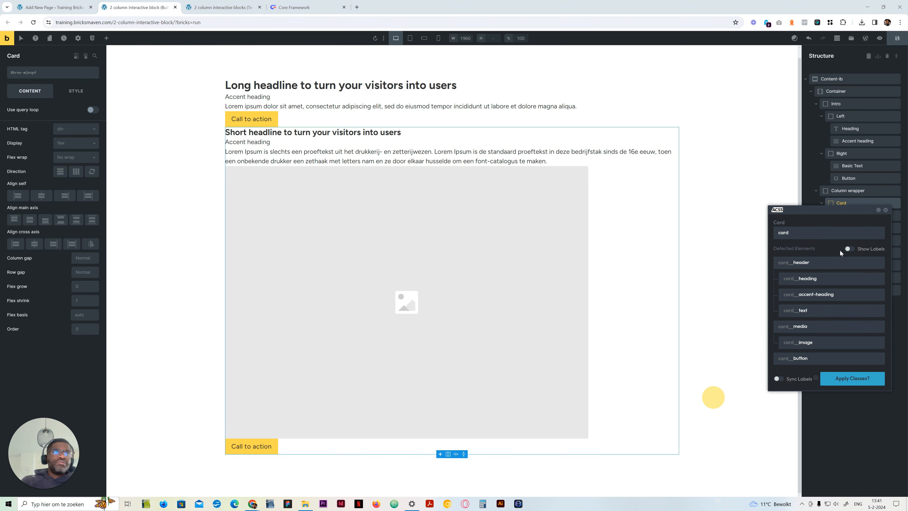
left_click(782, 231)
type("Long headline to turn your visitors into users")
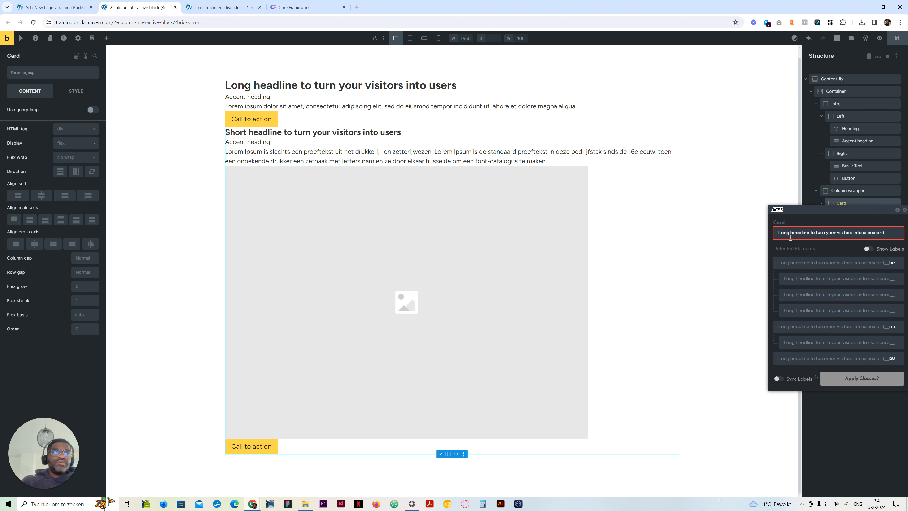
key("ctrl+z")
left_click_drag(875, 233, 742, 237)
key("BackSpace")
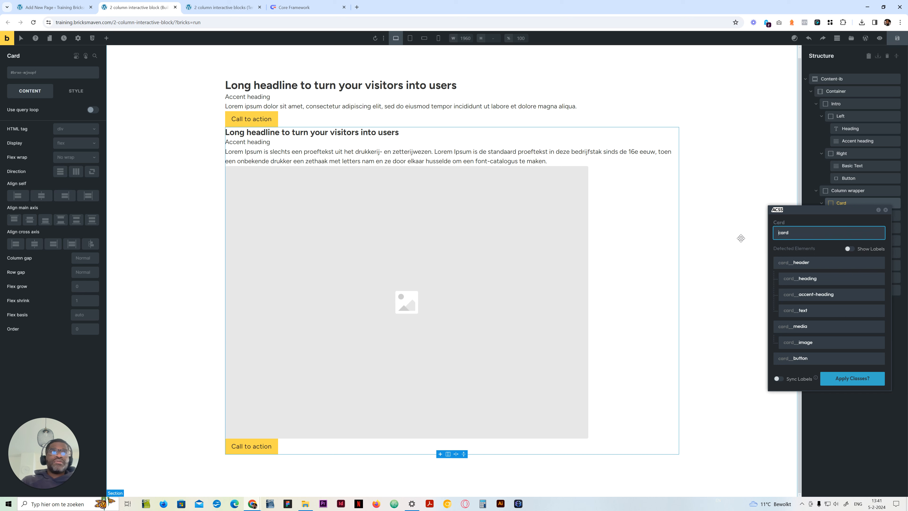
Set the Card's base class name to content-ib-card and apply the generated classes to its elements.
type("content-i")
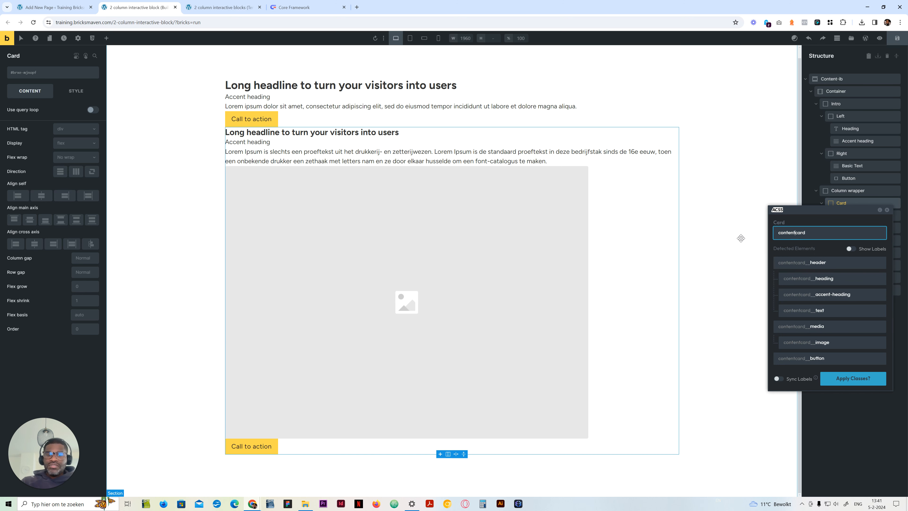
type("b-")
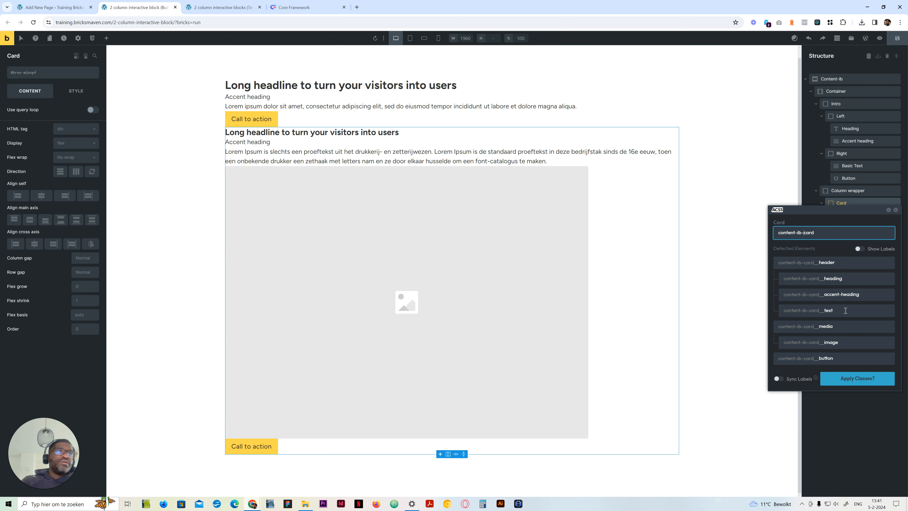
left_click(862, 382)
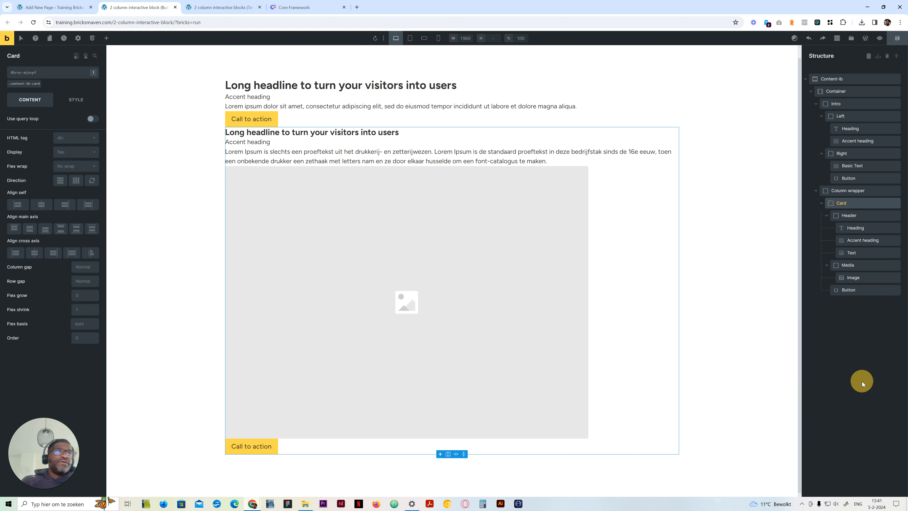
Generate BEM classes for the Column wrapper with the base name content-ib-column-wrapper and apply them.
left_click(844, 191)
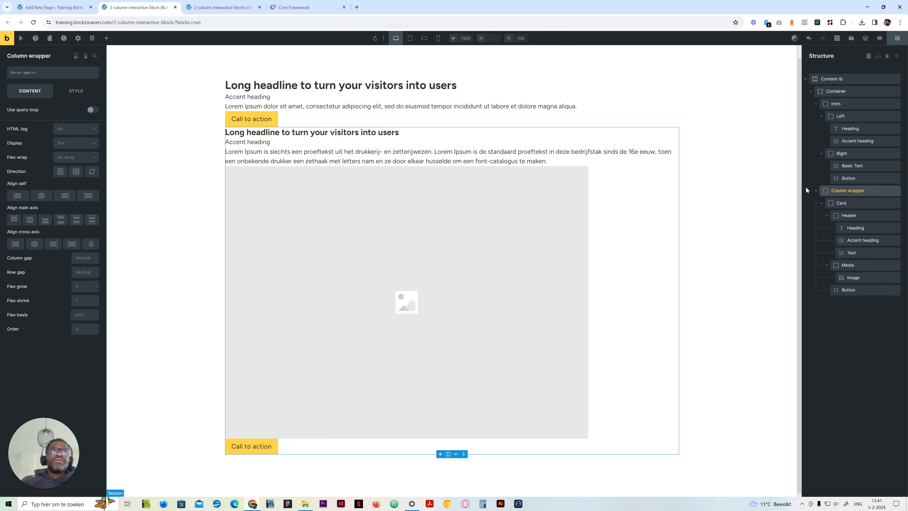
left_click(895, 190)
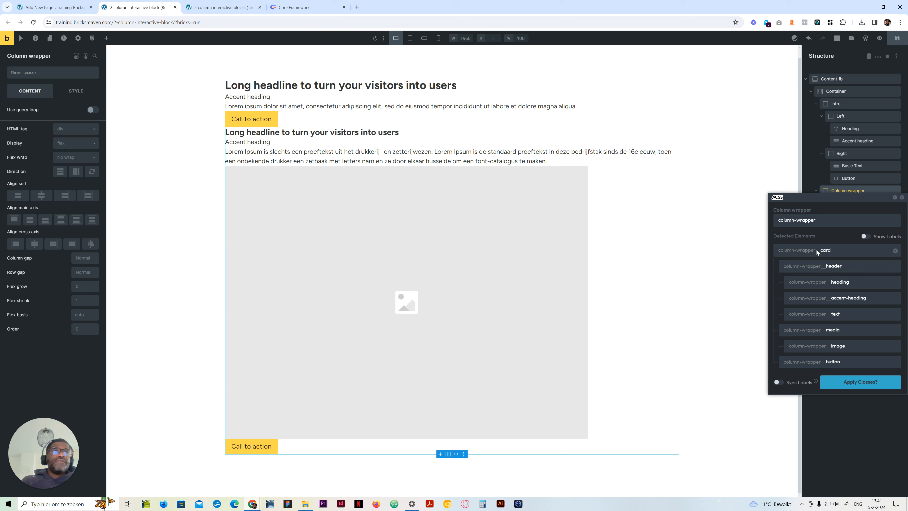
left_click(779, 221)
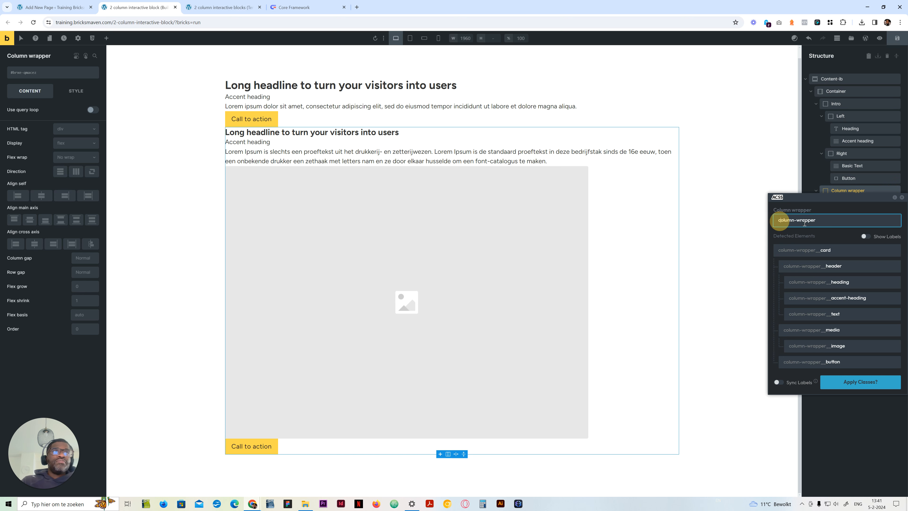
type("content-")
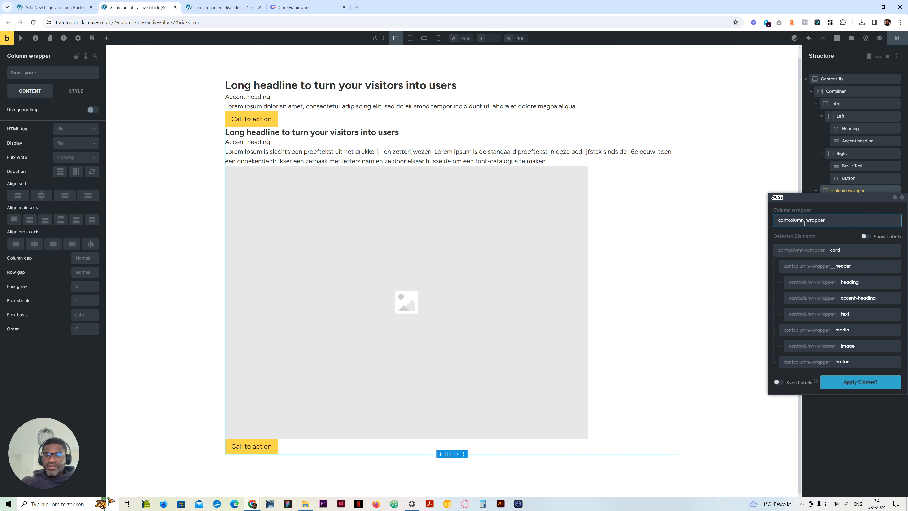
type("ib-")
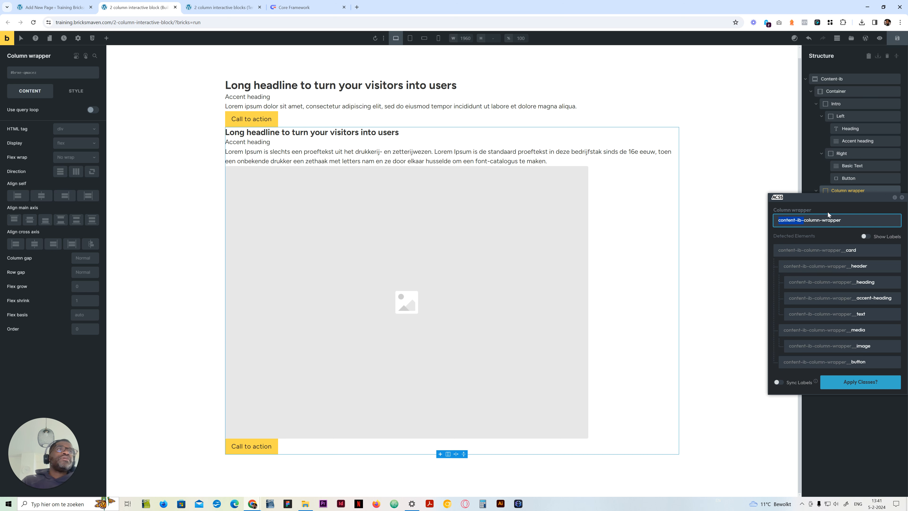
left_click(873, 382)
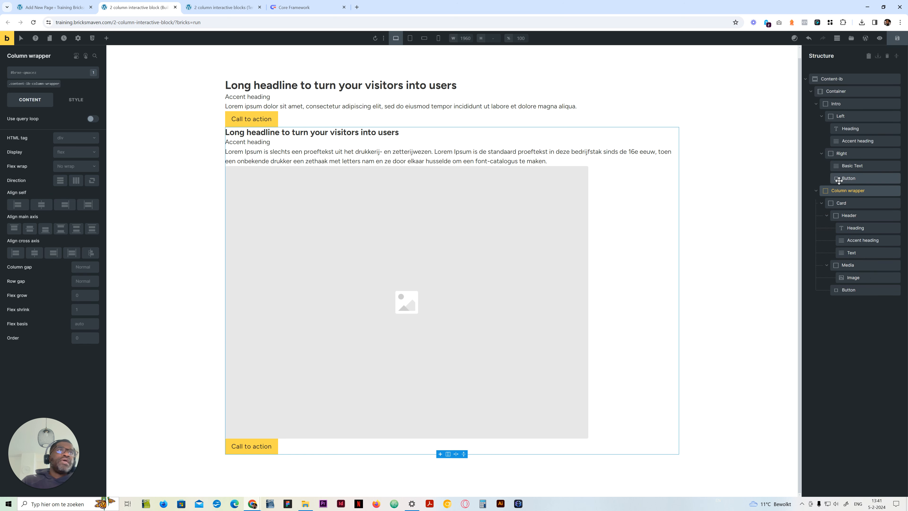
Add the class content-ib to the Content-ib section, removing the trailing hyphen from the pasted name.
left_click(836, 80)
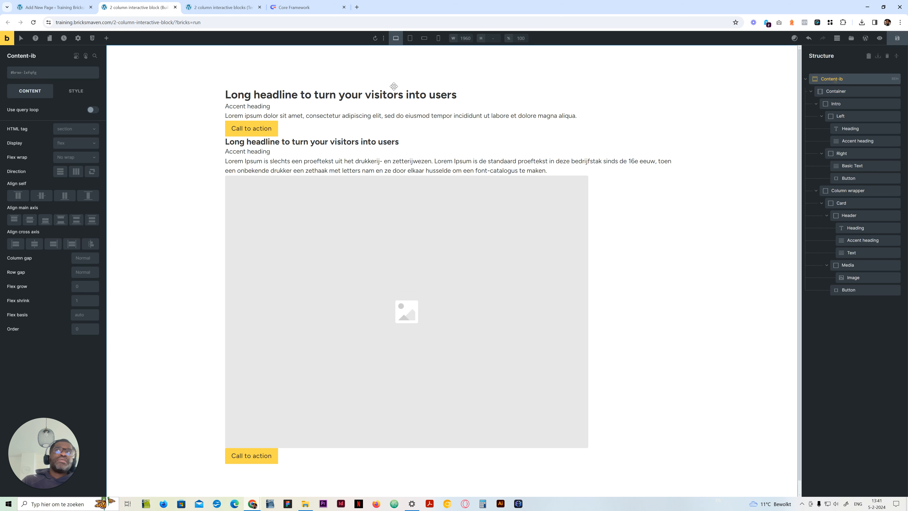
left_click(71, 73)
type("content-ib-")
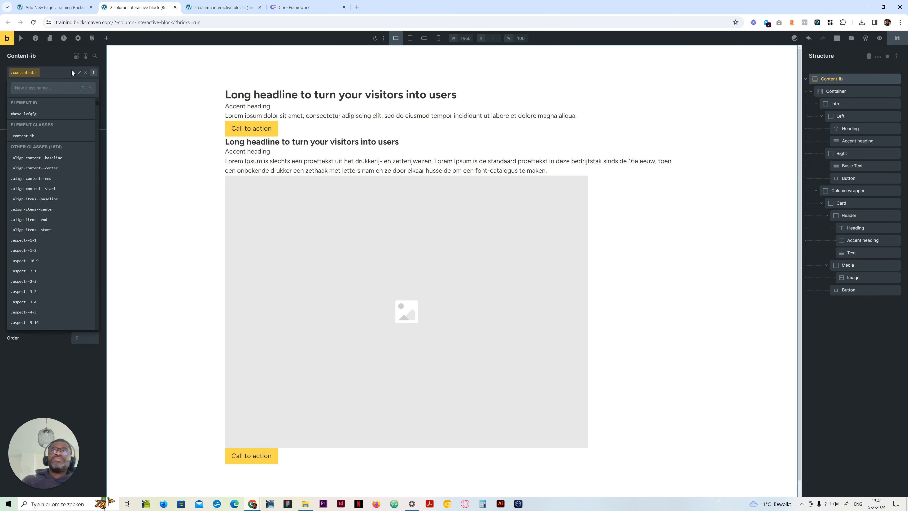
key("Return")
left_click(79, 73)
key("BackSpace")
key("Return")
Open the BEM class generator for the Content-ib section and exclude the column wrapper and all elements nested inside it.
left_click(858, 91)
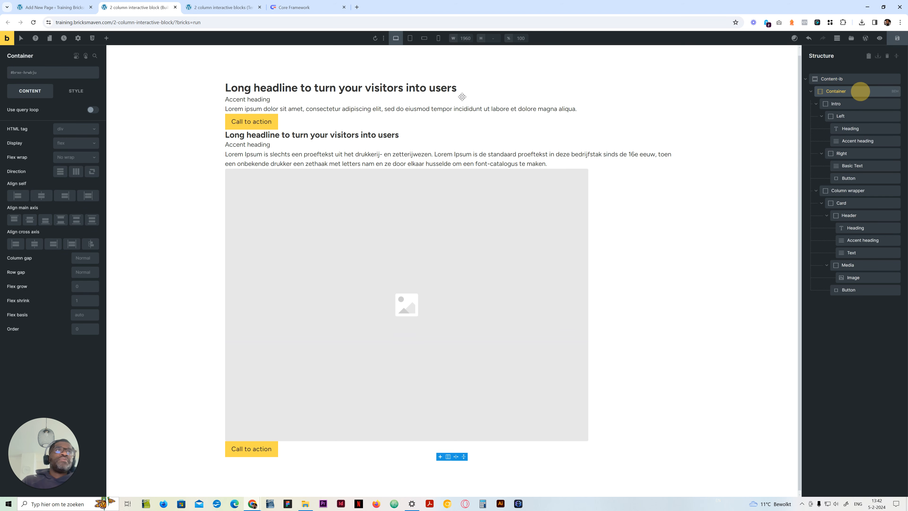
left_click(55, 72)
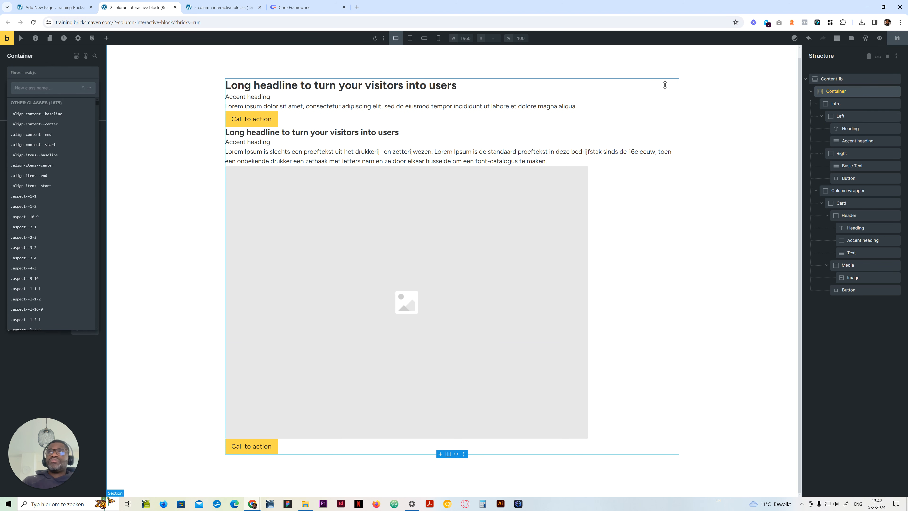
left_click(857, 79)
left_click(896, 79)
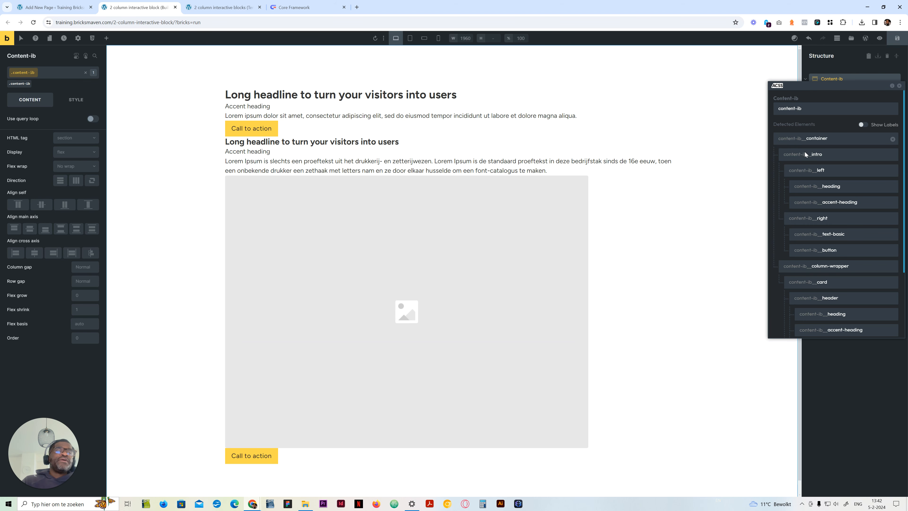
scroll(844, 267, "down", 3)
left_click(892, 179)
left_click(892, 195)
left_click(893, 211)
left_click(893, 226)
left_click(893, 243)
left_click(892, 259)
left_click(893, 274)
left_click(893, 290)
left_click(893, 306)
Apply the generated content-ib classes to the container, the intro and the intro's nested elements.
scroll(858, 222, "up", 3)
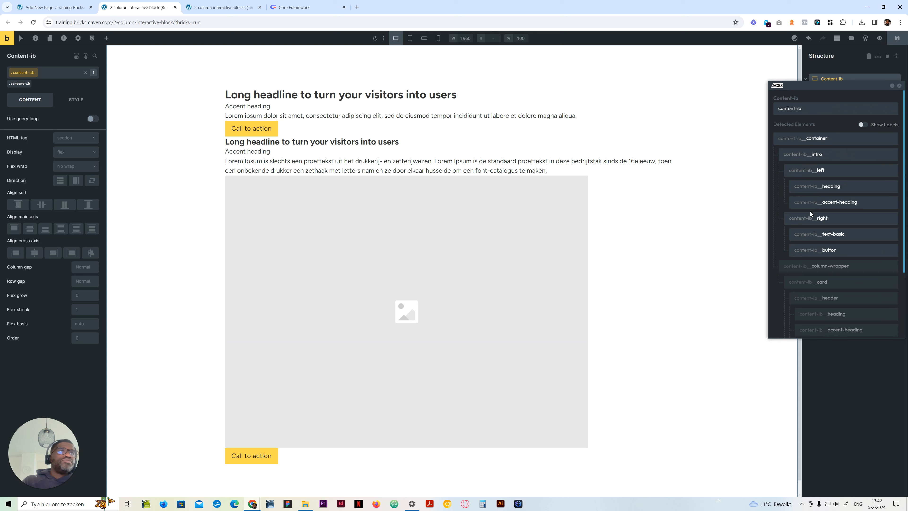
scroll(853, 278, "down", 5)
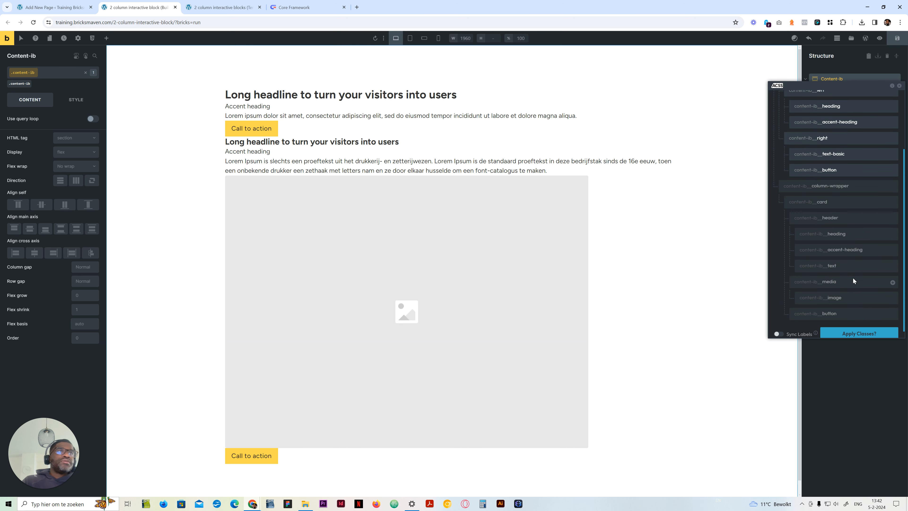
left_click(856, 326)
Rename the Container's class to content-ib-container.
left_click(835, 92)
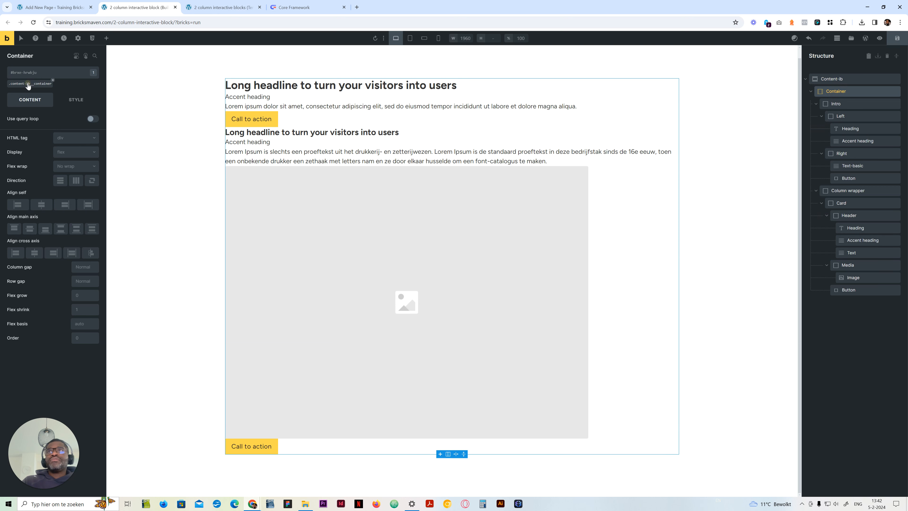
left_click(79, 74)
left_click(79, 74)
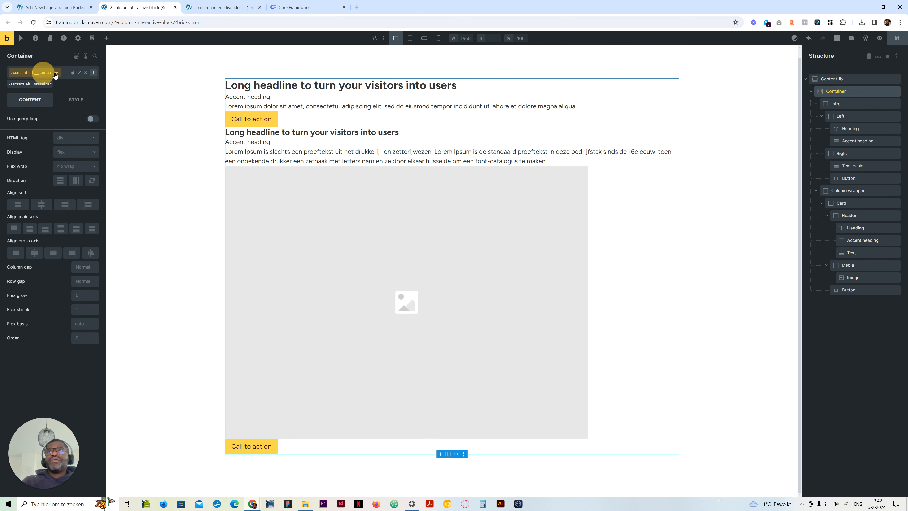
left_click(36, 72)
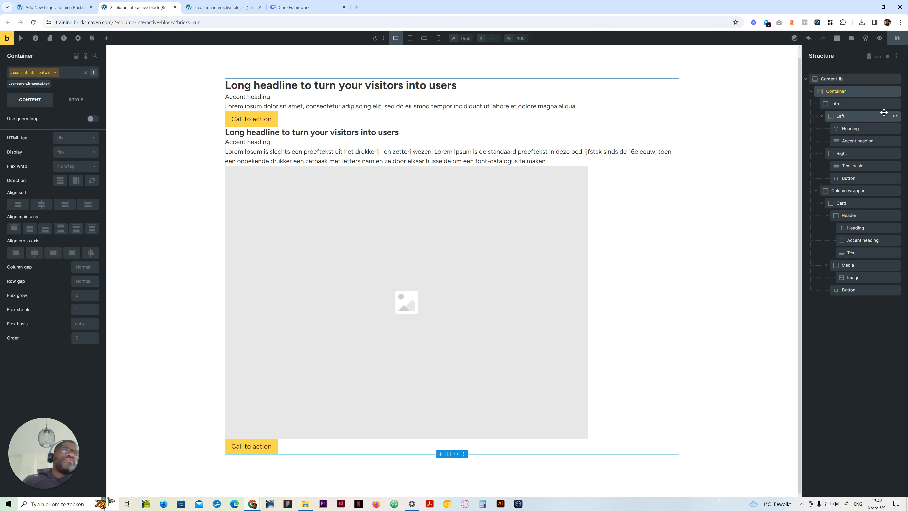
Check the classes assigned to the intro elements, the section and the card's image, button, text and accent heading.
left_click(857, 105)
left_click(859, 116)
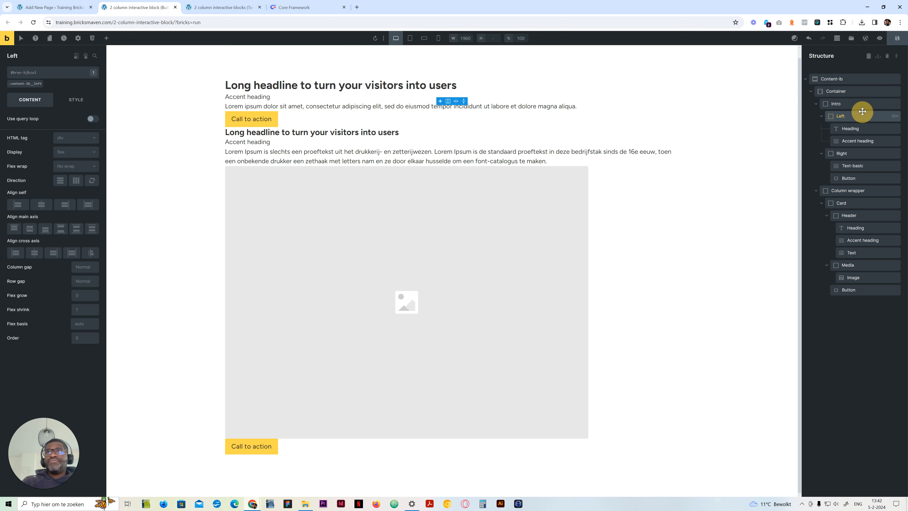
left_click(860, 128)
left_click(860, 141)
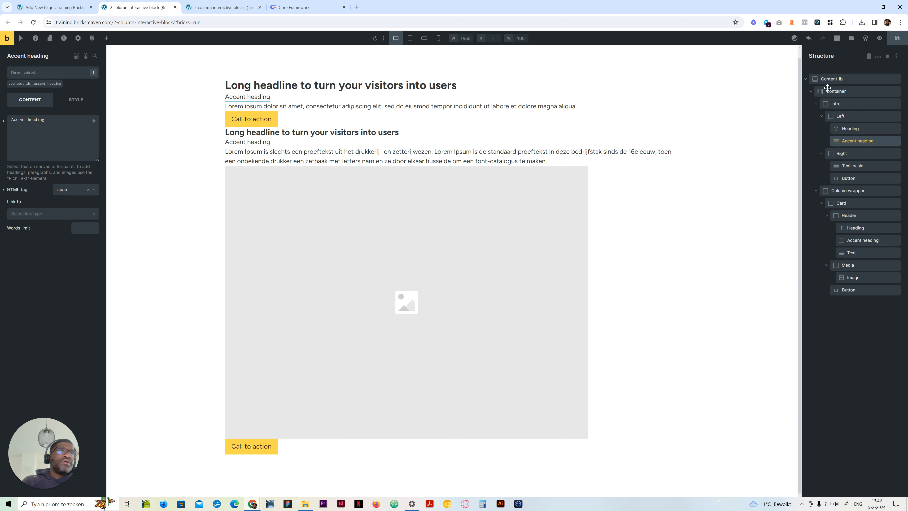
left_click(836, 79)
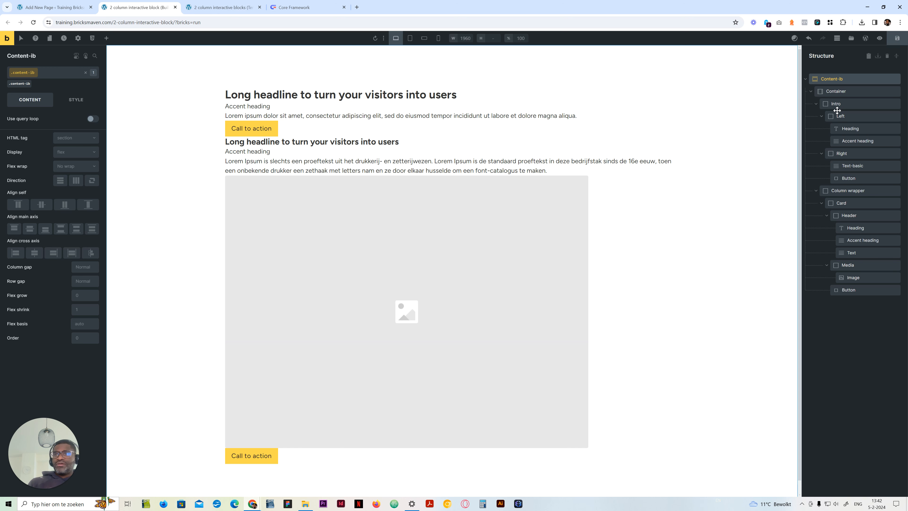
left_click(870, 278)
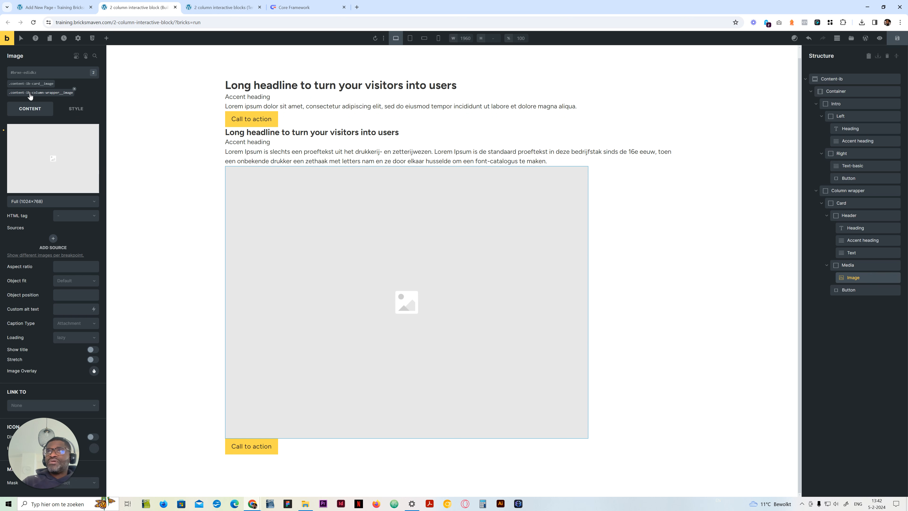
left_click(860, 288)
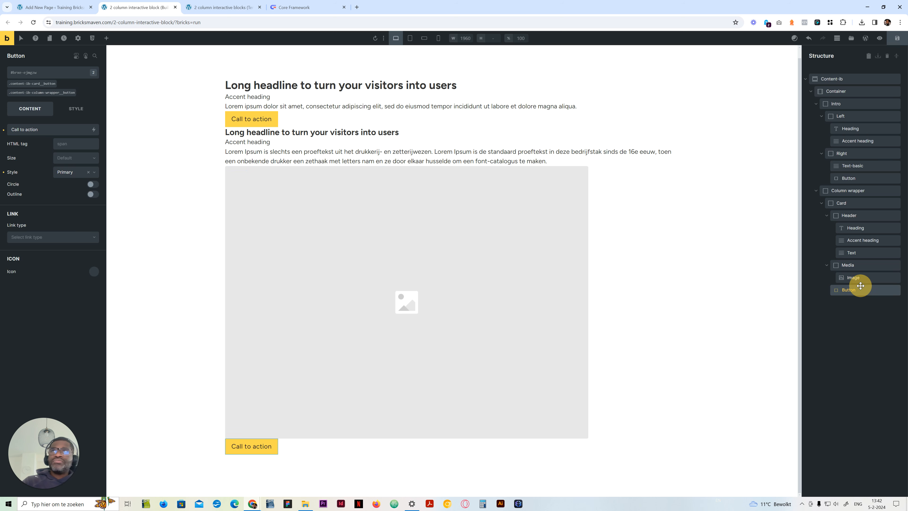
left_click(853, 252)
left_click(855, 243)
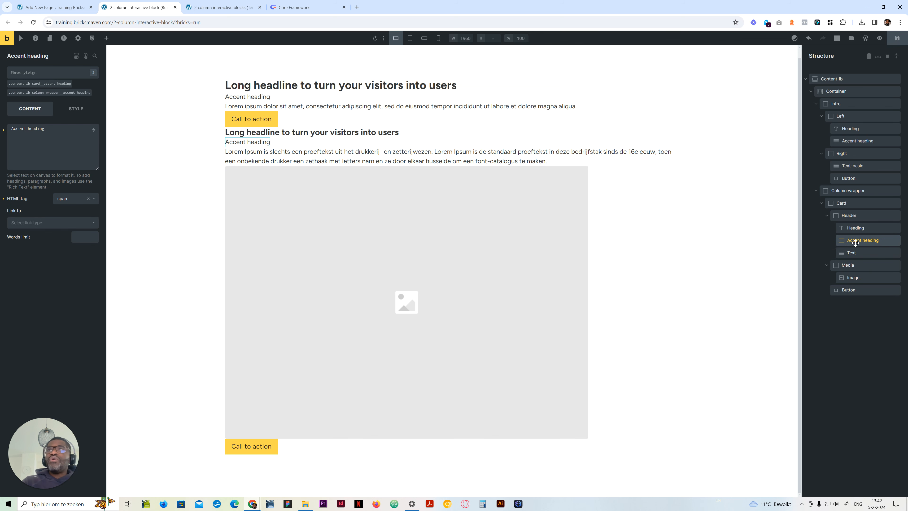
Remove the class content-ib-column-wrapper__card from the Card.
left_click(853, 203)
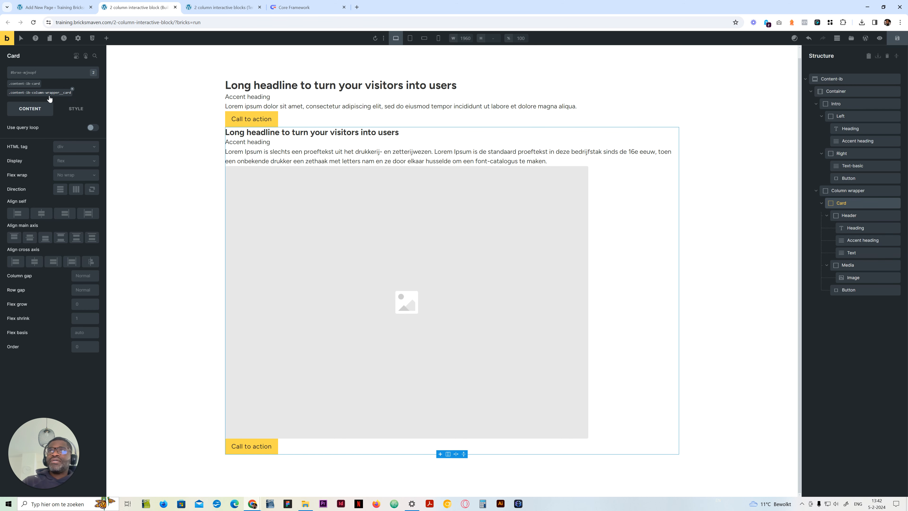
left_click(71, 89)
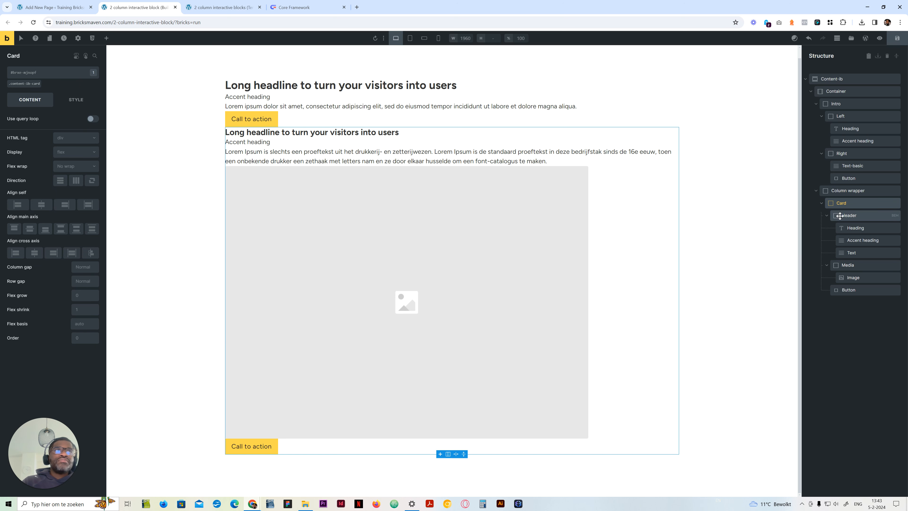
Select the card's Header and search its class list for content-ib-column-wrapper.
left_click(849, 215)
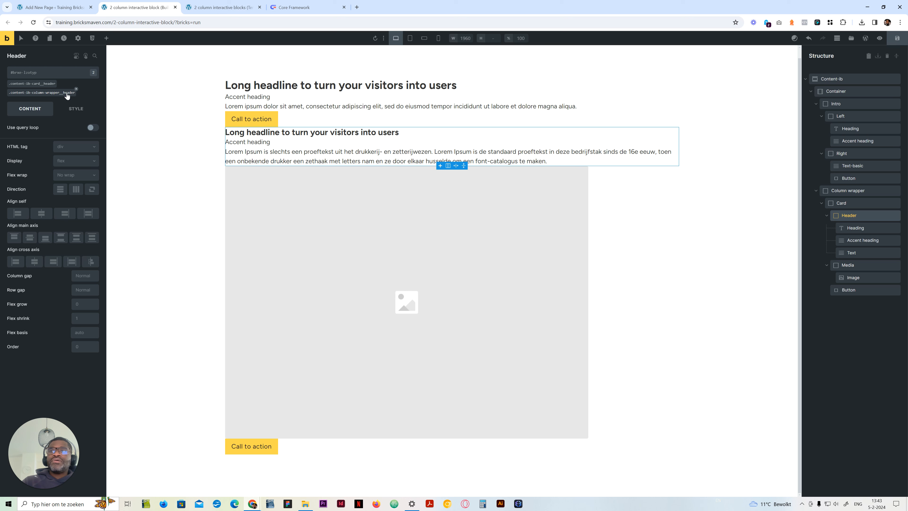
left_click(67, 94)
left_click(79, 72)
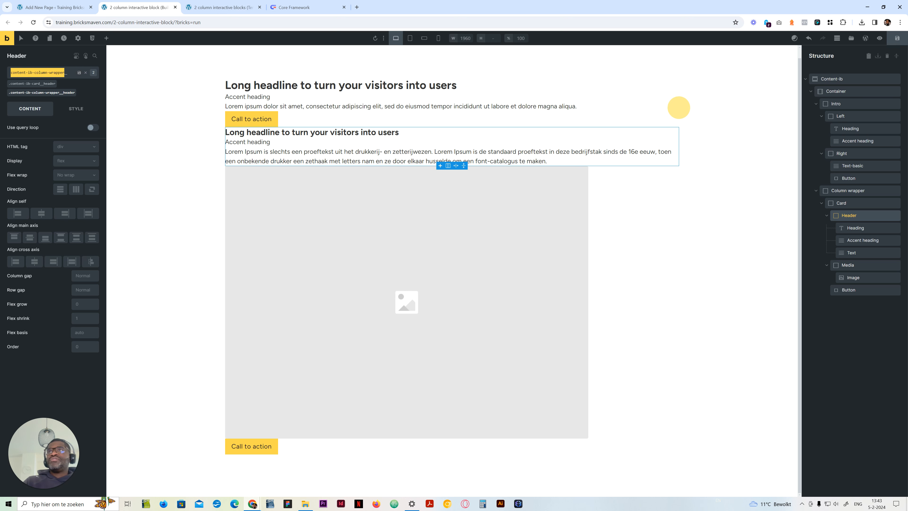
left_click(56, 59)
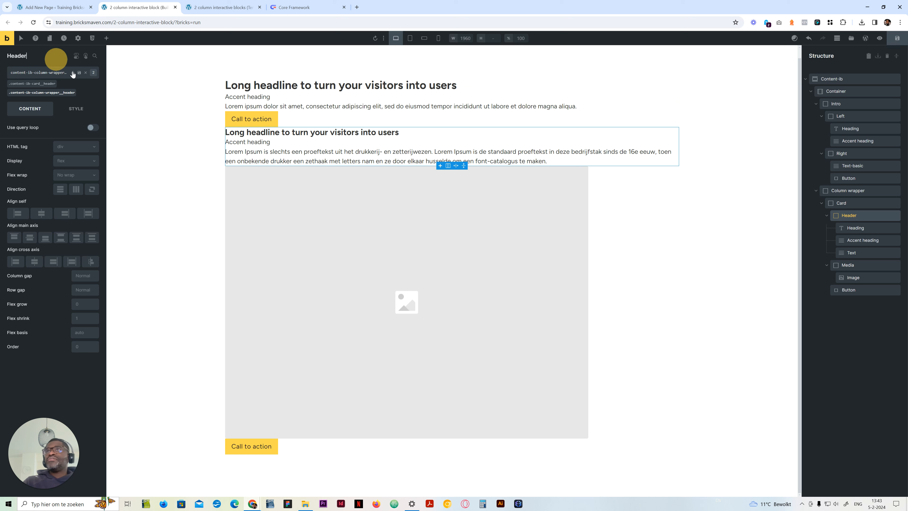
left_click(85, 73)
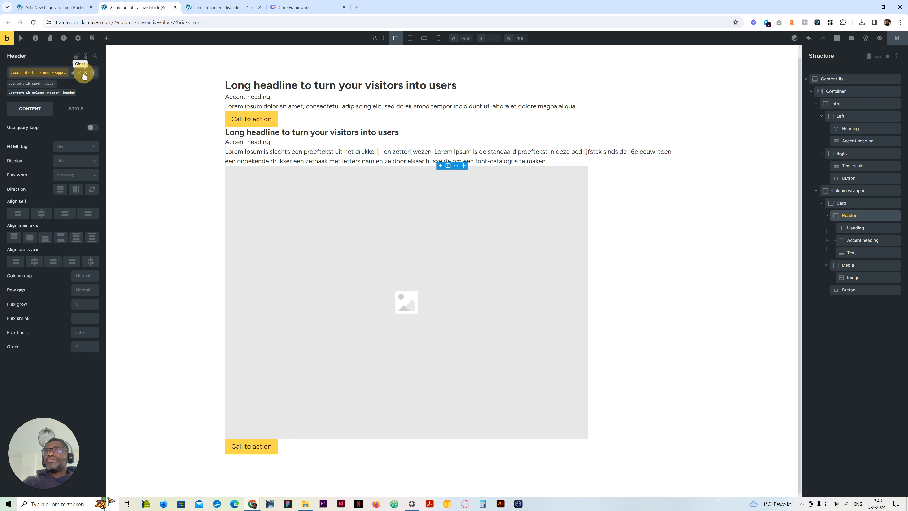
left_click(69, 75)
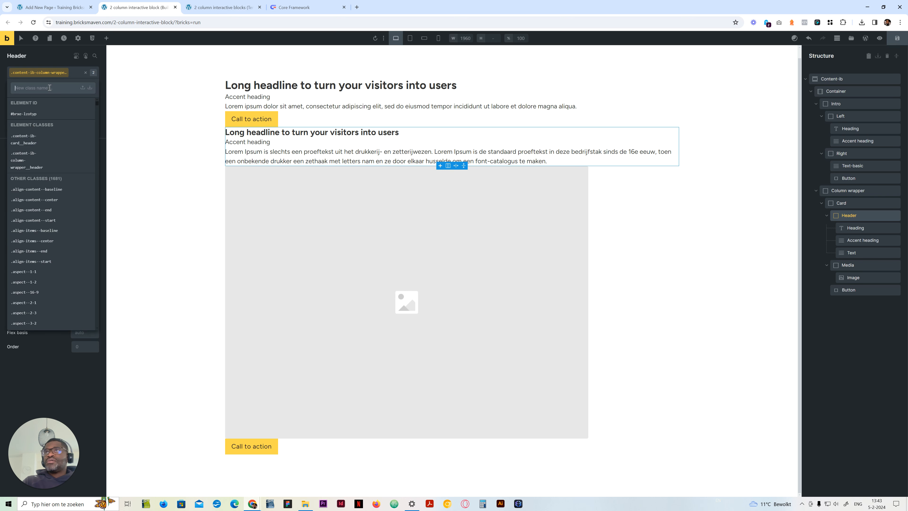
type("content-ib-column-wrapper")
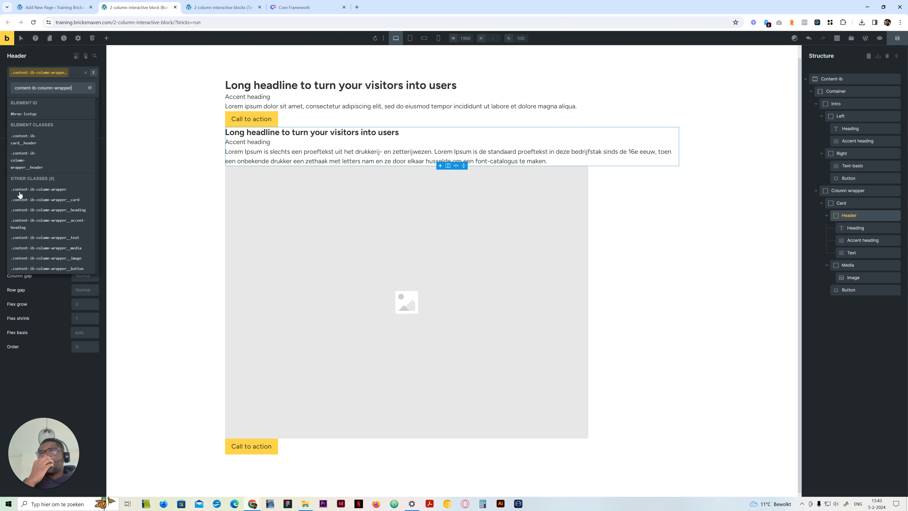
Delete the global classes content-ib-column-wrapper__card, content-ib-column-wrapper__heading and content-ib-column-wrapper__accent-heading.
mouse_move(79, 205)
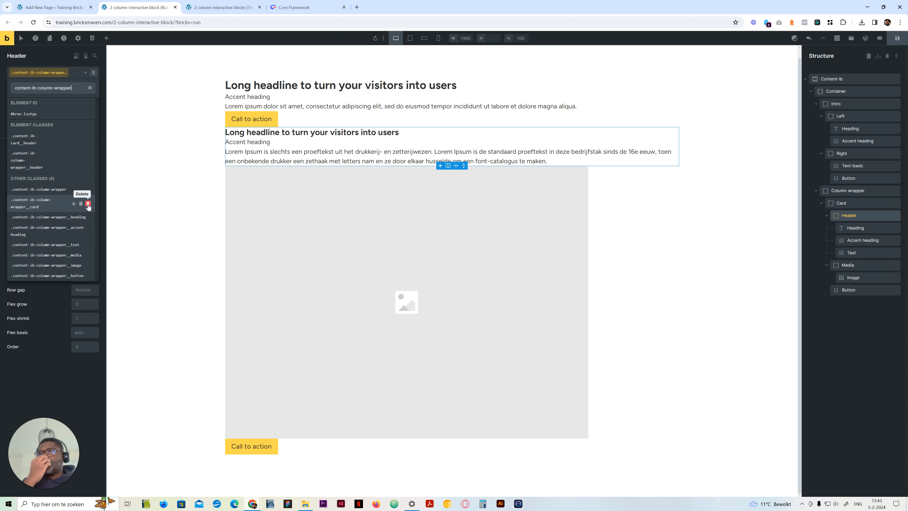
left_click(88, 204)
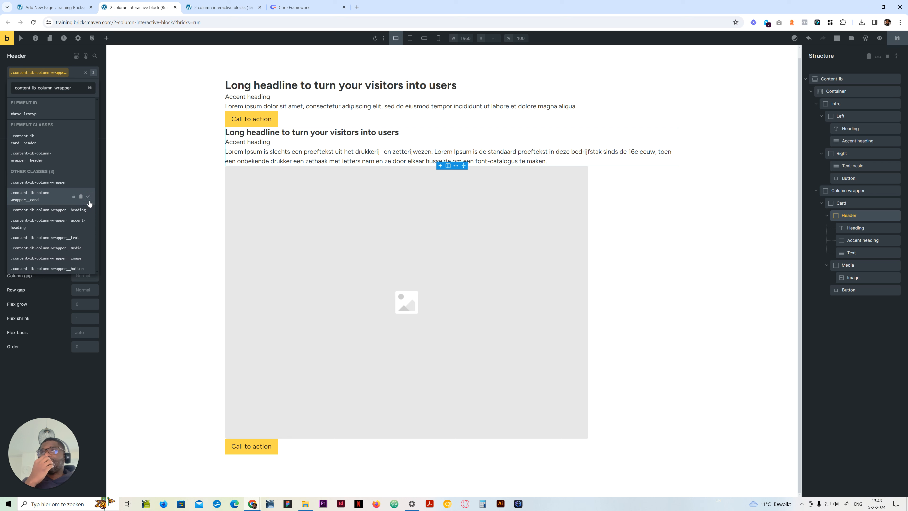
left_click(88, 196)
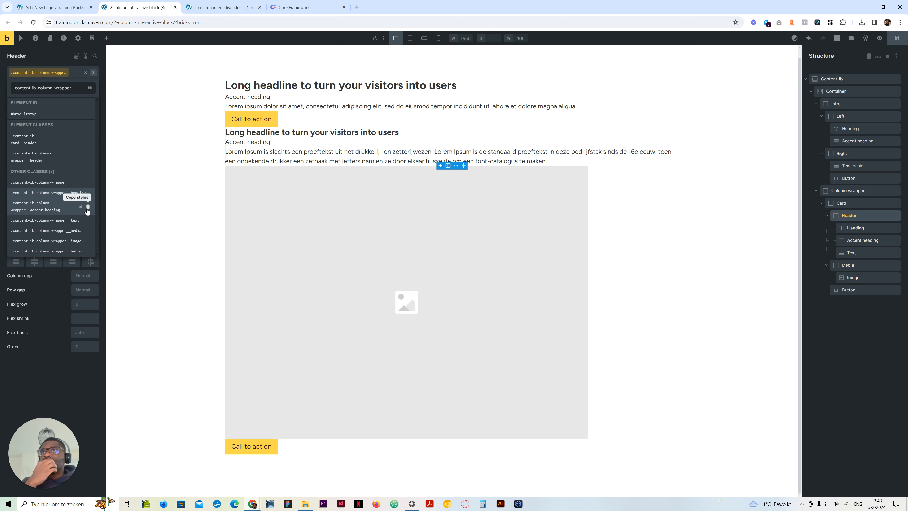
left_click(88, 207)
left_click(88, 199)
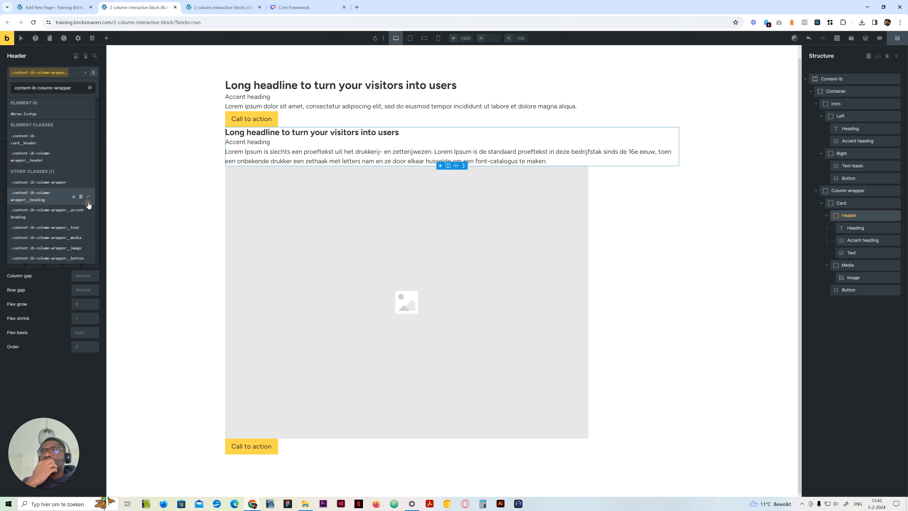
left_click(89, 200)
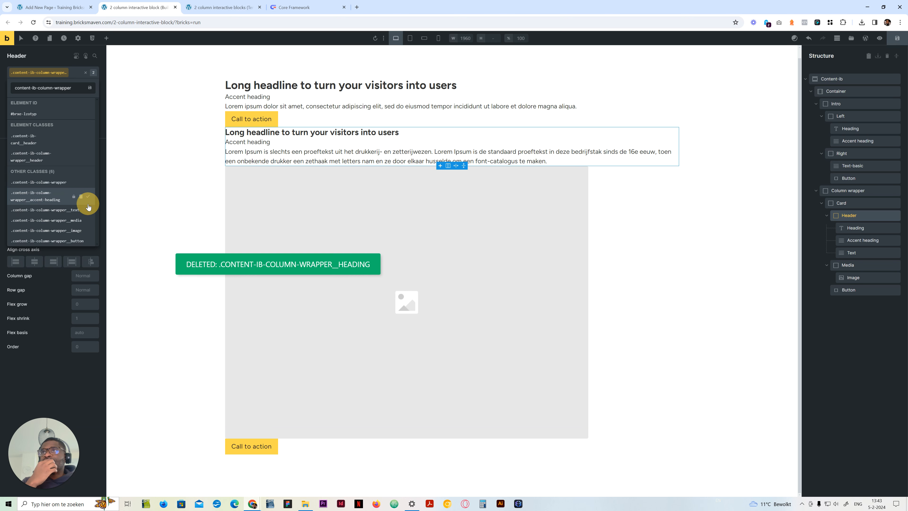
left_click(89, 199)
left_click(88, 198)
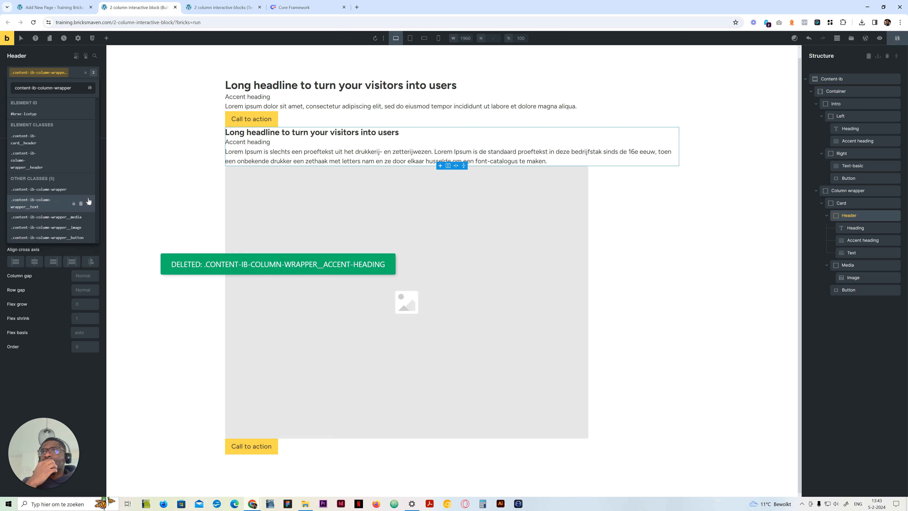
Delete the global classes content-ib-column-wrapper__text, content-ib-column-wrapper__media and content-ib-column-wrapper__image.
left_click(88, 198)
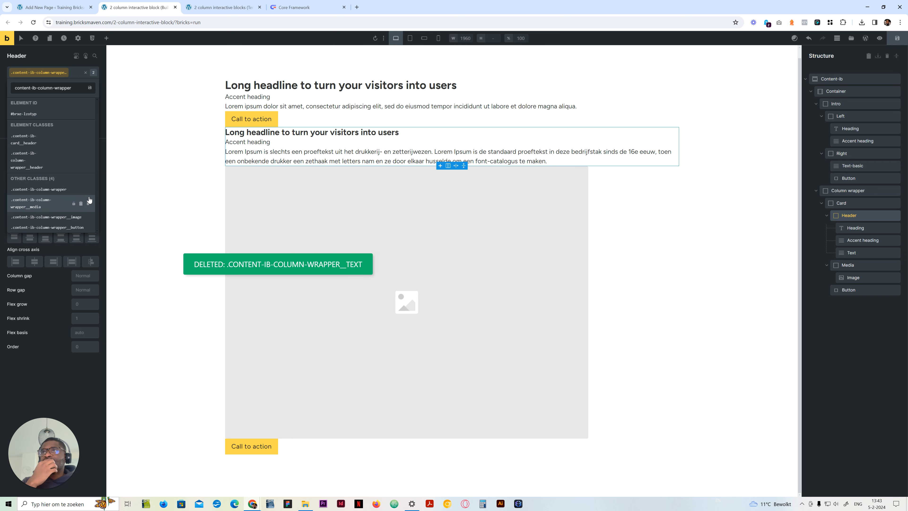
left_click(87, 203)
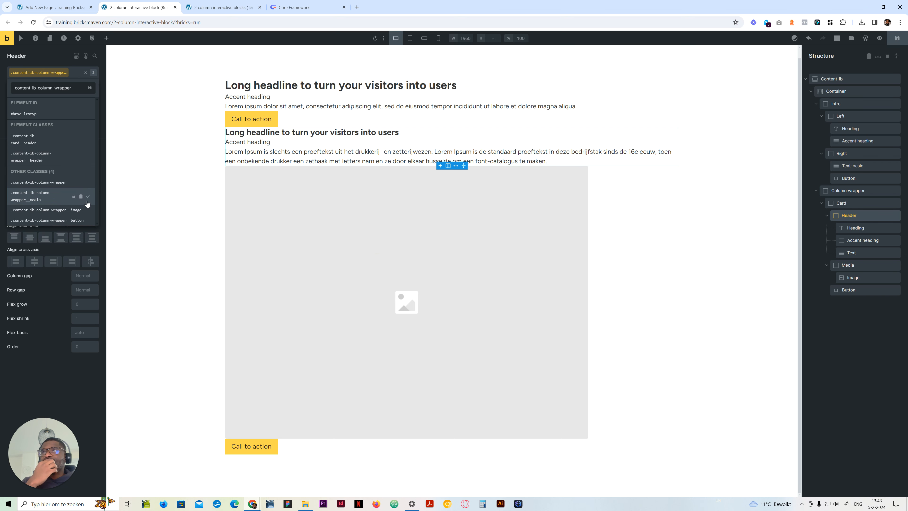
left_click(89, 199)
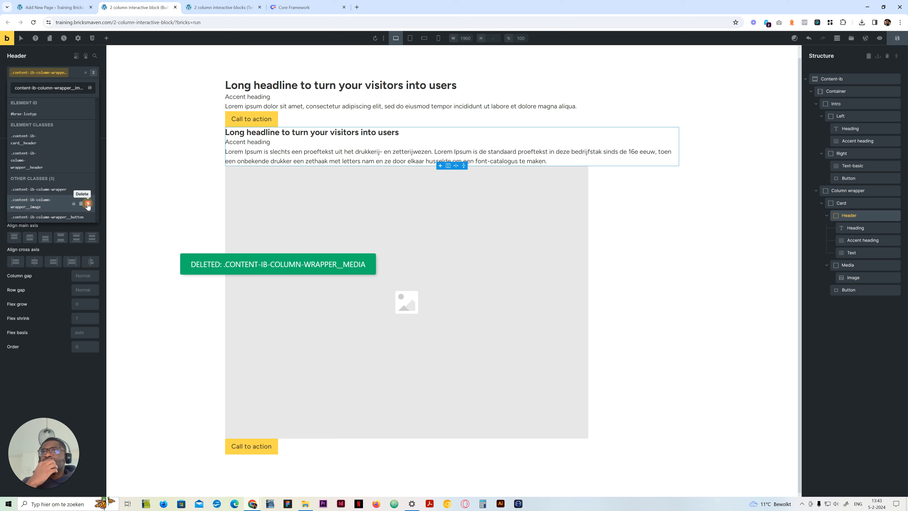
left_click(88, 204)
left_click(88, 205)
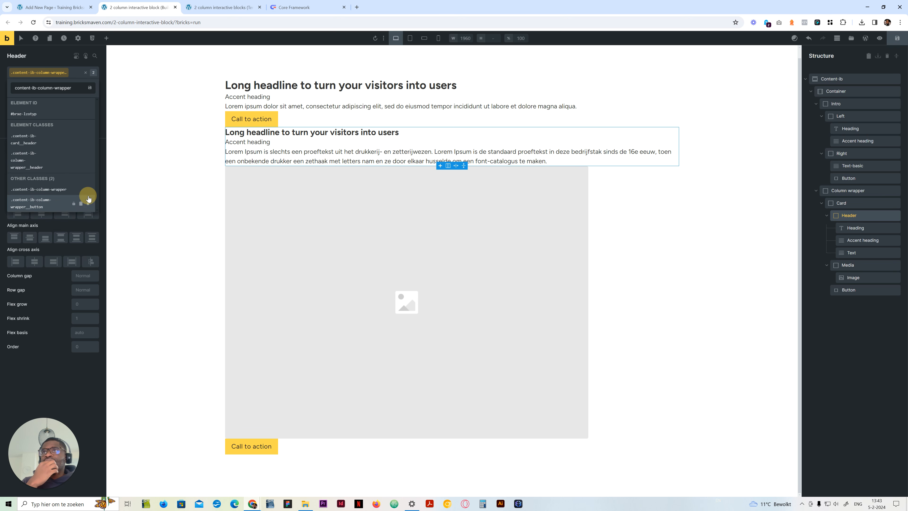
Delete the global class content-ib-column-wrapper__button, keeping it off the Header element.
left_click(86, 200)
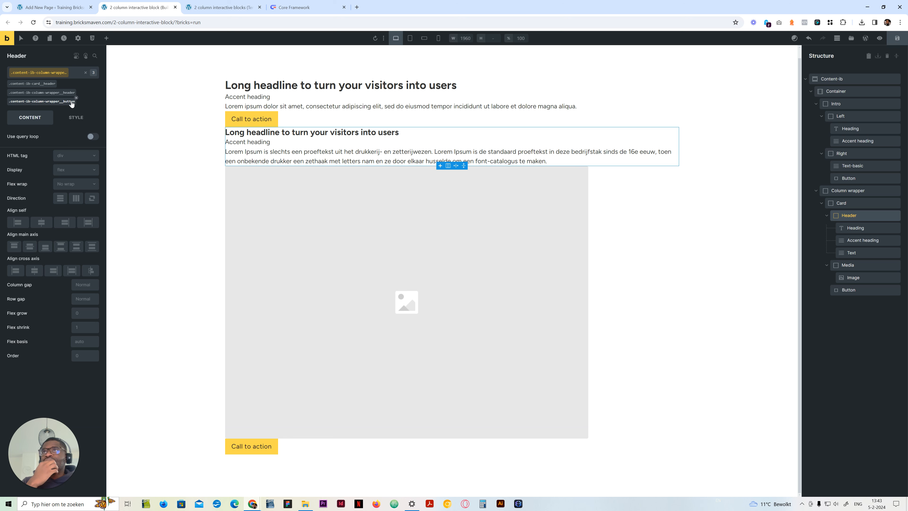
left_click(77, 96)
left_click(55, 73)
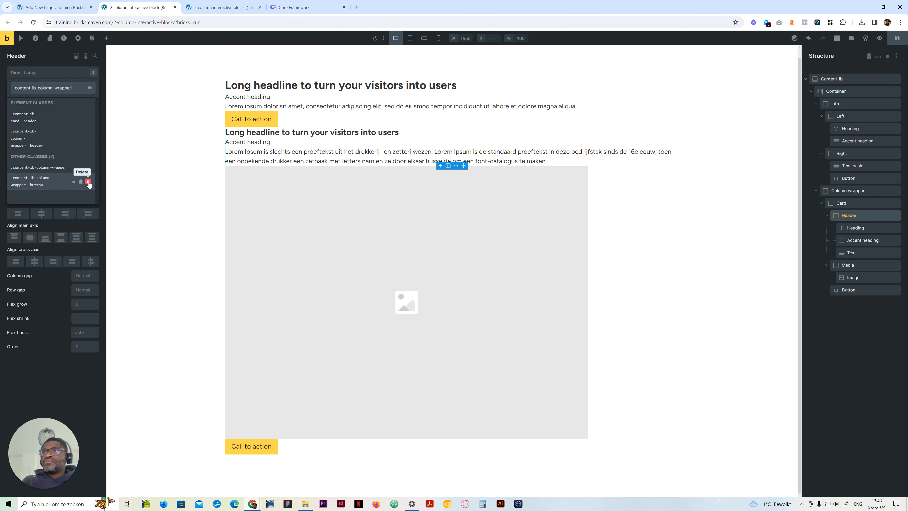
left_click(88, 175)
left_click(88, 175)
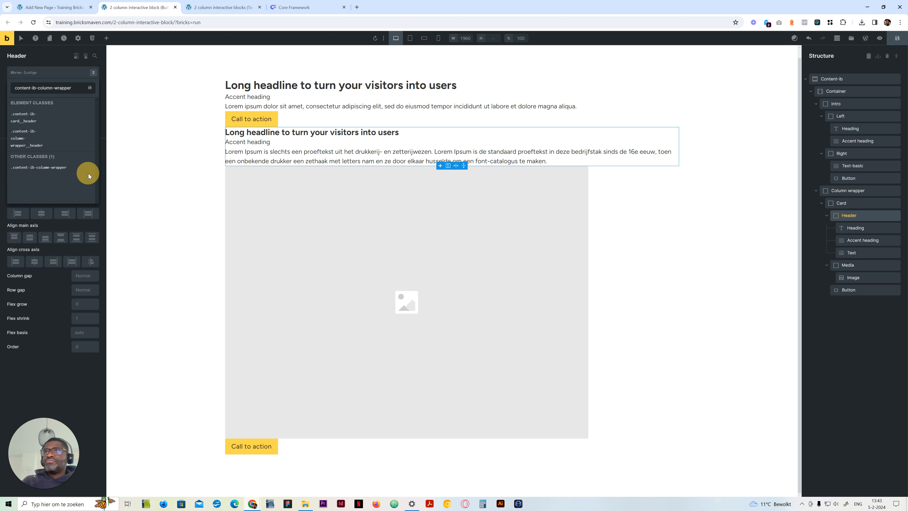
Delete the leftover global class content-ib-column-wrapper__header from the card's Header element.
left_click(59, 60)
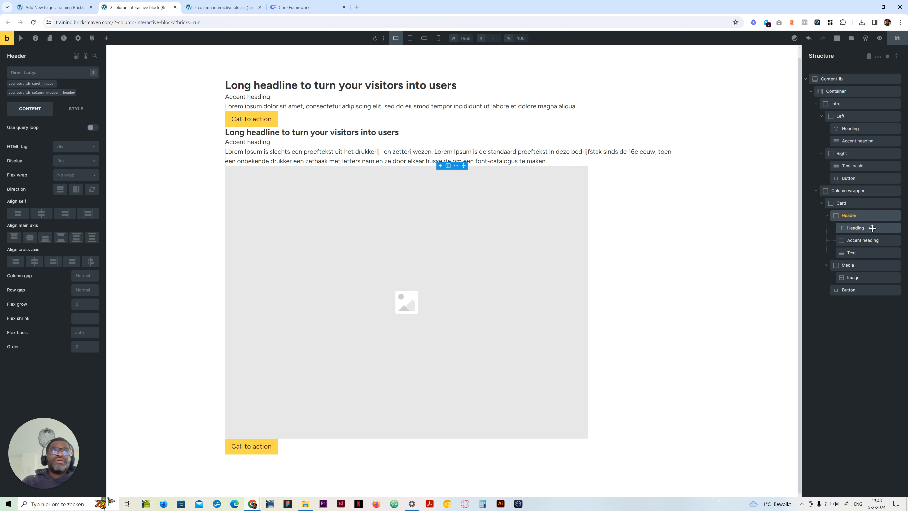
left_click(876, 239)
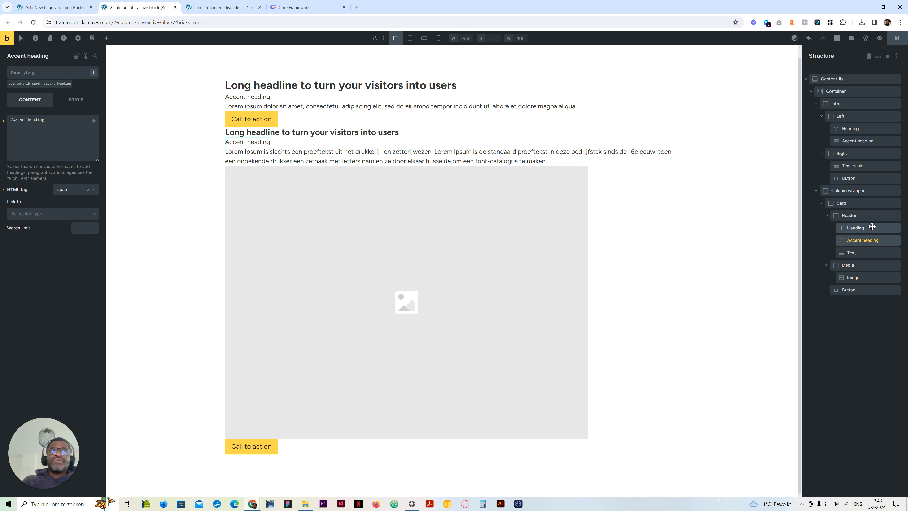
left_click(873, 227)
left_click(851, 217)
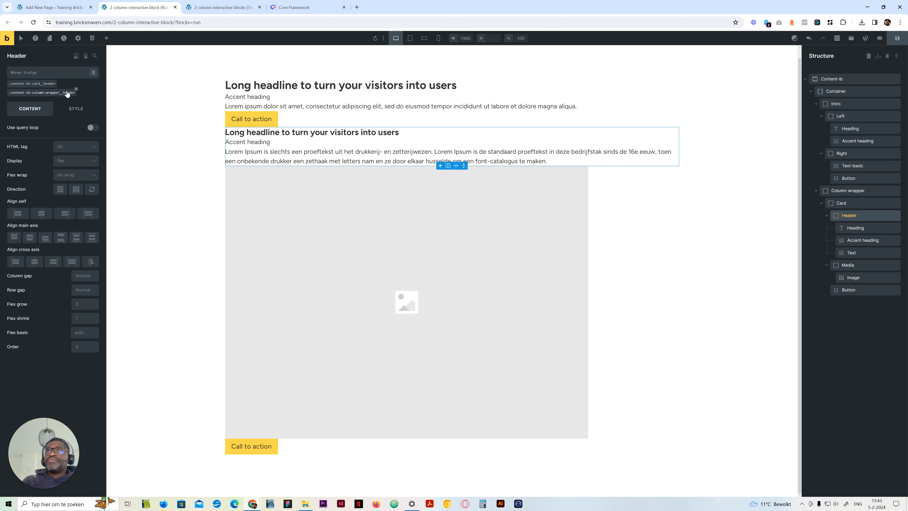
left_click(61, 72)
type("content-ib-column-wrapper")
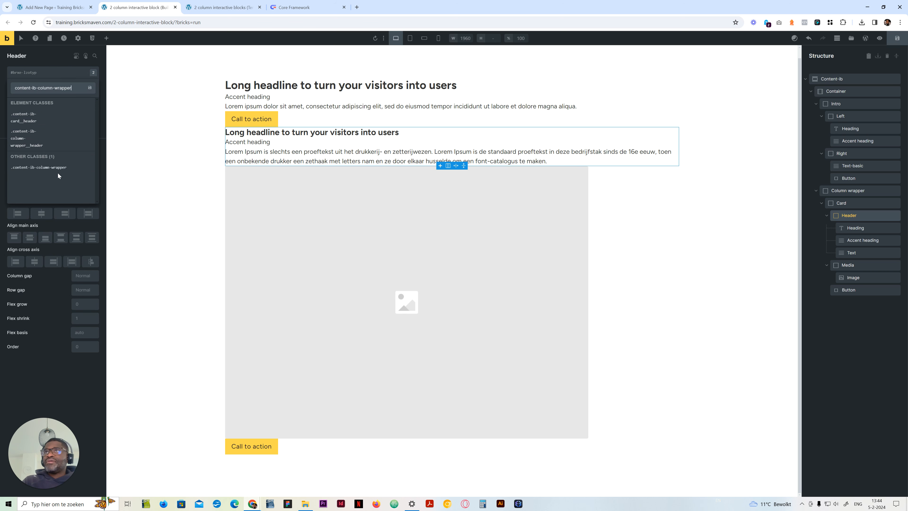
type("__hge")
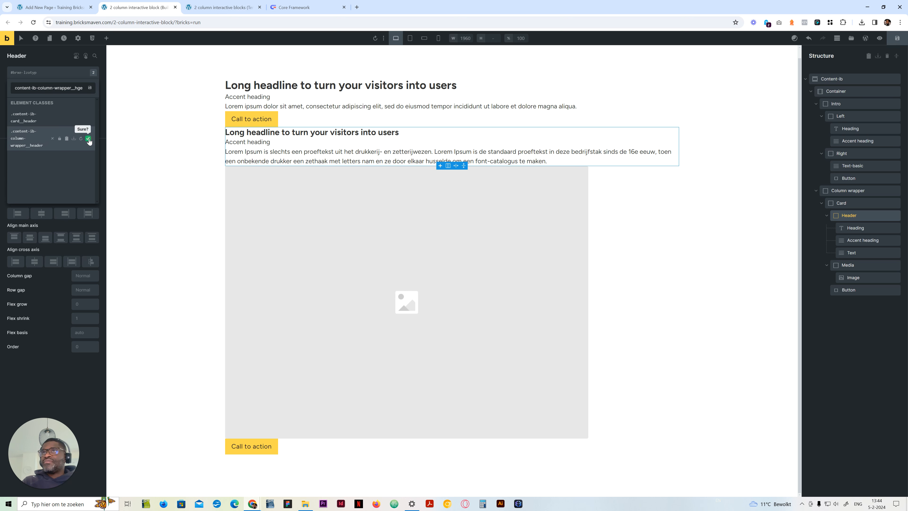
left_click(88, 138)
left_click(62, 54)
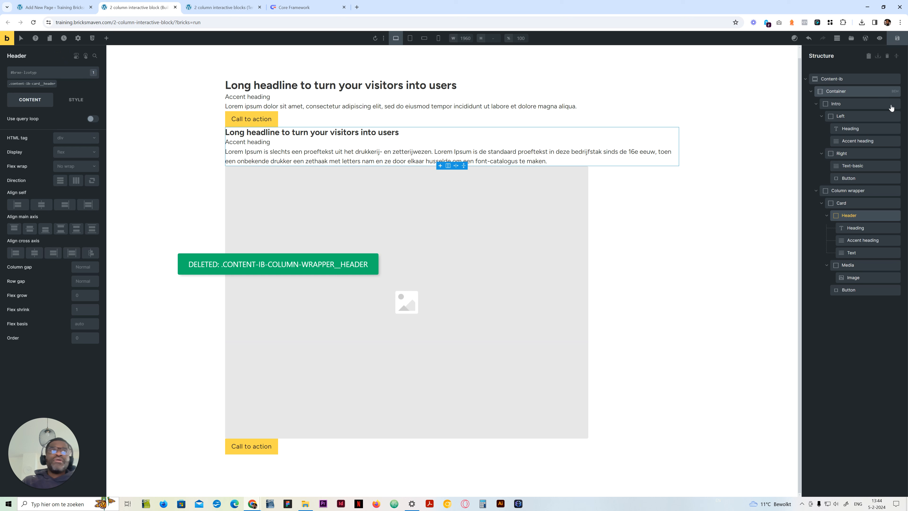
Activate the content-ib-card__image class on the card's Image and set its HTML tag to figure.
left_click(862, 203)
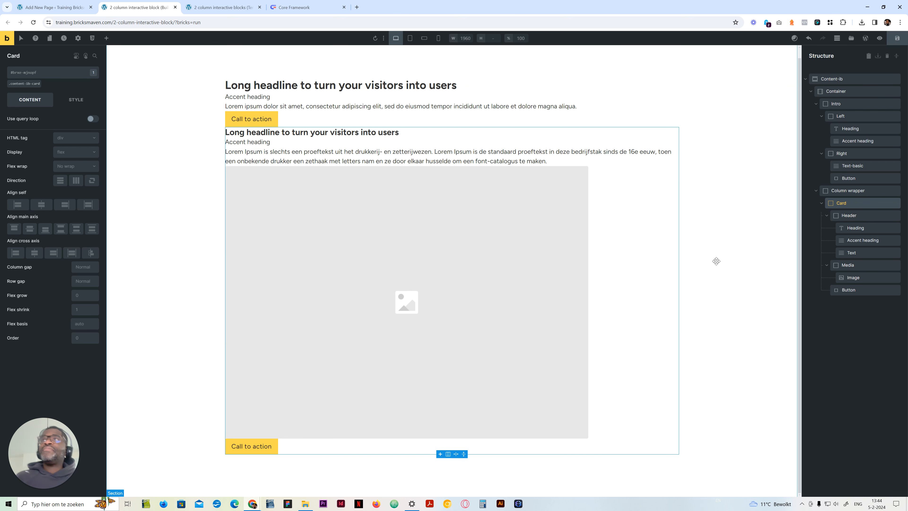
left_click(861, 278)
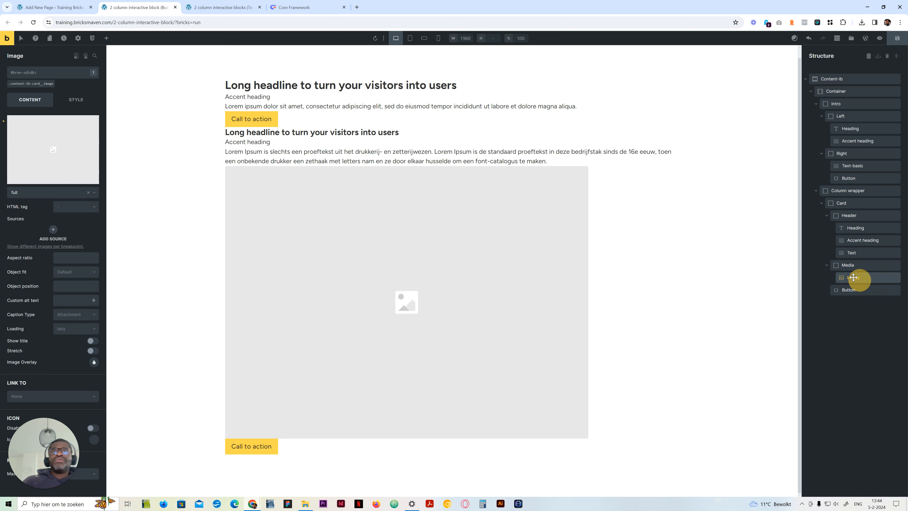
left_click(20, 85)
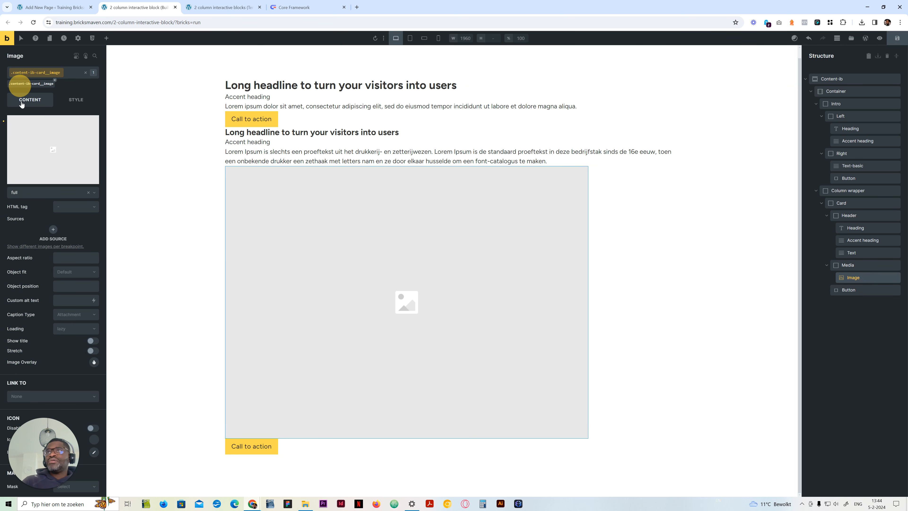
left_click(66, 205)
left_click(70, 220)
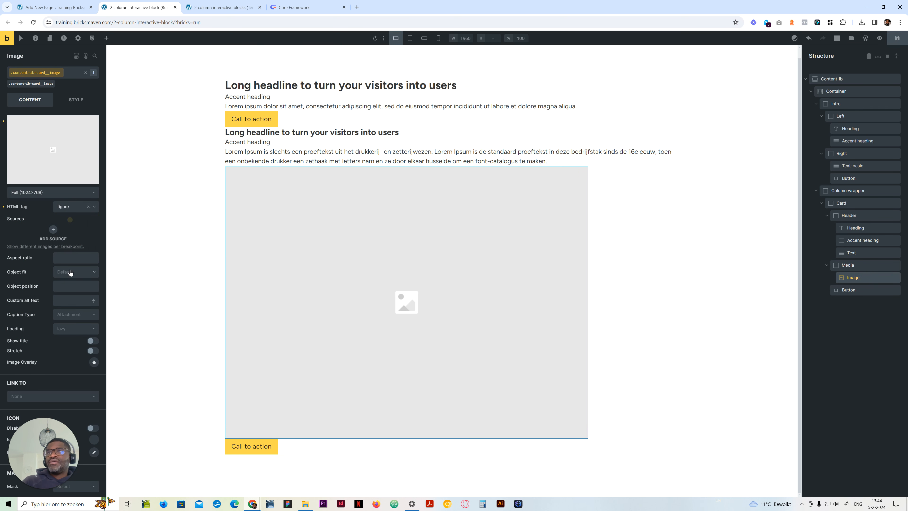
Set the card image's object fit to Cover and its aspect ratio to 16/9.
left_click(70, 272)
left_click(75, 293)
left_click(77, 259)
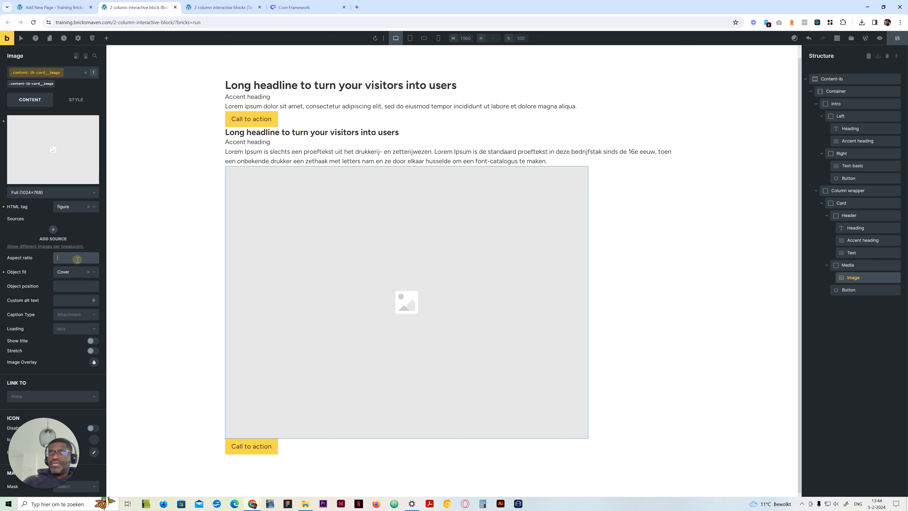
type("16/9")
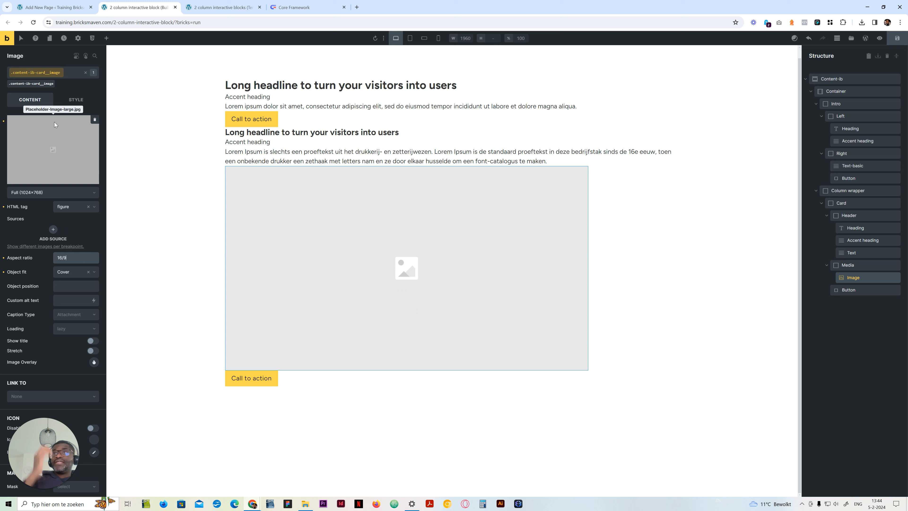
Set the card image's width and height to 100% on the content-ib-card__image class.
left_click(67, 99)
left_click(89, 268)
type("100")
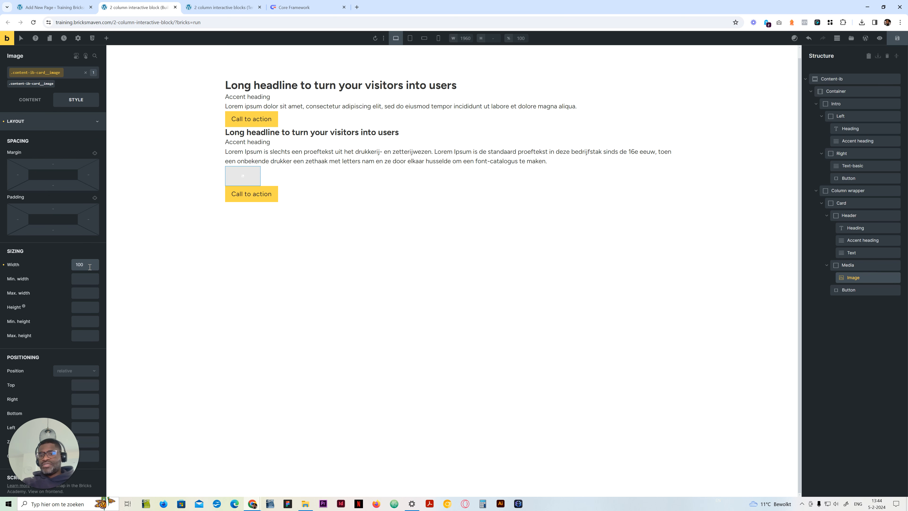
left_click(78, 308)
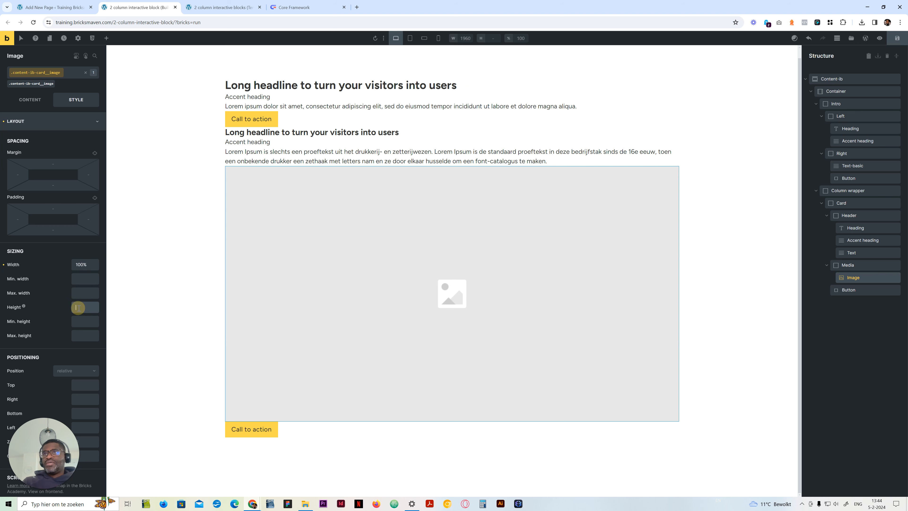
type("100%")
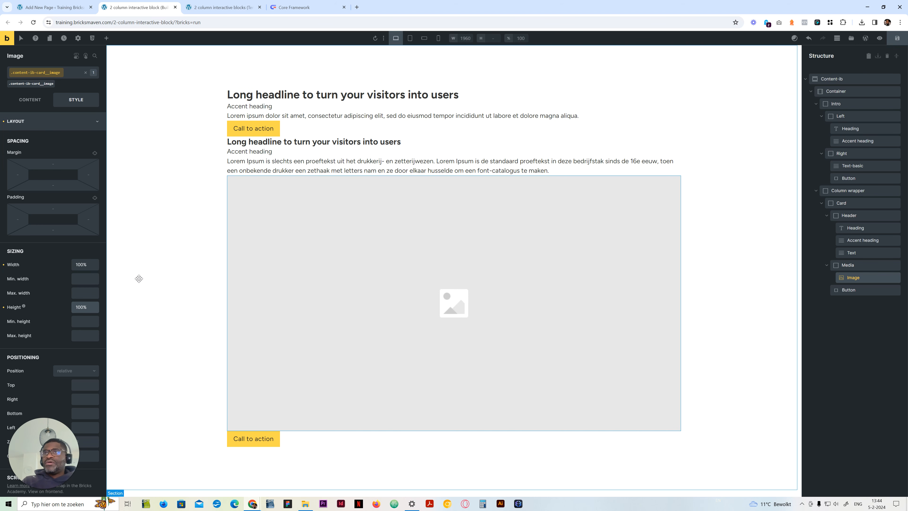
left_click(50, 121)
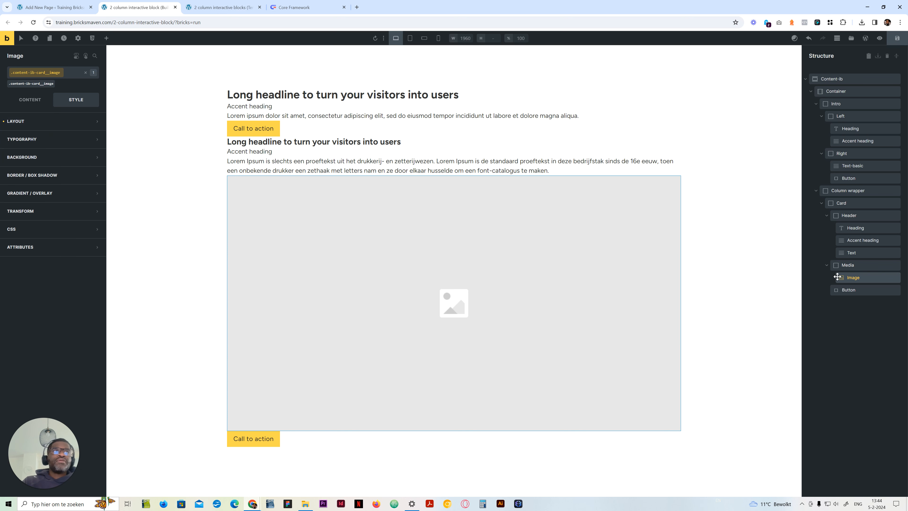
left_click(24, 122)
left_click(32, 125)
left_click(30, 99)
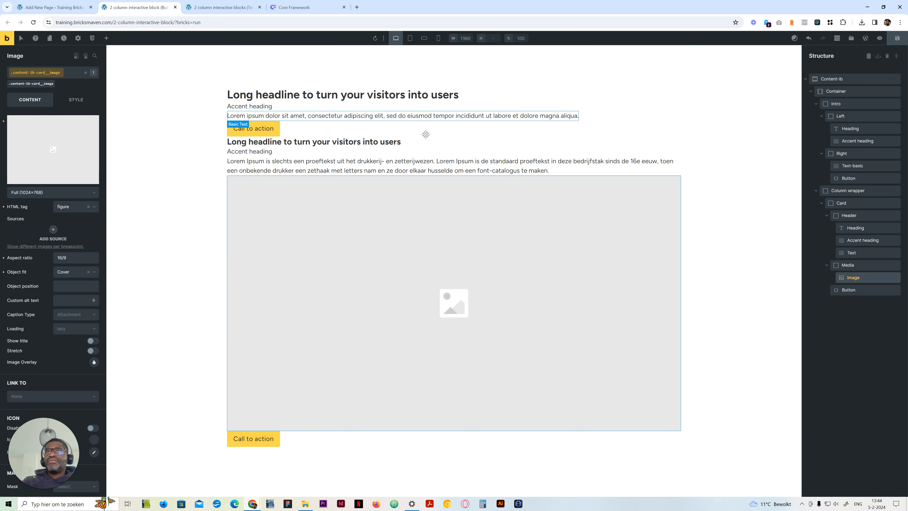
Select the Content-ib section and examine the finished design's background in the reference template preview.
left_click(855, 291)
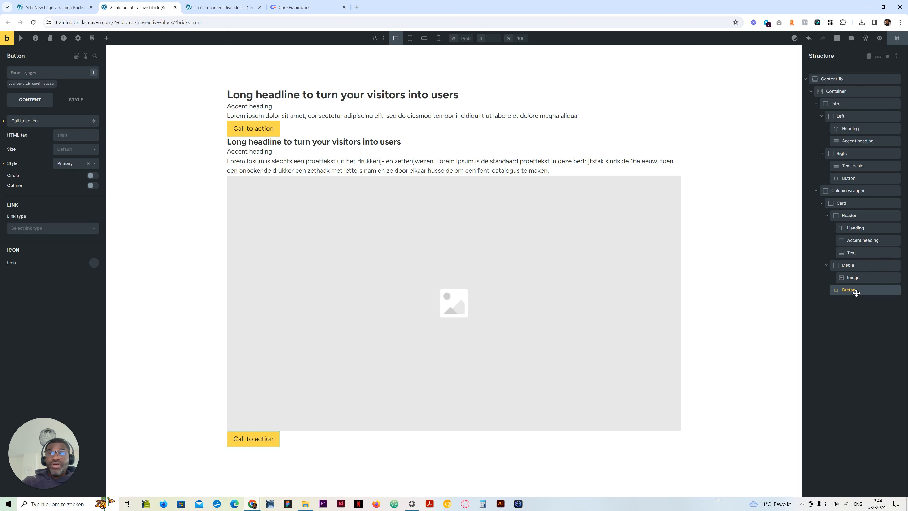
left_click(852, 78)
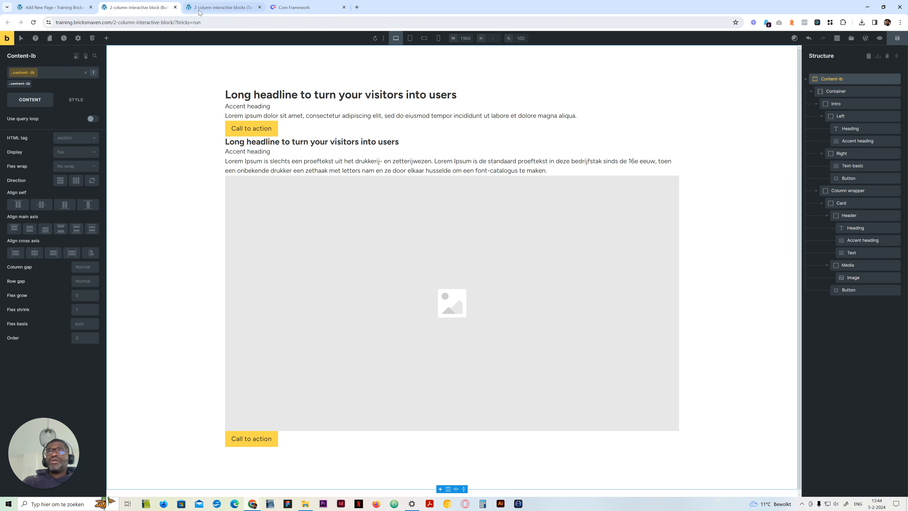
key("ctrl+Tab")
left_click(901, 254)
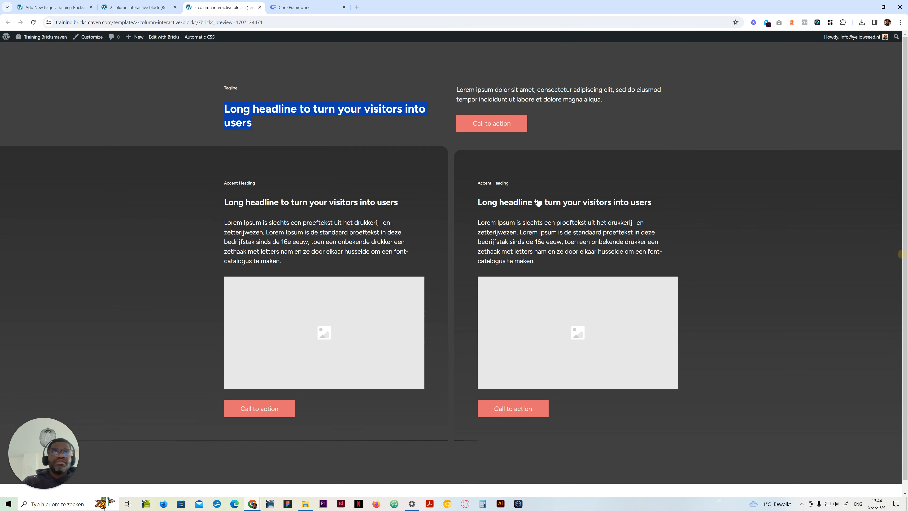
left_click(311, 145)
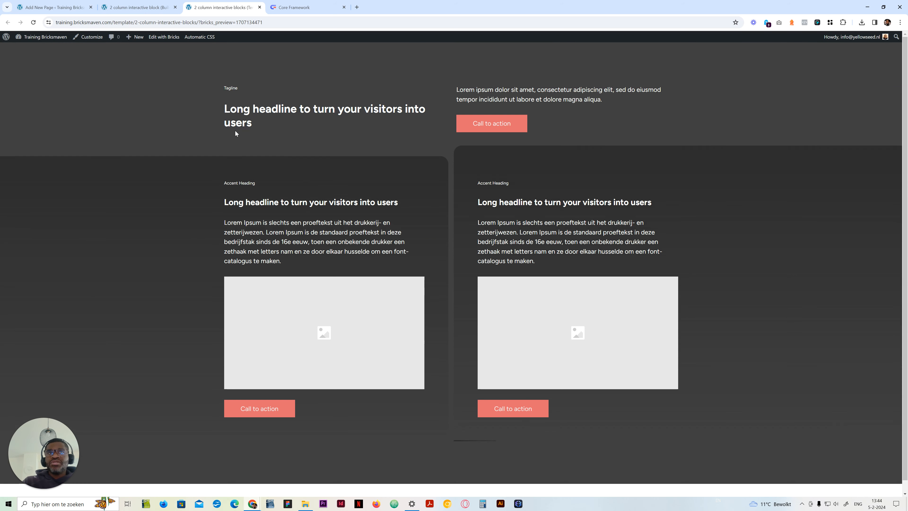
Return to the builder and set the content-ib section's background color to neutral-dark.
left_click(139, 4)
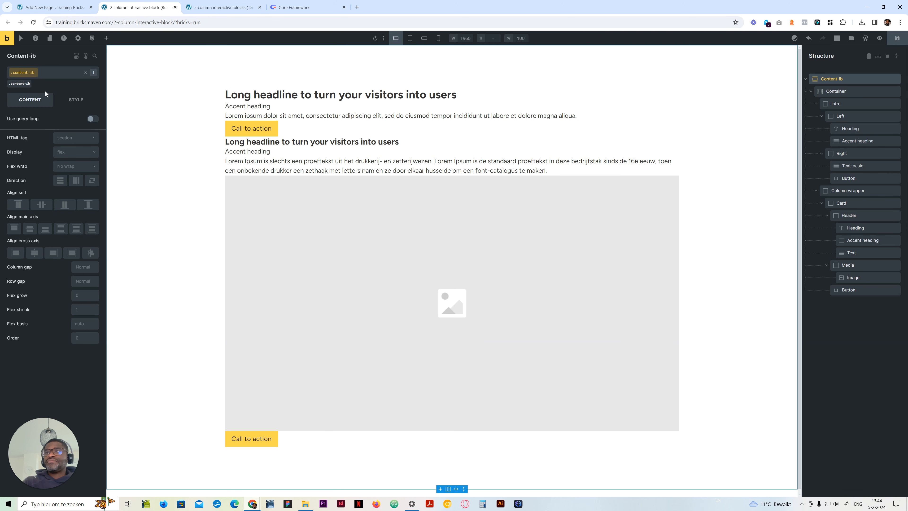
left_click(76, 101)
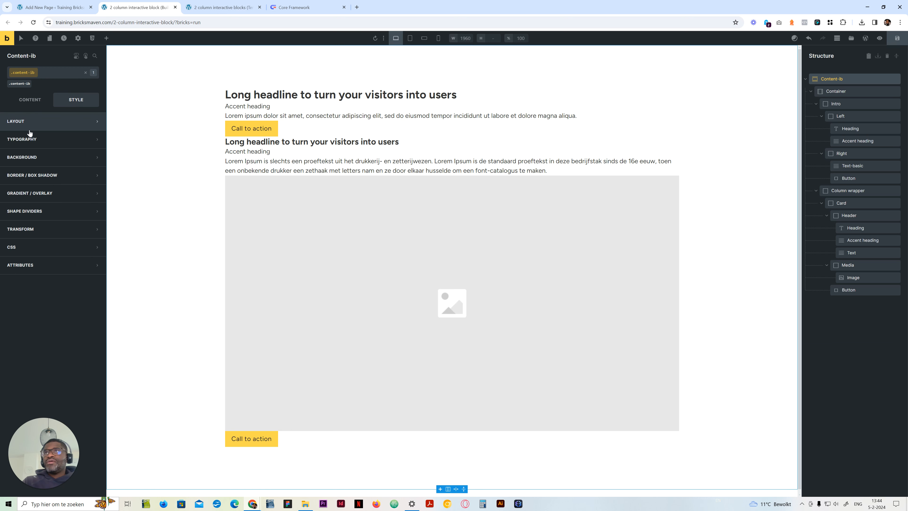
left_click(39, 158)
left_click(94, 175)
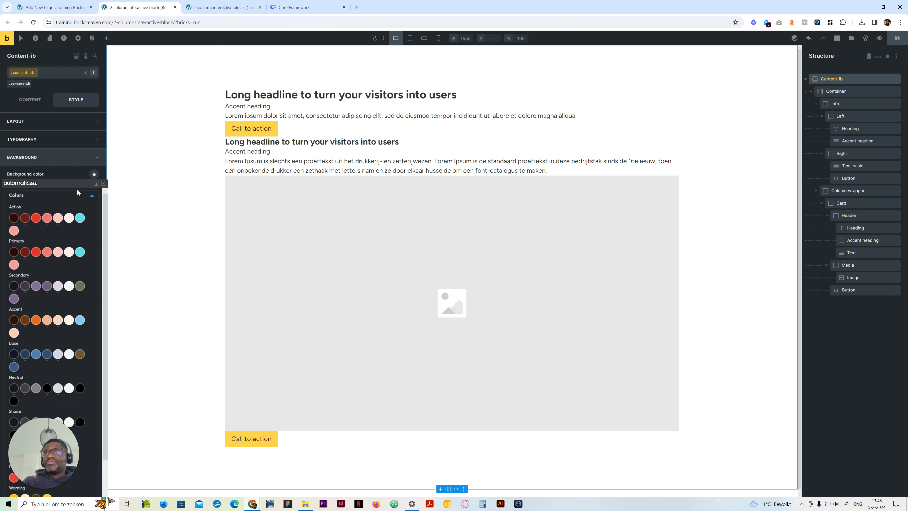
scroll(64, 300, "down", 3)
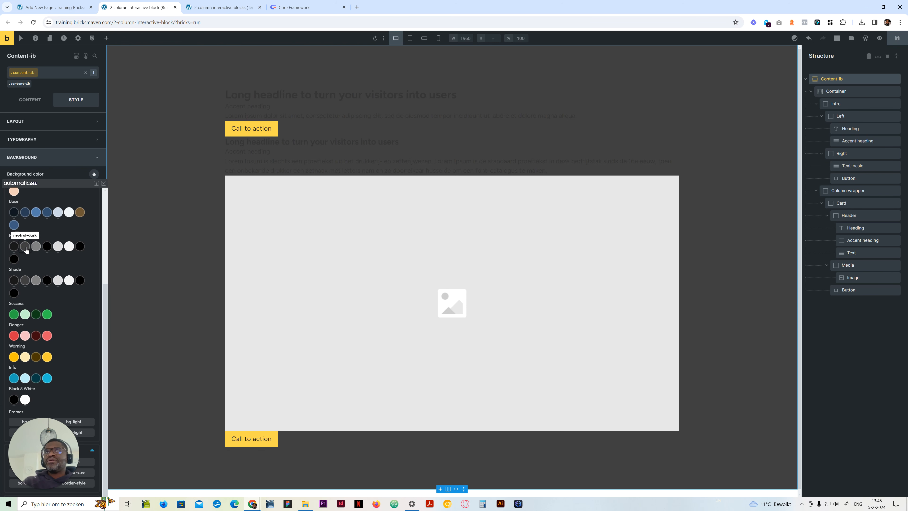
left_click(25, 247)
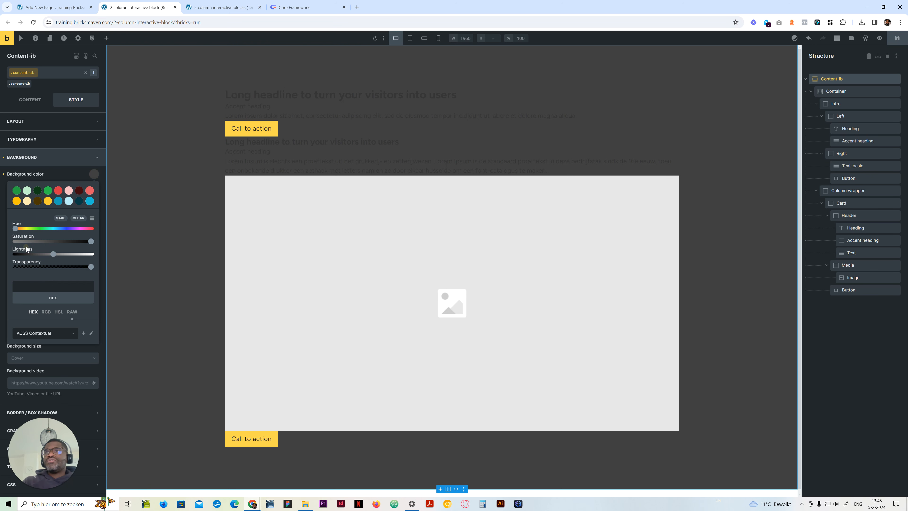
left_click(44, 172)
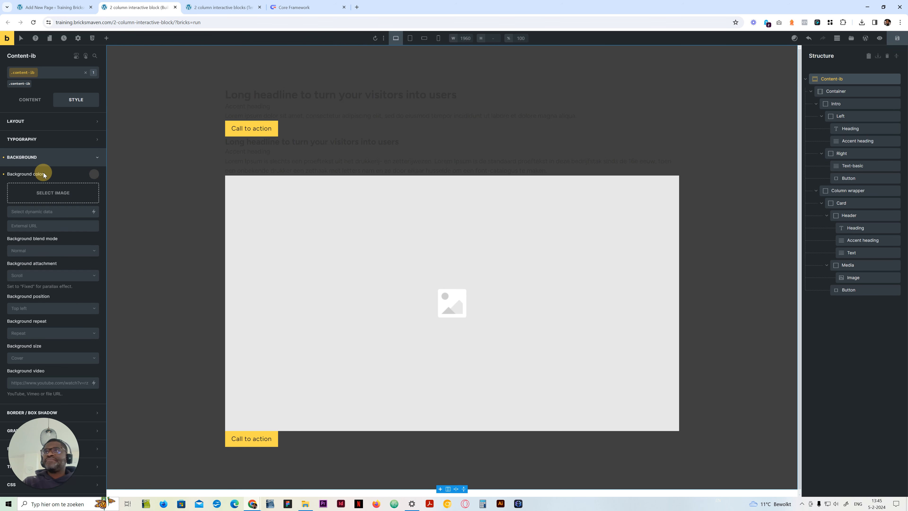
left_click(45, 157)
Check the spacing in the reference preview, then set the Container's row gap to the container-gap variable on the content-ib-container class.
left_click(223, 5)
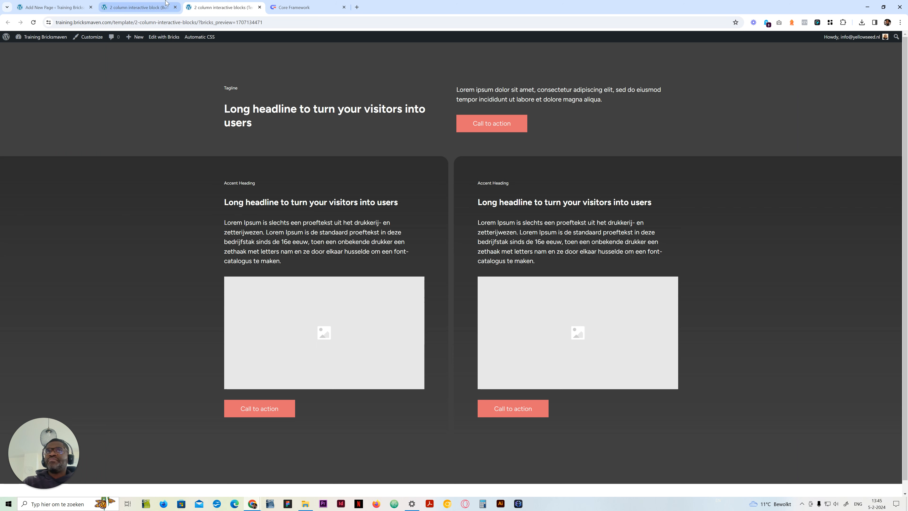
left_click(138, 7)
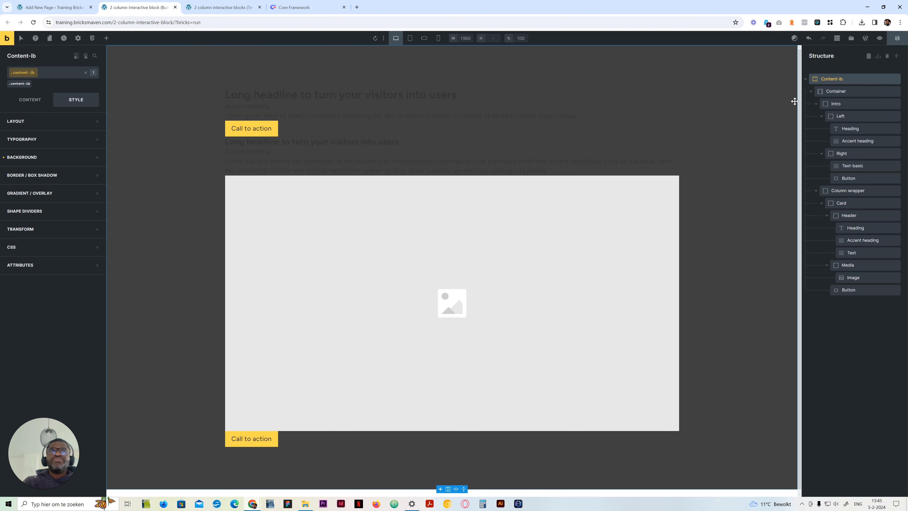
left_click(849, 91)
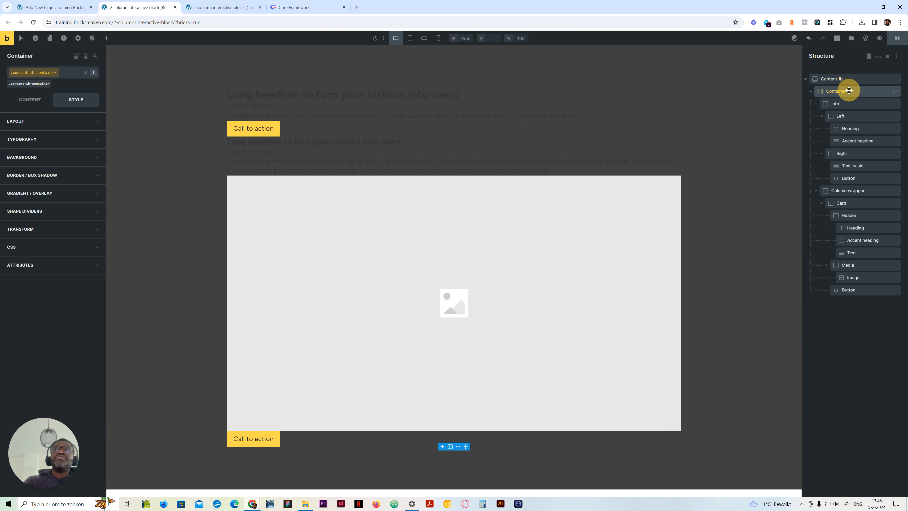
left_click(31, 101)
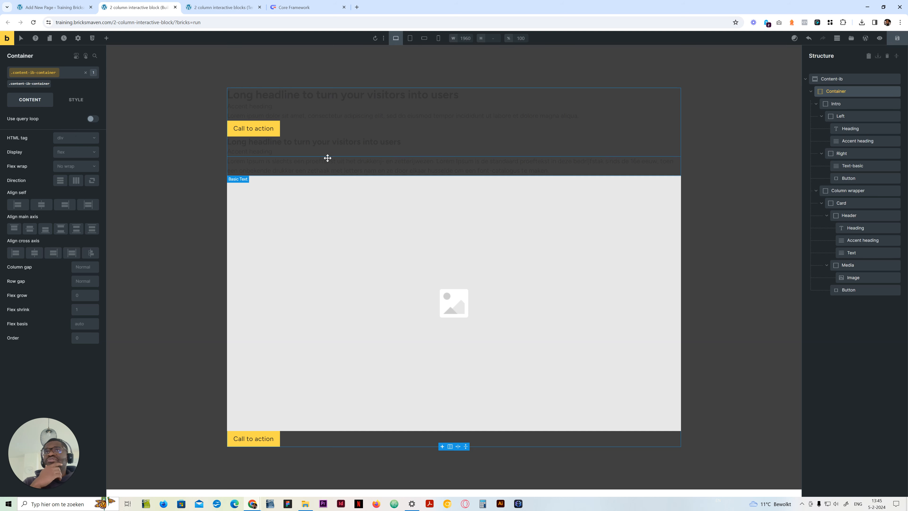
left_click(816, 103)
left_click(816, 117)
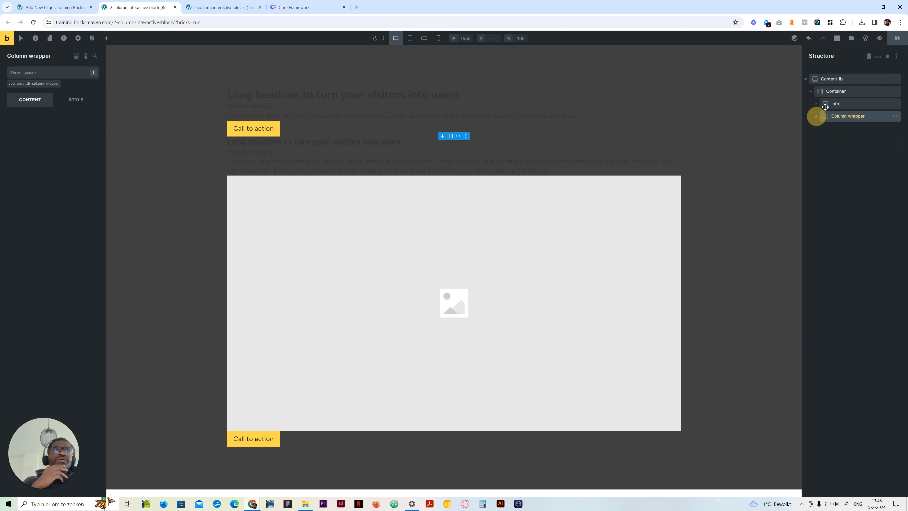
left_click(833, 93)
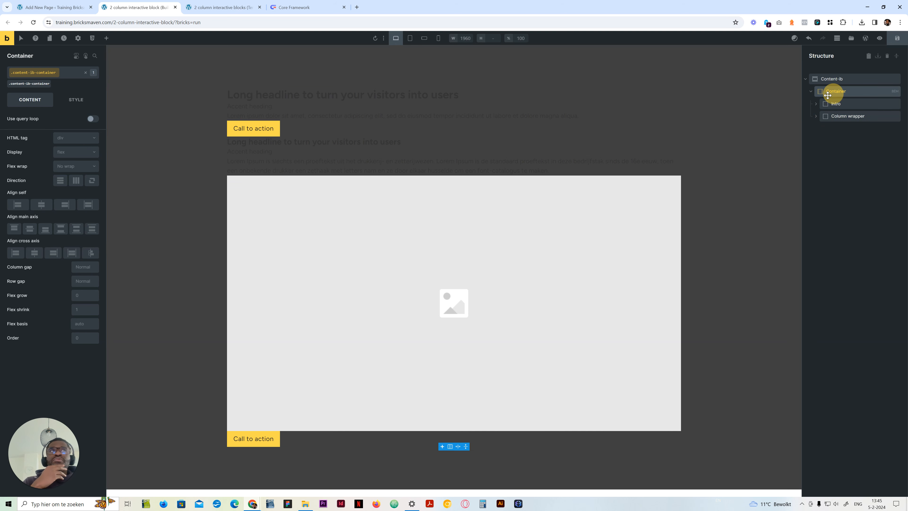
right_click(84, 282)
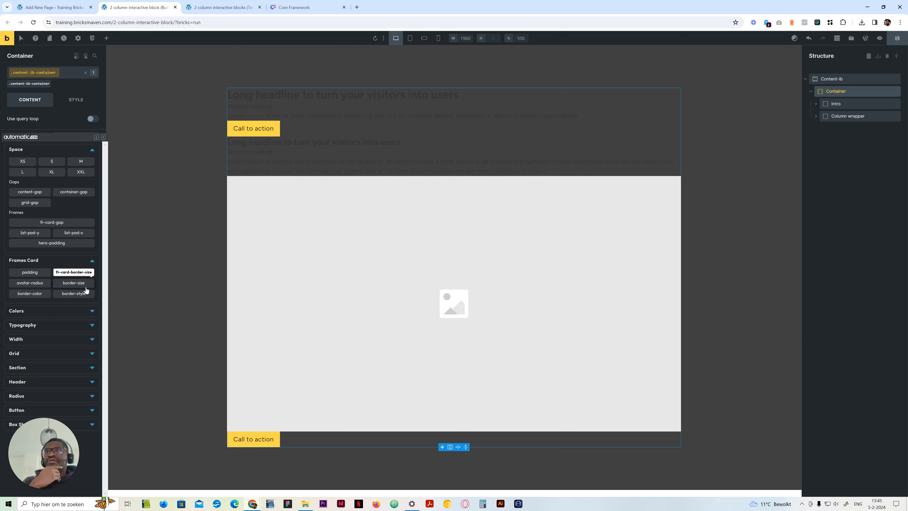
left_click(78, 190)
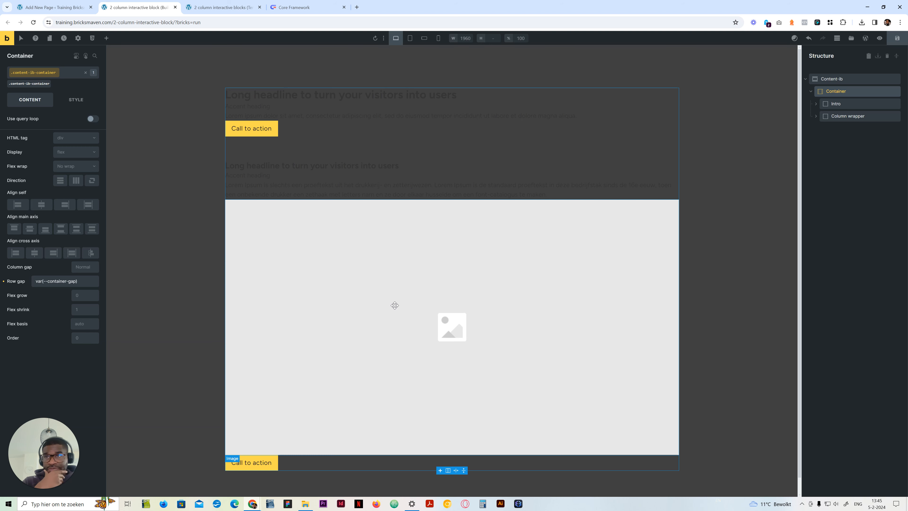
Set the Intro block's typography color to white on the content-ib__intro class.
left_click(835, 103)
left_click(28, 86)
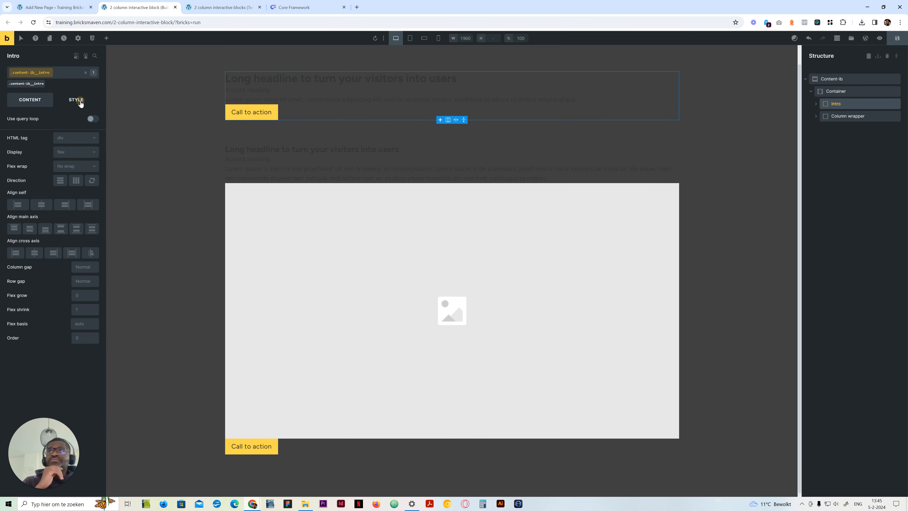
left_click(79, 102)
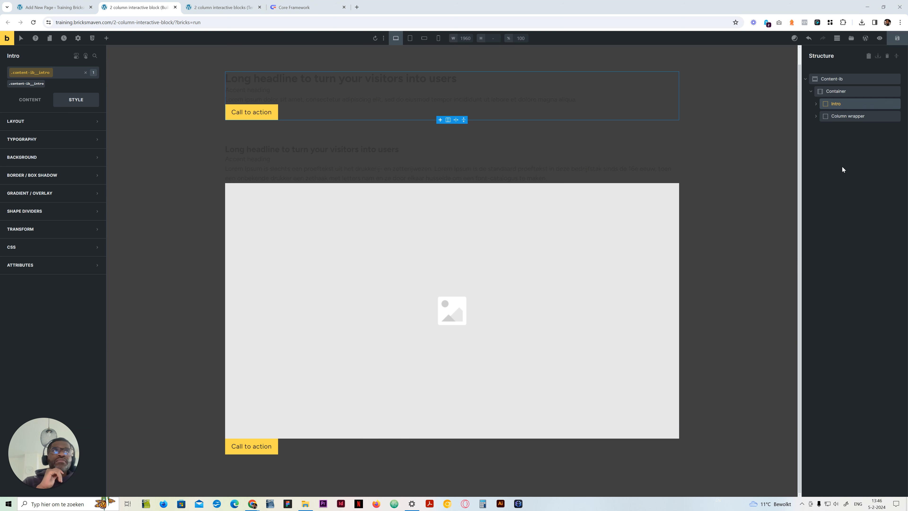
left_click(36, 141)
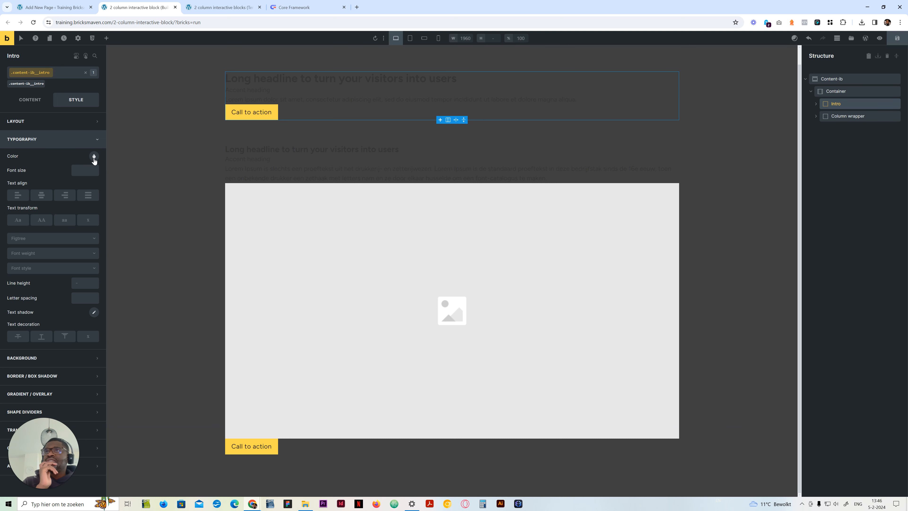
right_click(94, 159)
scroll(62, 369, "down", 4)
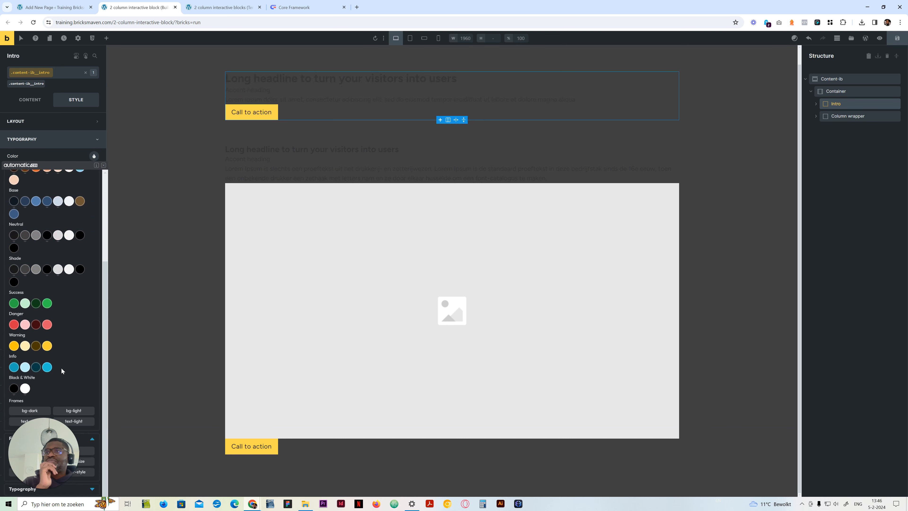
left_click(26, 382)
left_click(37, 139)
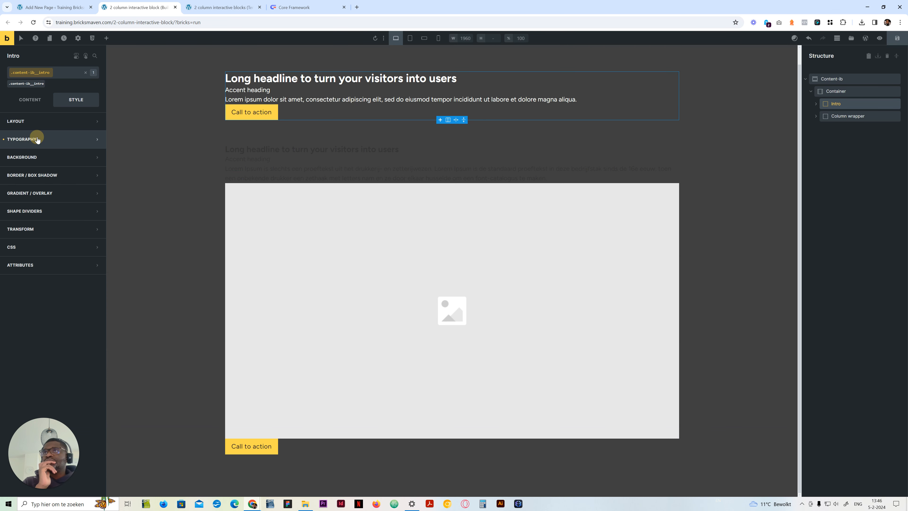
Make the Intro block a grid with the grid-gap variable as gap and grid-2 as its template columns.
left_click(30, 100)
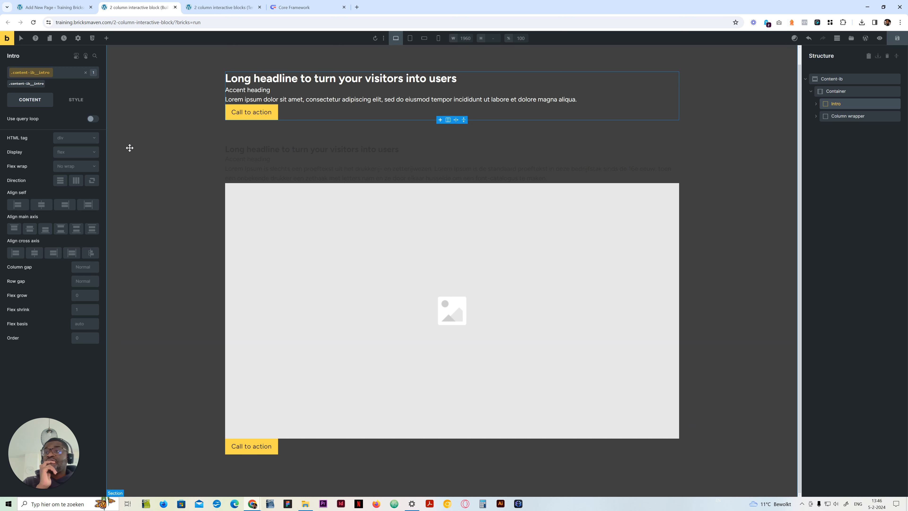
left_click(69, 145)
left_click(65, 179)
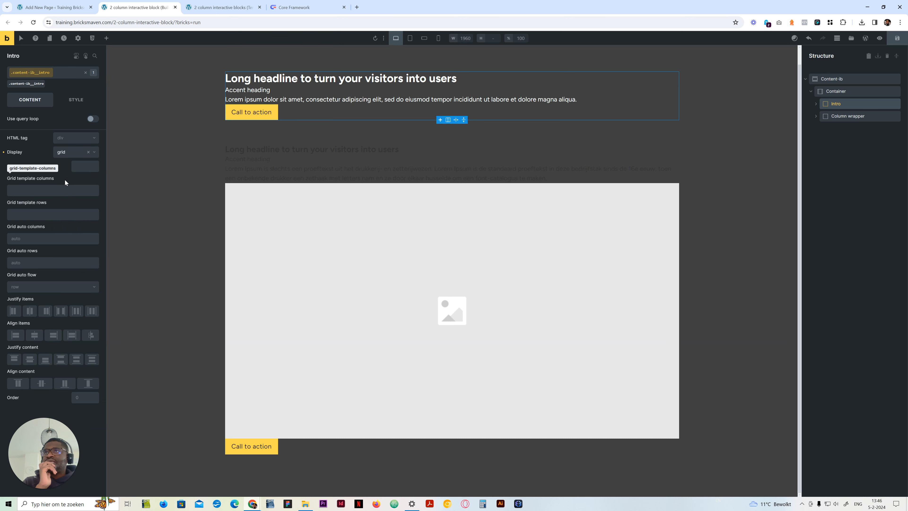
right_click(77, 166)
left_click(39, 204)
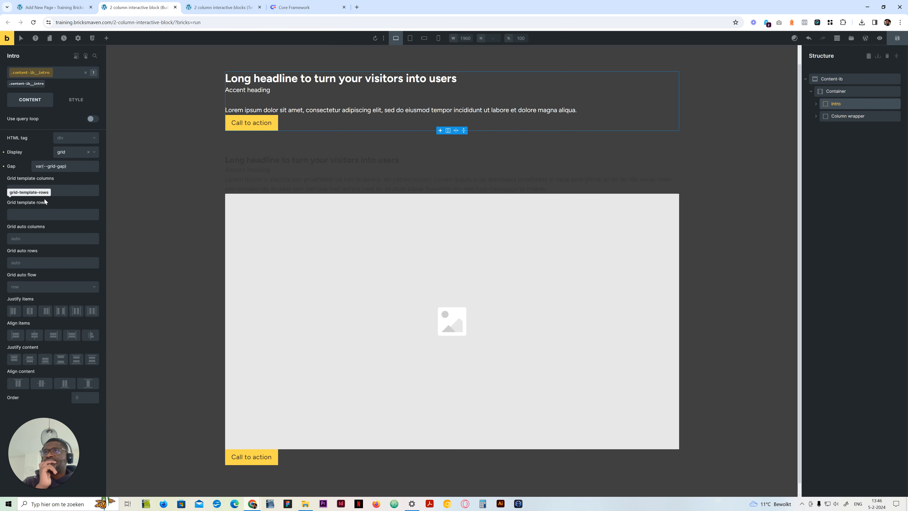
right_click(45, 189)
left_click(48, 199)
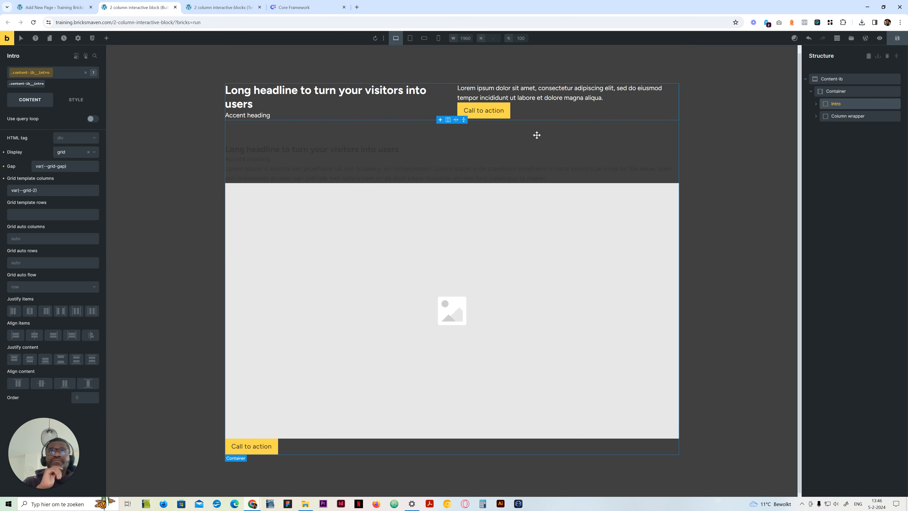
At the mobile landscape breakpoint, set the Intro's grid template columns to var(--grid-1), check mobile portrait and return to desktop.
left_click(411, 38)
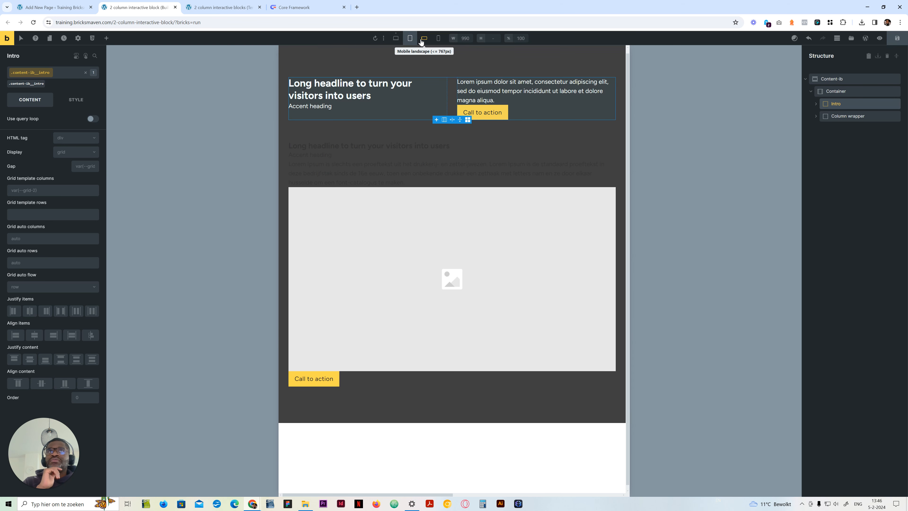
left_click(424, 38)
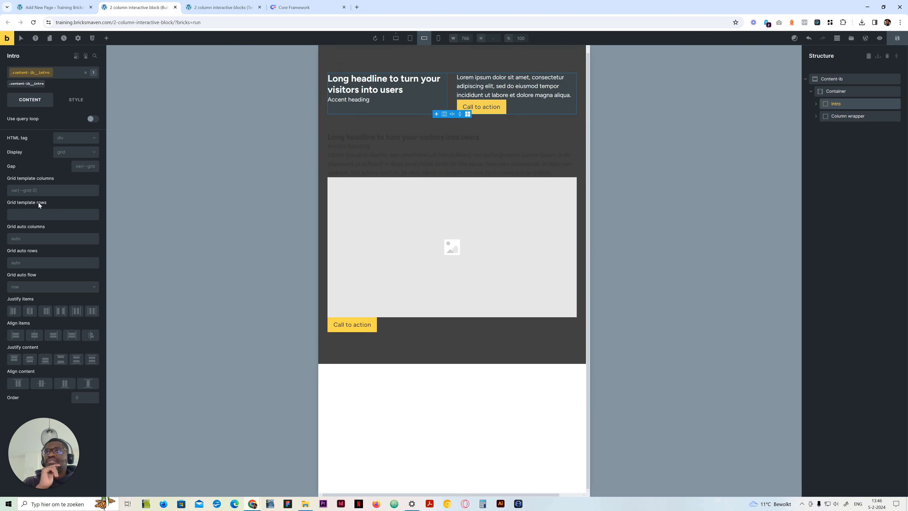
left_click(32, 190)
left_click(21, 197)
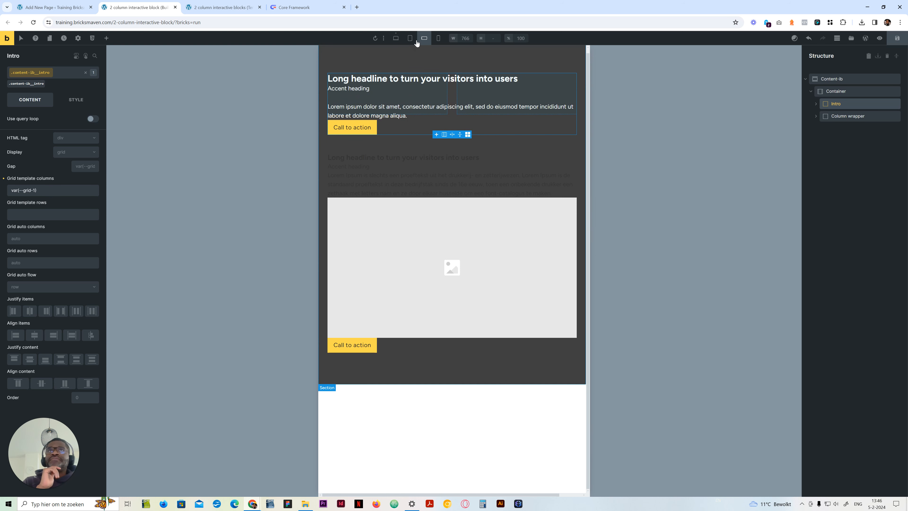
left_click(437, 38)
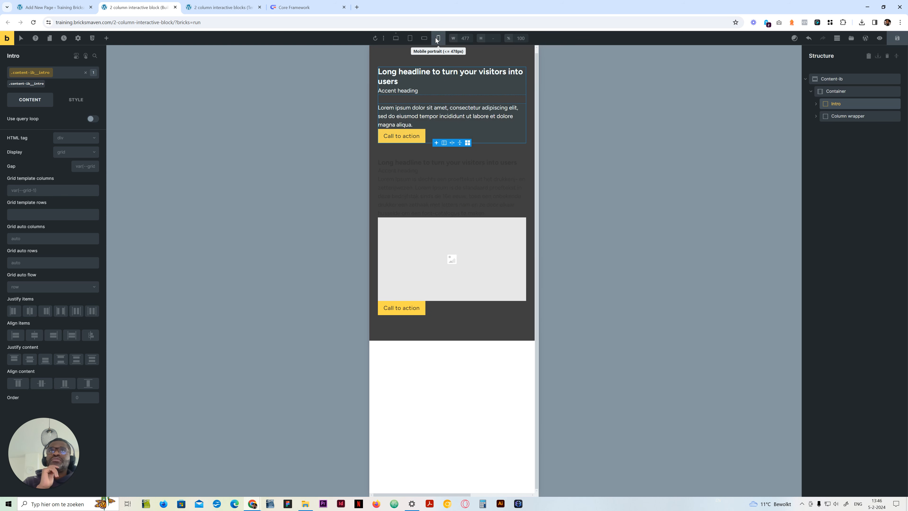
left_click(396, 38)
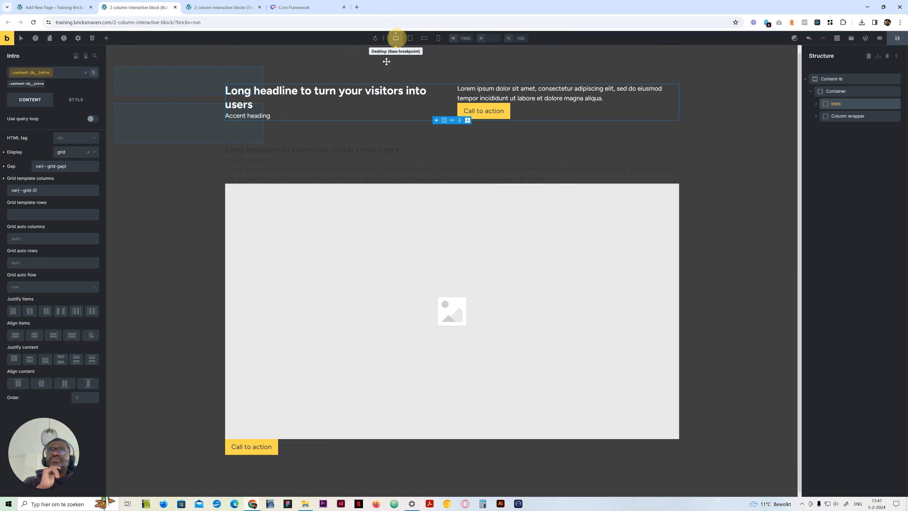
Give the Intro's Left block a vertical flex layout with the content-gap row gap on the content-ib__left class.
left_click(816, 104)
left_click(853, 115)
left_click(28, 83)
left_click(67, 214)
left_click(66, 229)
left_click(61, 236)
right_click(78, 339)
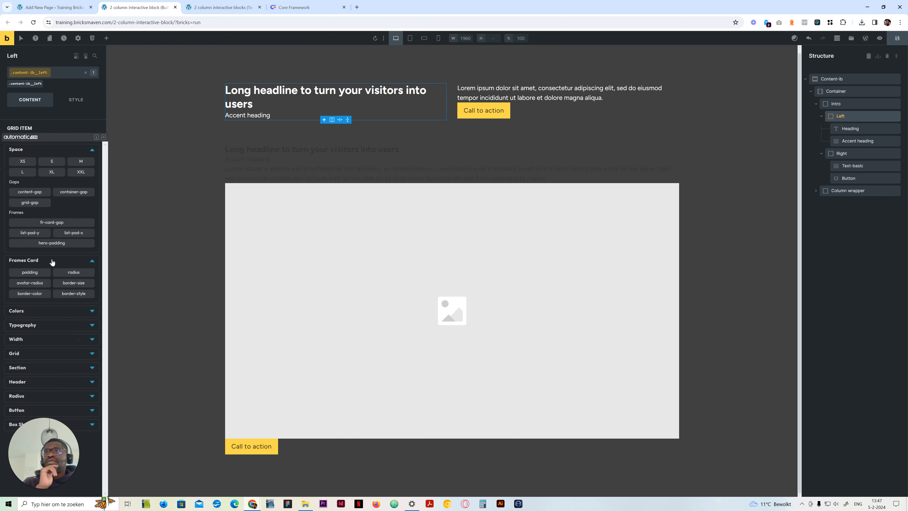
left_click(29, 192)
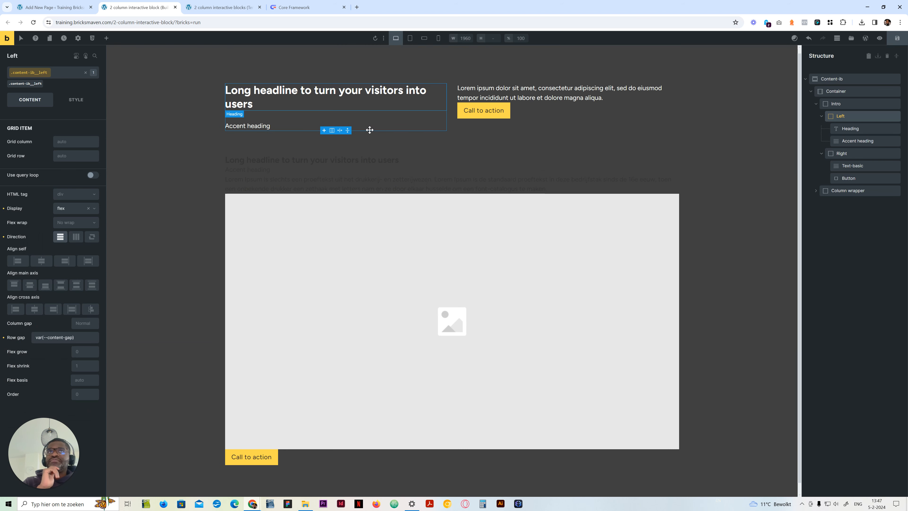
Give the Right block a vertical flex layout with the content-gap row gap on content-ib__right, and check the smaller breakpoints.
left_click(852, 153)
left_click(26, 83)
left_click(76, 208)
left_click(70, 229)
left_click(63, 236)
right_click(79, 334)
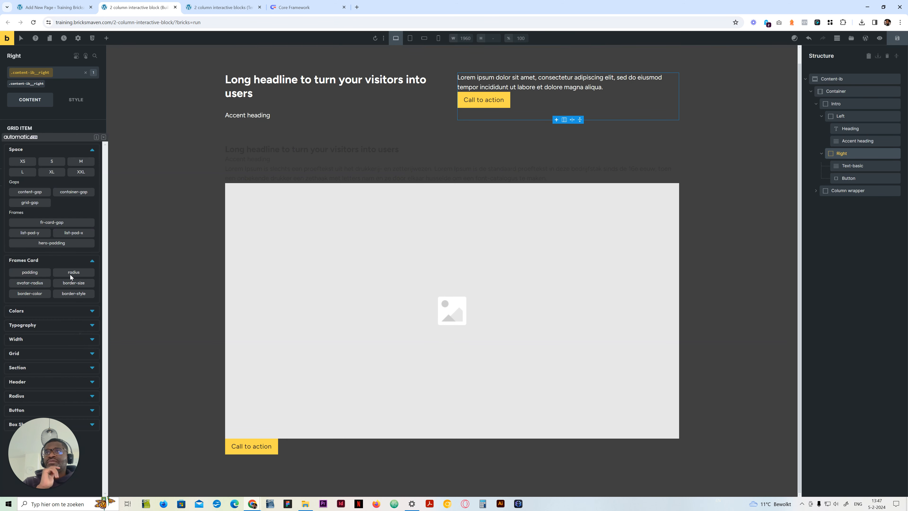
left_click(37, 192)
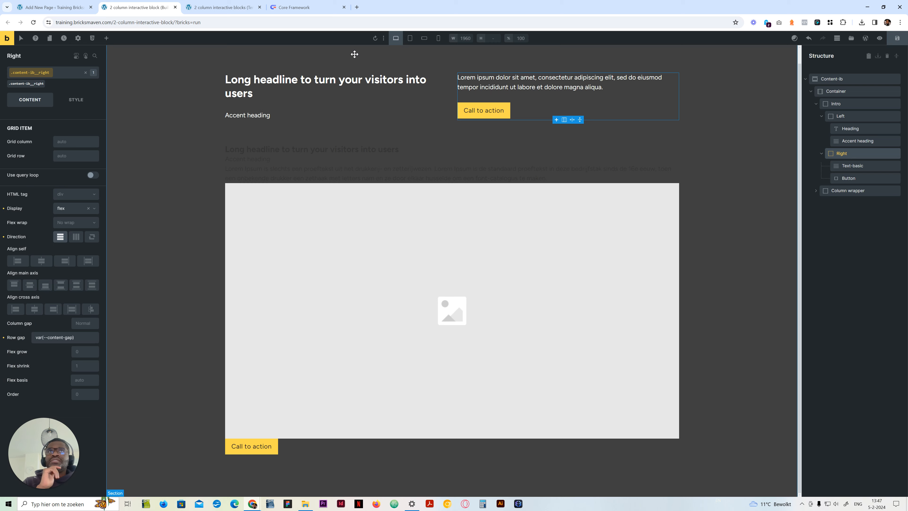
left_click(411, 38)
left_click(424, 39)
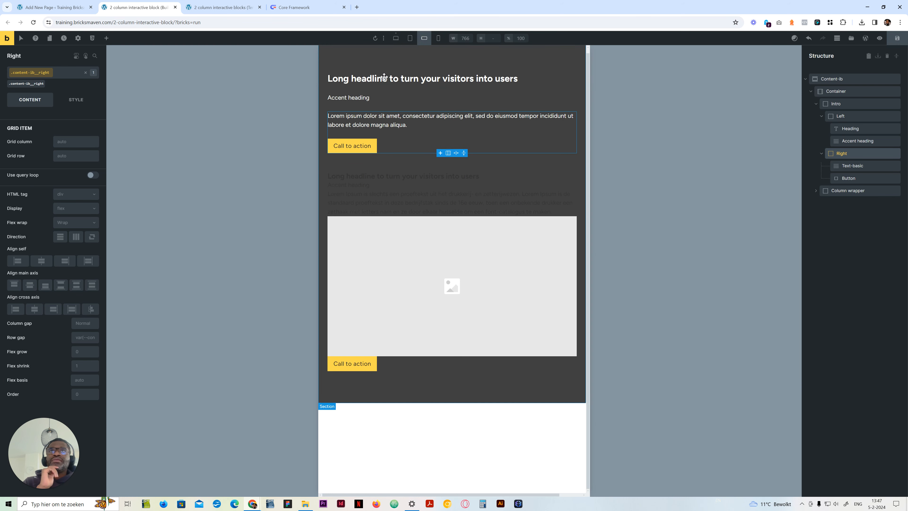
left_click(438, 38)
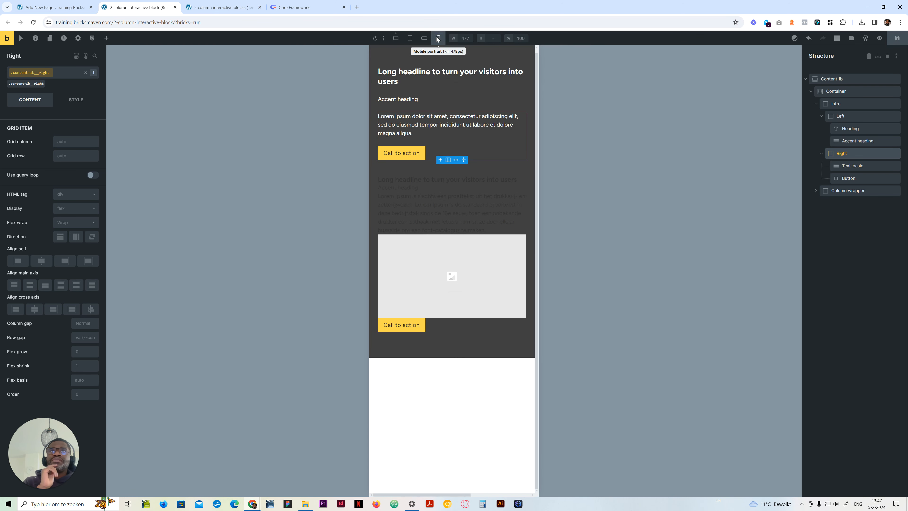
left_click(396, 39)
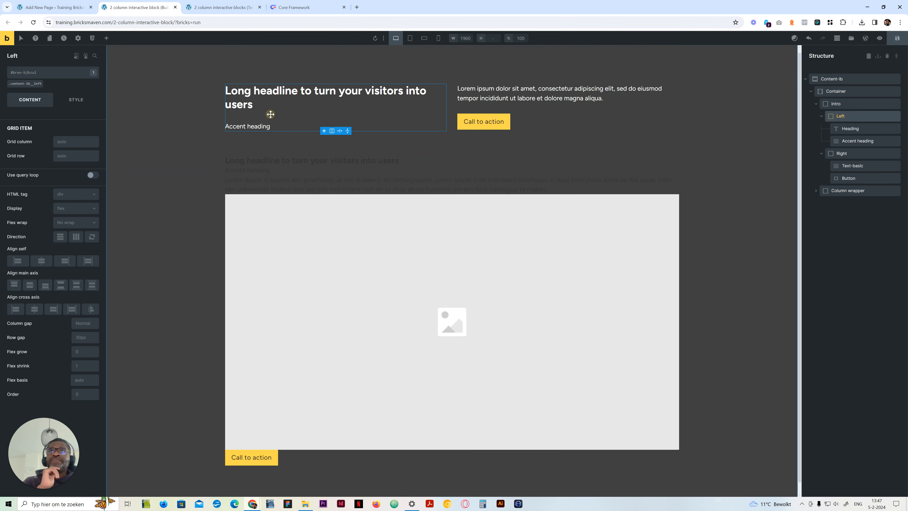
Set the Intro accent heading's order to -1 on the content-ib__accent-heading class.
left_click(263, 126)
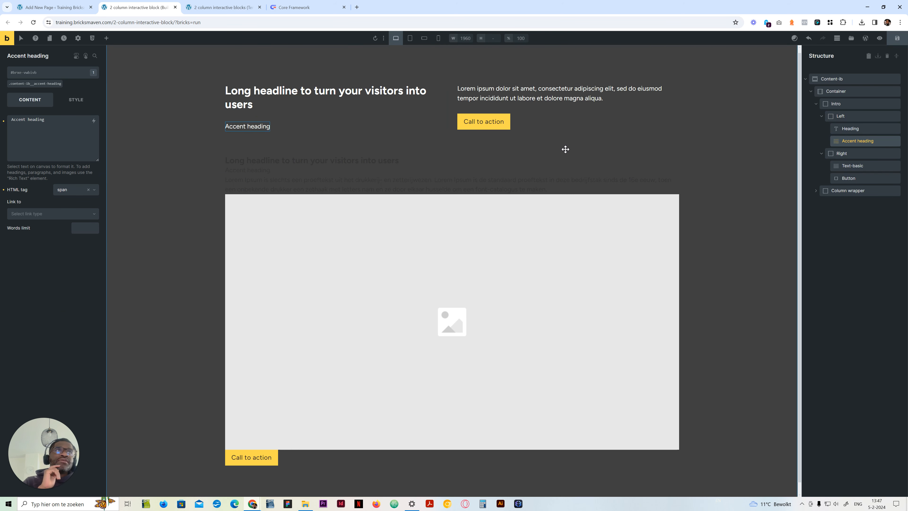
left_click(37, 83)
left_click(82, 113)
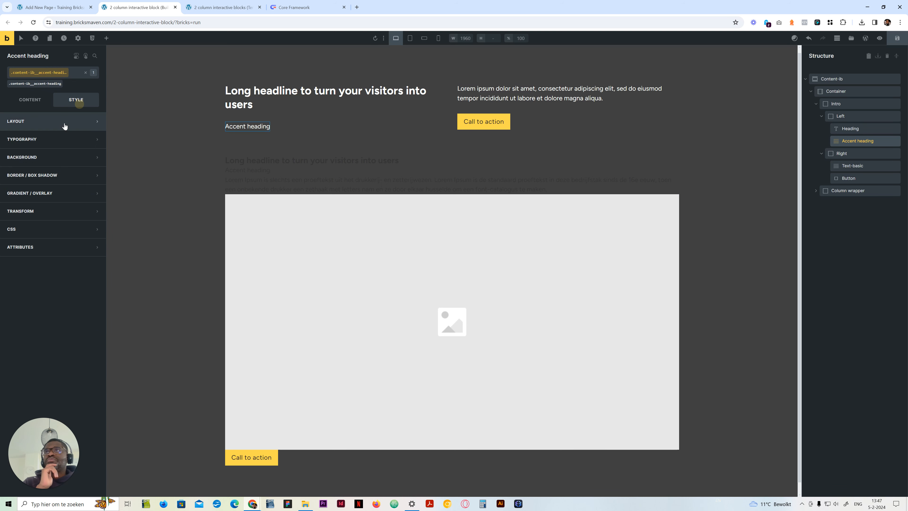
left_click(67, 119)
scroll(72, 322, "down", 1)
left_click(83, 365)
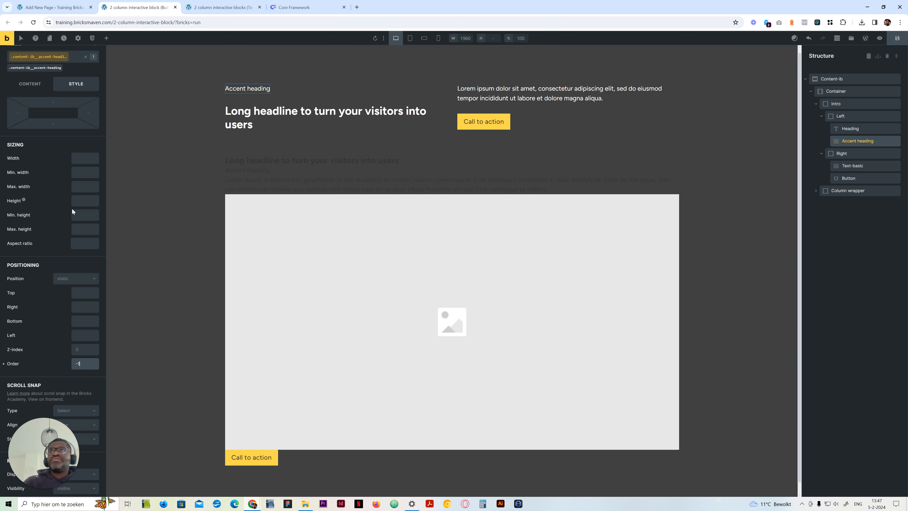
Set the accent heading's font size to var(--text-s) and check it at the tablet and mobile breakpoints.
scroll(64, 185, "up", 3)
left_click(38, 125)
left_click(46, 139)
left_click(77, 171)
left_click(51, 204)
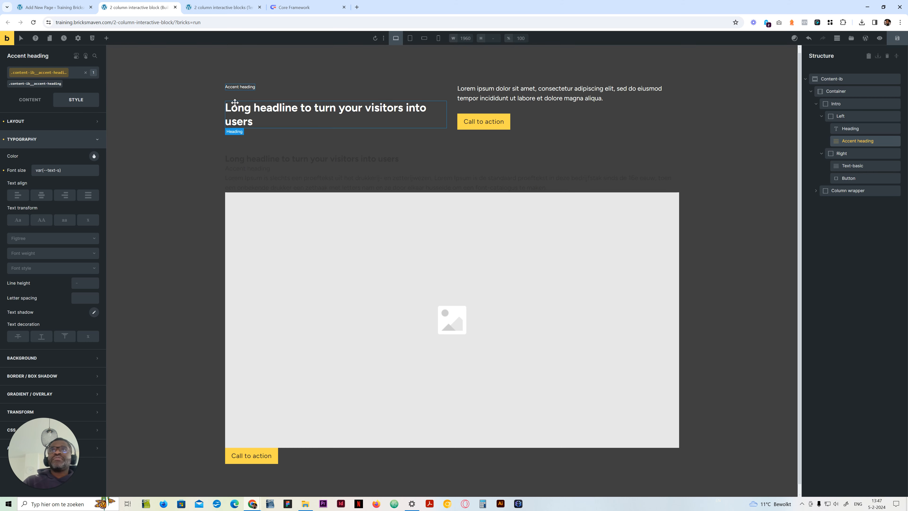
left_click(410, 37)
left_click(424, 38)
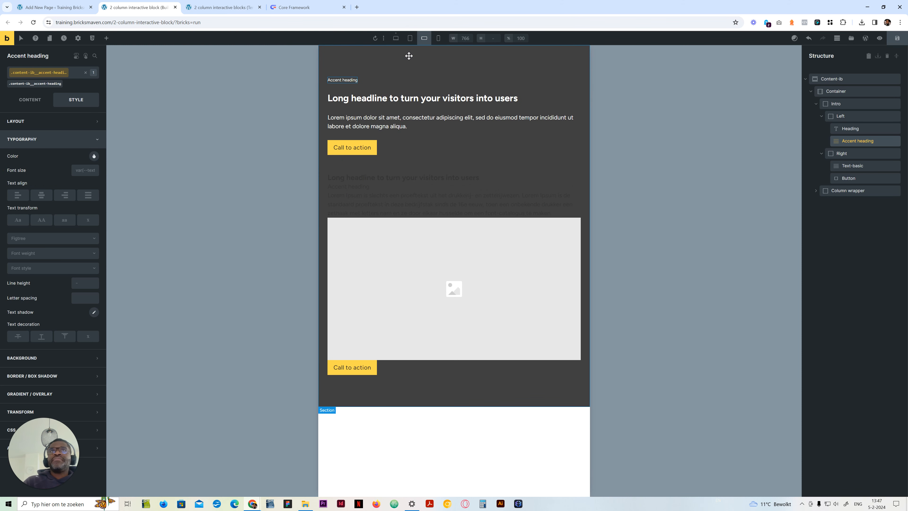
left_click(439, 37)
left_click(396, 37)
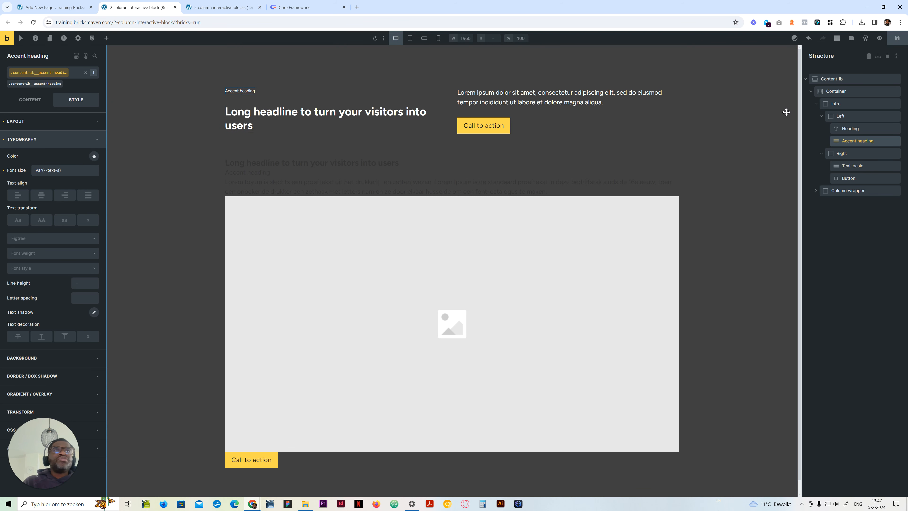
Set the Left block's row gap to calc(var(--content-gap) / 2) and check the spacing at the tablet and mobile landscape breakpoints.
left_click(854, 116)
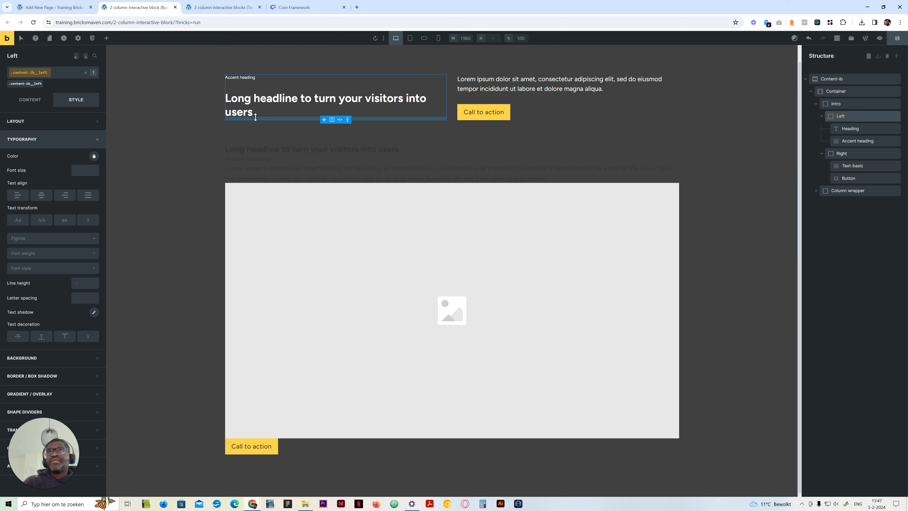
left_click(29, 99)
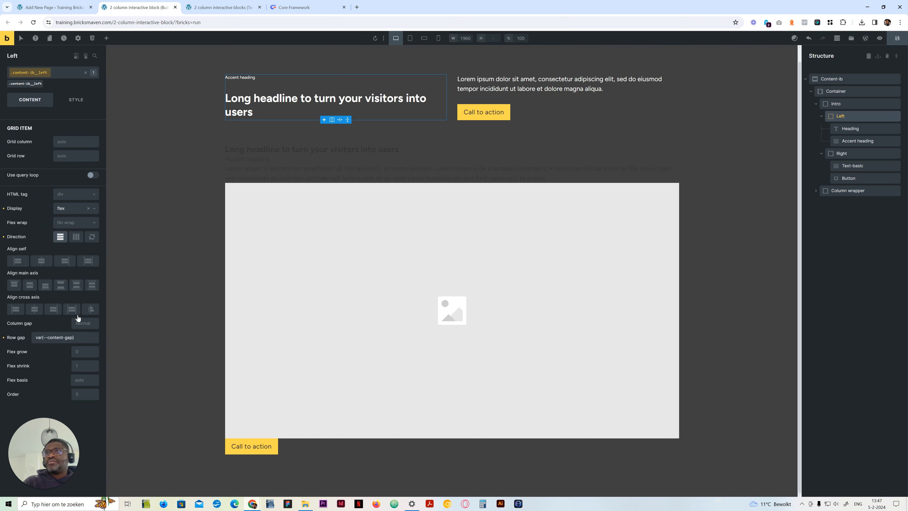
triple_click(54, 338)
type("--c")
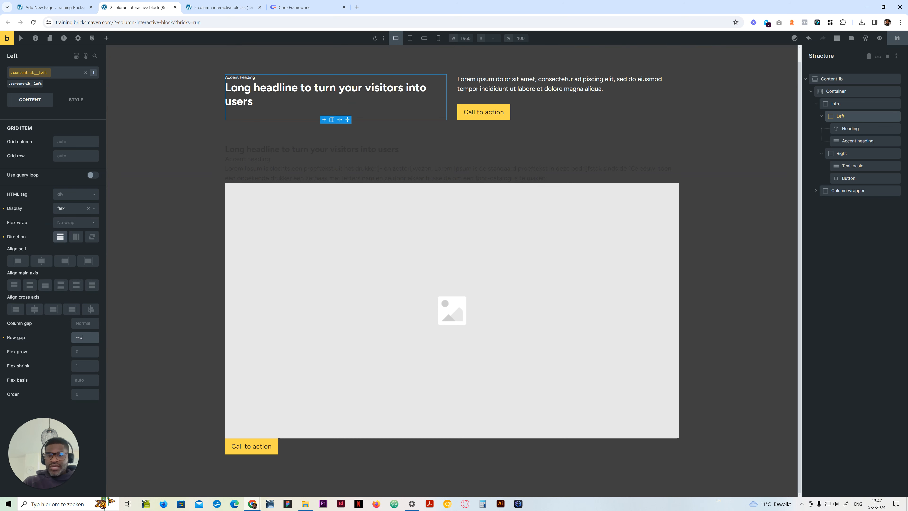
type("ontent-gap) / 2)")
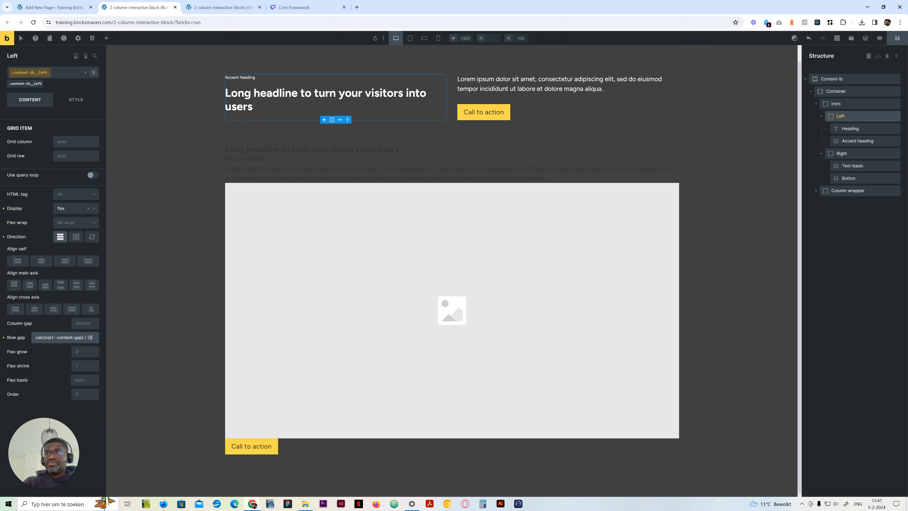
left_click(410, 38)
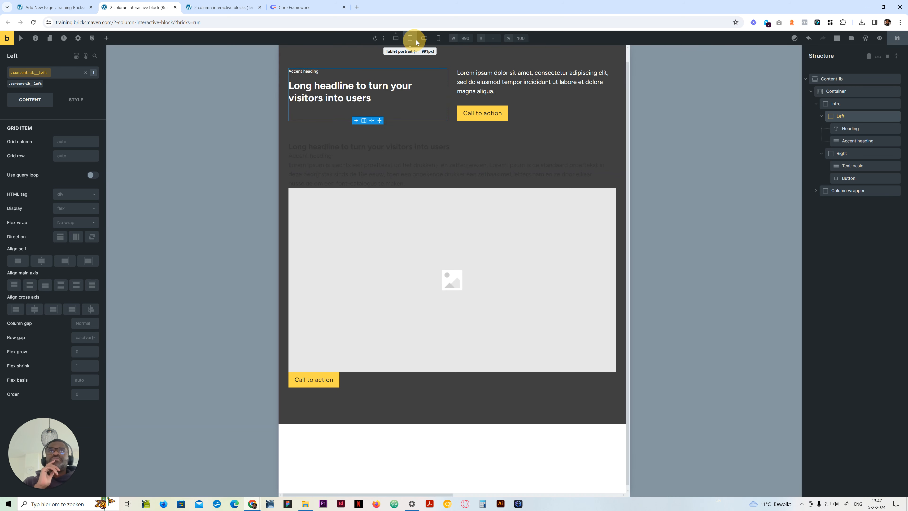
left_click(424, 38)
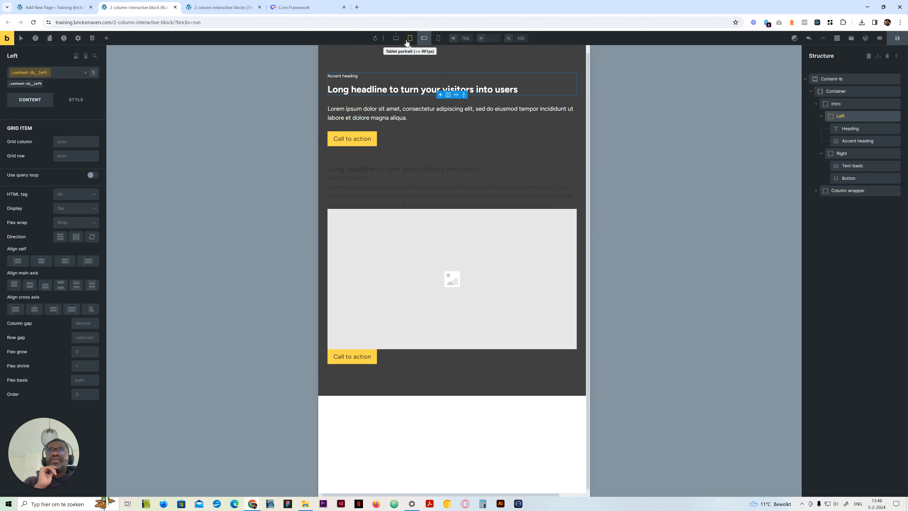
left_click(396, 38)
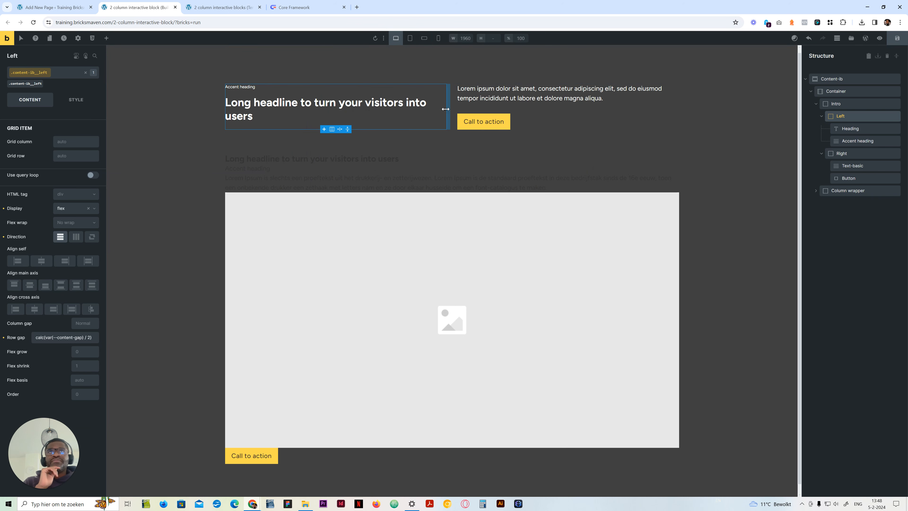
Set the Intro grid's gap to calc(var(--grid-gap) / 2) and check the spacing at the tablet and mobile breakpoints.
left_click(844, 104)
left_click(70, 165)
key("ctrl+a")
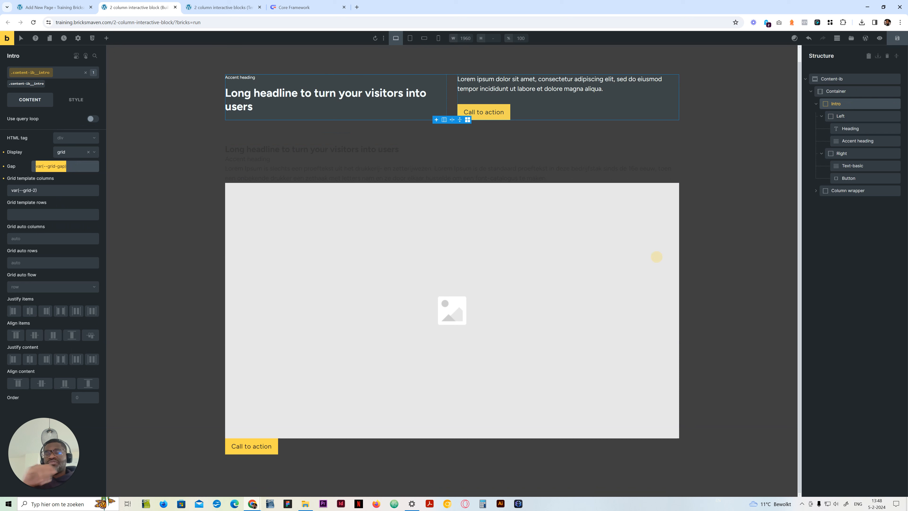
type("--gr")
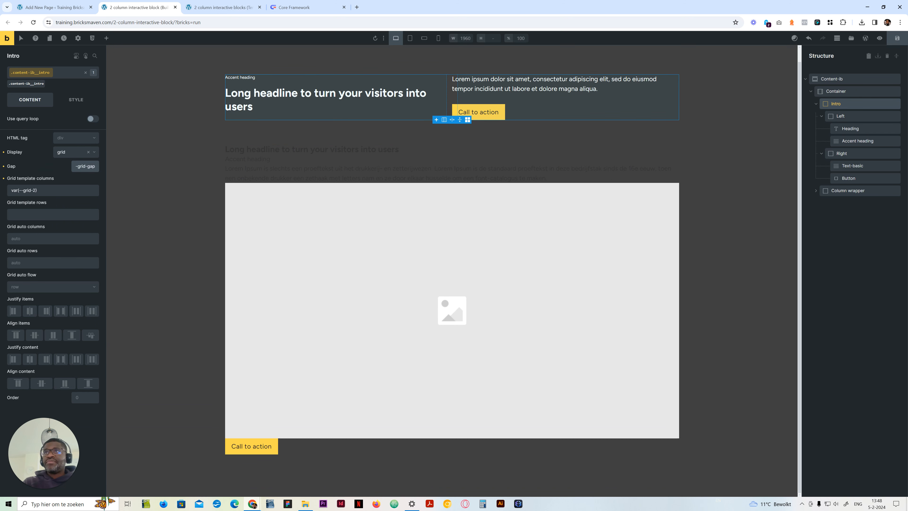
type("id-gap) / 2")
key("Return")
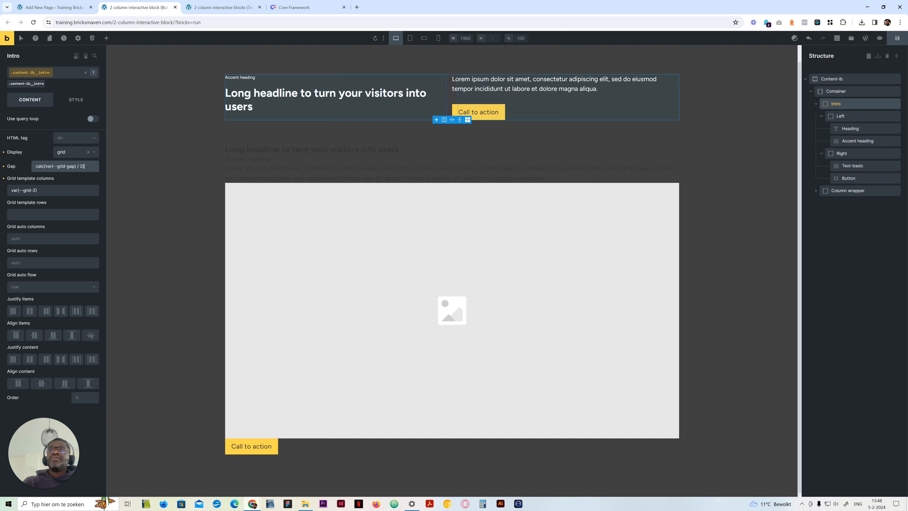
left_click(410, 37)
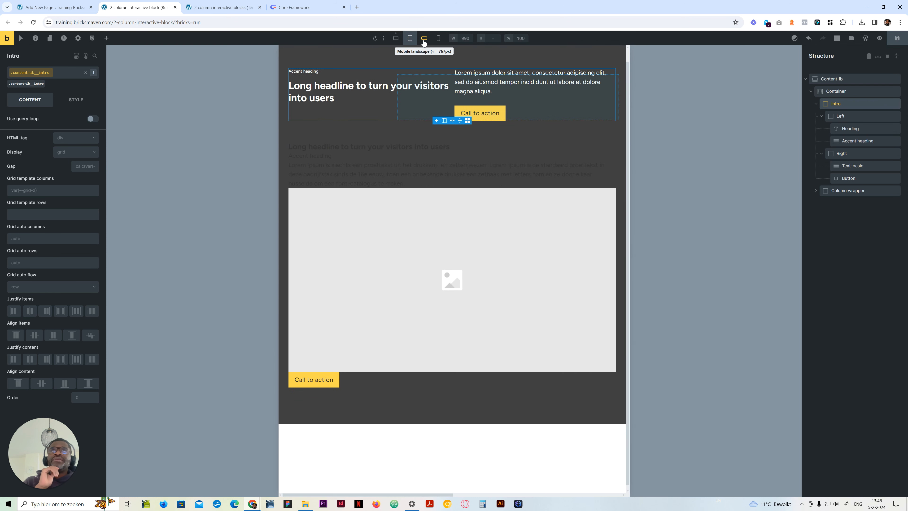
left_click(424, 38)
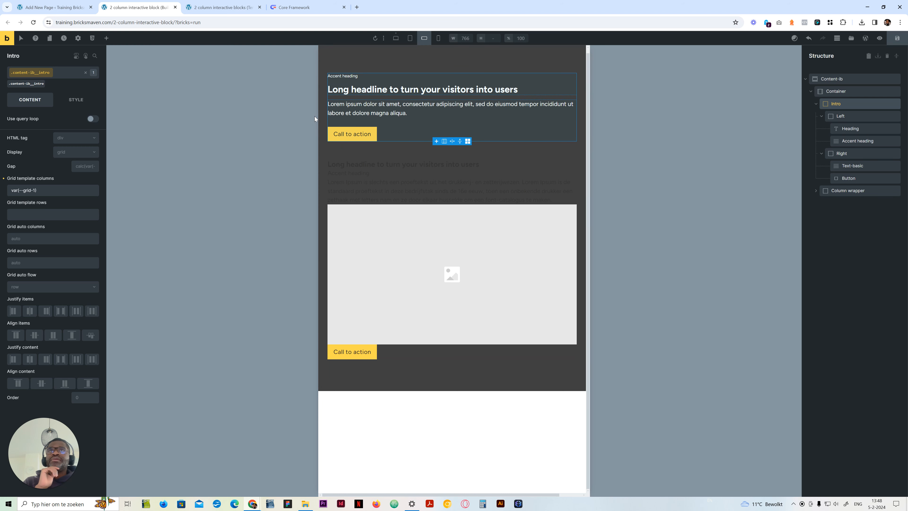
left_click(437, 38)
left_click(396, 38)
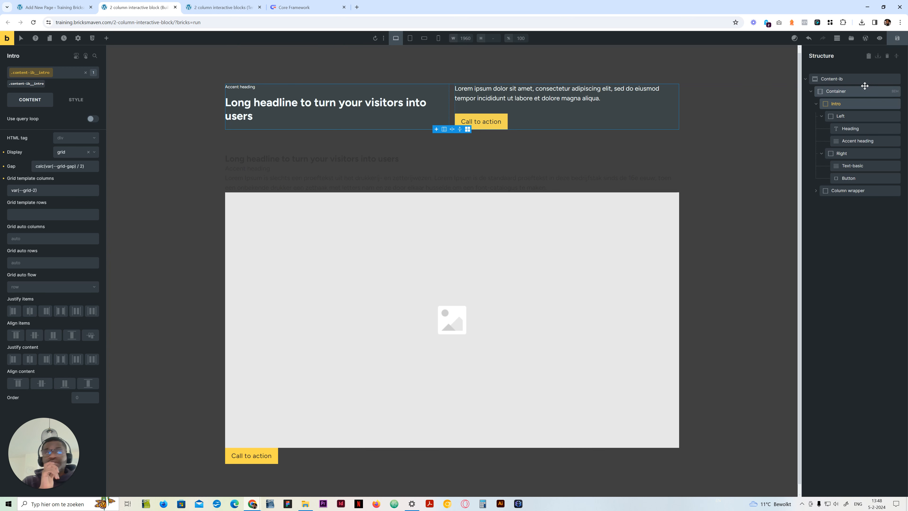
Collapse the Intro and set the Column wrapper's HTML tag to ul on its content-ib-column-wrapper class.
left_click(815, 104)
left_click(838, 116)
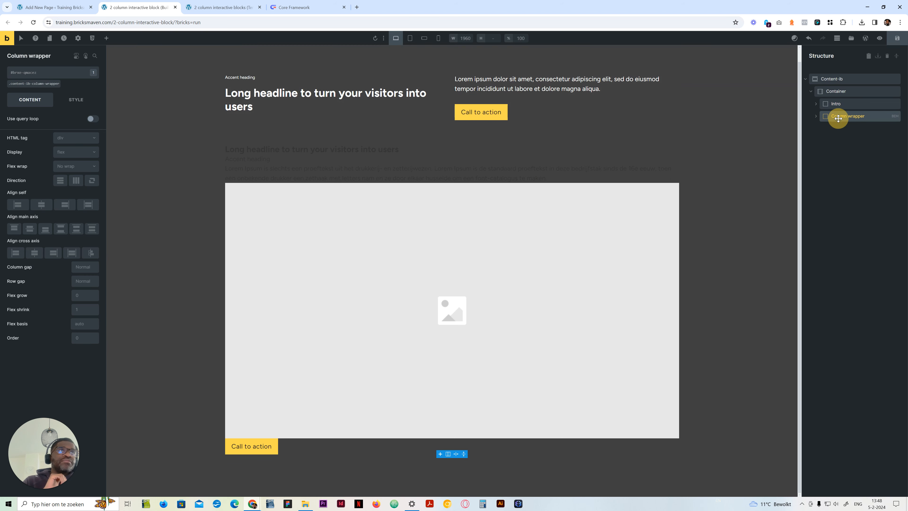
left_click(40, 83)
left_click(77, 139)
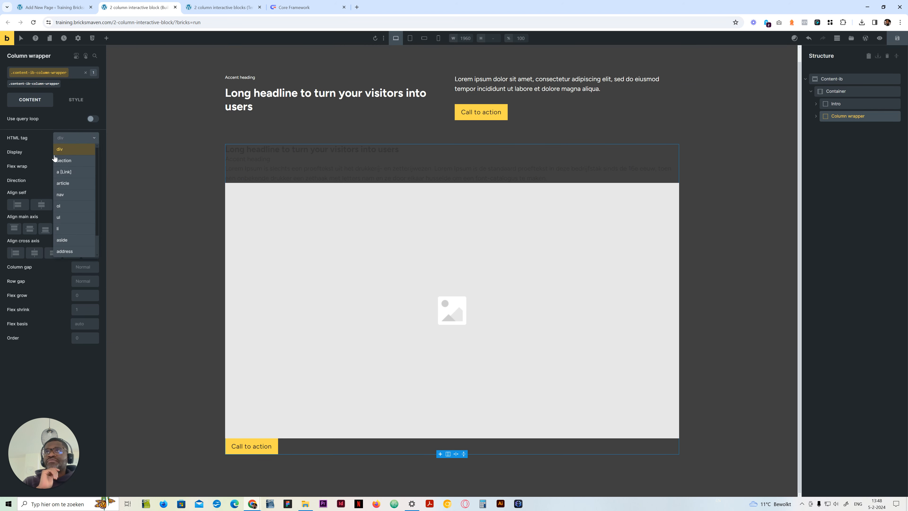
left_click(70, 217)
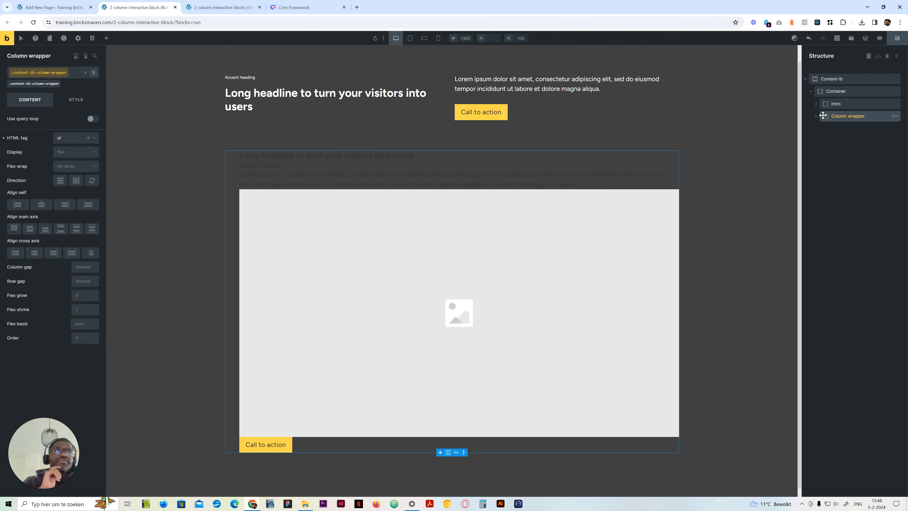
Set the HTML tag of the Card inside the Column wrapper to li.
left_click(817, 116)
left_click(841, 129)
left_click(73, 141)
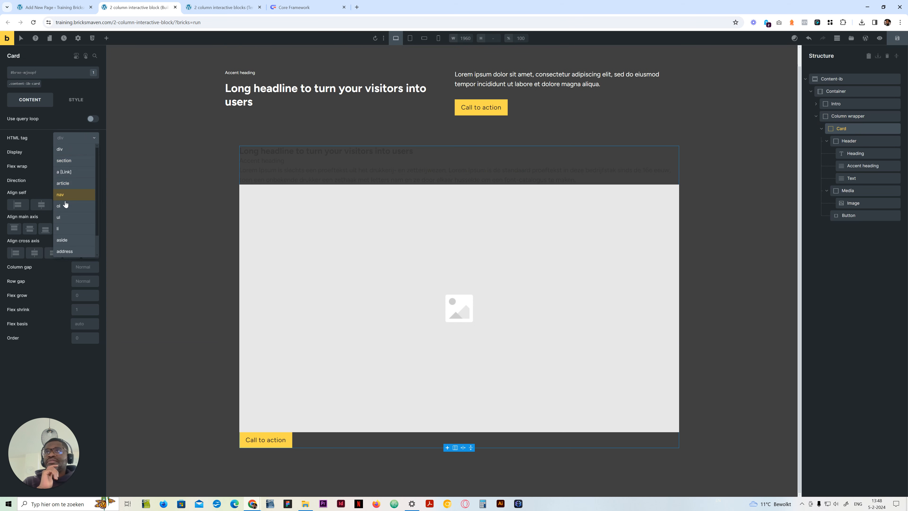
left_click(64, 230)
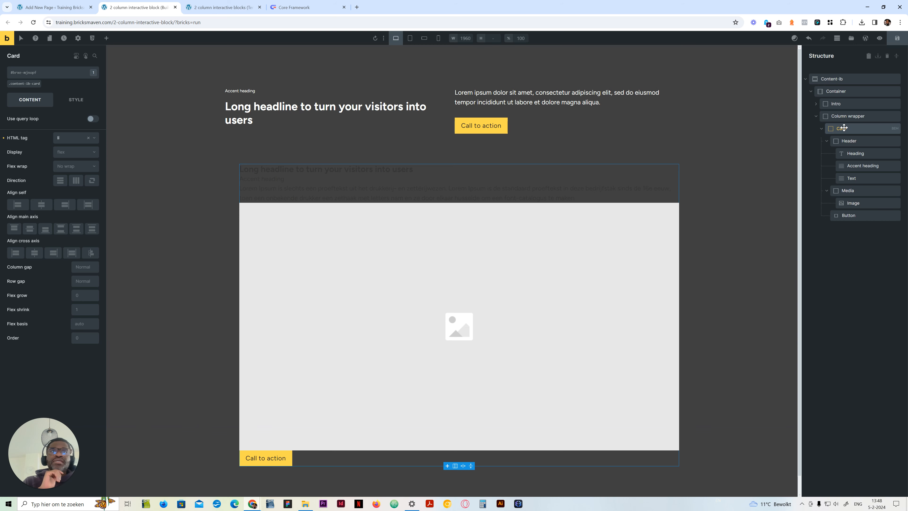
Add the list--none utility class to the Column wrapper and make content-ib-column-wrapper its active class again.
left_click(824, 117)
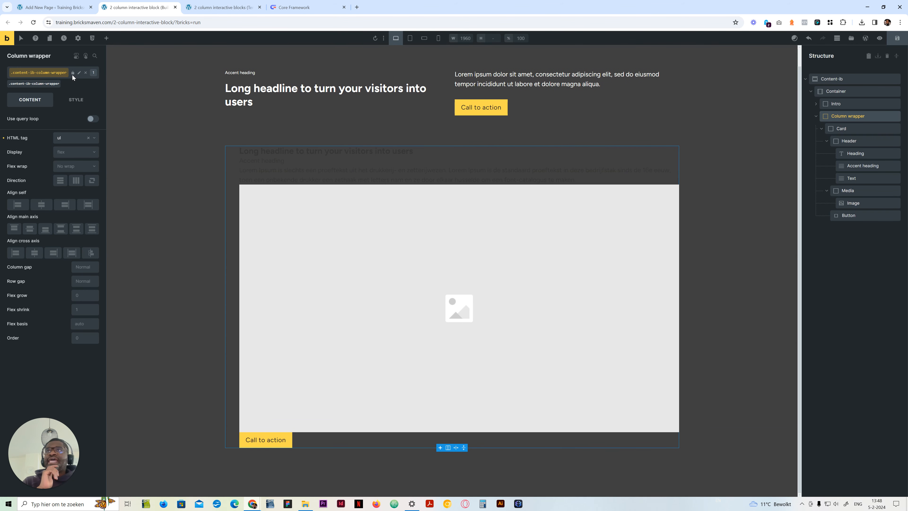
left_click(71, 76)
type("list--n")
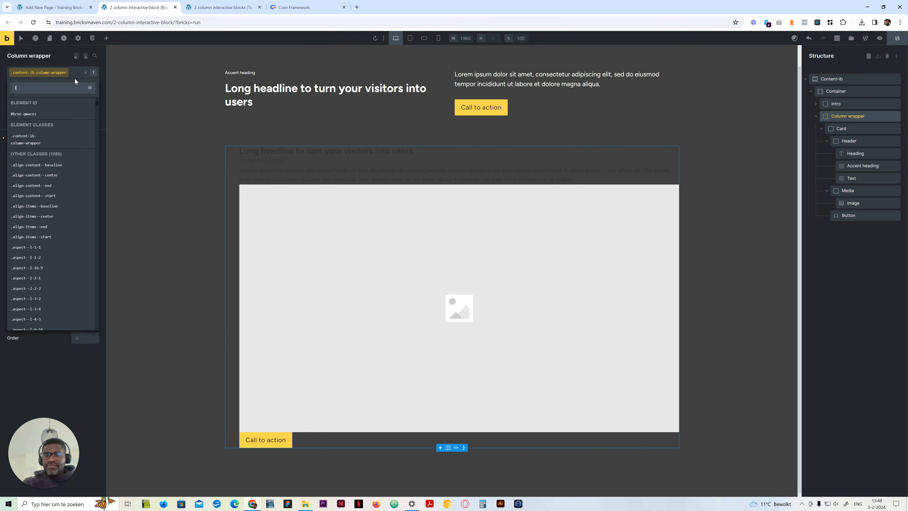
type("n")
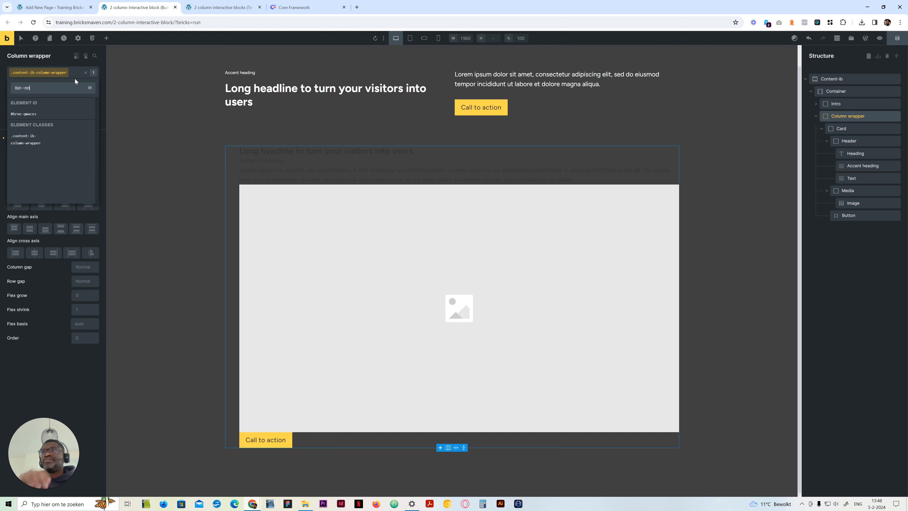
key("BackSpace")
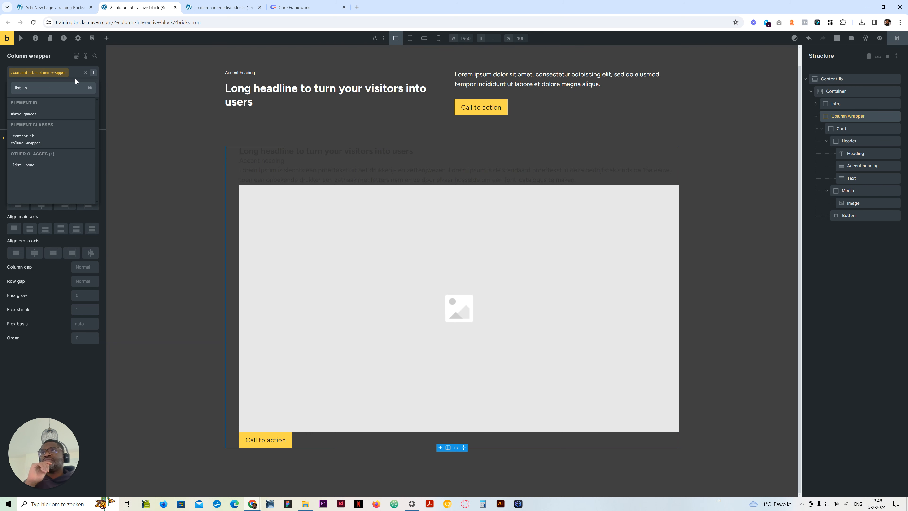
left_click(31, 166)
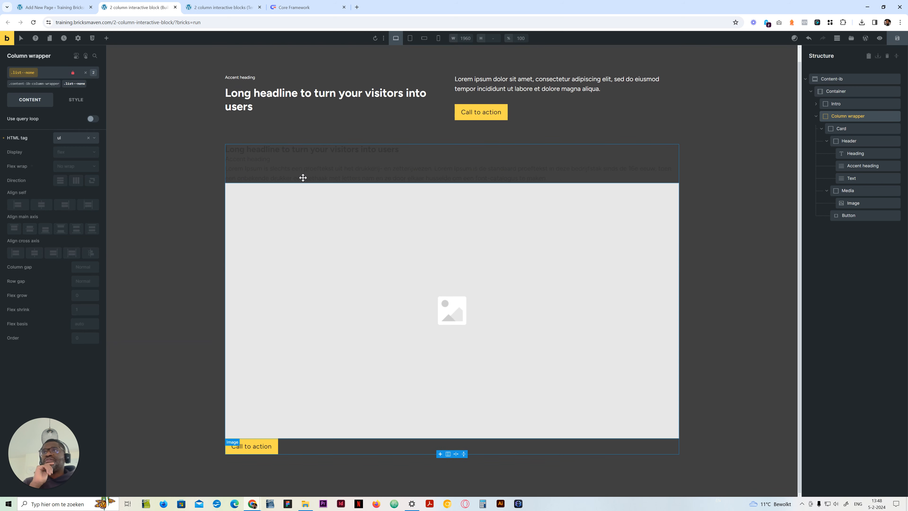
left_click(67, 104)
left_click(46, 120)
left_click(31, 121)
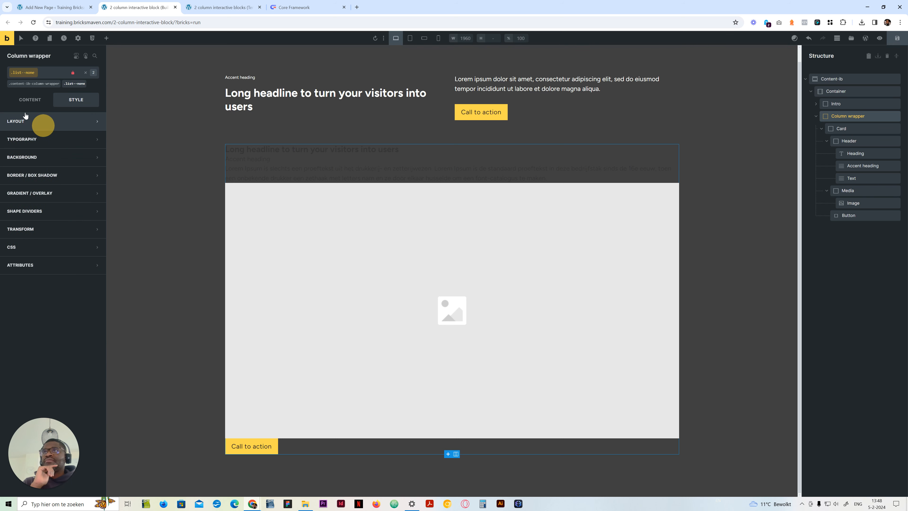
left_click(28, 100)
left_click(49, 84)
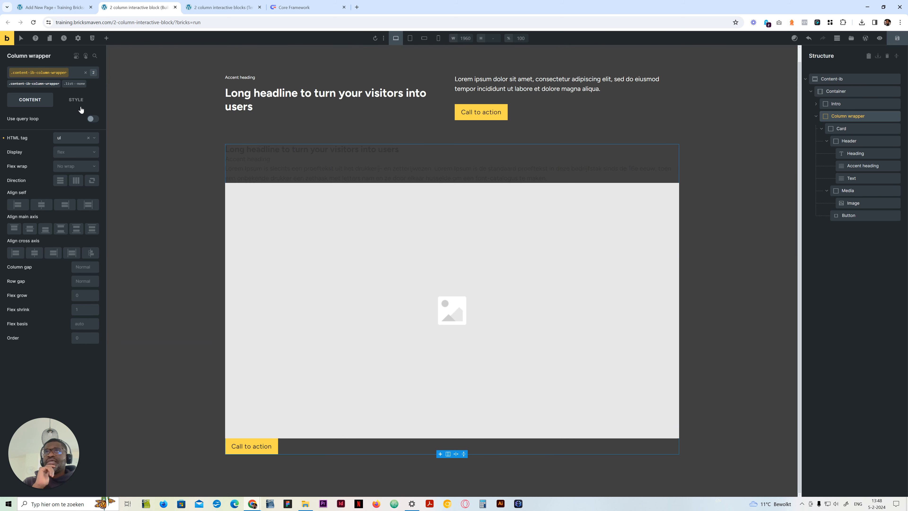
Set the overflow of the Content-ib section to hidden on its content-ib class.
left_click(831, 79)
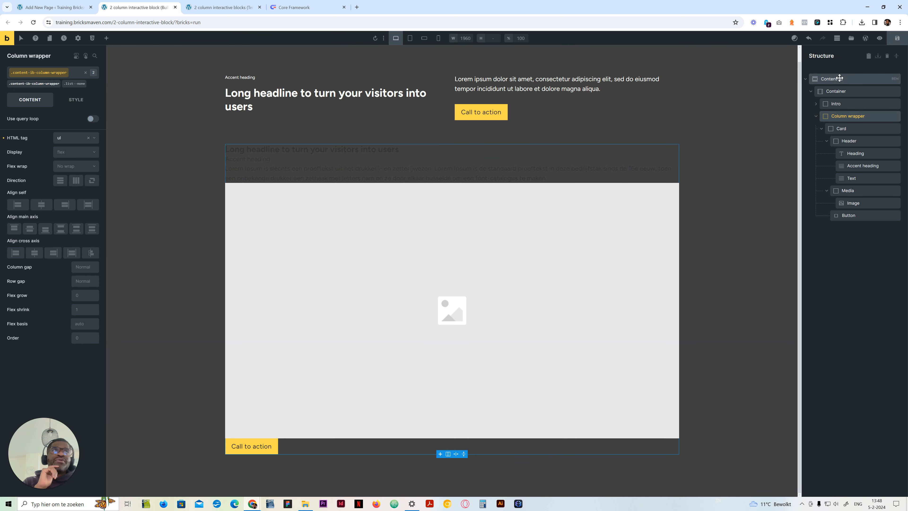
left_click(83, 103)
left_click(47, 123)
scroll(29, 366, "down", 8)
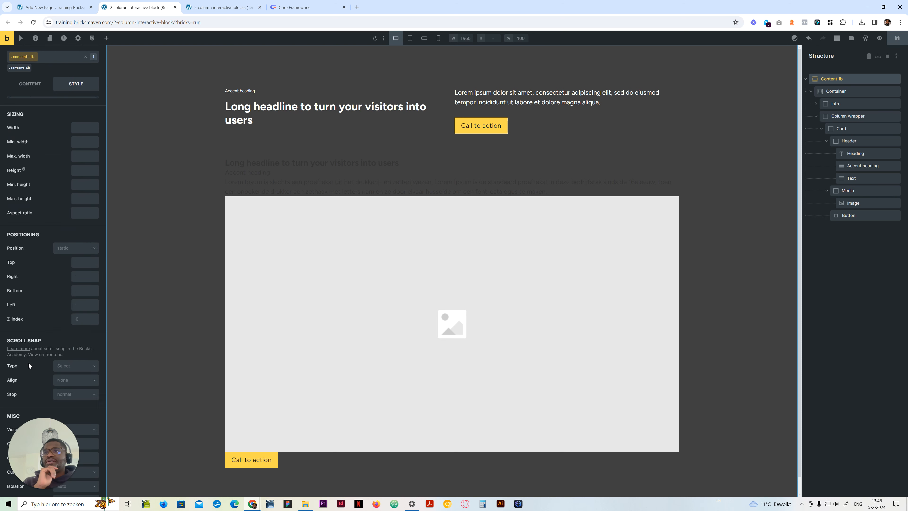
left_click(65, 297)
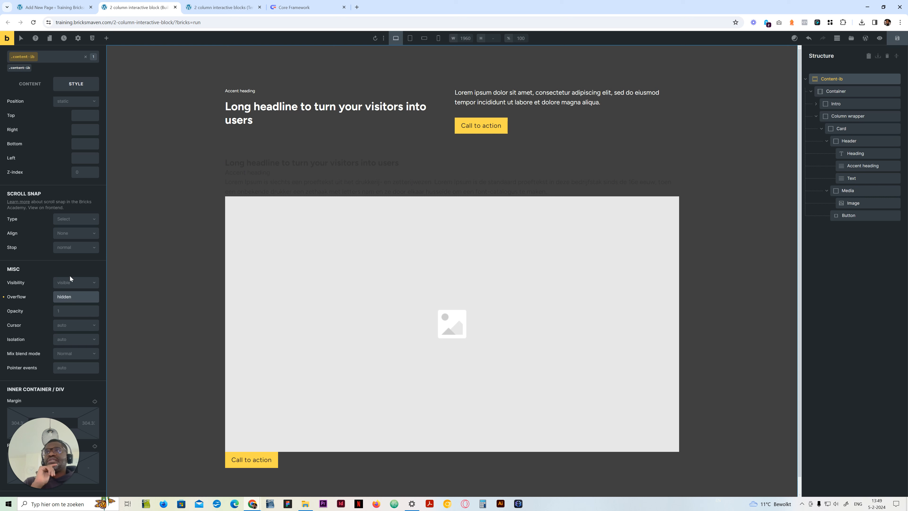
scroll(71, 250, "up", 10)
left_click(33, 118)
left_click(35, 100)
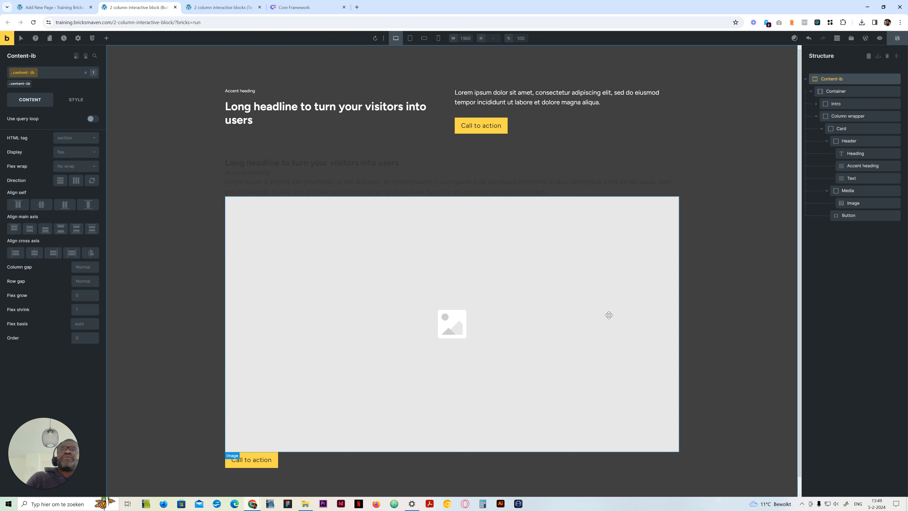
Turn the Column wrapper into a grid with template columns var(--grid-2) and gap var(--grid-gap).
left_click(850, 116)
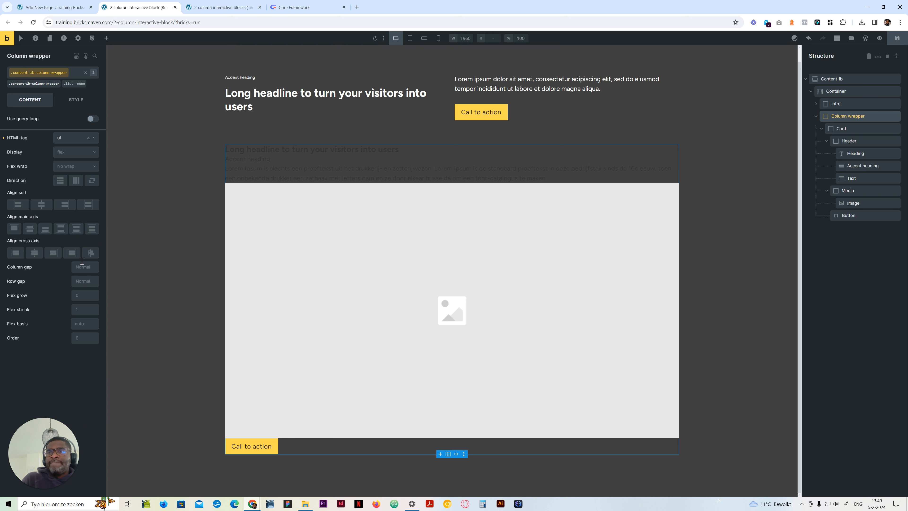
left_click(77, 153)
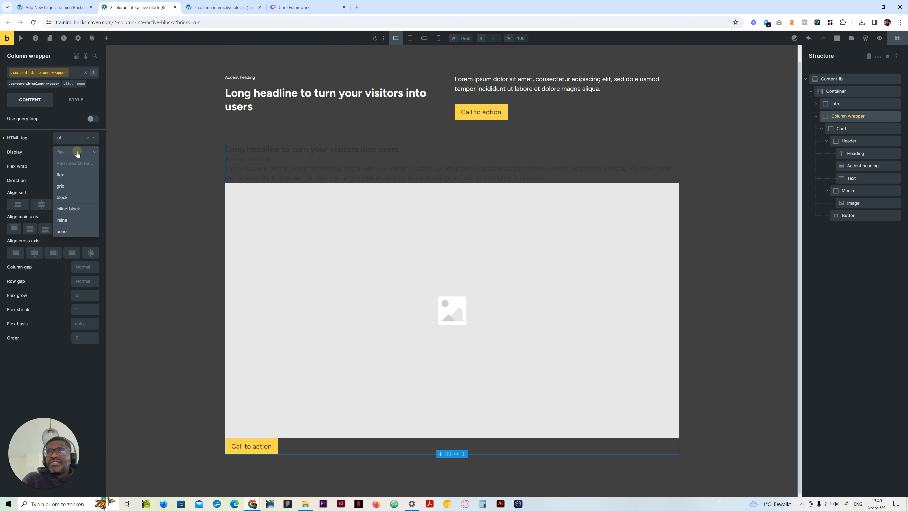
left_click(74, 187)
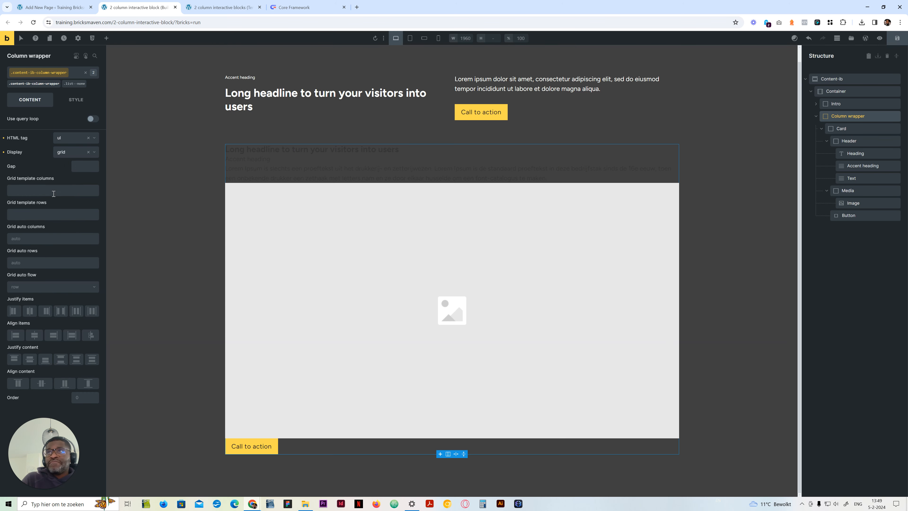
right_click(53, 193)
left_click(57, 198)
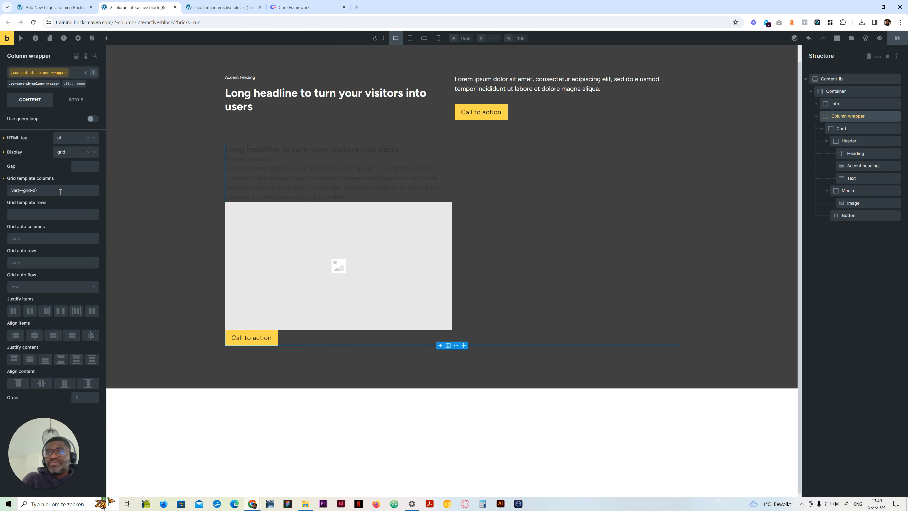
left_click(77, 165)
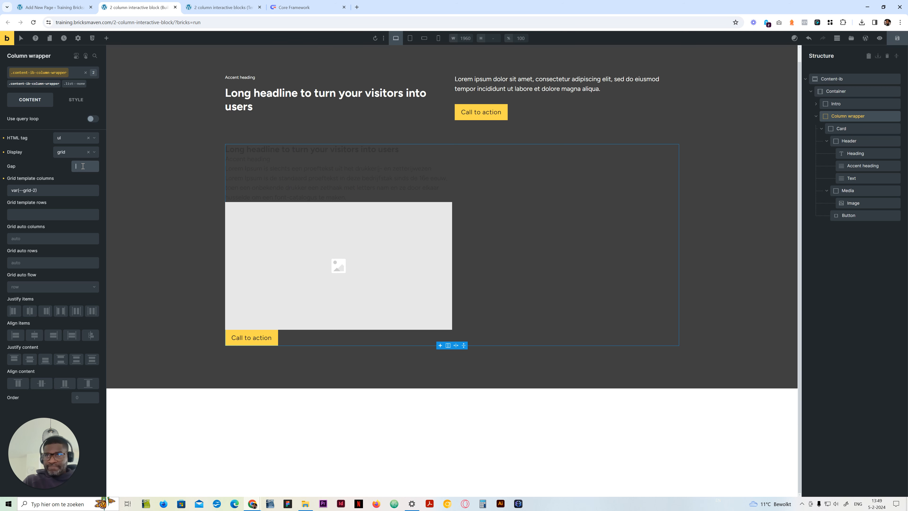
left_click(82, 166)
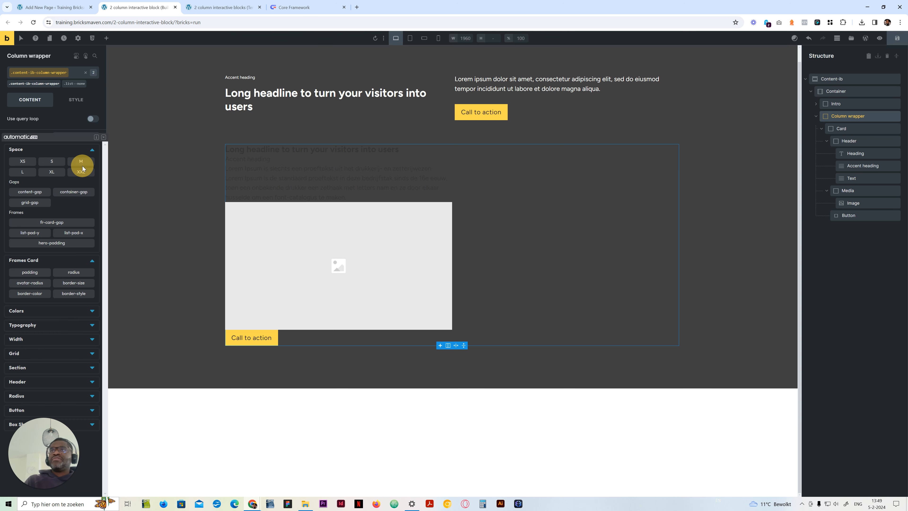
left_click(36, 202)
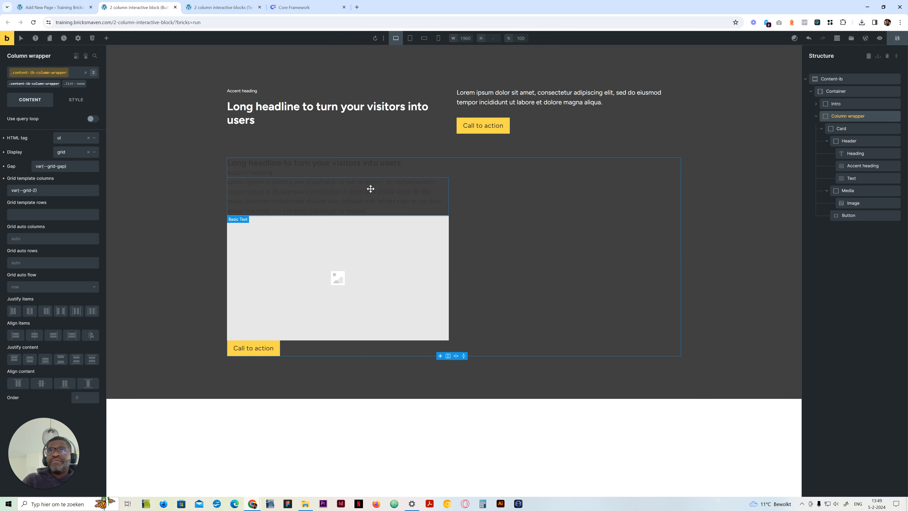
At the mobile landscape breakpoint, set the Column wrapper's grid template columns to var(--grid-1), then check mobile portrait and return to desktop.
left_click(409, 39)
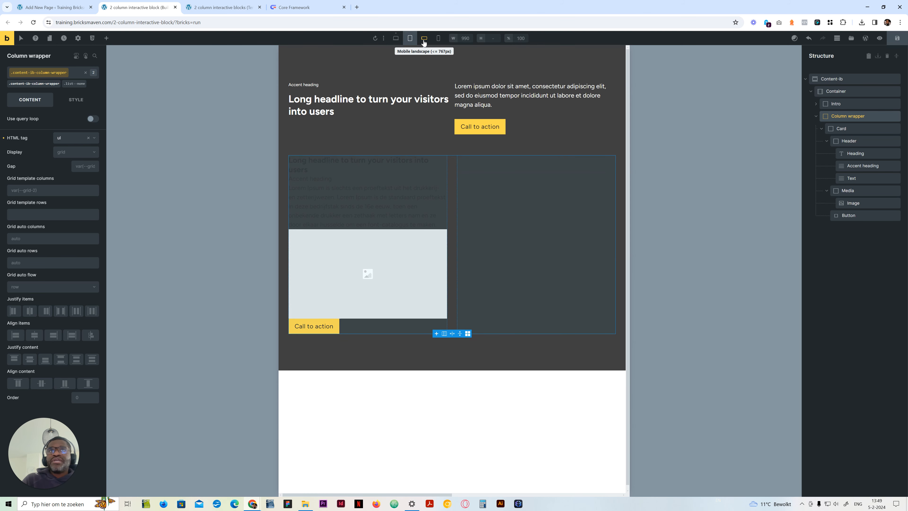
left_click(423, 41)
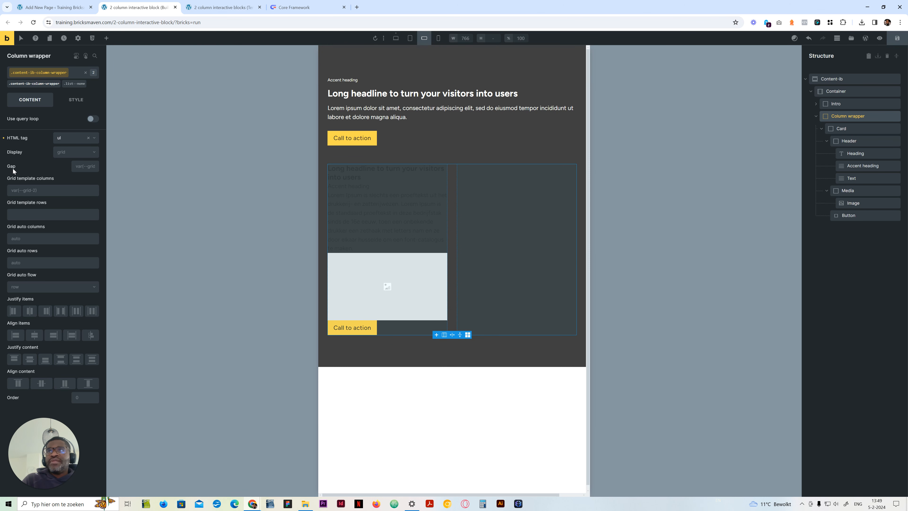
left_click(14, 190)
left_click(19, 198)
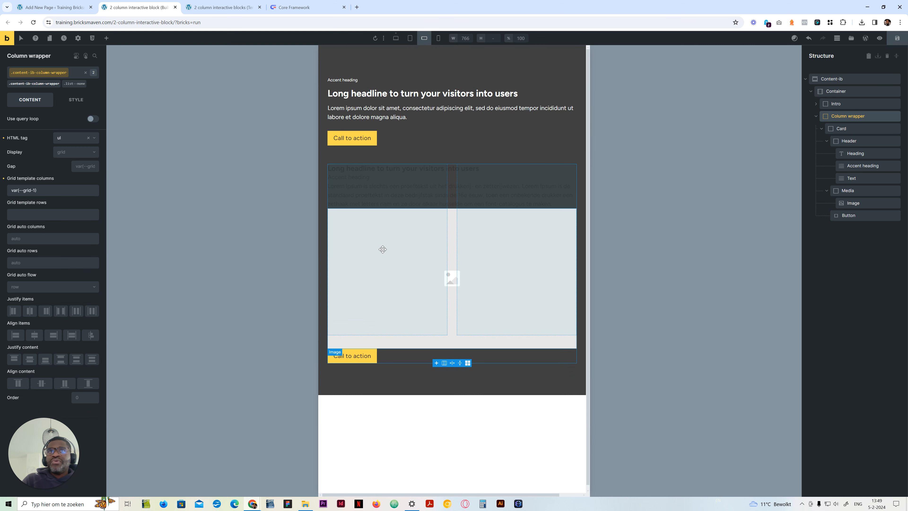
left_click(437, 39)
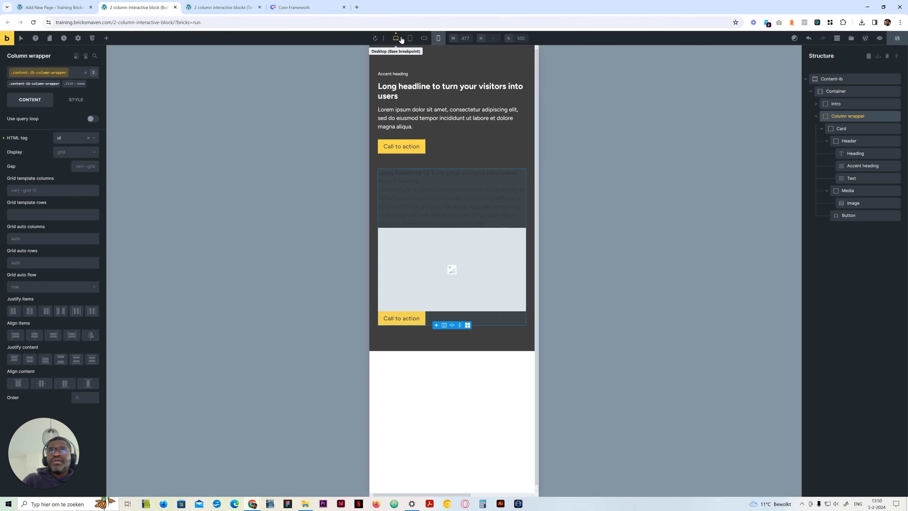
left_click(397, 38)
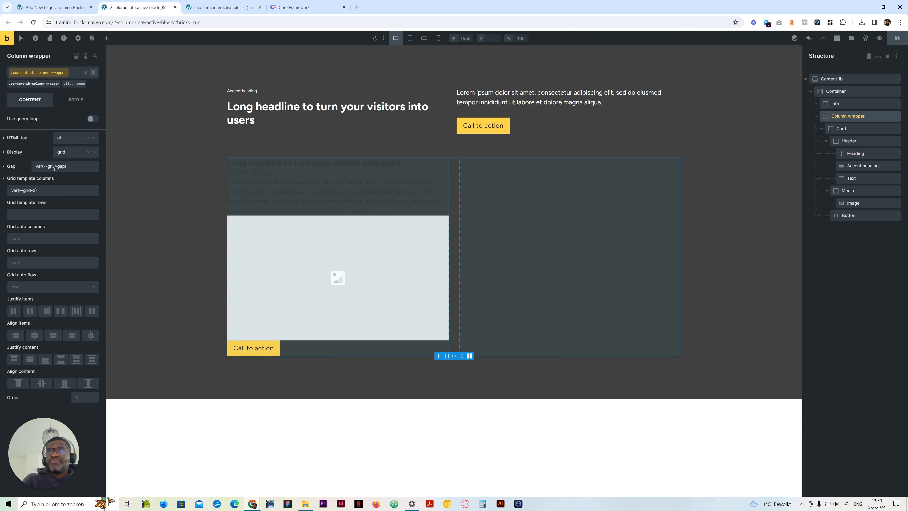
left_click(76, 99)
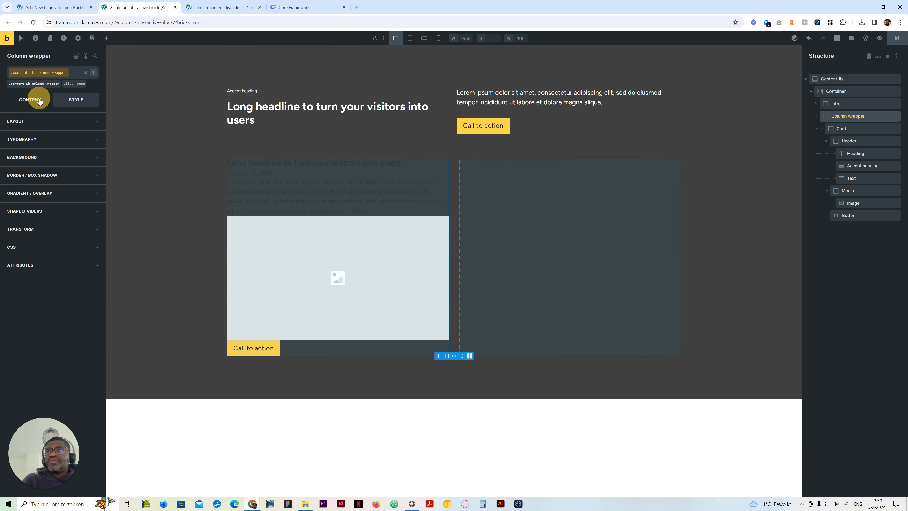
Set the Card's row gap to var(--content-gap) on its content-ib-card class.
left_click(39, 102)
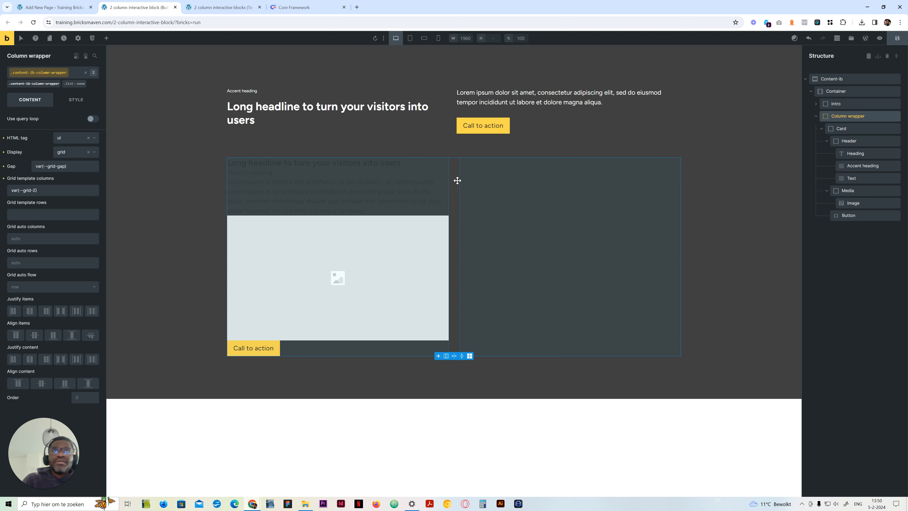
left_click(840, 129)
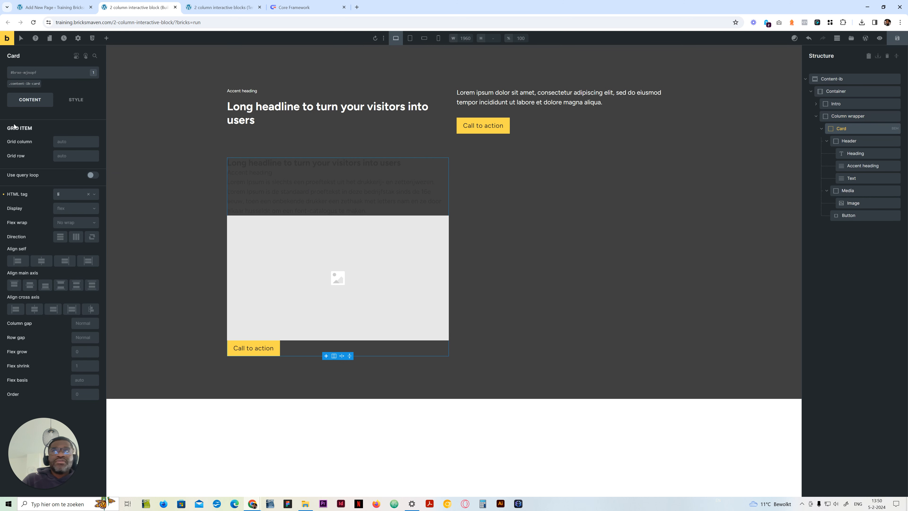
left_click(30, 84)
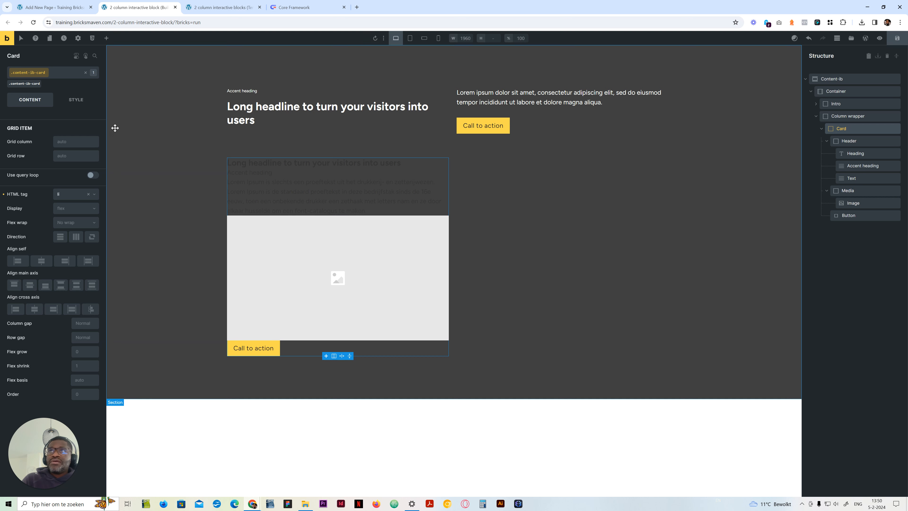
left_click(76, 100)
left_click(52, 128)
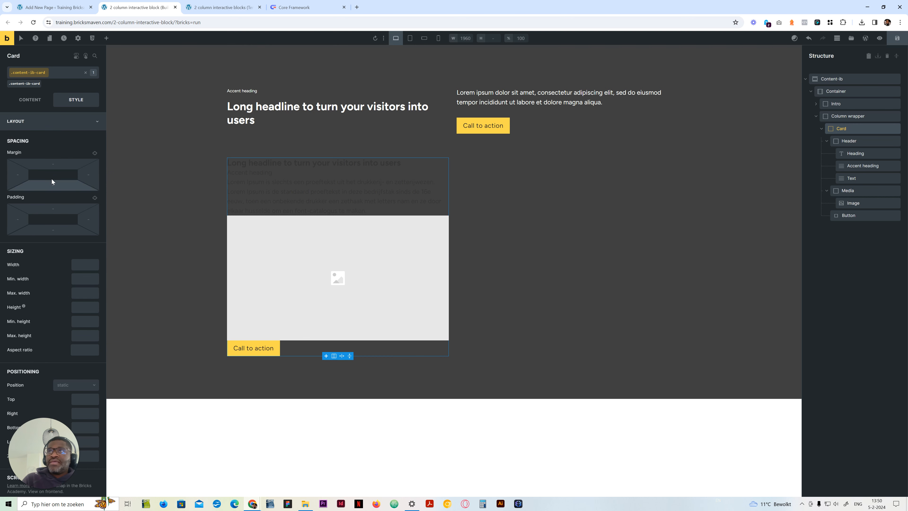
left_click(53, 122)
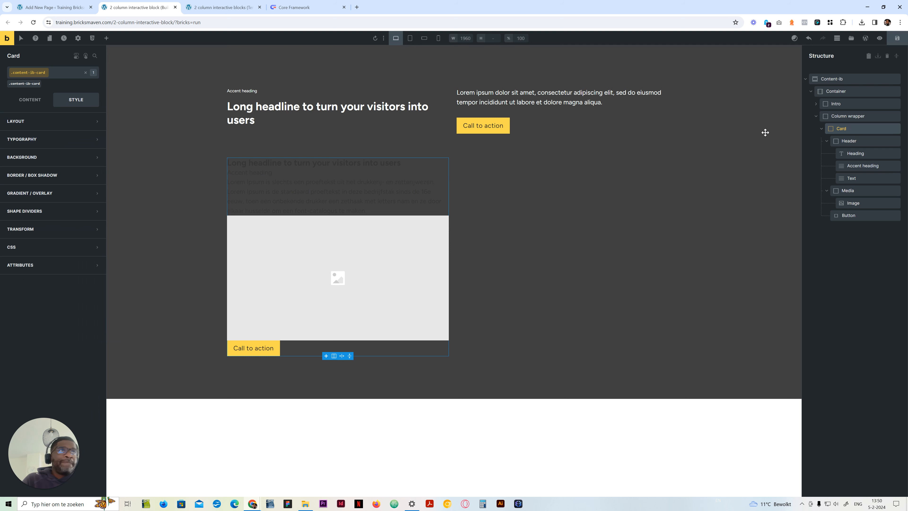
left_click(31, 102)
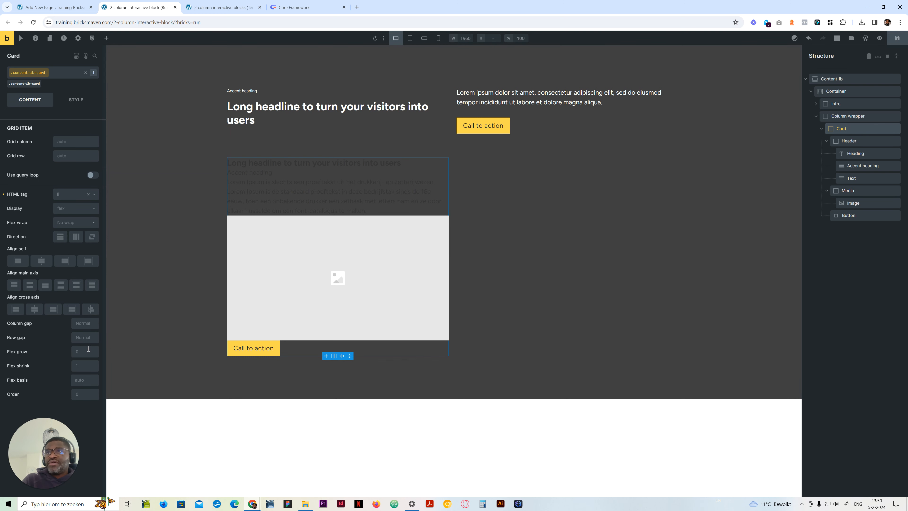
right_click(85, 340)
left_click(42, 194)
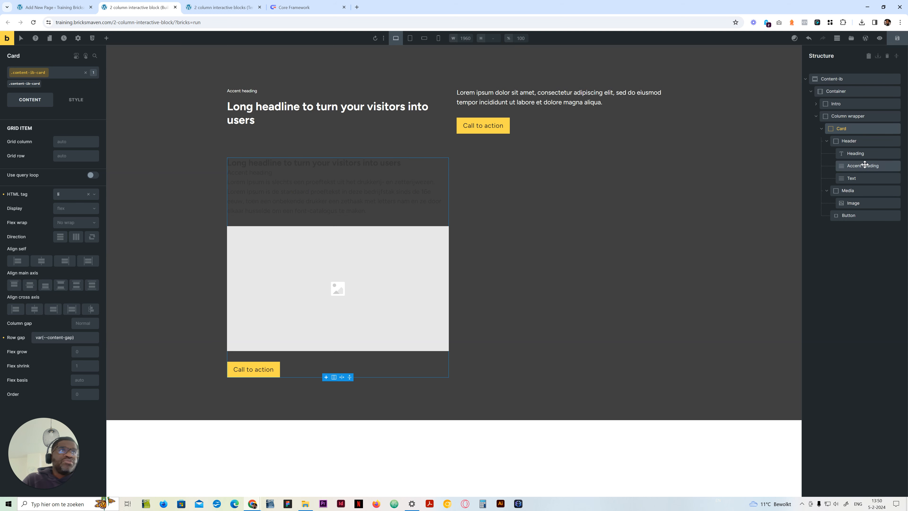
Set the row gap of the card's Header to calc(var(--content-gap) / 2) on its content-ib-card__header class.
left_click(852, 142)
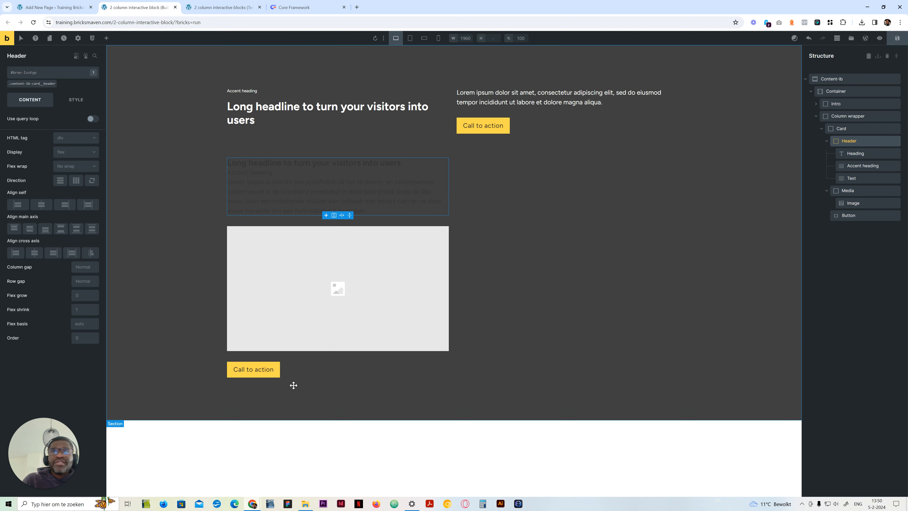
left_click(29, 85)
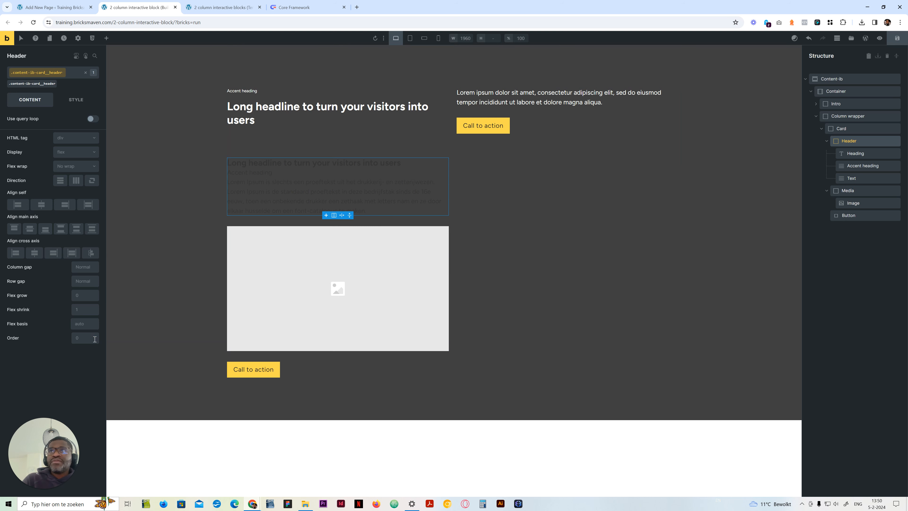
left_click(83, 274)
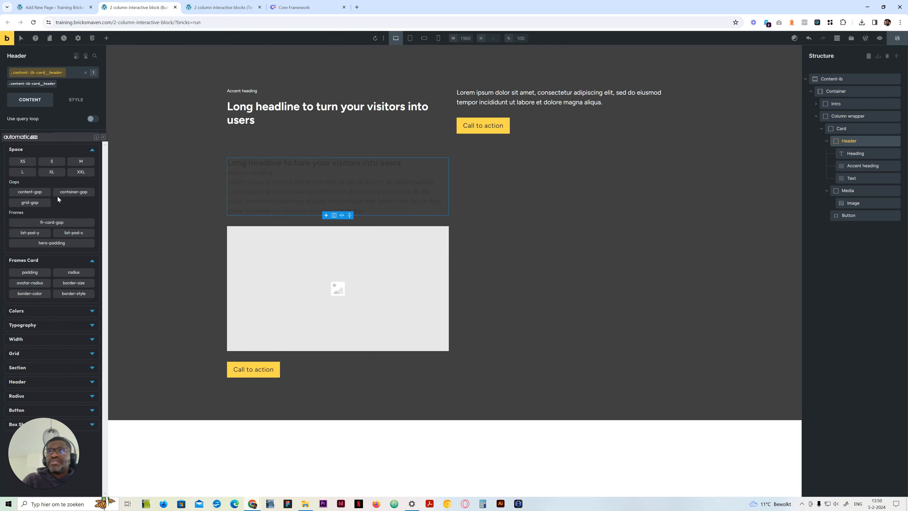
left_click(71, 123)
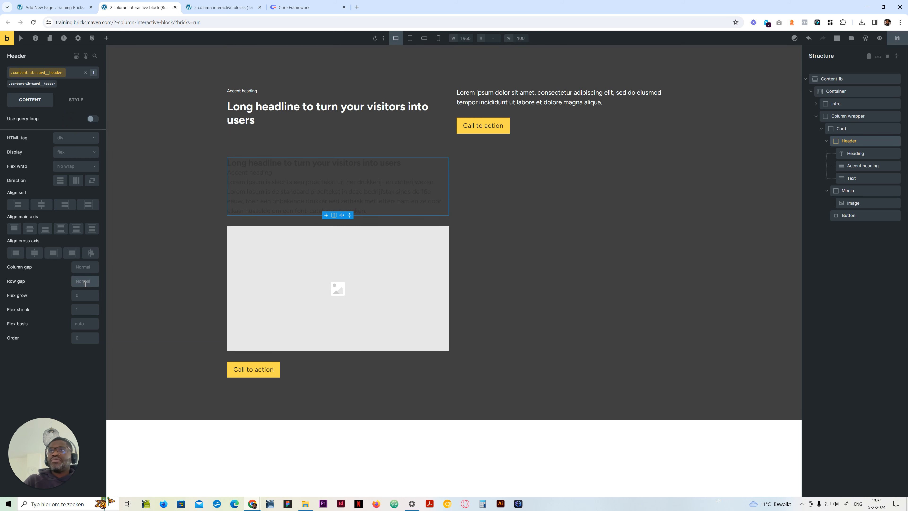
type("--conten")
type("t-gap")
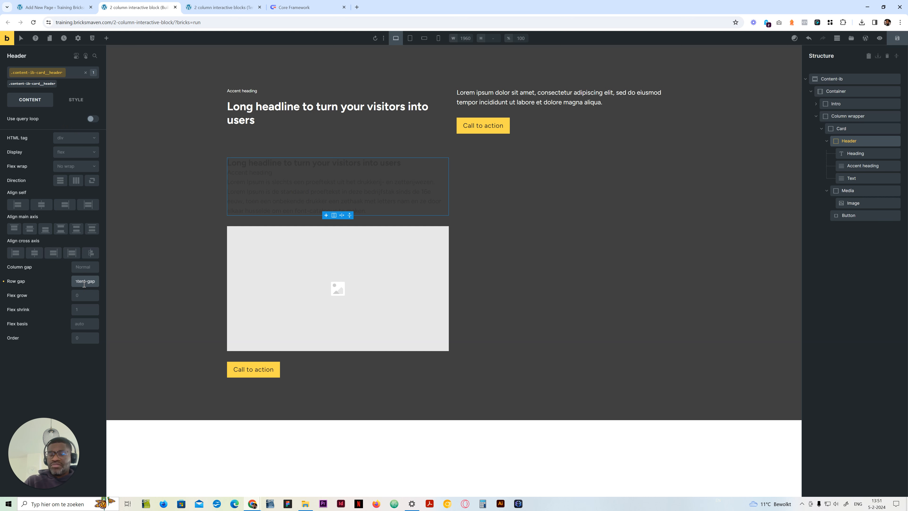
type(") / 2")
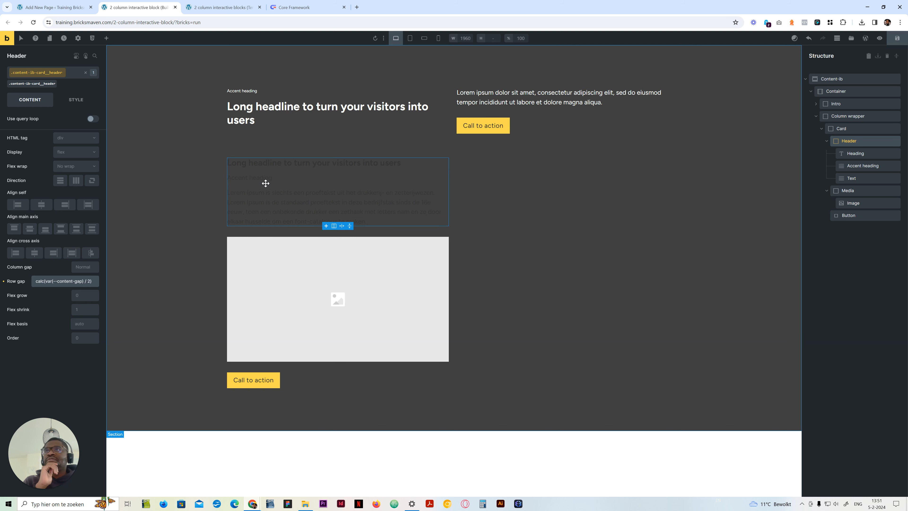
Set the Card's typography color to white on its content-ib-card class.
left_click(850, 128)
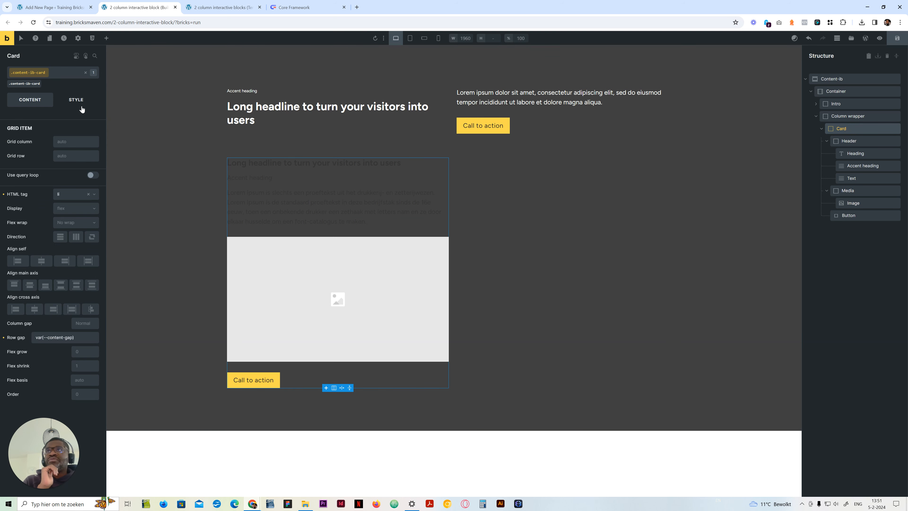
left_click(77, 100)
left_click(71, 140)
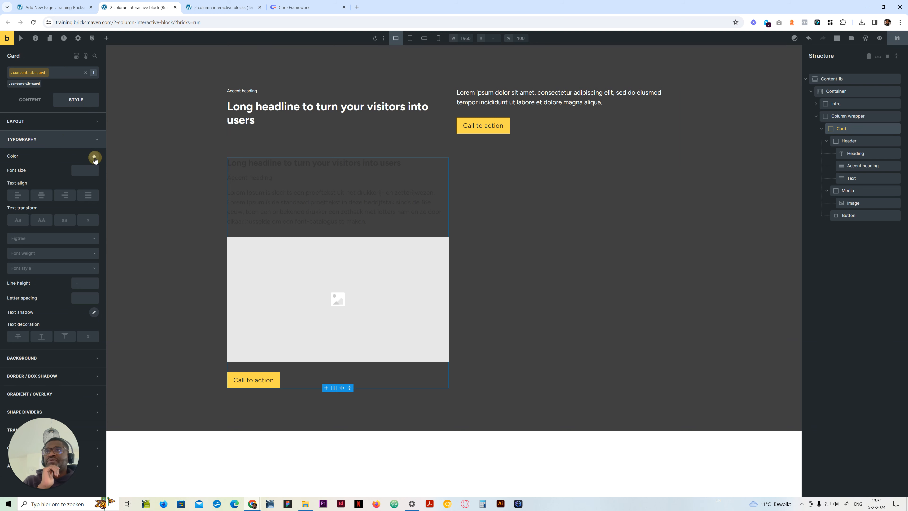
left_click(94, 158)
scroll(26, 322, "down", 5)
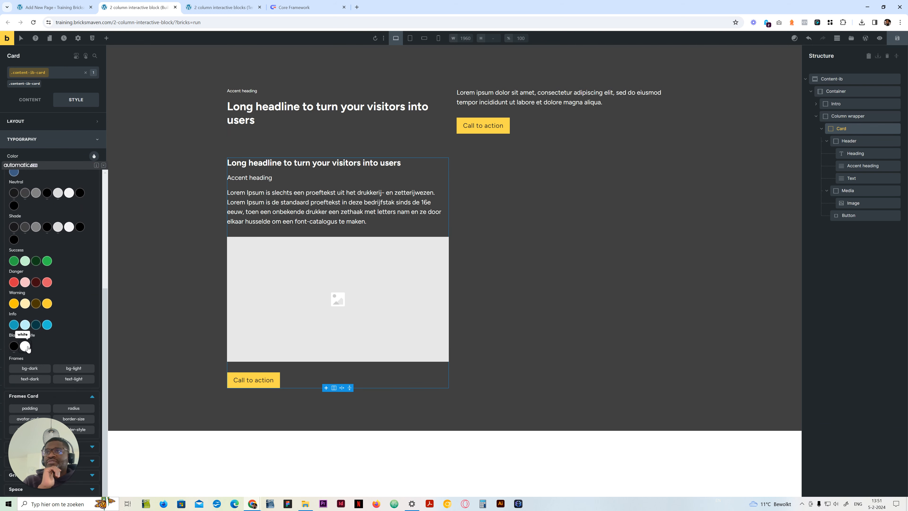
left_click(25, 346)
left_click(67, 140)
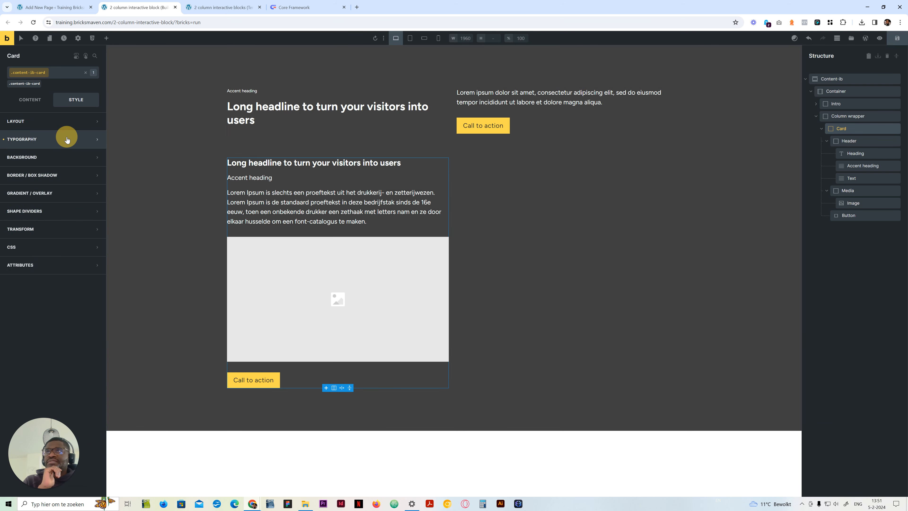
left_click(42, 100)
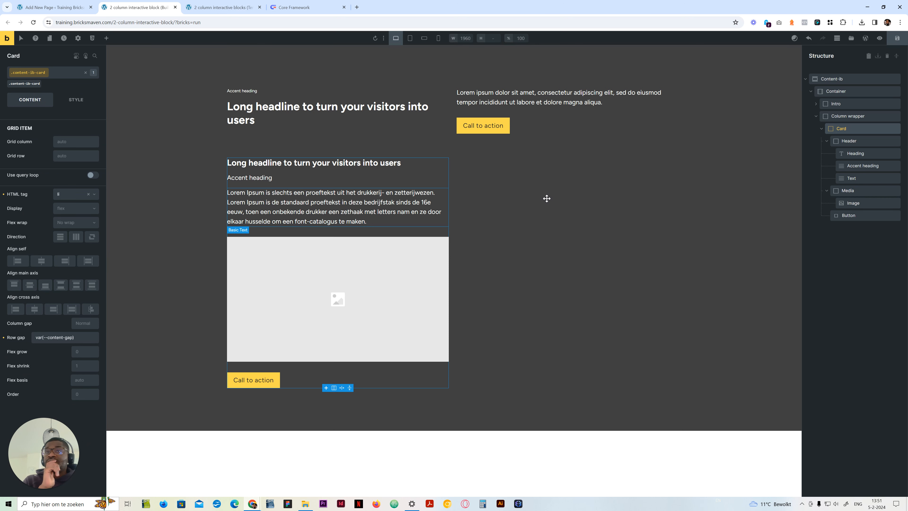
Set the order of the card's Accent heading to -1 on its accent heading class so it sits above the headline.
left_click(857, 165)
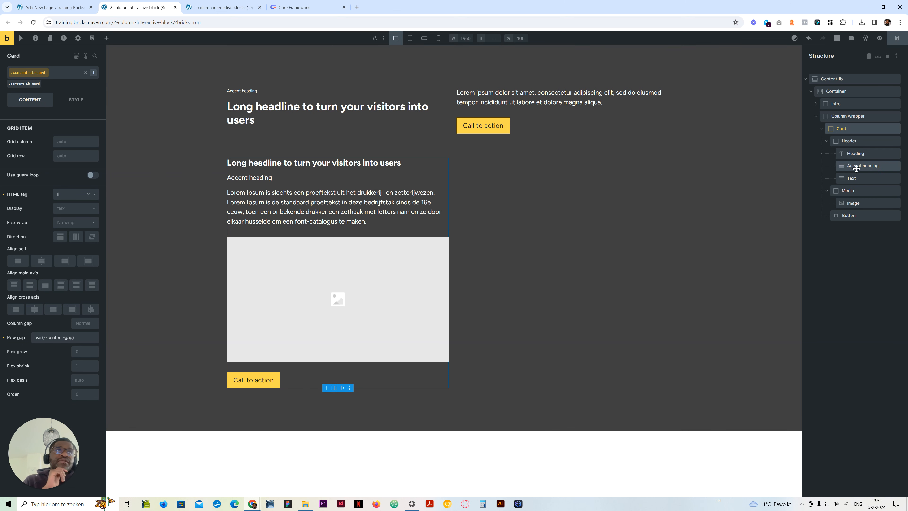
left_click(36, 83)
left_click(68, 99)
scroll(48, 335, "down", 4)
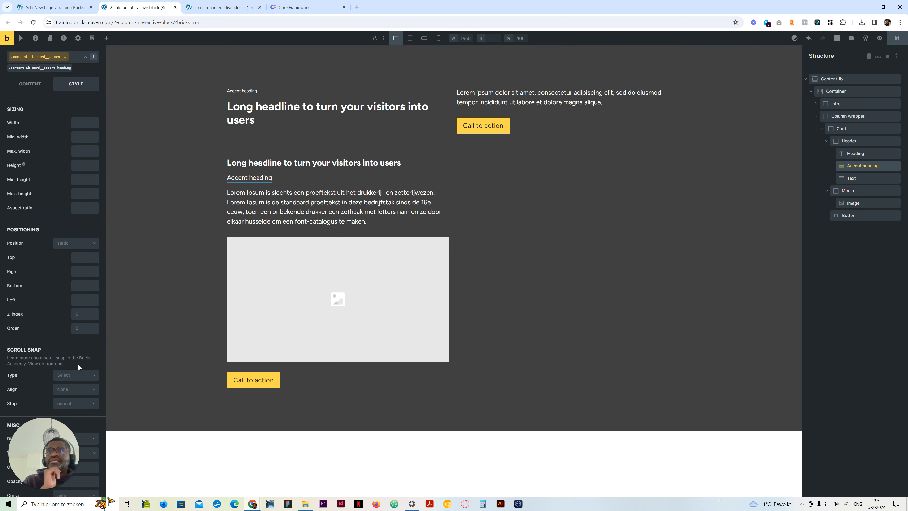
left_click(84, 329)
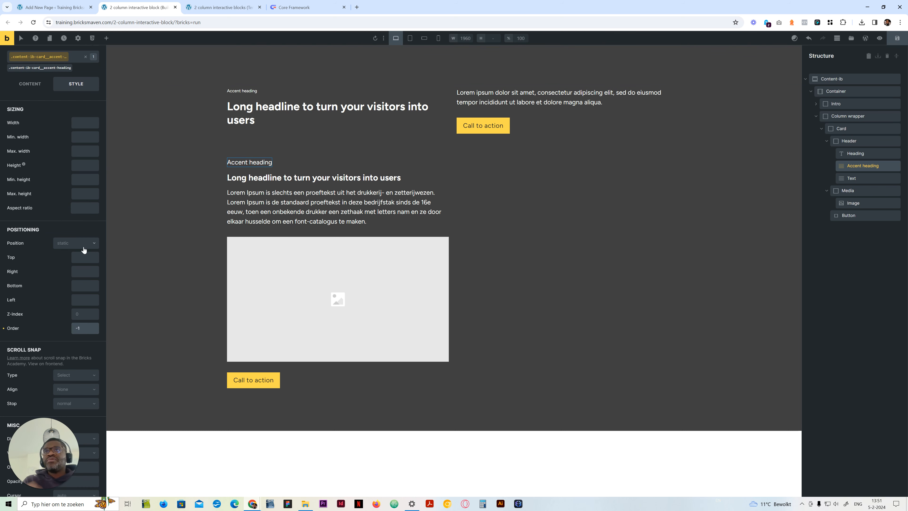
scroll(74, 134, "up", 5)
left_click(43, 120)
Give the card's Accent heading the S font size variable.
left_click(57, 138)
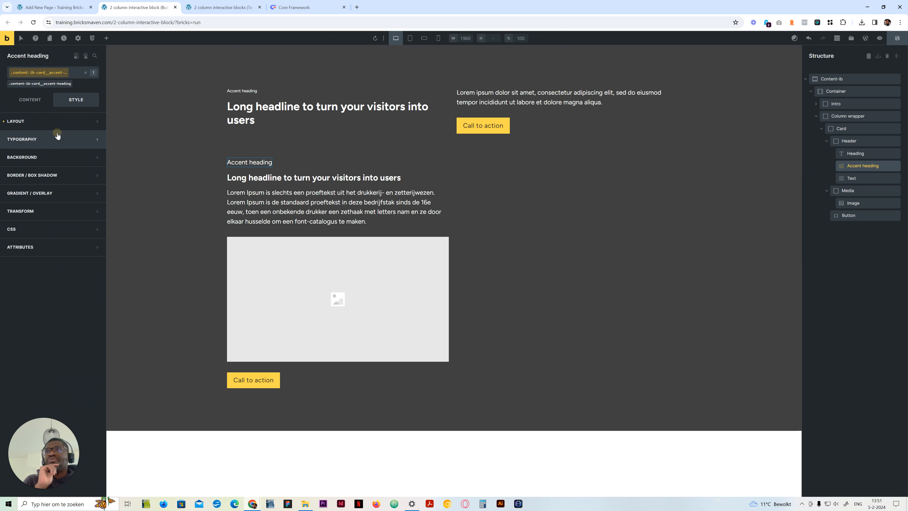
left_click(80, 173)
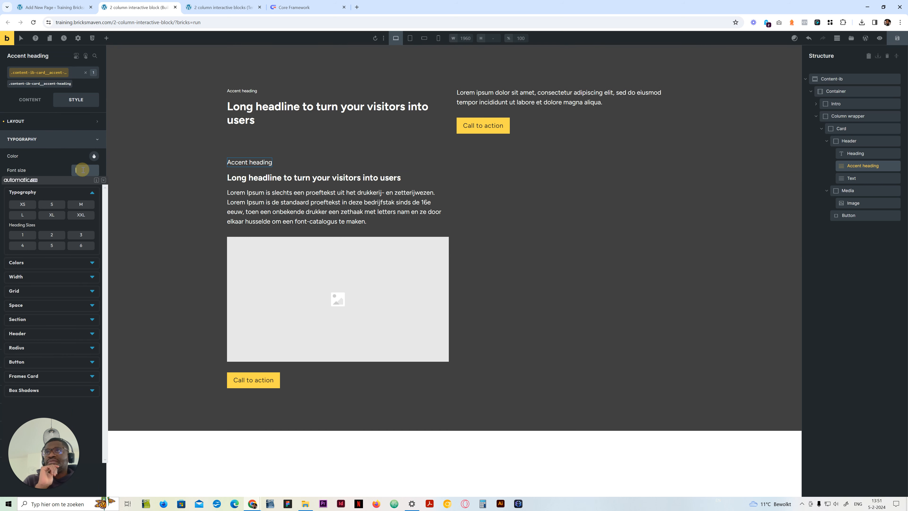
left_click(52, 209)
left_click(35, 143)
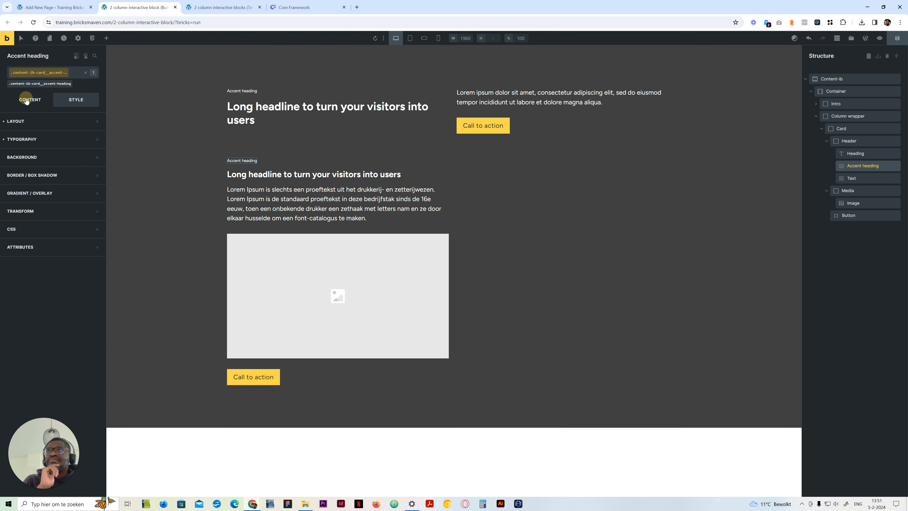
left_click(26, 99)
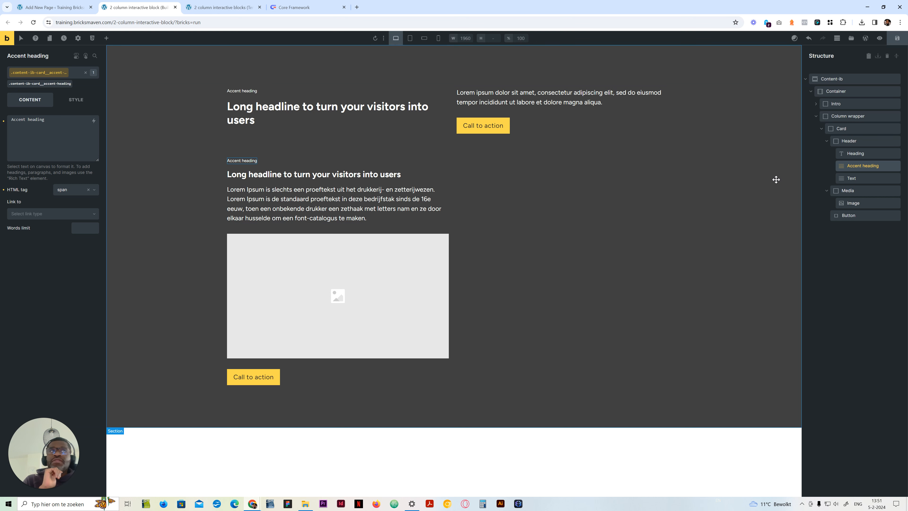
Review the card's Text, Media and Image elements, checking the image's content, sizing and positioning settings.
left_click(853, 179)
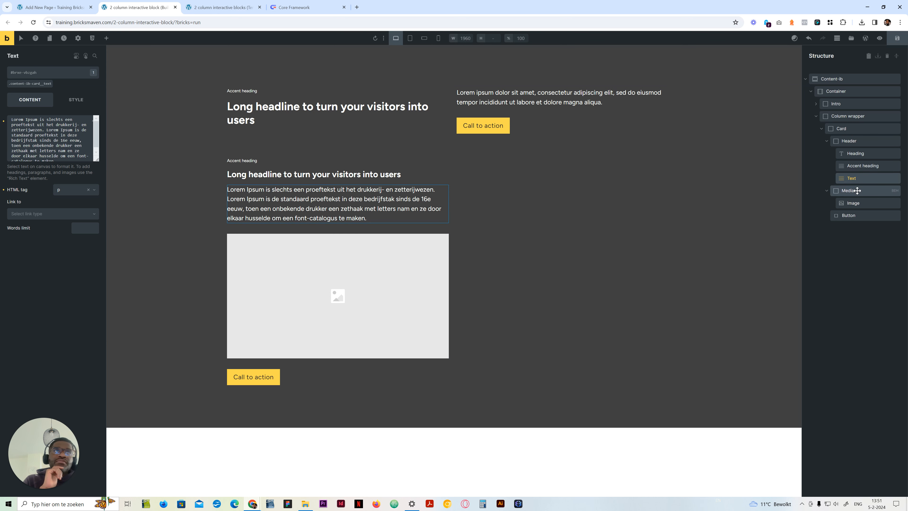
left_click(857, 190)
left_click(855, 203)
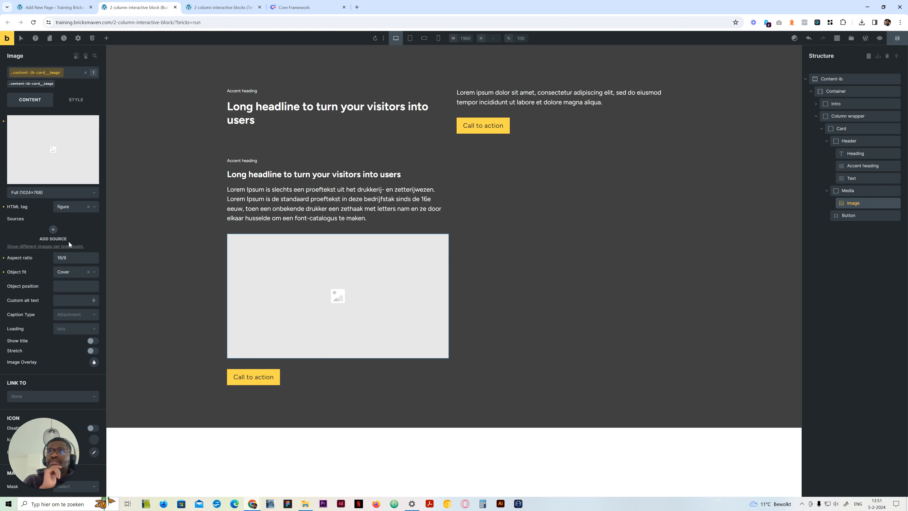
left_click(76, 99)
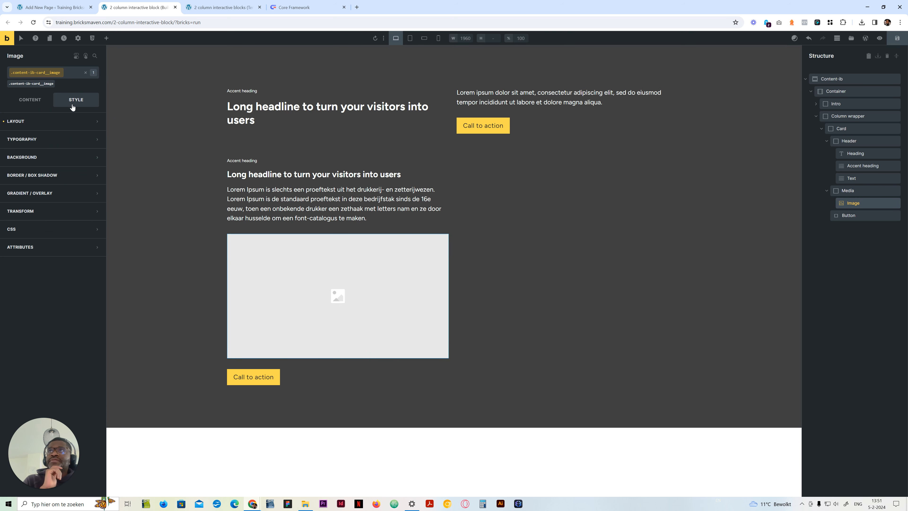
left_click(63, 120)
scroll(81, 333, "down", 1)
scroll(82, 333, "up", 3)
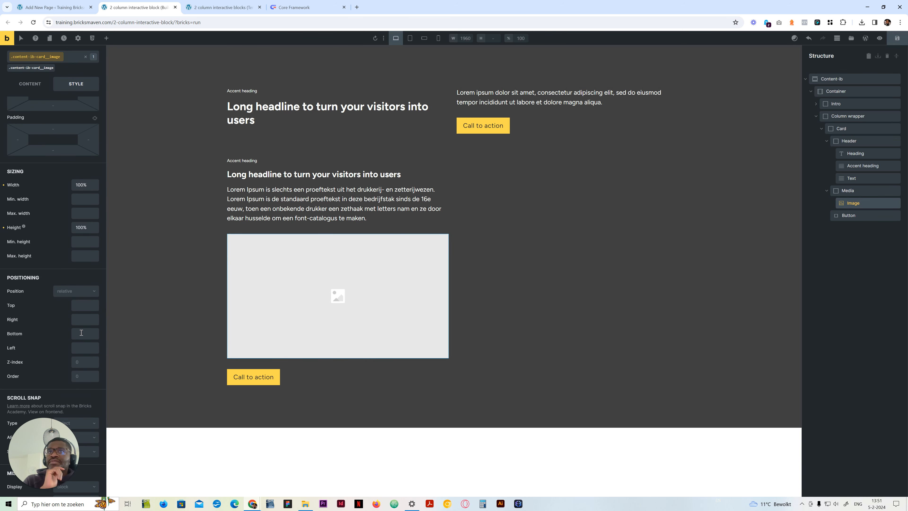
left_click(49, 129)
left_click(30, 99)
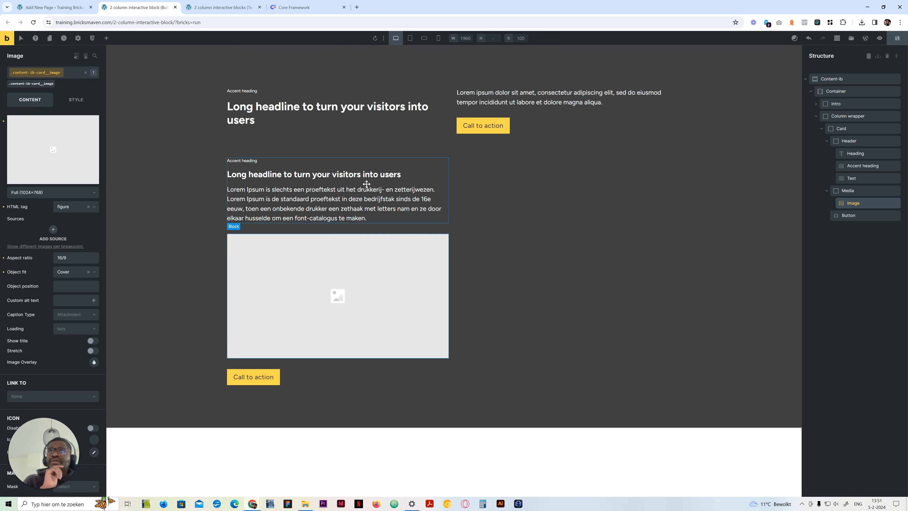
Add the btn--white class to the card's Button.
left_click(849, 215)
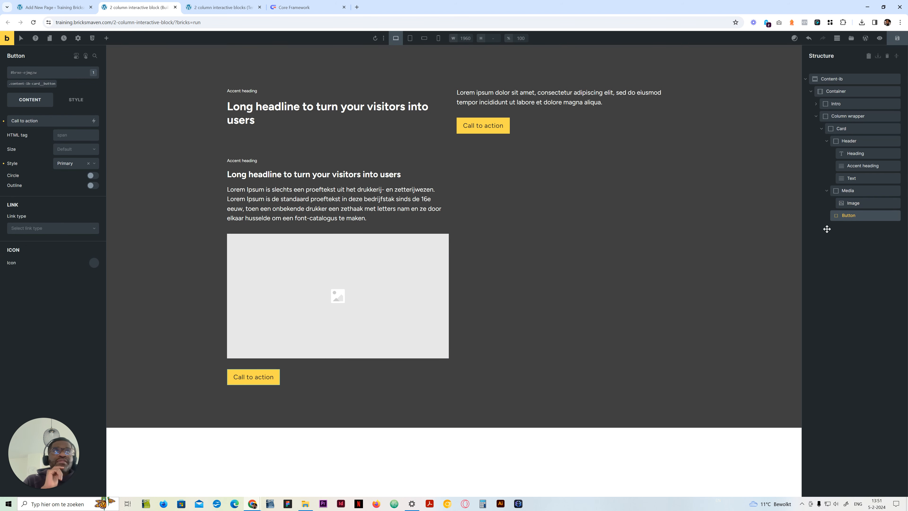
left_click(49, 75)
type("btn")
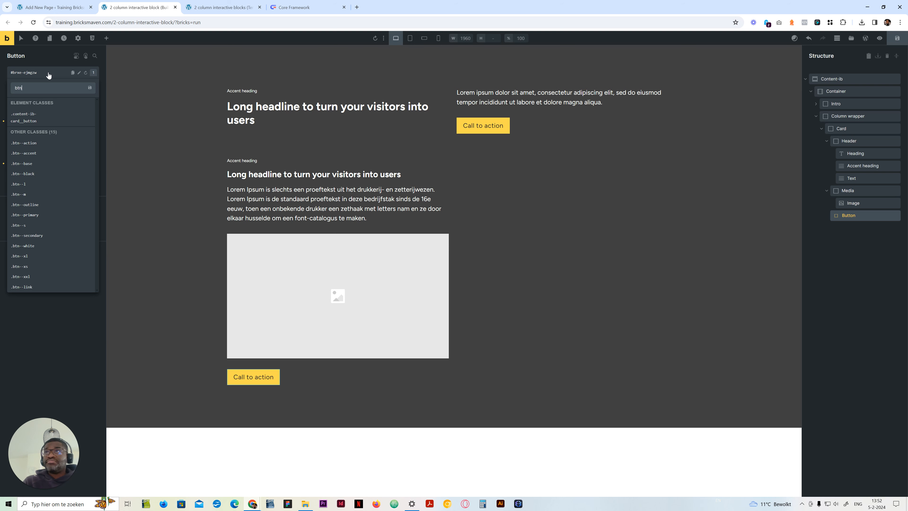
type("--whi")
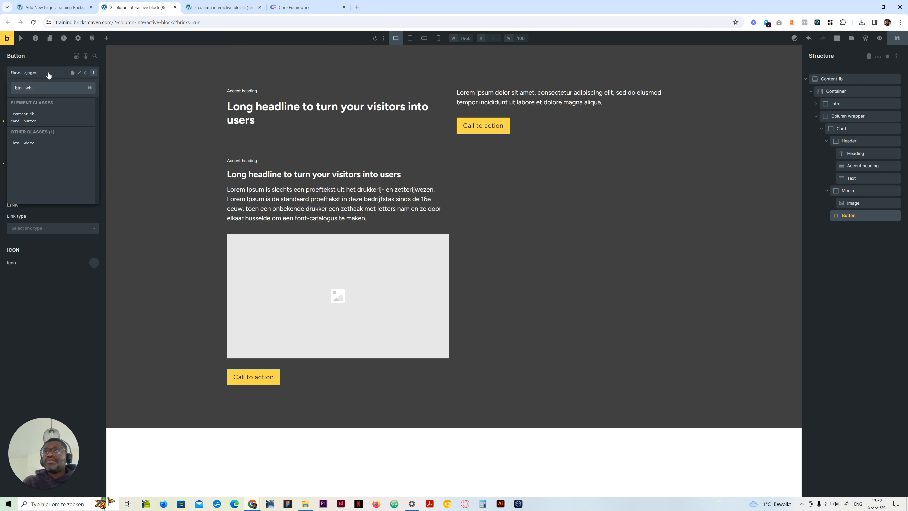
left_click(53, 143)
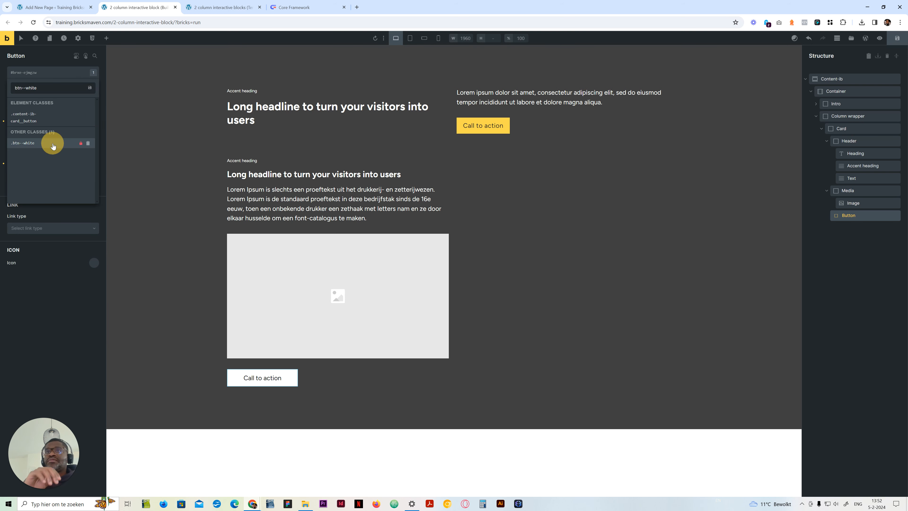
Add the btn--white class to the intro's Call to action button and save the page.
left_click(497, 120)
left_click(47, 74)
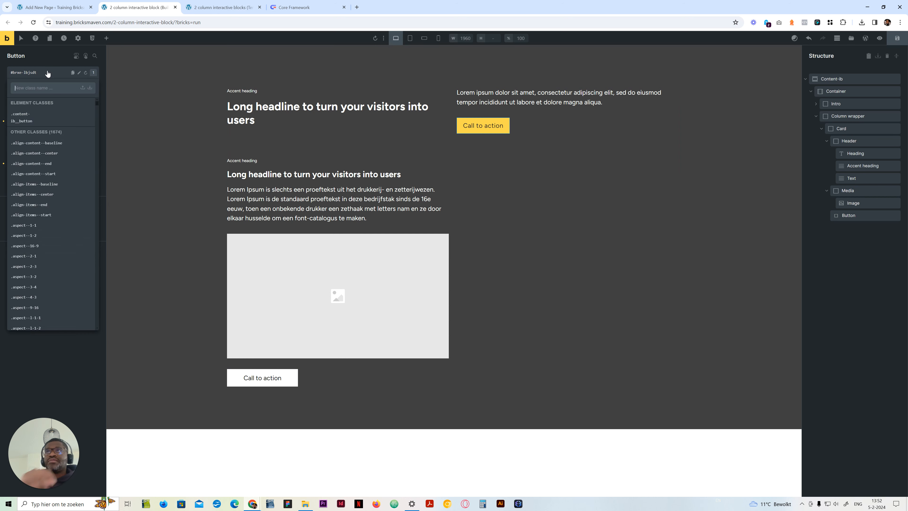
type("btn--wh")
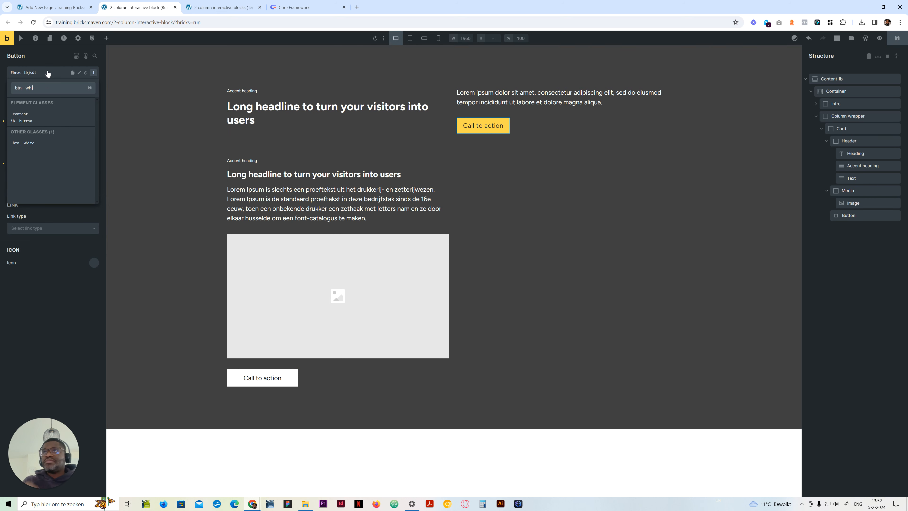
type("i")
left_click(25, 143)
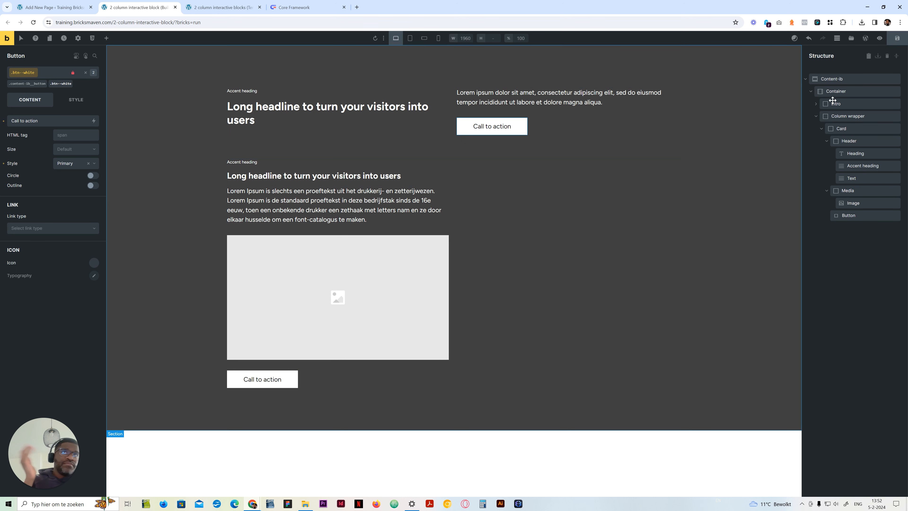
left_click(896, 39)
Duplicate the Card inside the Column wrapper, collapse both cards in the structure, and save the page.
left_click(857, 129)
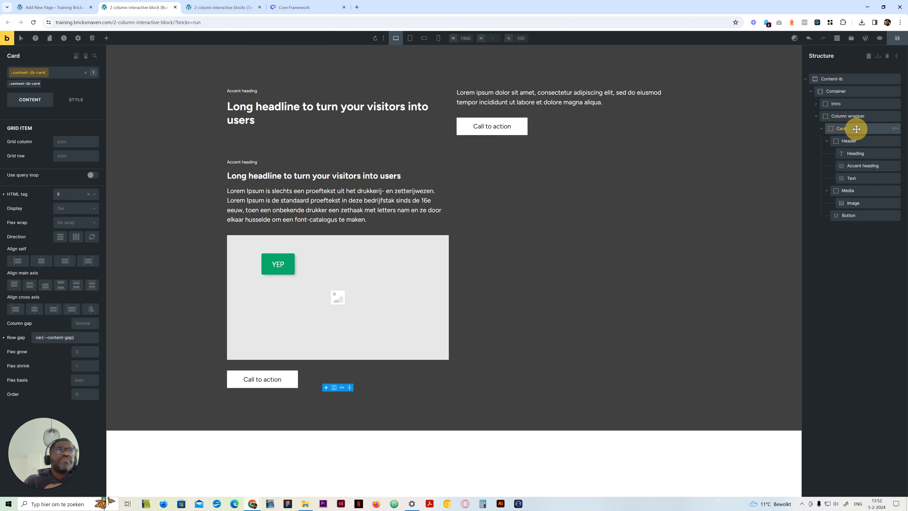
right_click(856, 129)
left_click(856, 154)
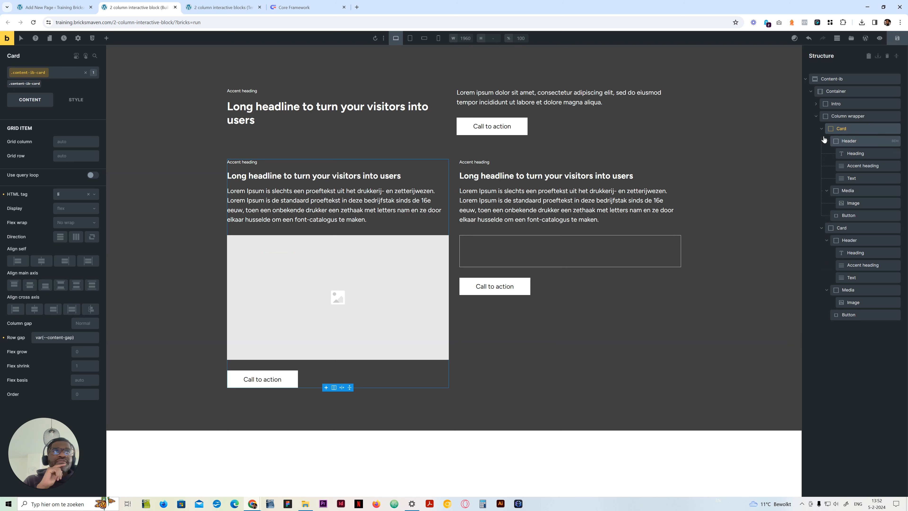
left_click(822, 130)
left_click(821, 141)
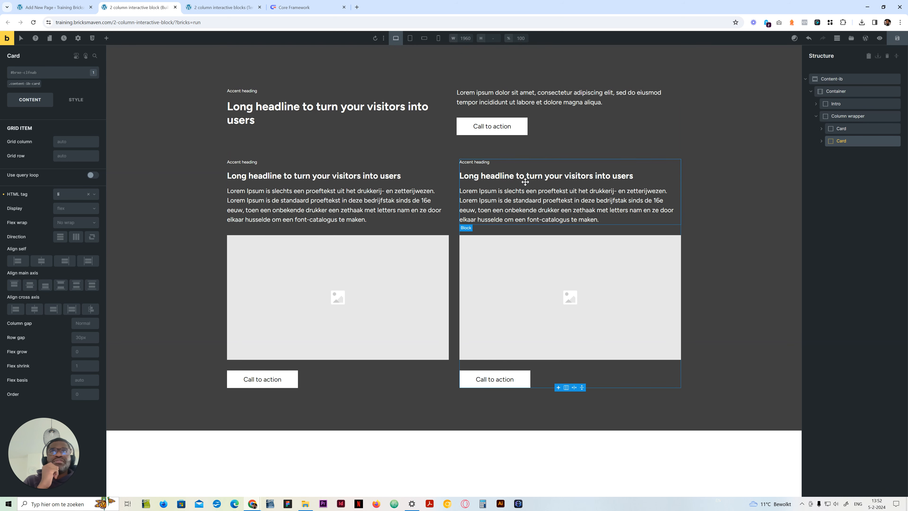
left_click(897, 38)
left_click(723, 397)
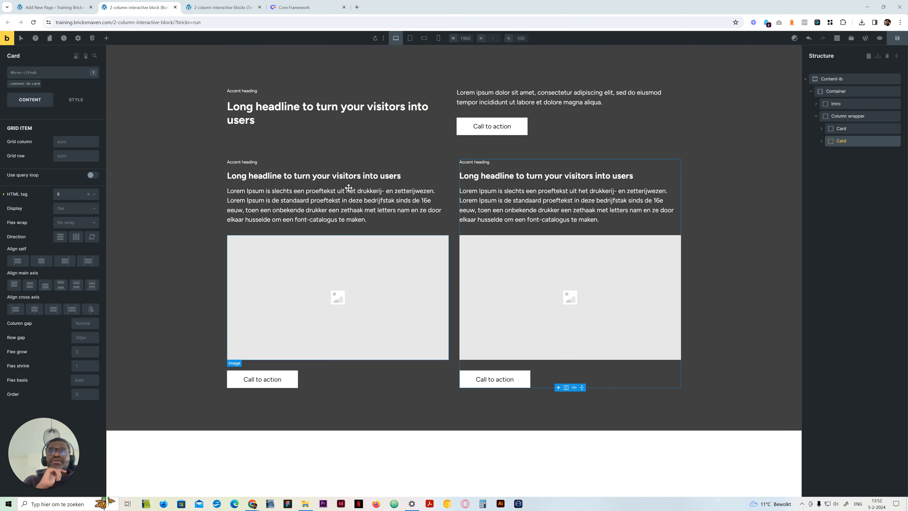
Check the card design in the reference template and open the layout settings of the first Card's content-ib-card class.
left_click(221, 7)
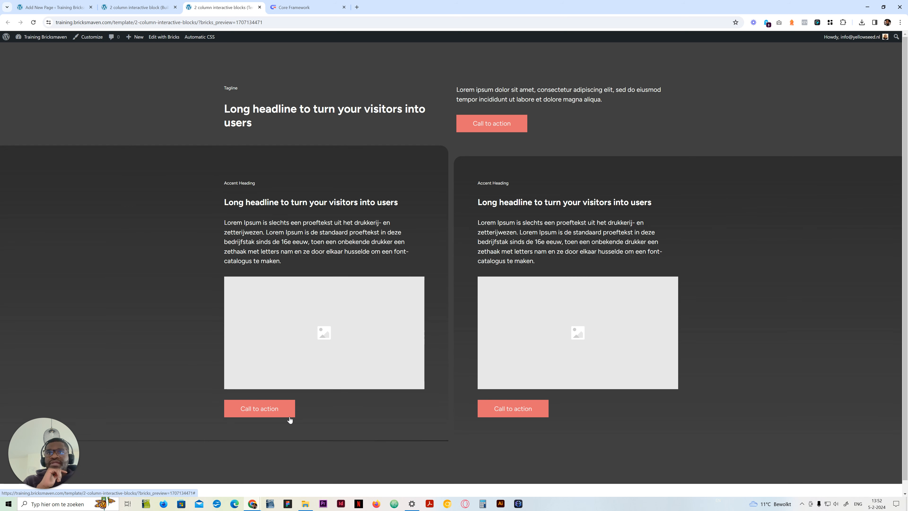
left_click(137, 7)
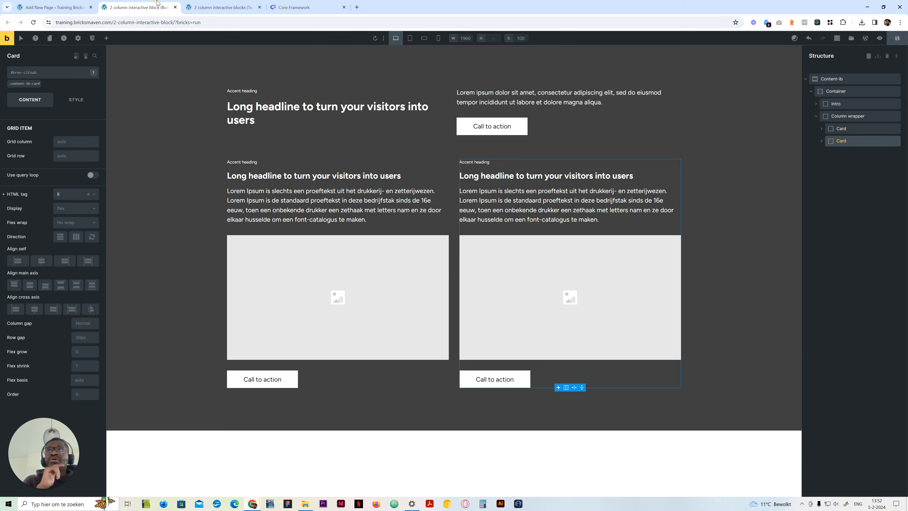
left_click(841, 128)
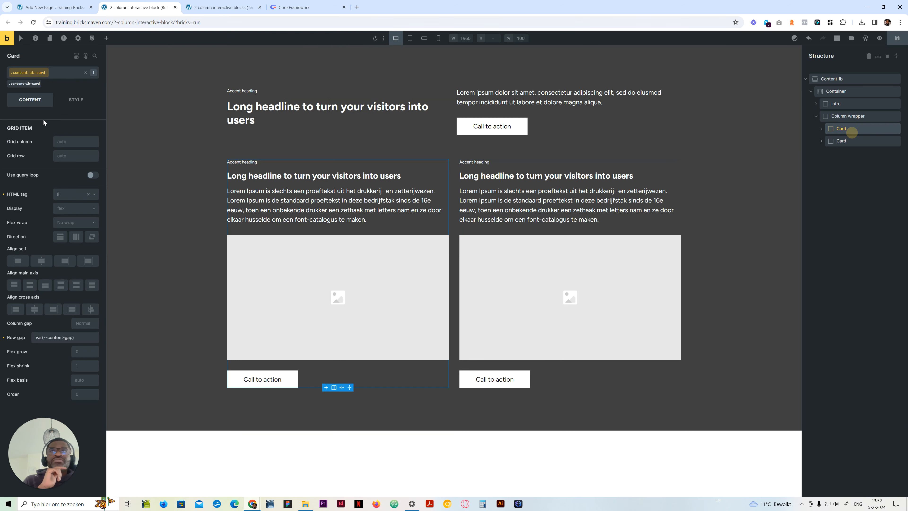
left_click(70, 103)
left_click(39, 246)
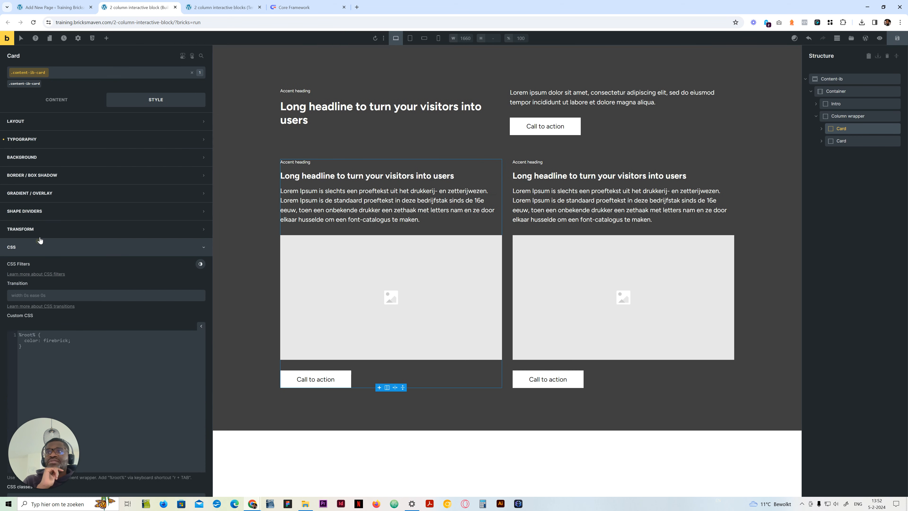
left_click(41, 247)
left_click(56, 121)
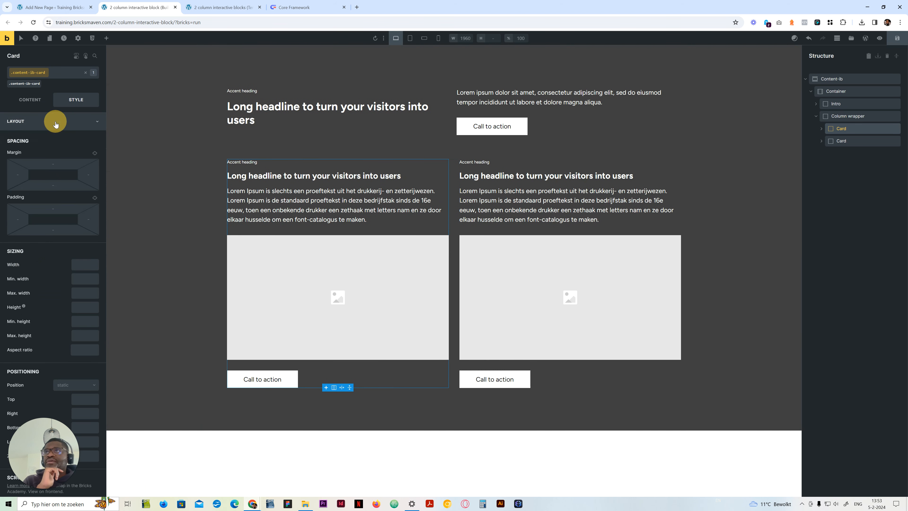
Set the top, right and bottom padding of the content-ib-card class to the XL spacing variable, var(--space-xl).
right_click(50, 209)
left_click(51, 175)
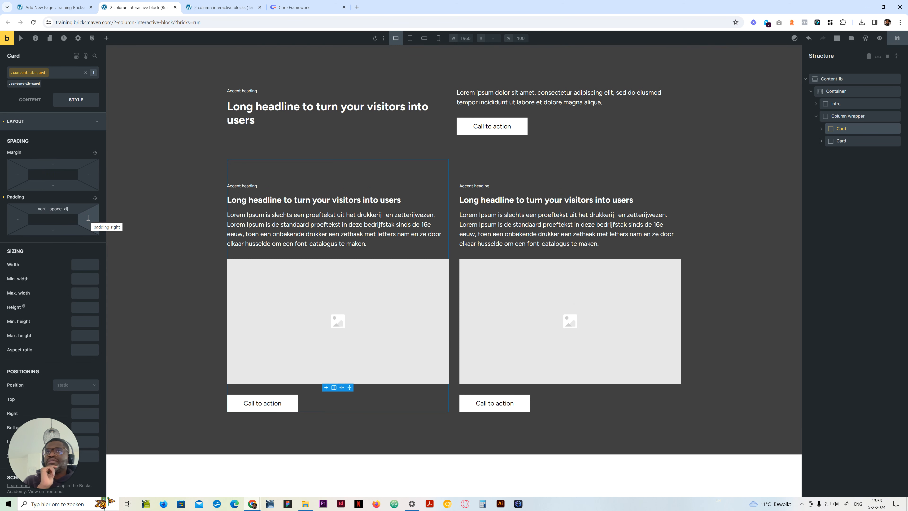
right_click(84, 217)
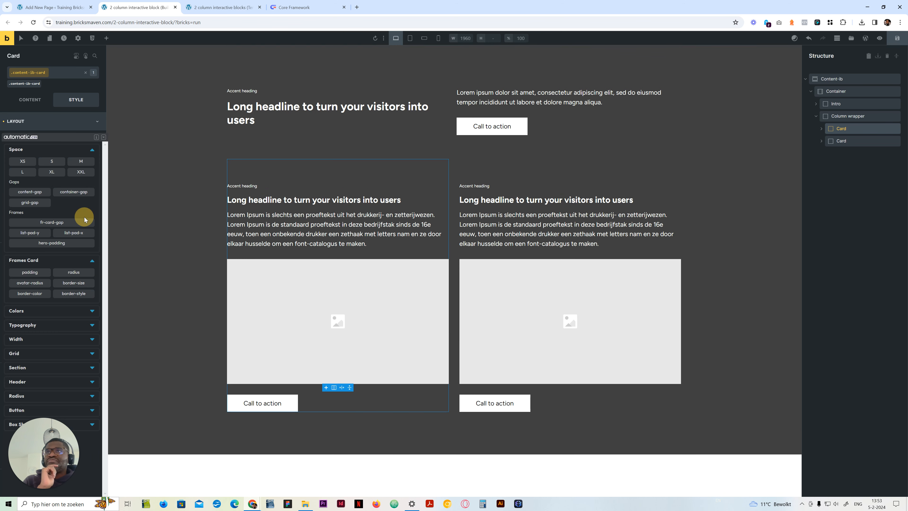
left_click(53, 173)
right_click(61, 231)
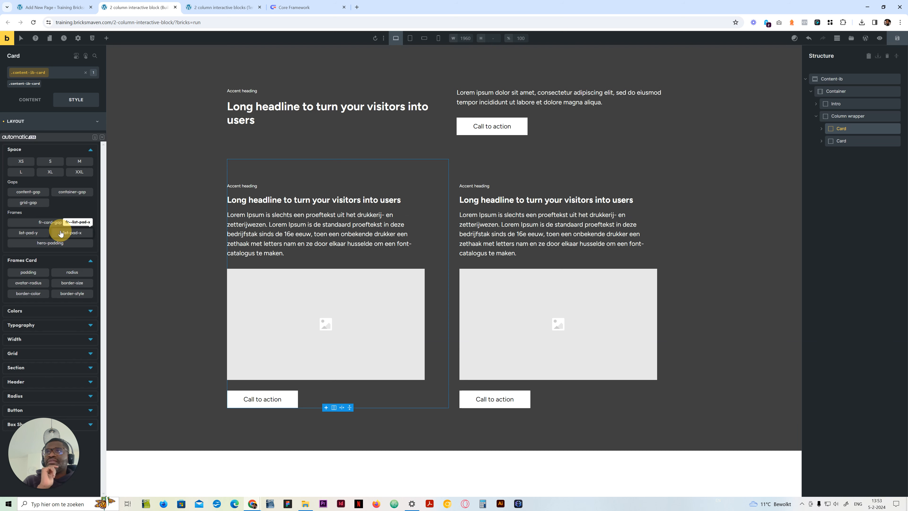
left_click(52, 171)
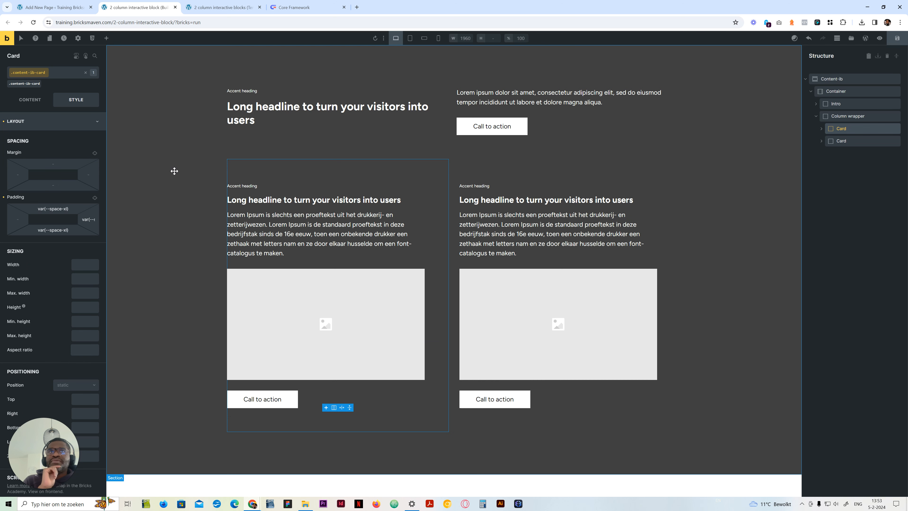
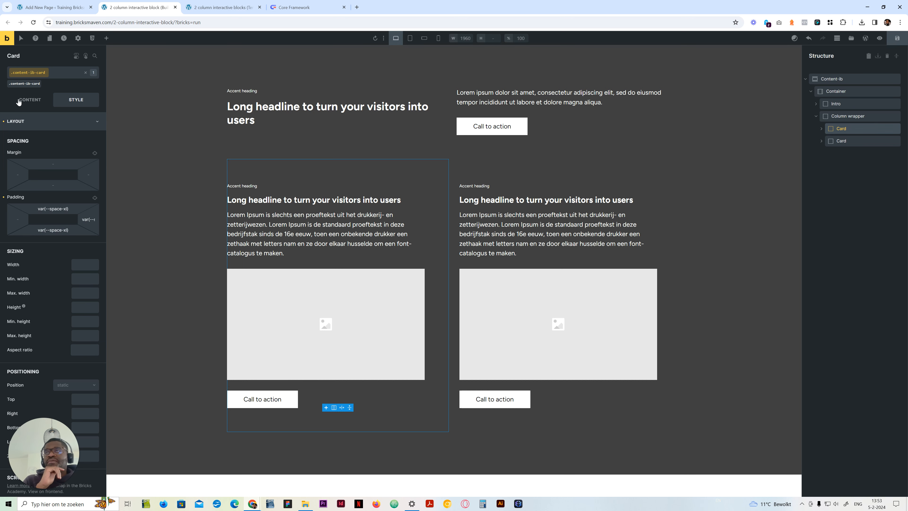
left_click(35, 121)
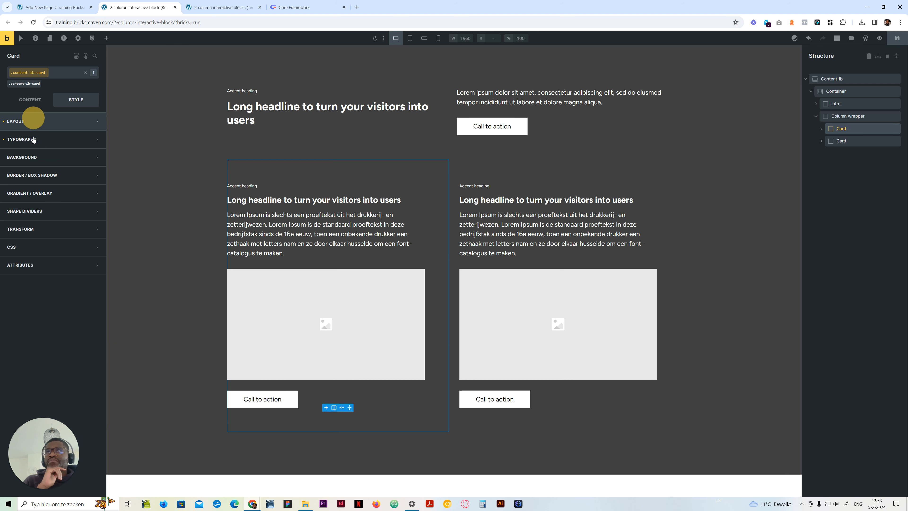
left_click(36, 247)
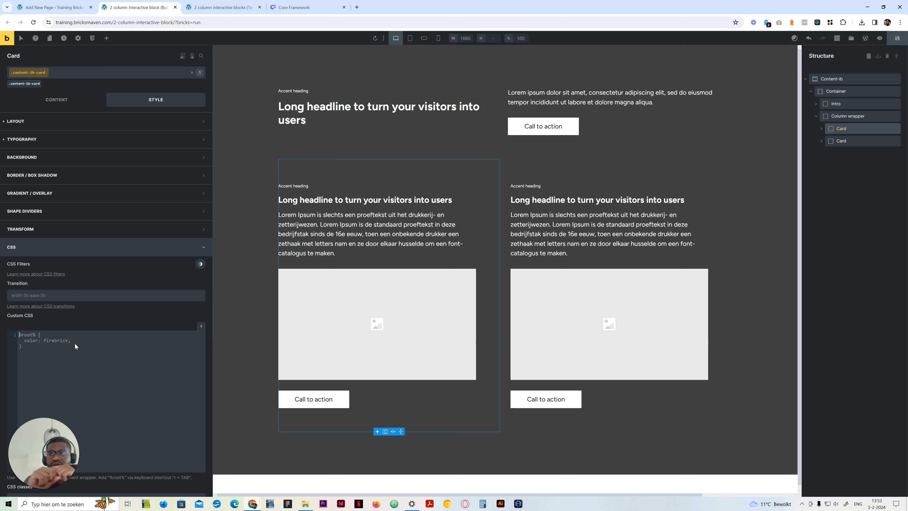
key("Return")
type("@")
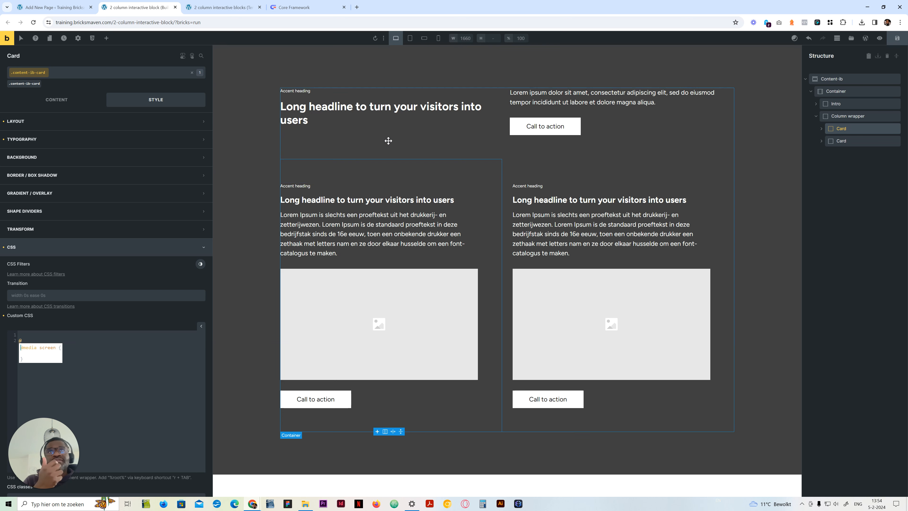
left_click(424, 37)
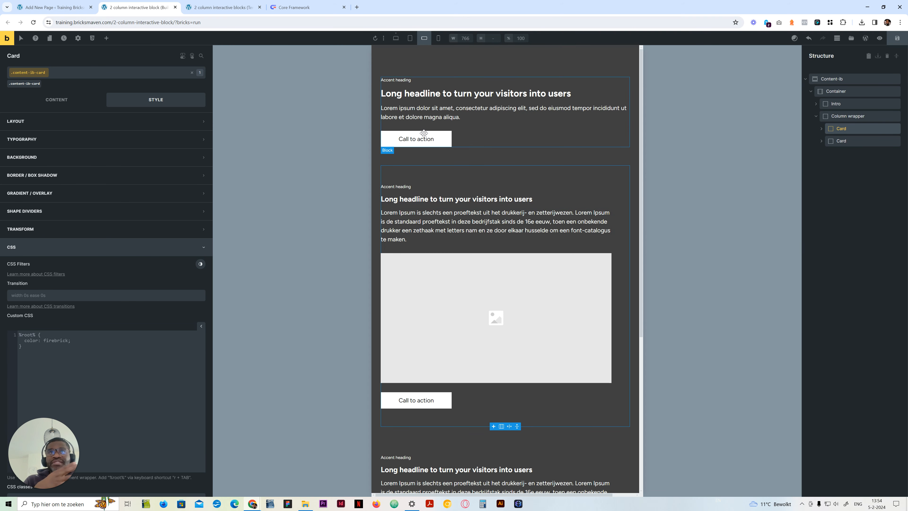
left_click(395, 39)
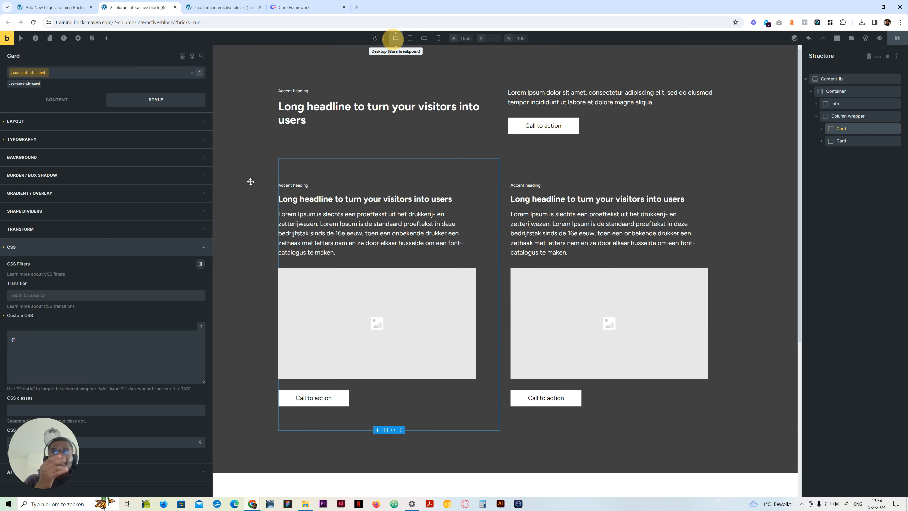
left_click(33, 338)
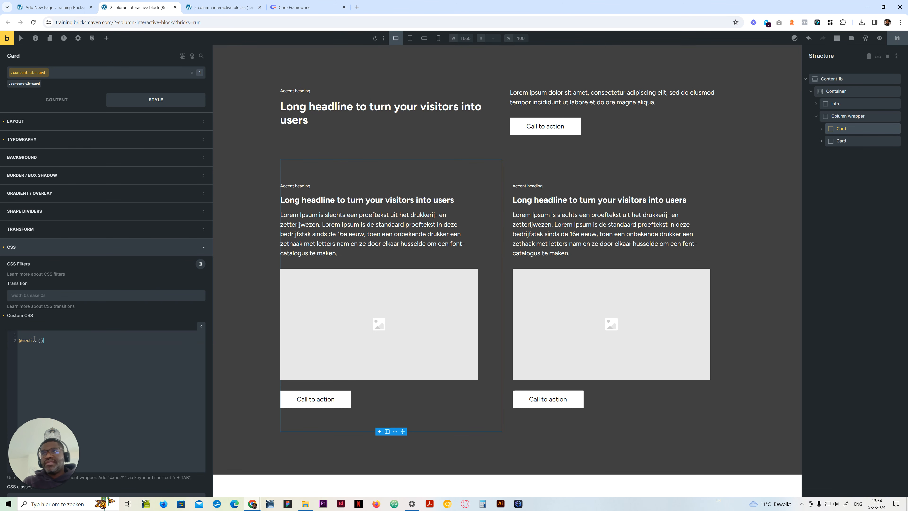
type("@media (min-width:767px")
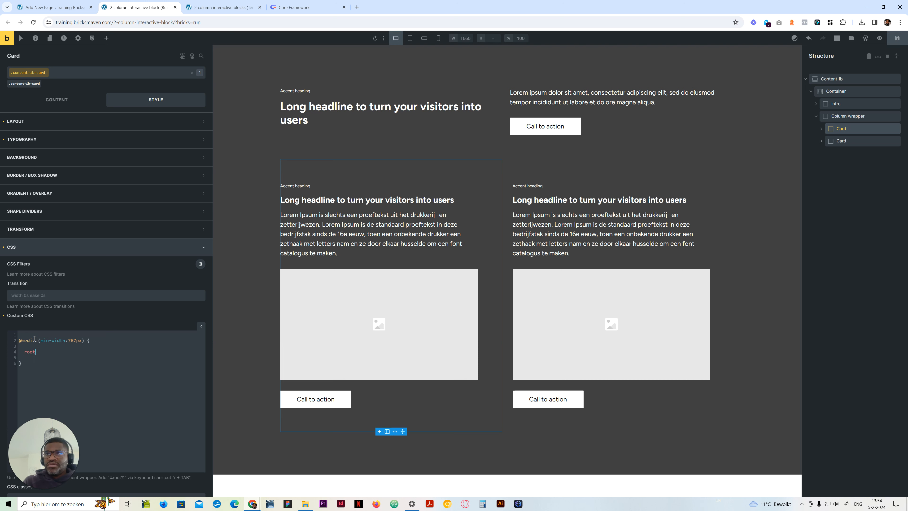
type("right")
key("Return")
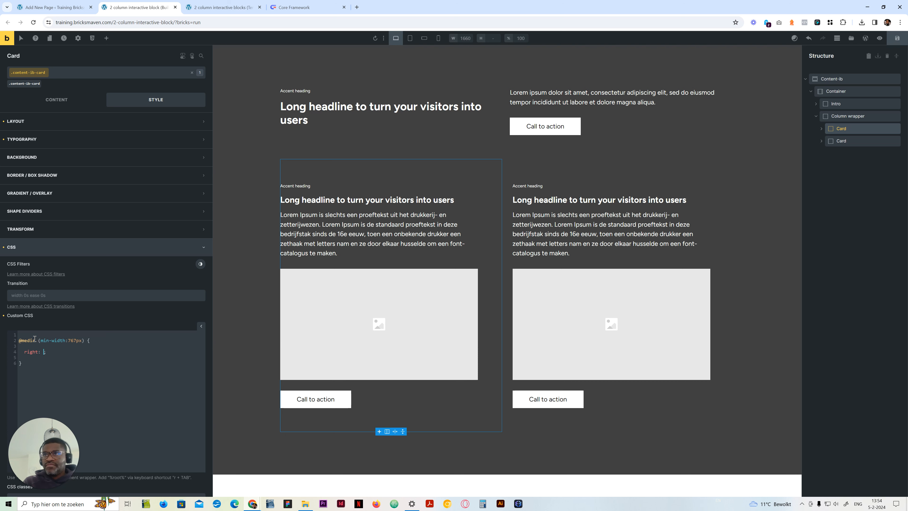
key("BackSpace")
key("BackSpace")
key("BackSpace")
key("BackSpace")
key("Tab")
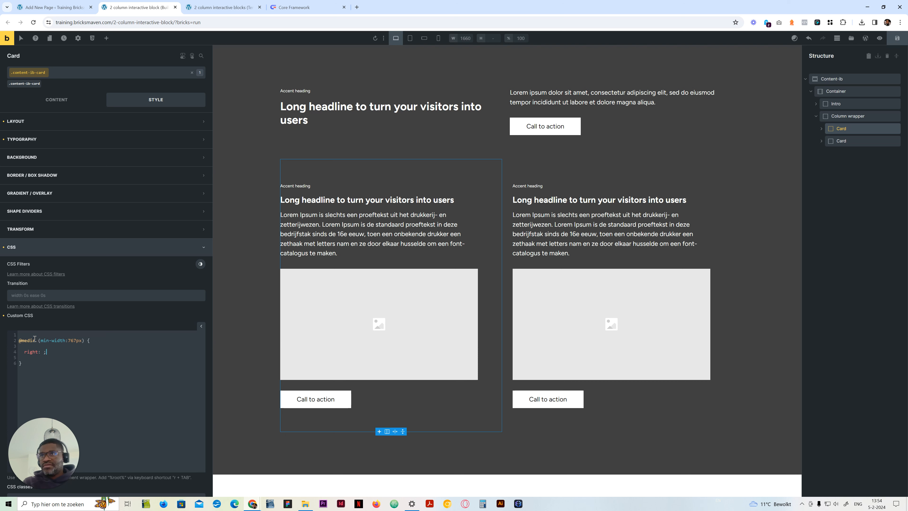
key("BackSpace")
key("BackSpace")
Add a %root%:last-of-type rule inside the 767px media query.
key("Return")
key("Up")
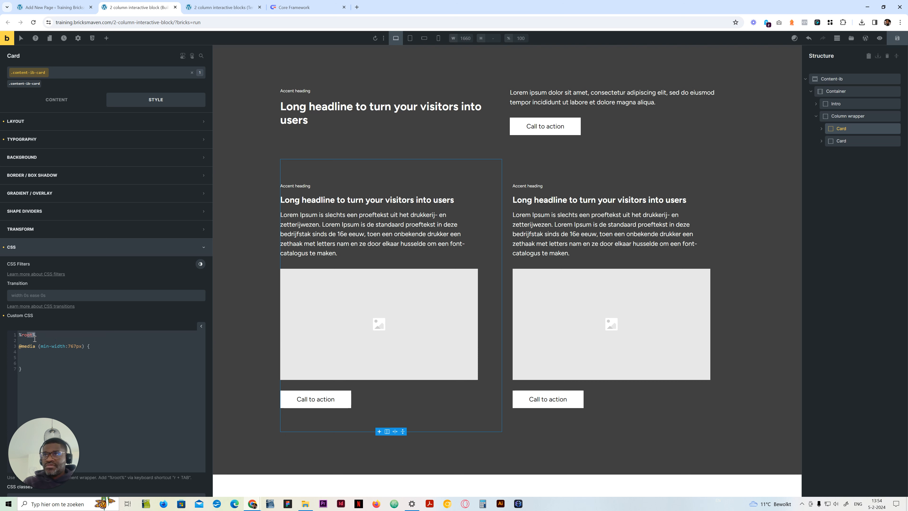
left_click(35, 339)
type("%root%")
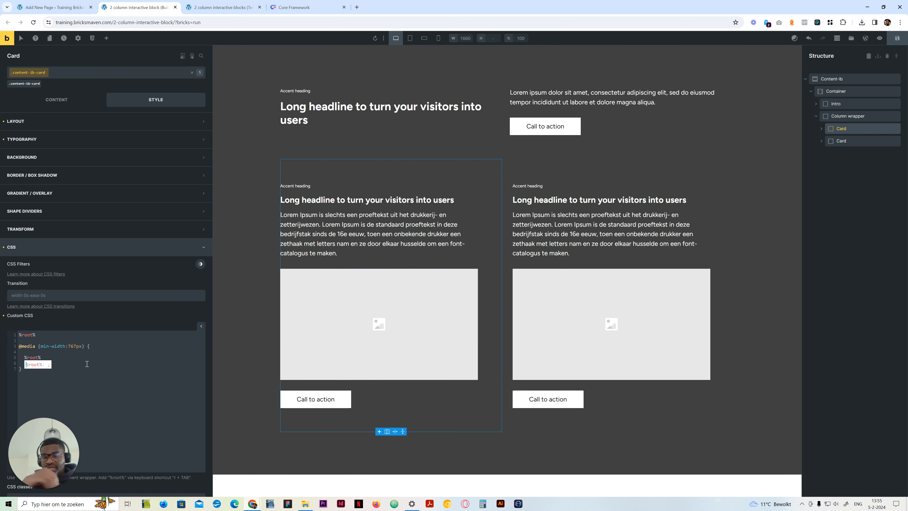
type("ast")
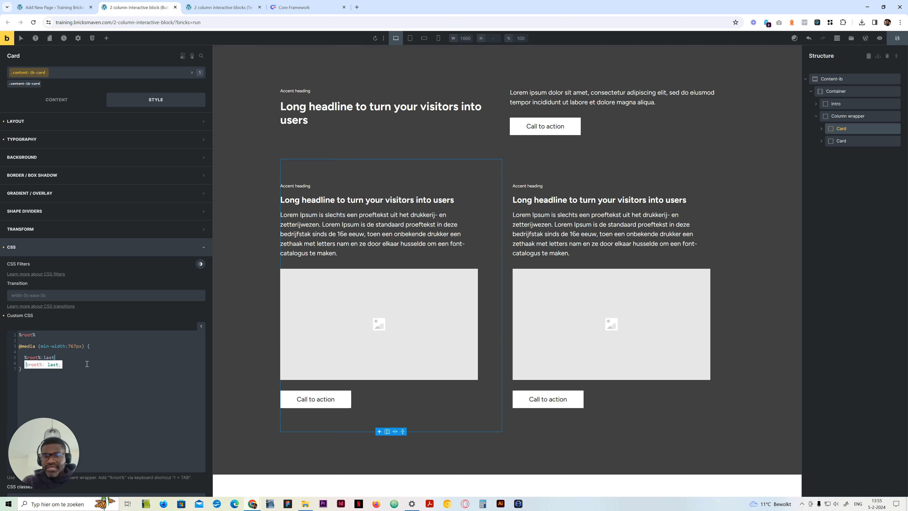
type("-of-typ")
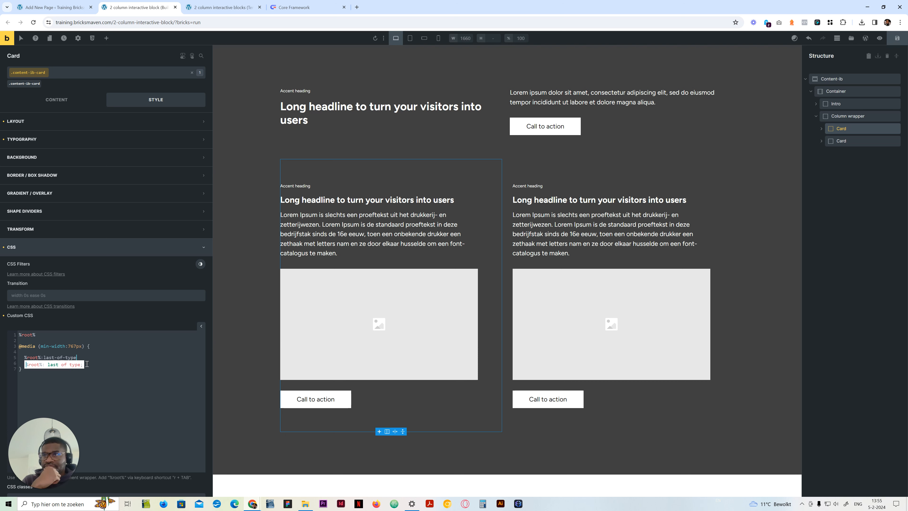
type("e")
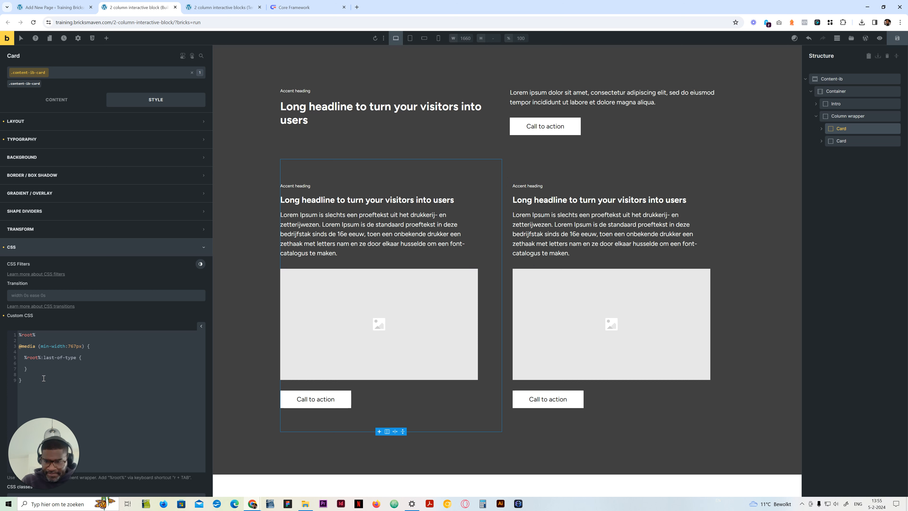
Give the last-of-type rule a margin-inline-start of var(--space-xl).
type("margin-in")
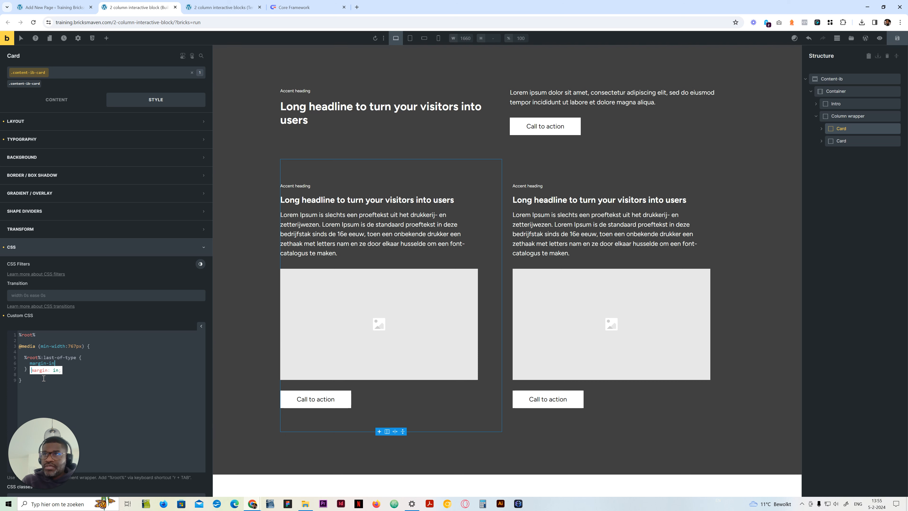
type("line-start")
type(": var(")
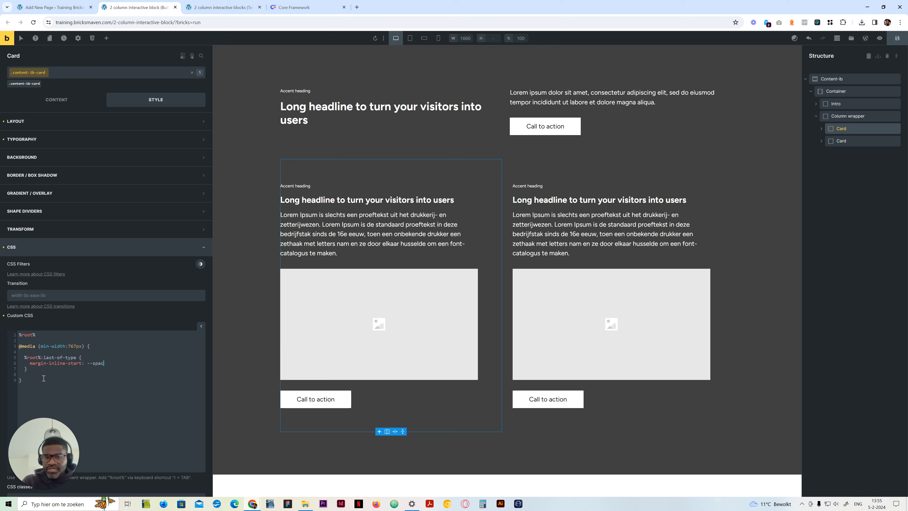
type("--space-xl")
key("Return")
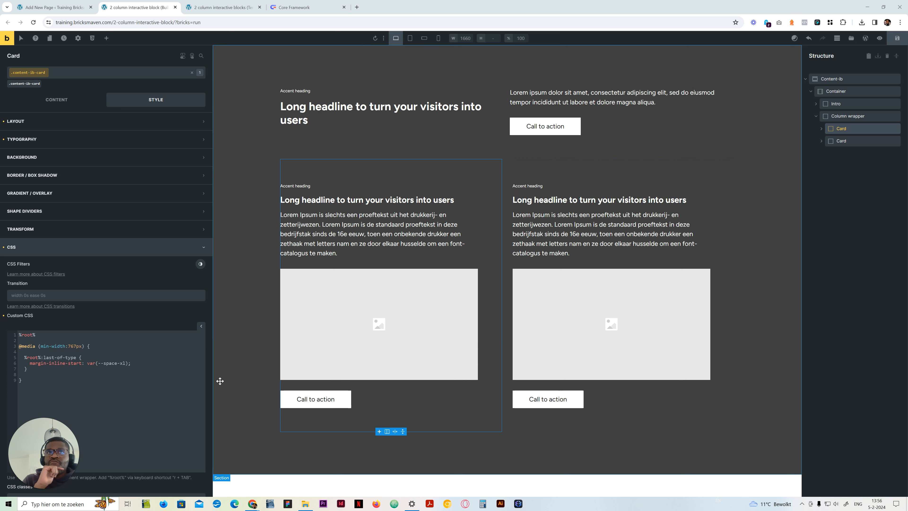
Change the last-of-type rule's property to margin-inline-end and check the second card's custom CSS.
left_click_drag(82, 363, 69, 362)
type("end")
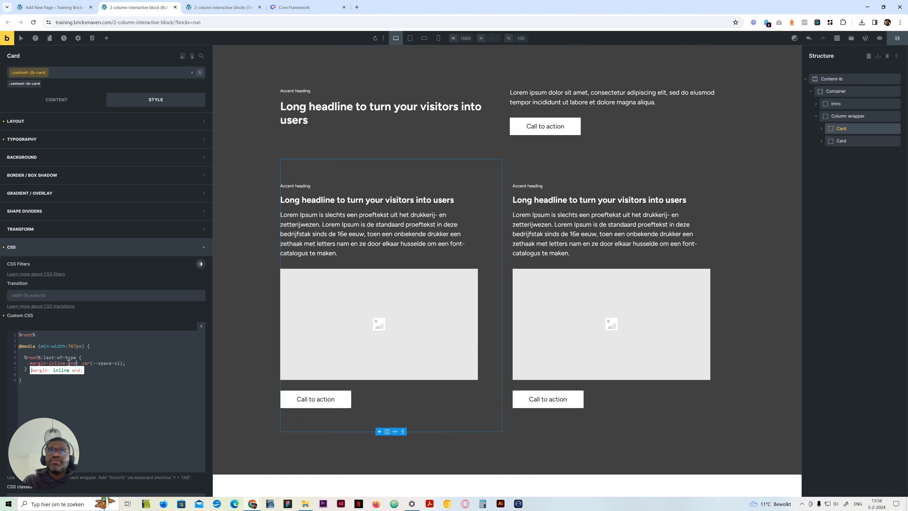
left_click(117, 364)
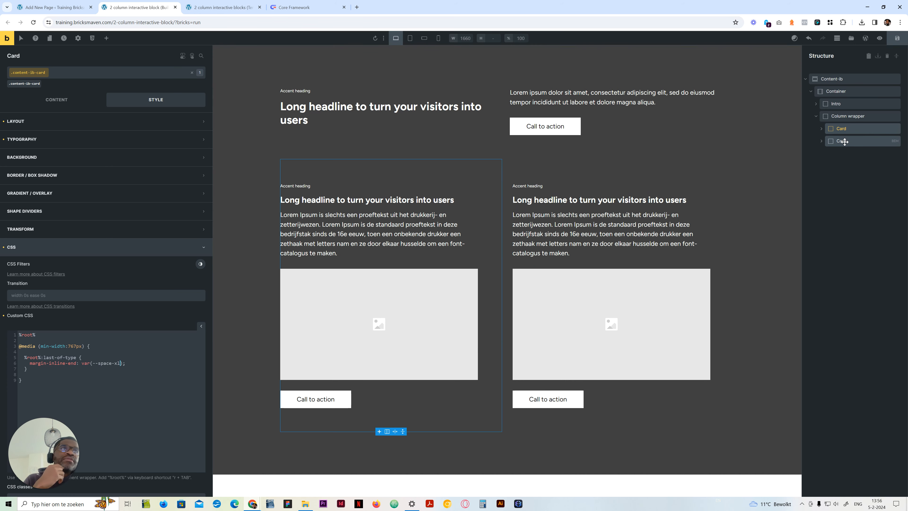
left_click(842, 141)
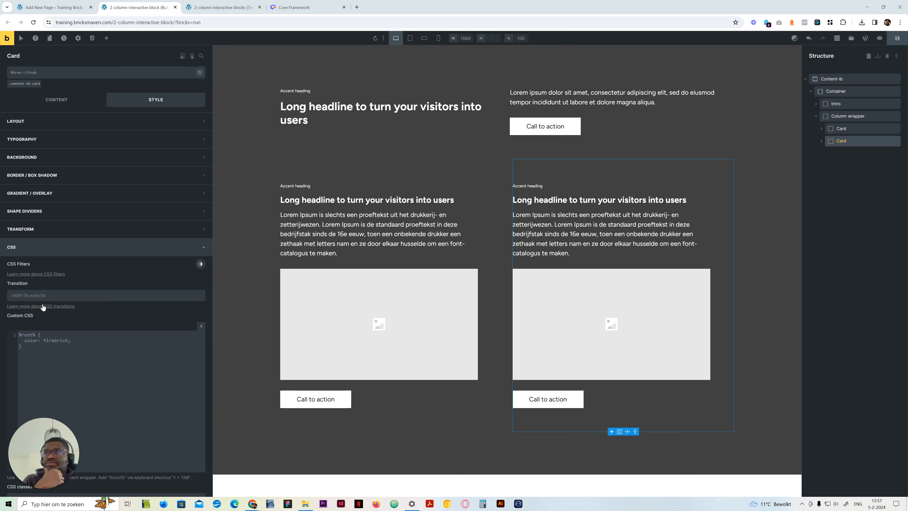
left_click(849, 132)
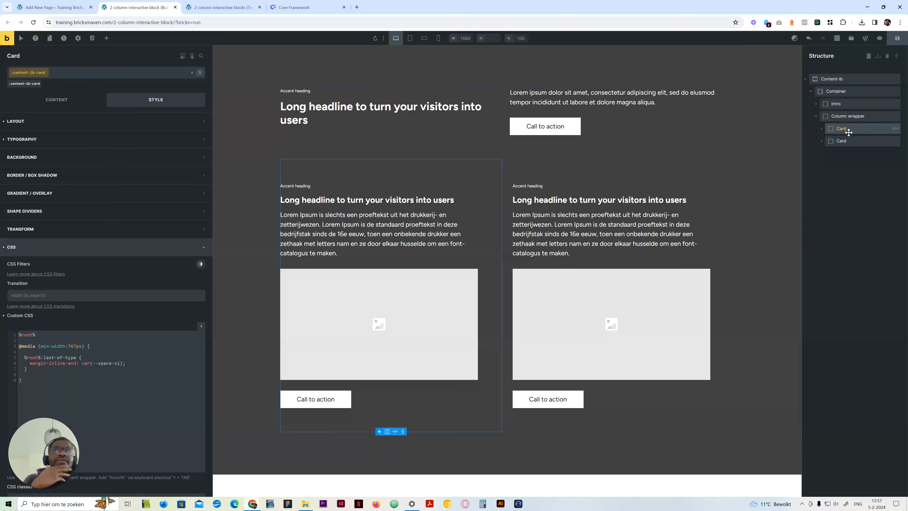
Replace margin with padding in the last-of-type rule so it reads padding-inline-end, and check the second card.
left_click(71, 364)
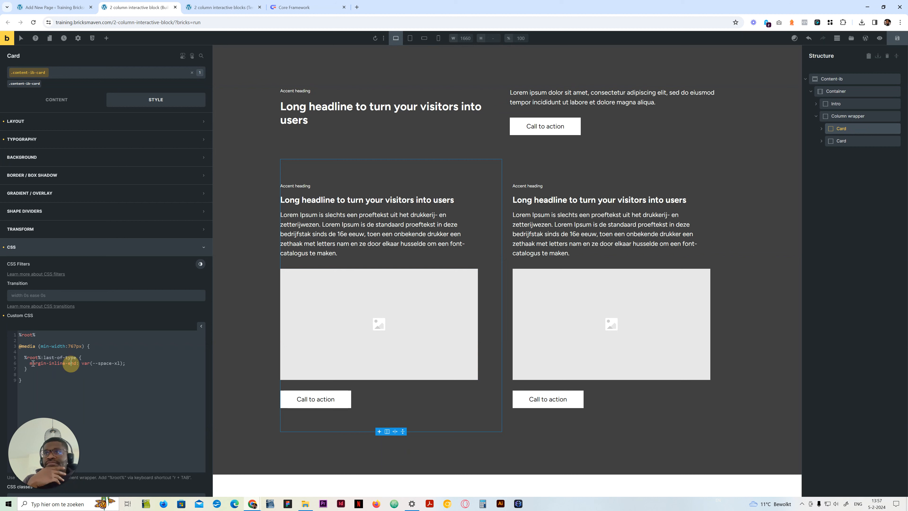
left_click(36, 364)
left_click_drag(36, 364, 28, 363)
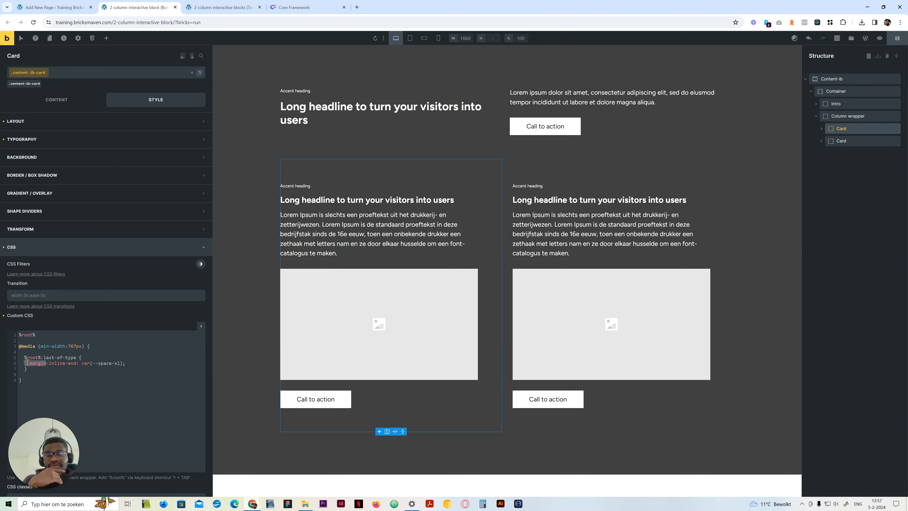
key("BackSpace")
key("BackSpace")
key("BackSpace")
type("padding")
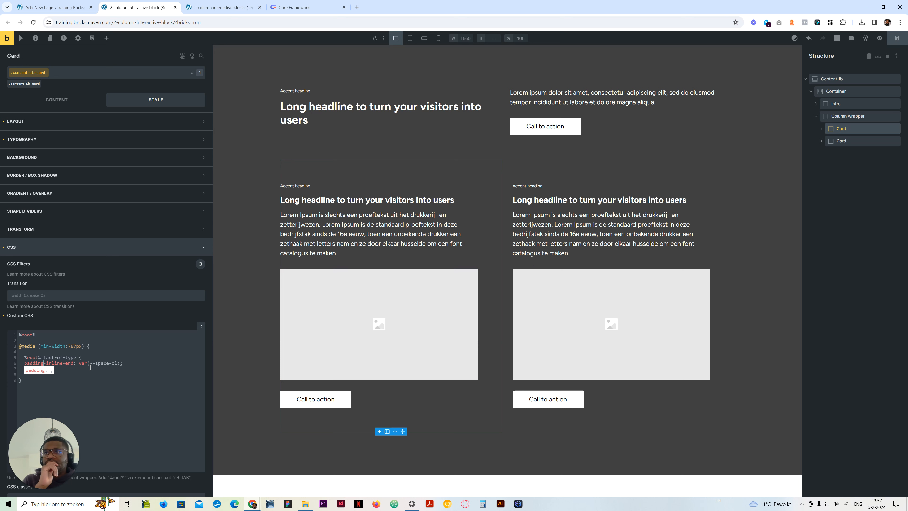
left_click(117, 364)
left_click(86, 363)
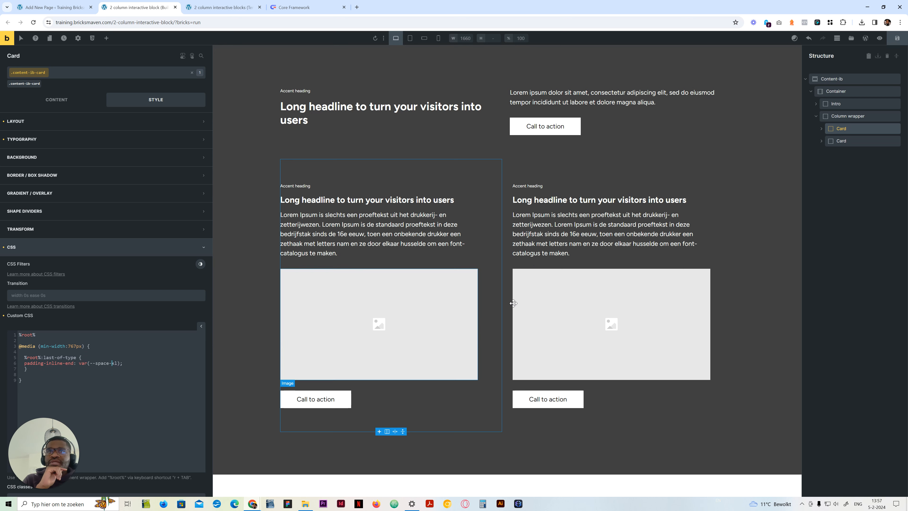
left_click(850, 141)
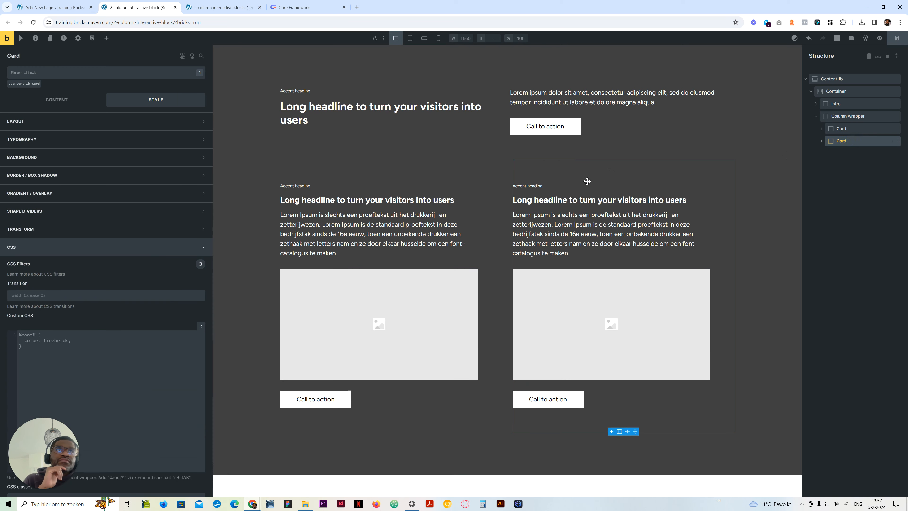
left_click(861, 132)
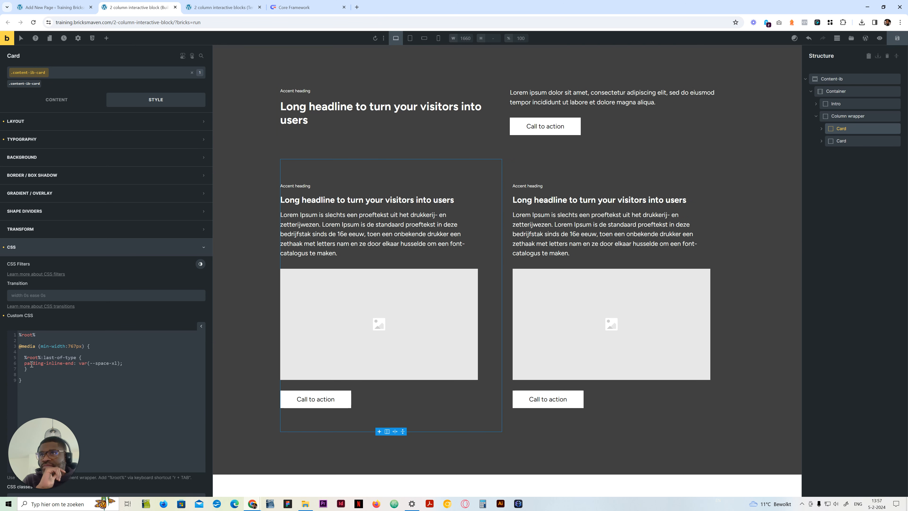
Remove the stray %root% selector above the media query in the card's custom CSS.
left_click(36, 335)
key("BackSpace")
key("BackSpace")
key("BackSpace")
key("BackSpace")
key("BackSpace")
key("BackSpace")
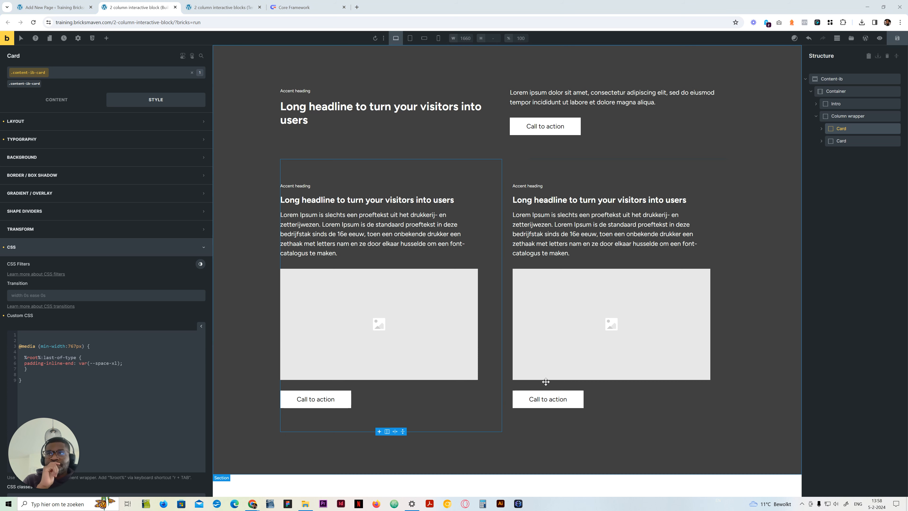
Change the last-of-type rule's property from padding-inline-end to padding-inline-start.
left_click(71, 367)
left_click(71, 363)
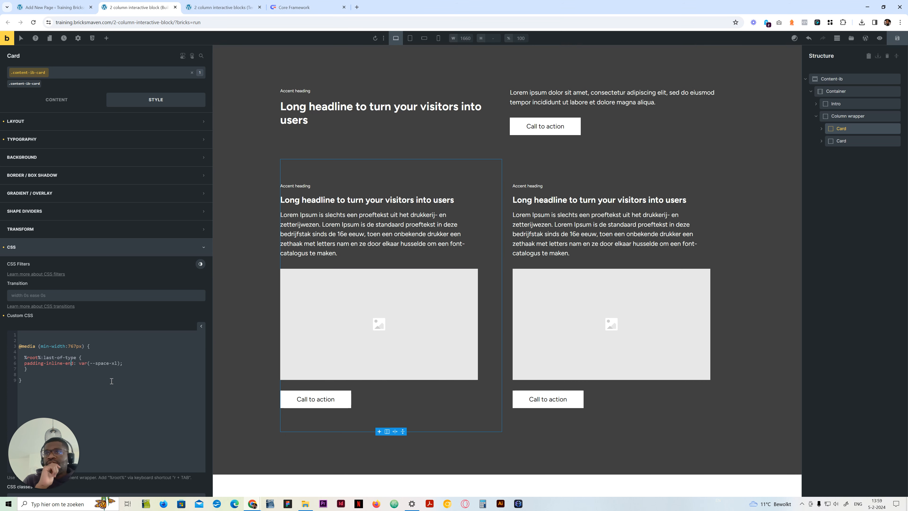
double_click(68, 363)
type("star")
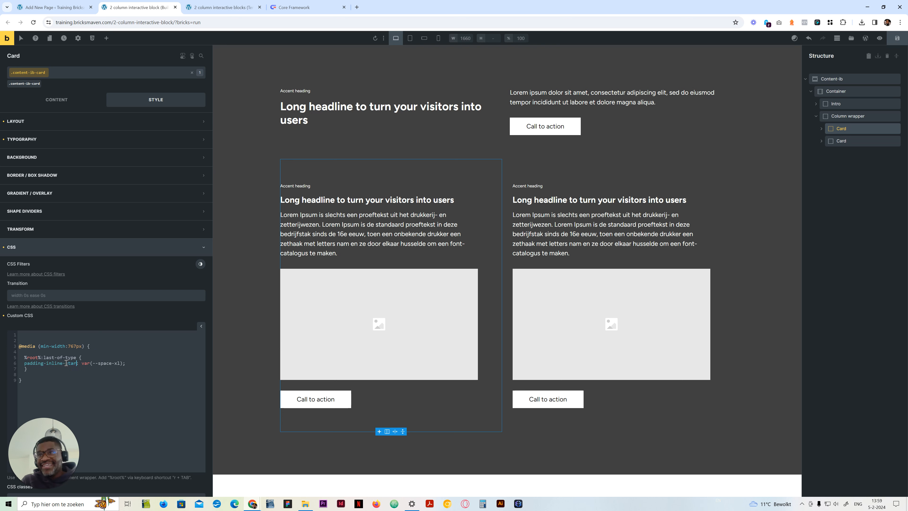
type("t")
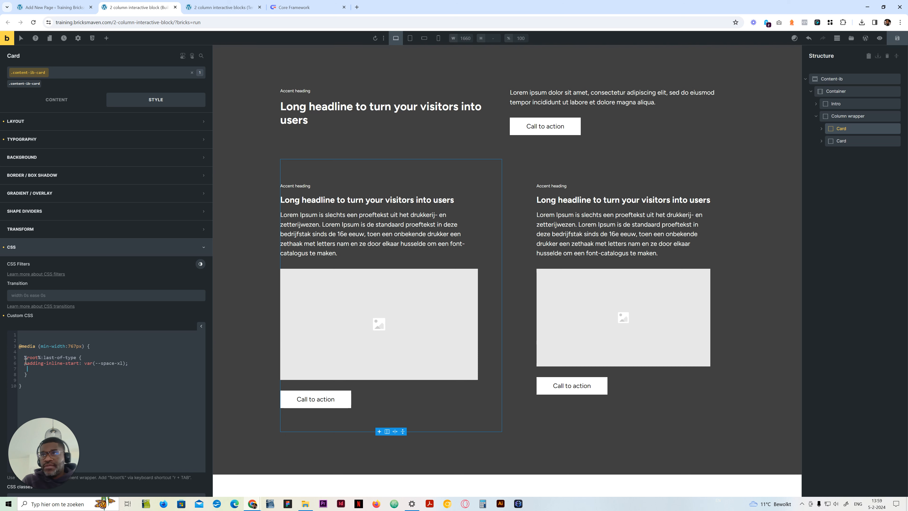
Add a padding-inline-end of 0 to the last-of-type rule, below padding-inline-start.
type("padding-inline-start: var(--space-xl);")
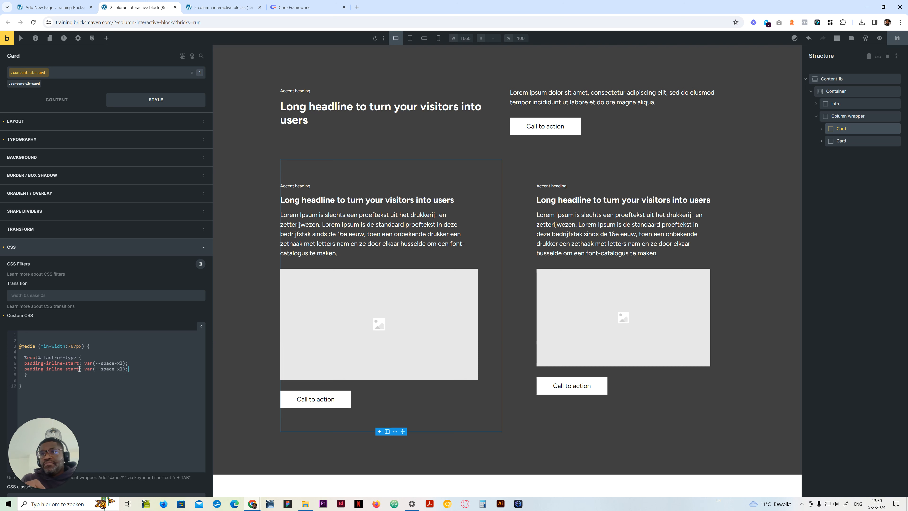
double_click(67, 369)
type("end")
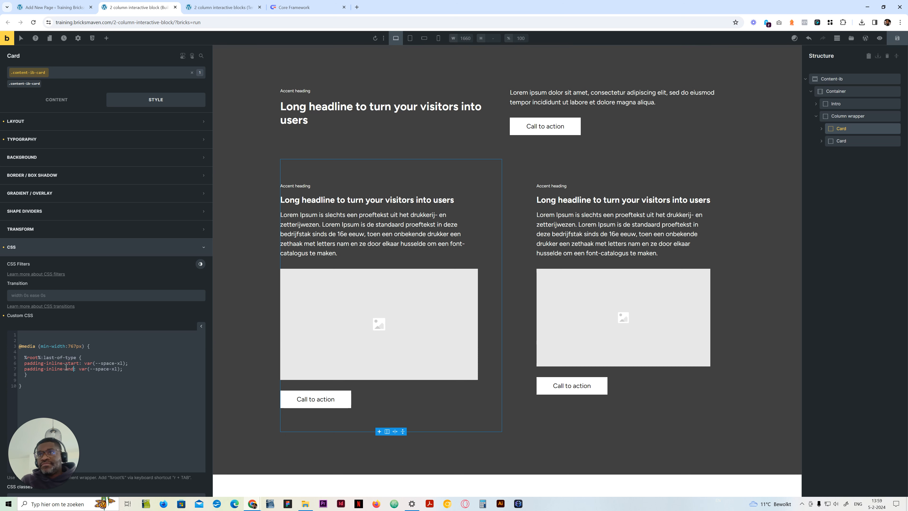
left_click_drag(118, 369, 78, 370)
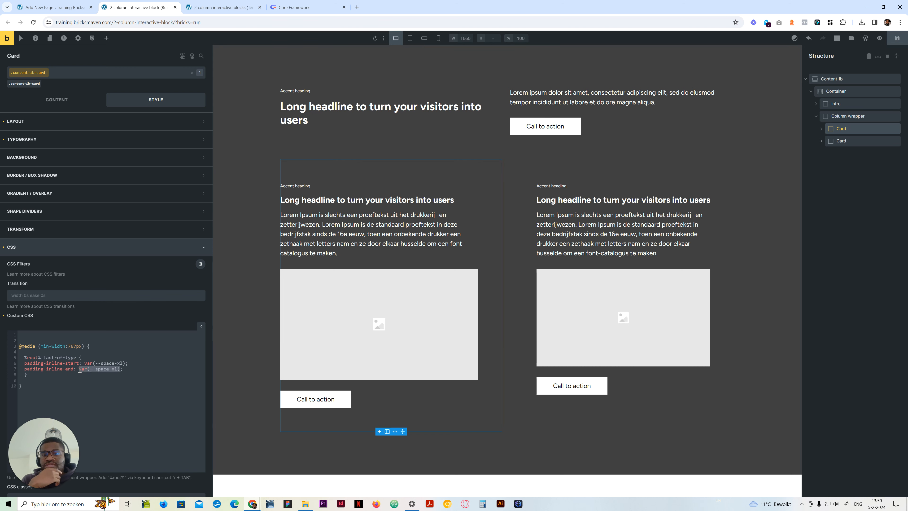
type("0")
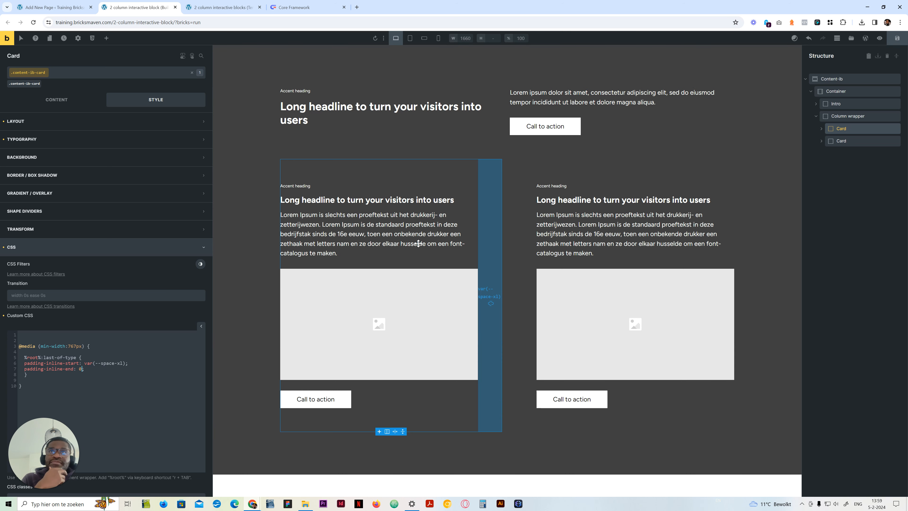
Make room for another rule below the last-of-type rule and check the finished block in the template preview.
left_click(44, 379)
key("Return")
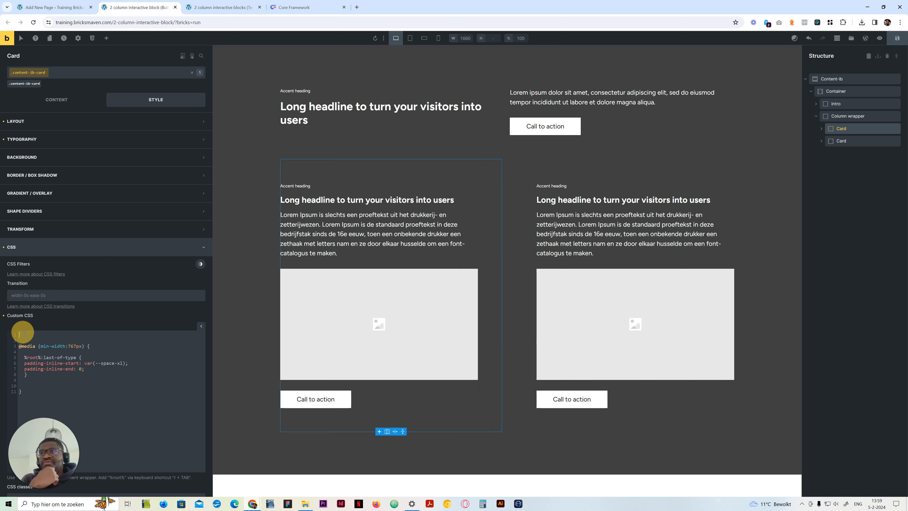
left_click(201, 333)
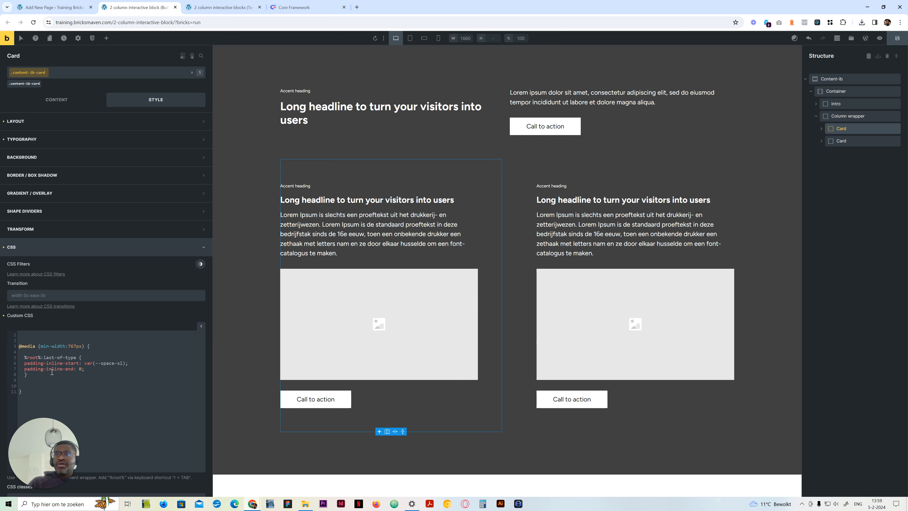
left_click(238, 3)
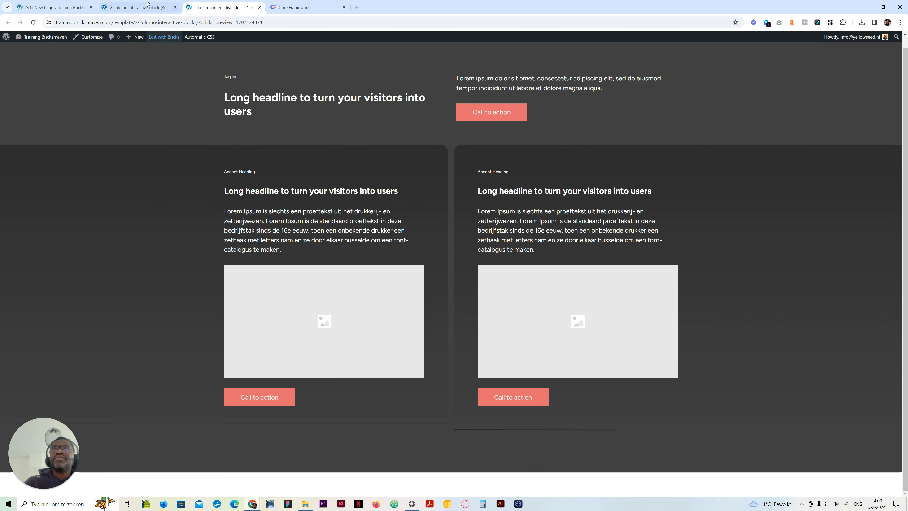
left_click(139, 7)
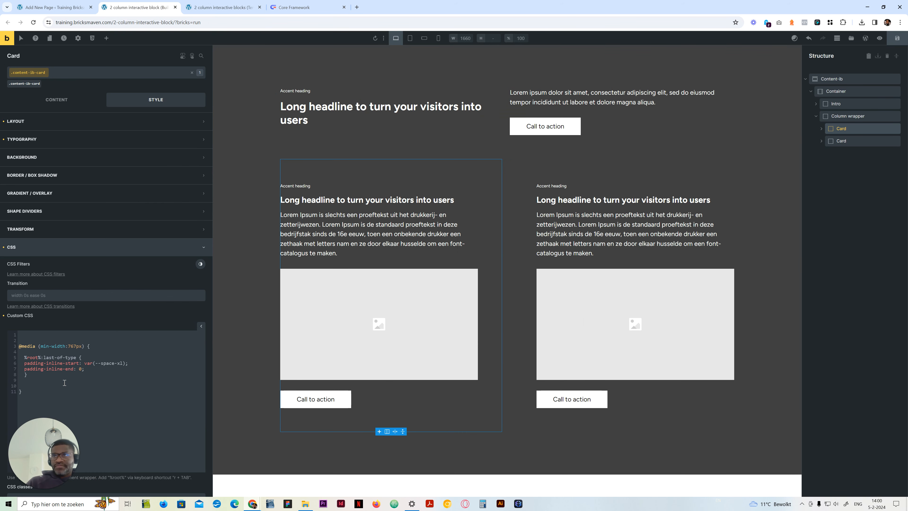
type("r")
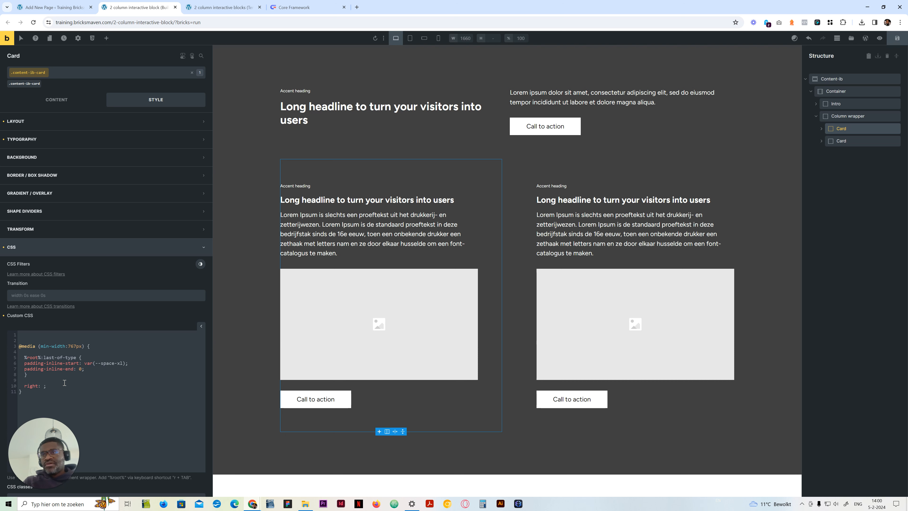
key("BackSpace")
key("BackSpace")
key("BackSpace")
key("BackSpace")
key("BackSpace")
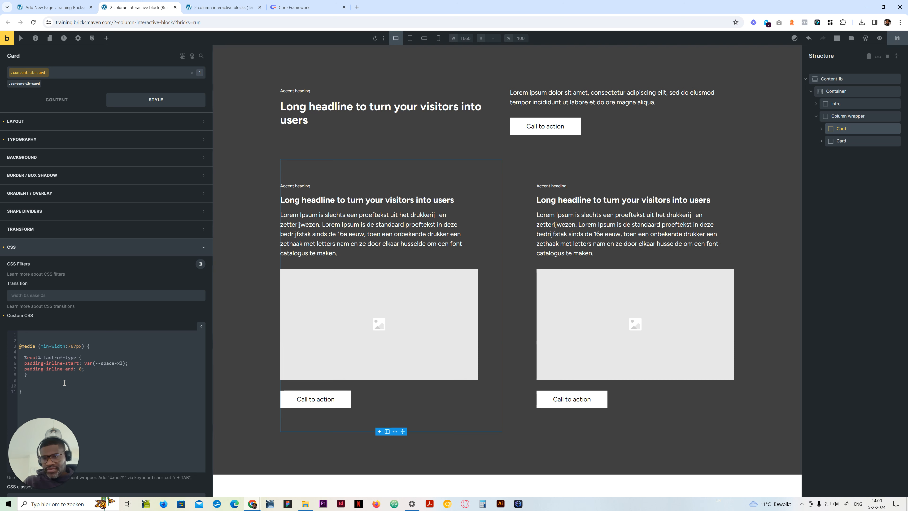
Add a %root%::before rule inside the media query, with its content set to an empty string ('').
type("root%")
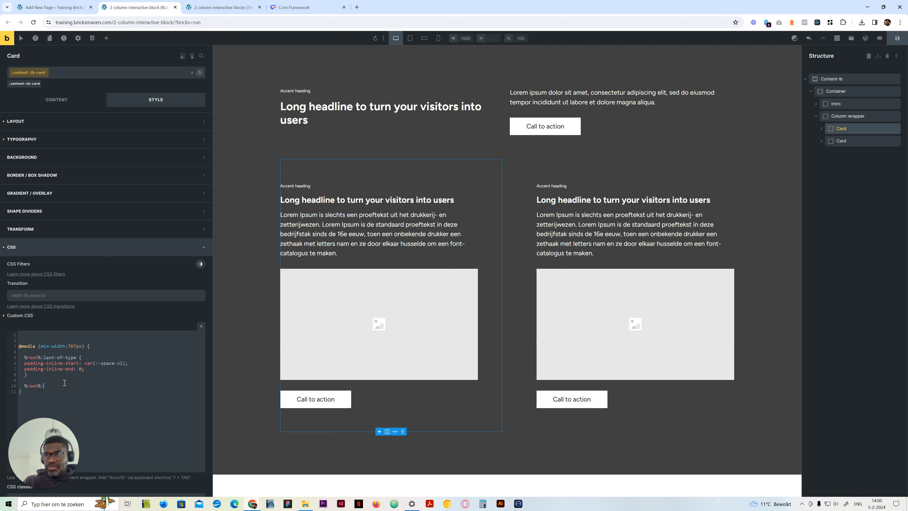
type("::befo")
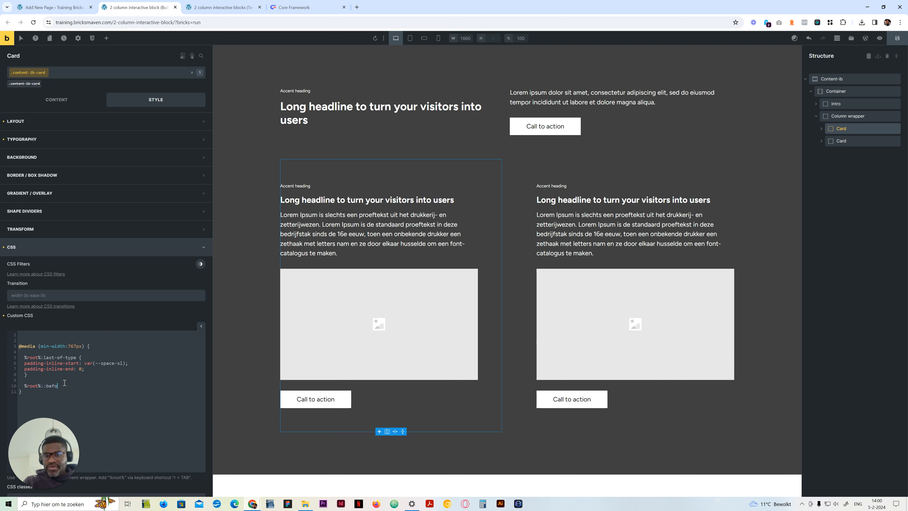
type("re {")
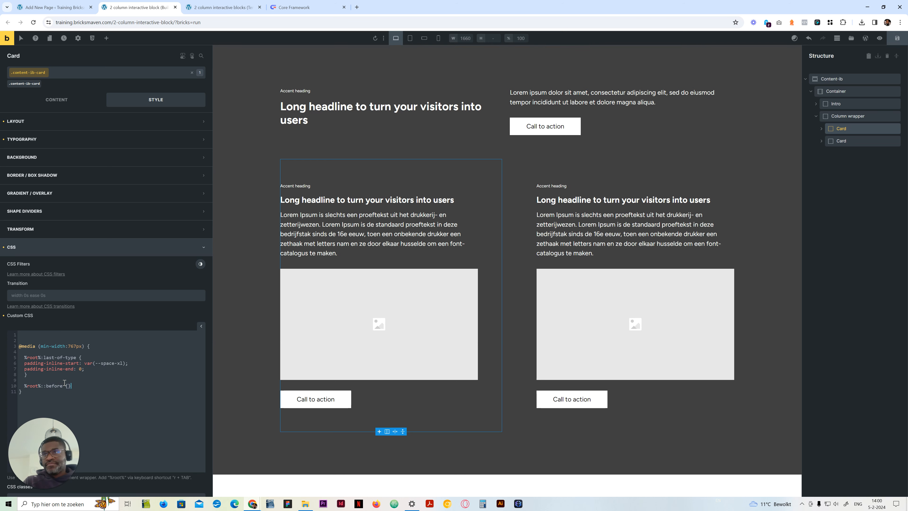
key("Return")
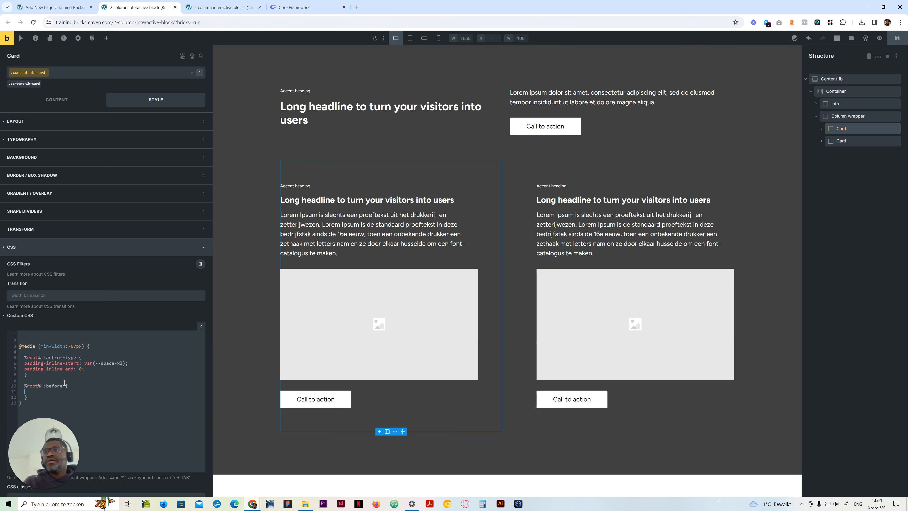
type("content")
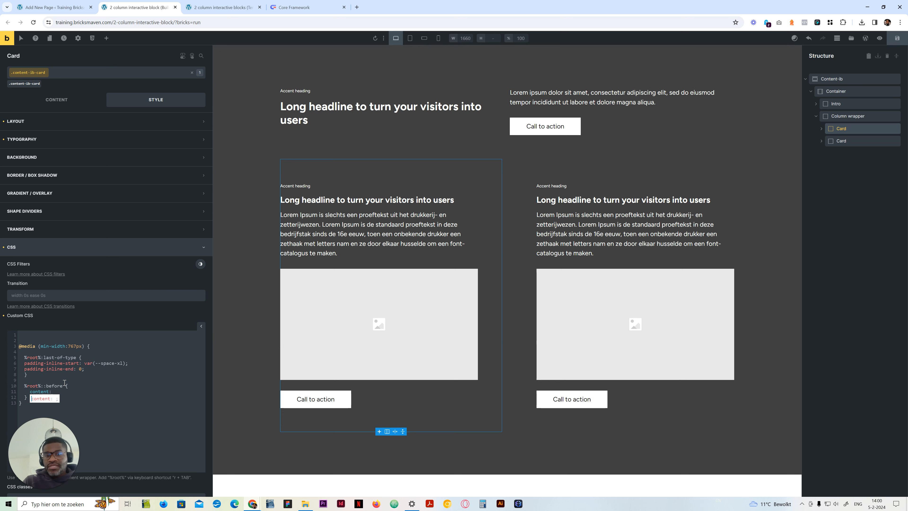
type(":\"\"")
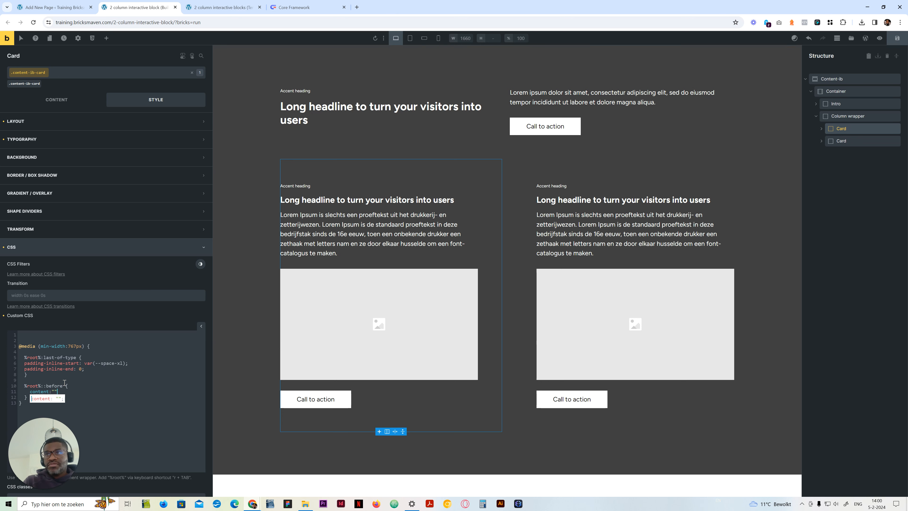
key("BackSpace")
key("BackSpace")
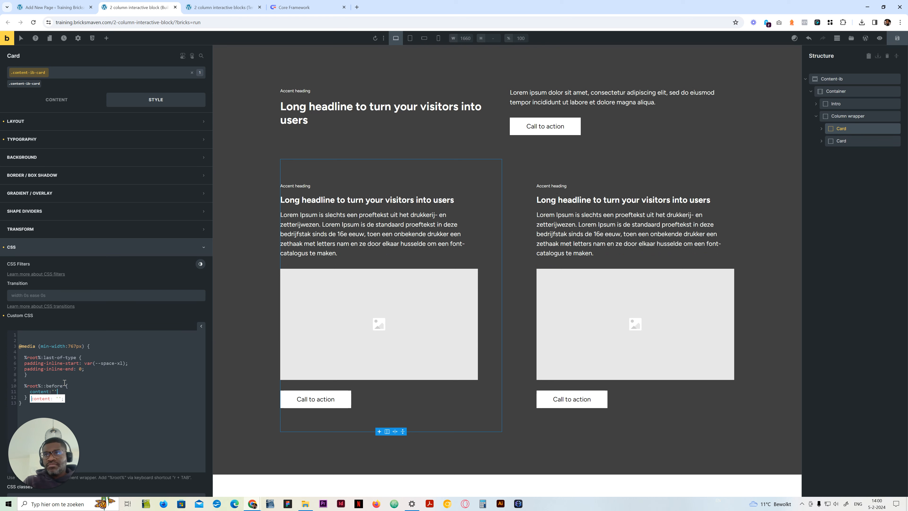
type("'';")
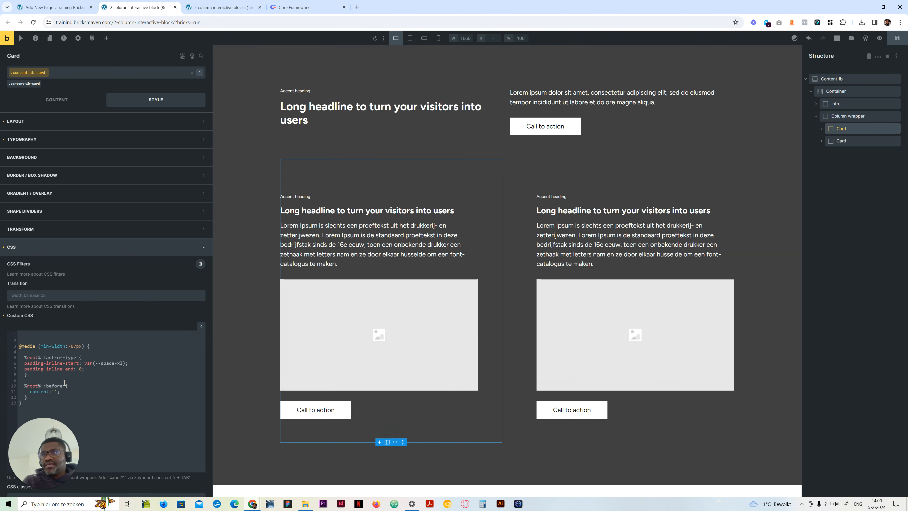
Give the ::before rule the declaration position:absolute.
type("postion")
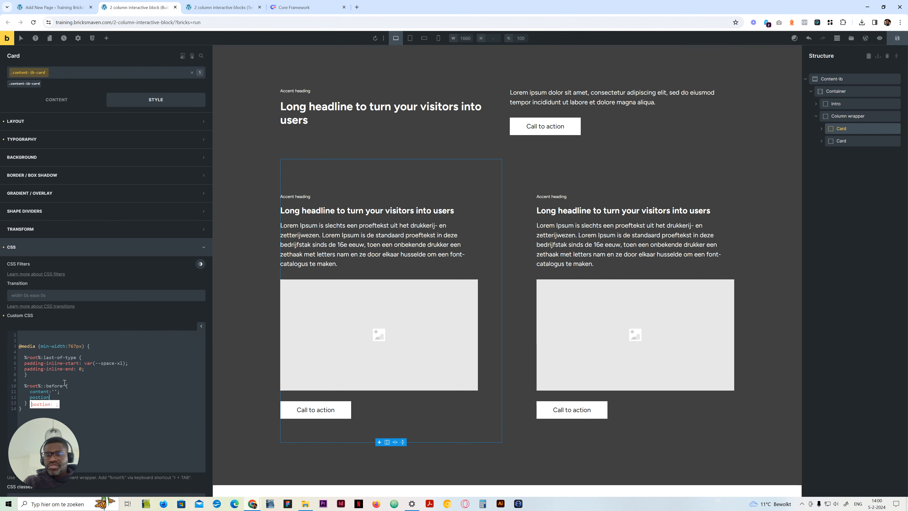
type(":aboslu")
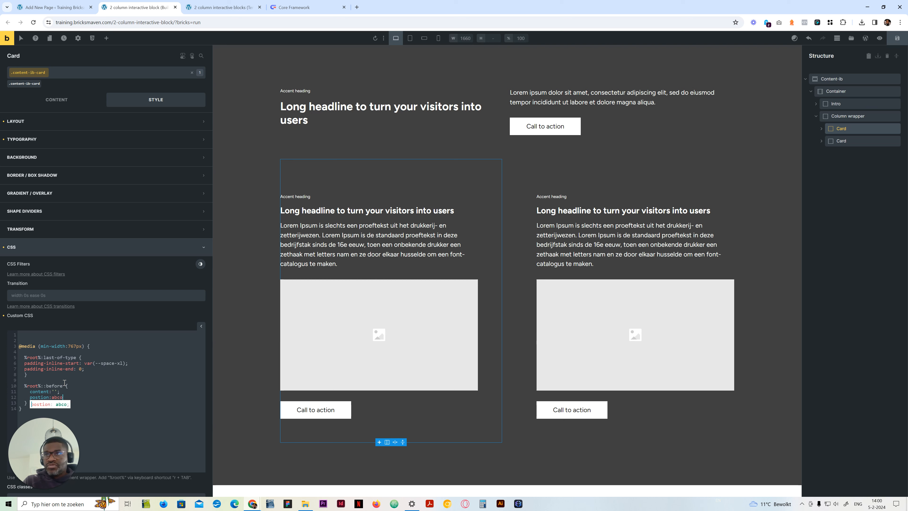
key("BackSpace")
key("BackSpace")
key("BackSpace")
key("BackSpace")
type("solute")
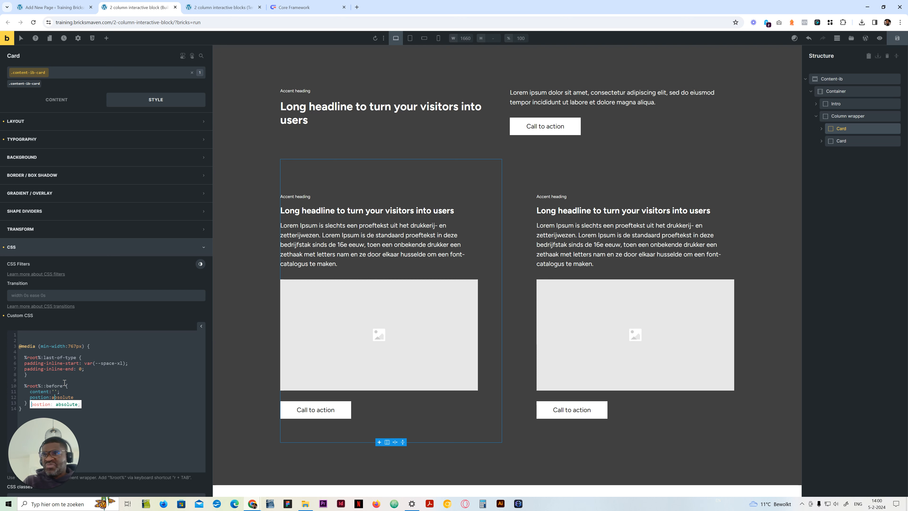
key("Right")
type("i")
key("End")
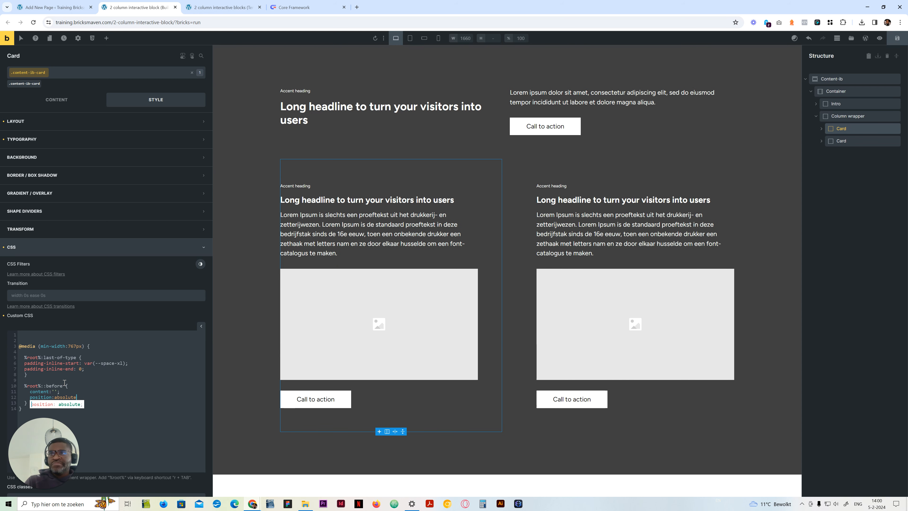
type(";")
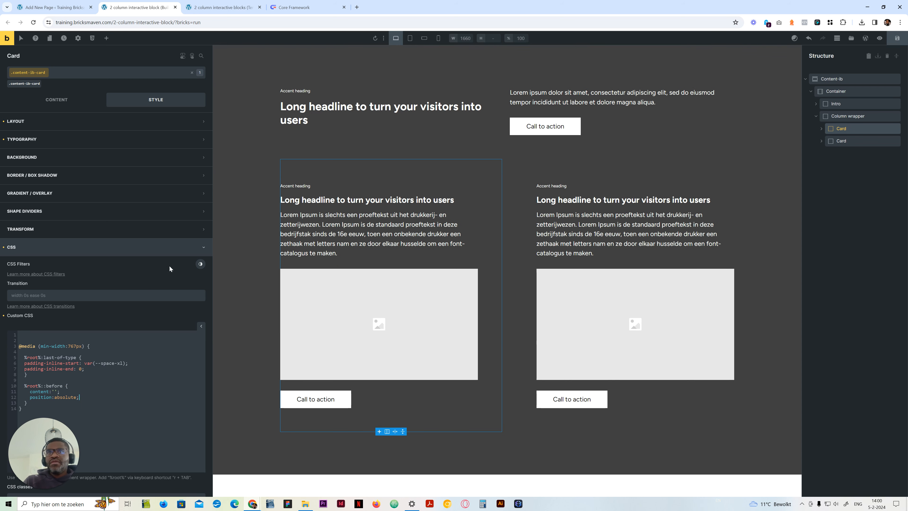
Set the position of the .content-ib-card class to relative in its layout settings.
left_click(89, 127)
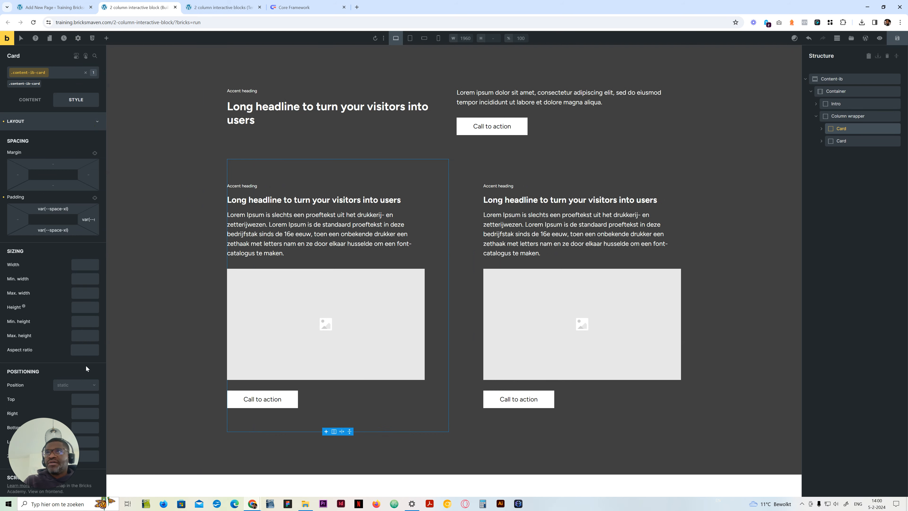
left_click(74, 249)
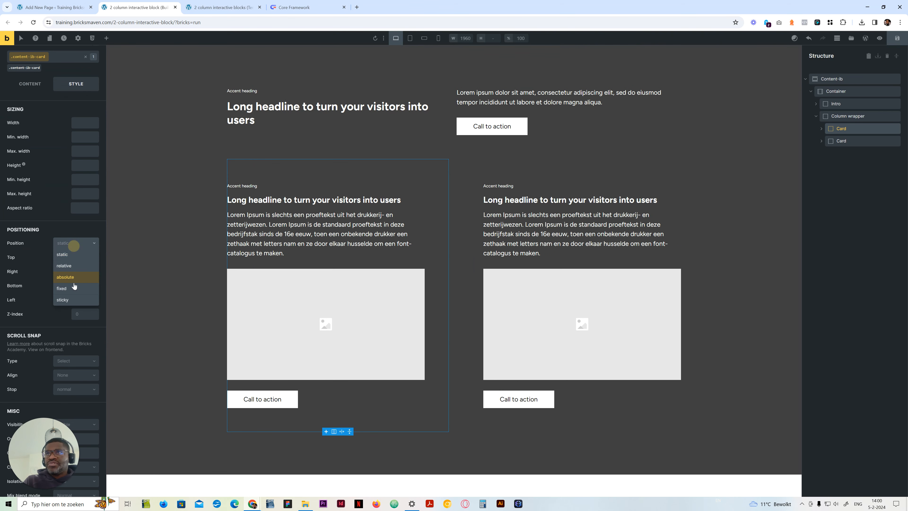
left_click(72, 264)
scroll(56, 180, "up", 1)
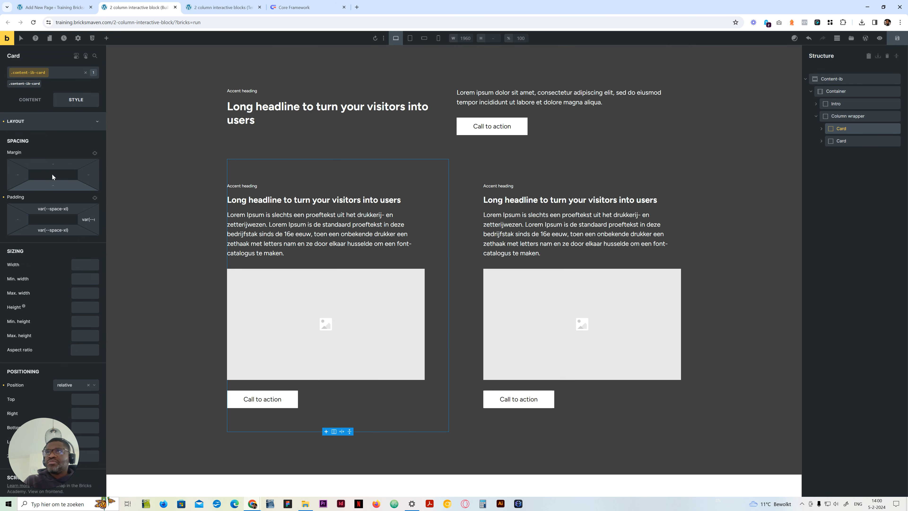
left_click(54, 121)
Add top:0, bottom:0 and right:0 to the ::before rule in the card's custom CSS.
left_click(35, 251)
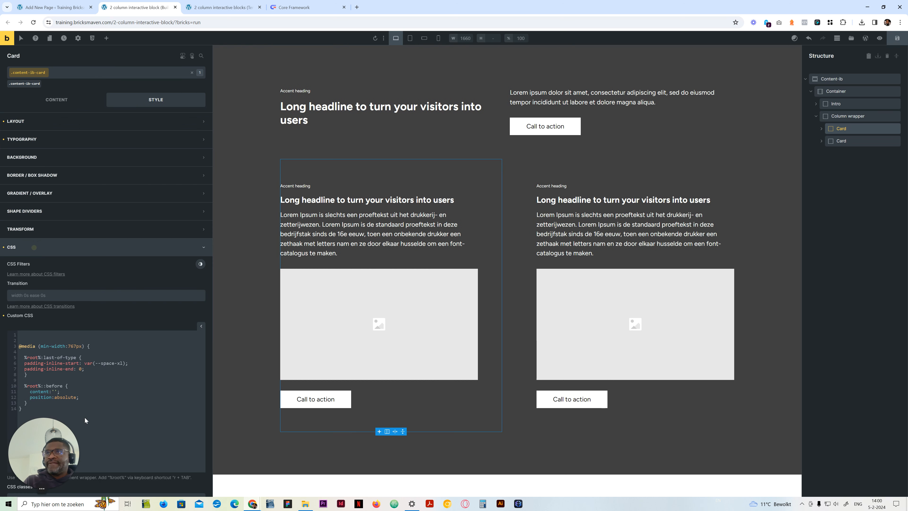
scroll(81, 329, "down", 2)
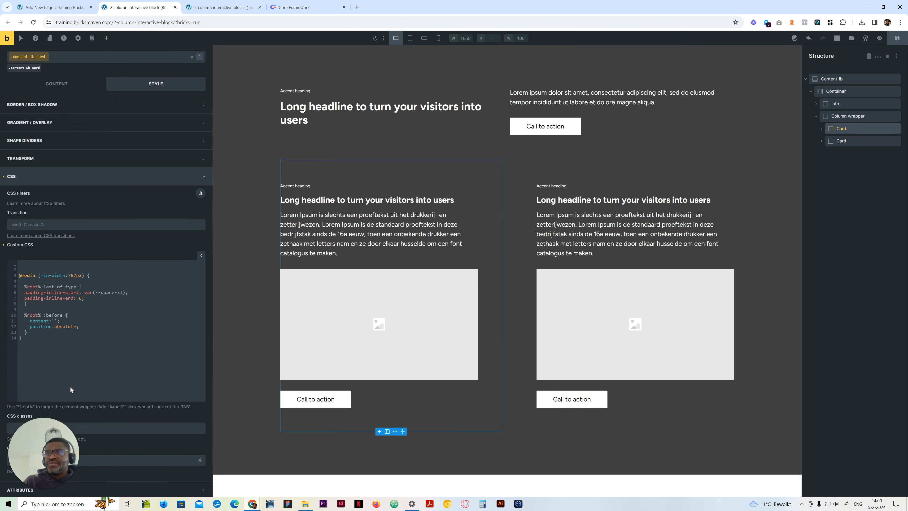
left_click(84, 326)
key("Return")
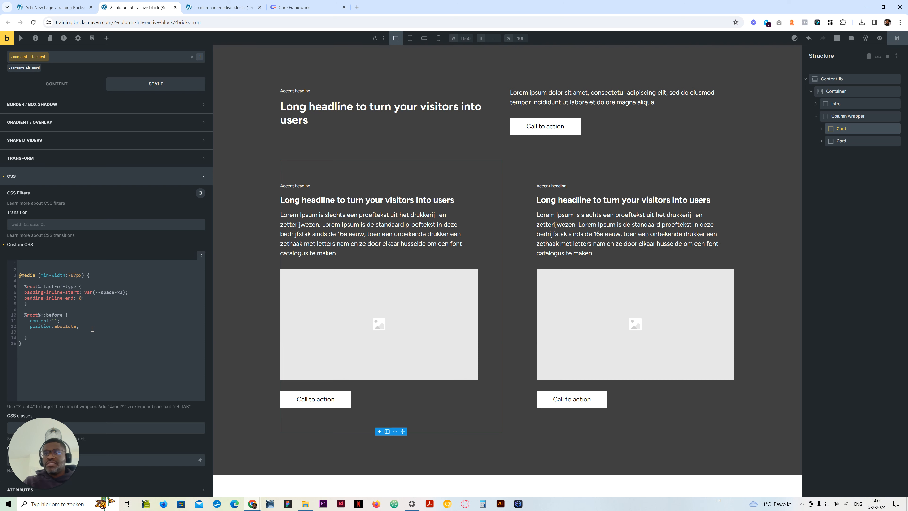
type("top:0;")
key("Return")
type("bottom:0;")
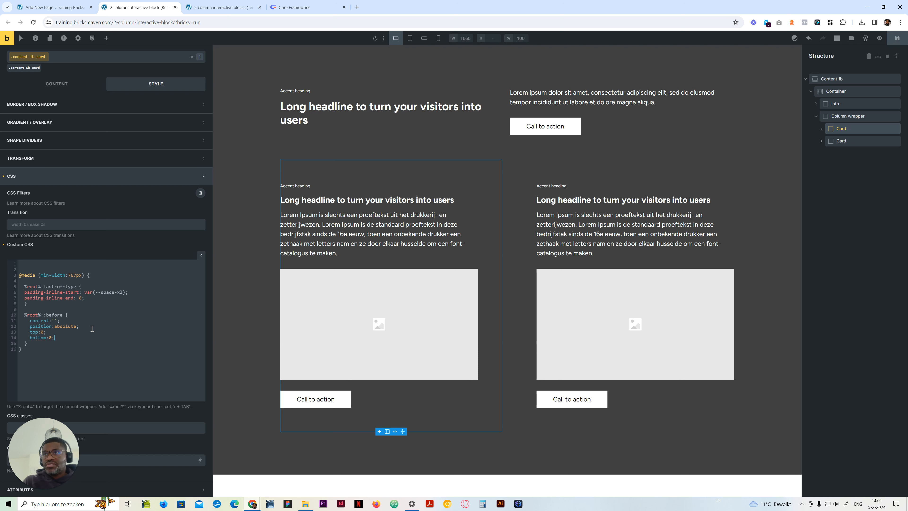
key("Return")
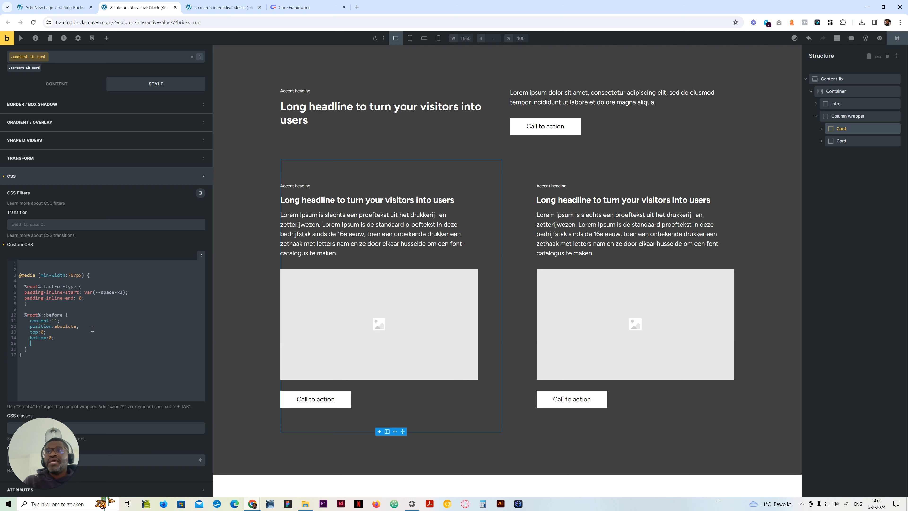
type("right:0;")
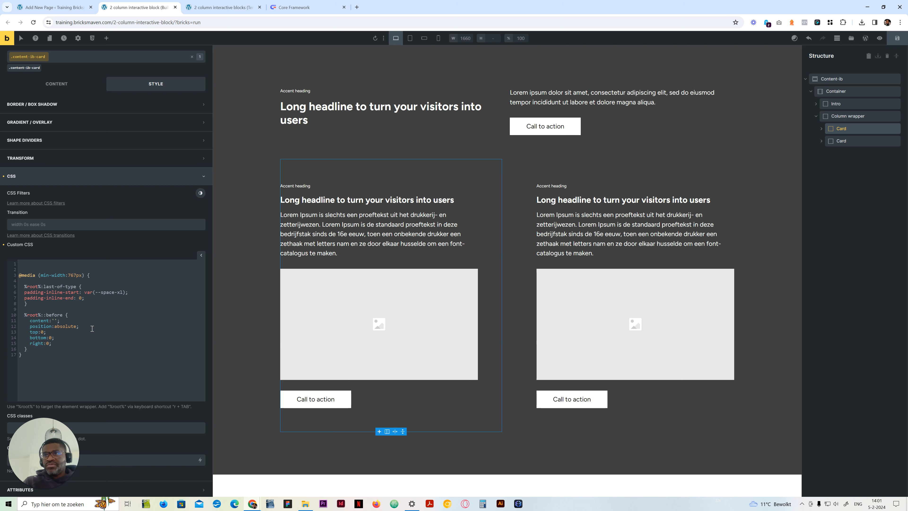
Add width:50vw and height:100% to the ::before rule, below right:0.
key("Return")
type("width")
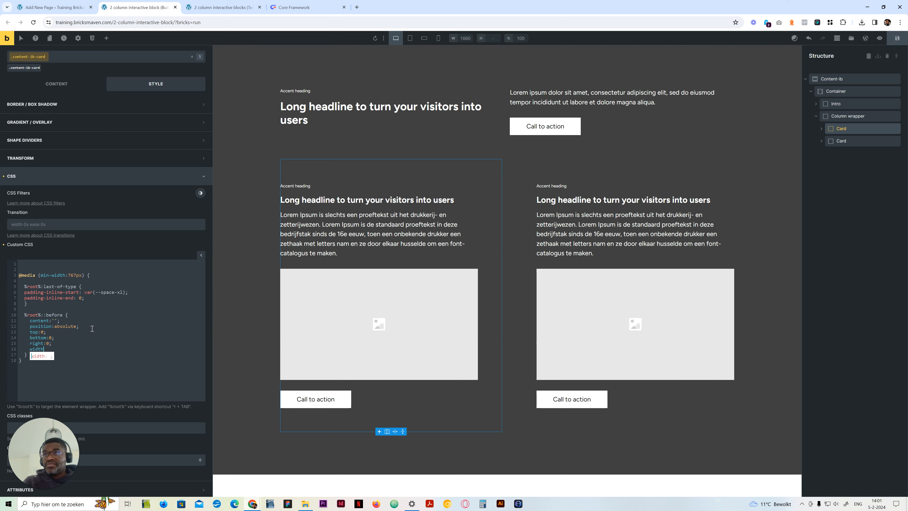
type(":50v")
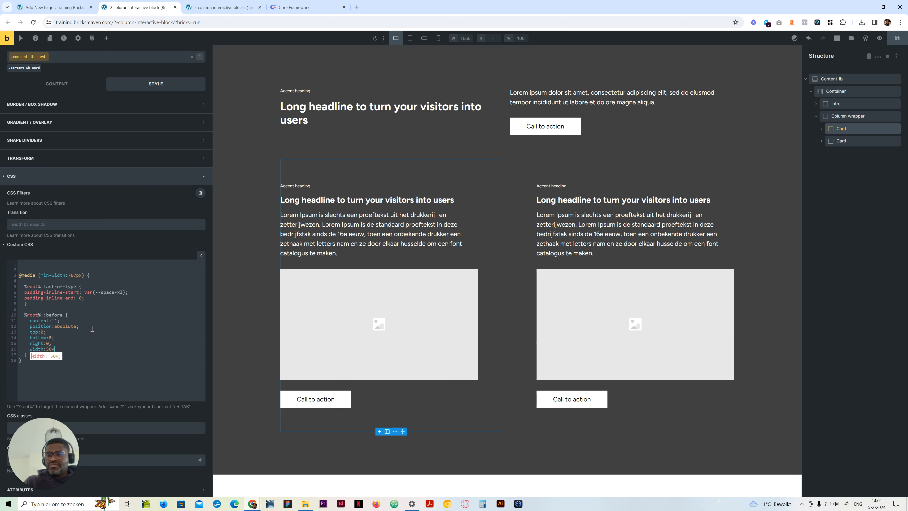
type("w")
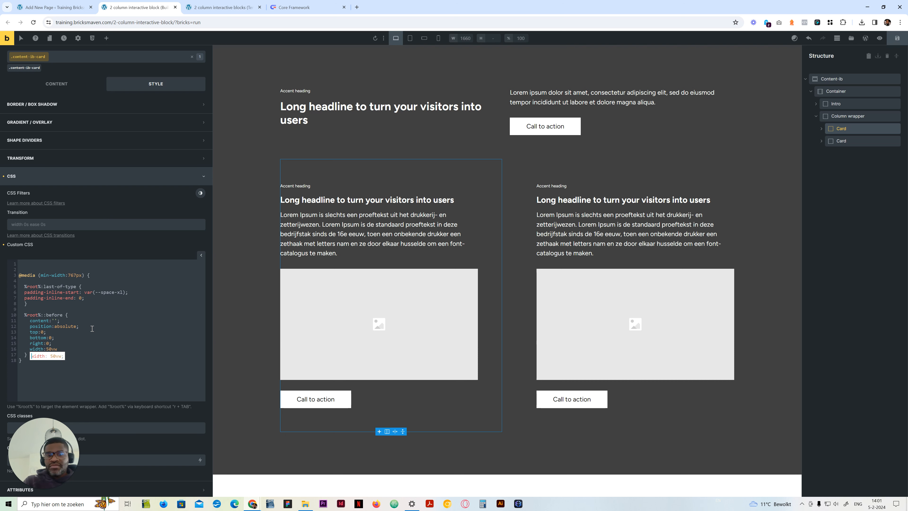
type(";")
key("Return")
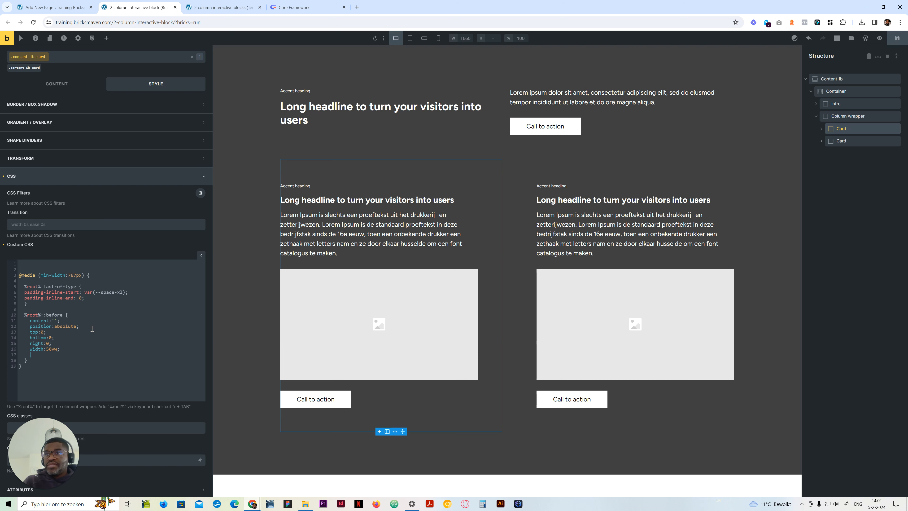
type("height")
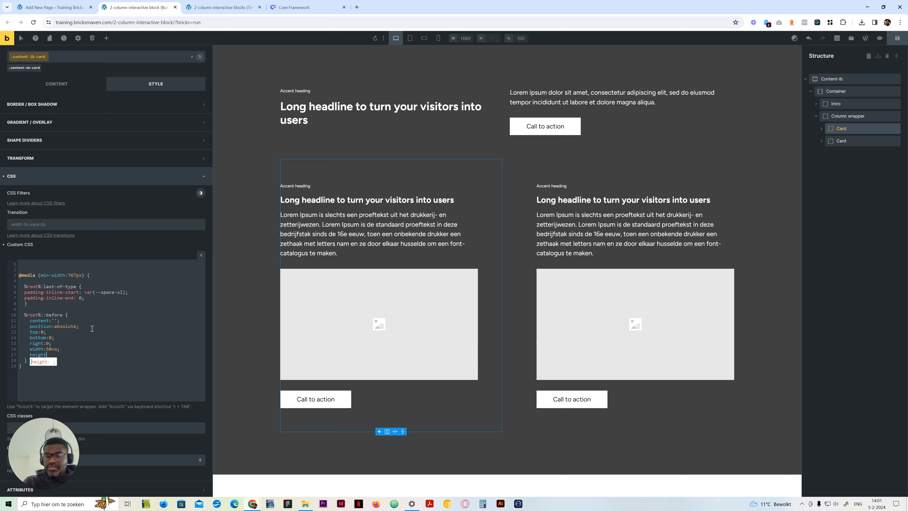
type(":100%")
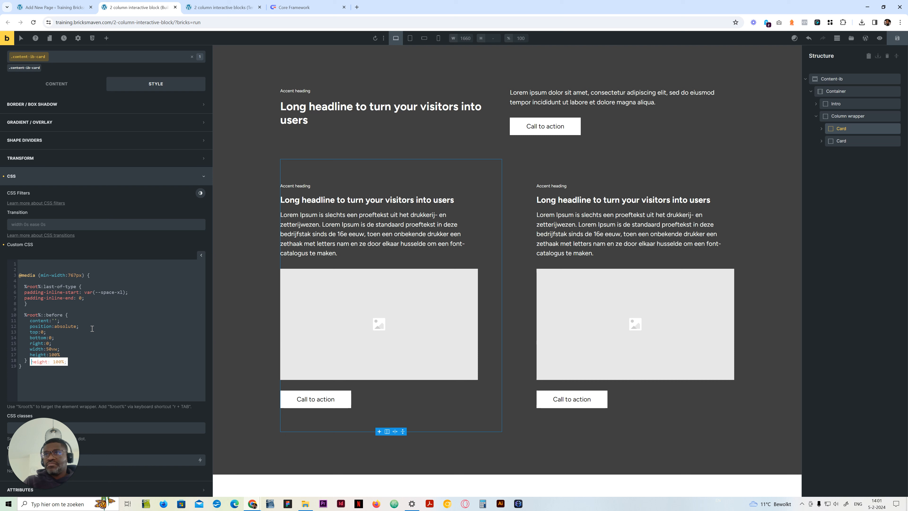
type(";'")
key("Return")
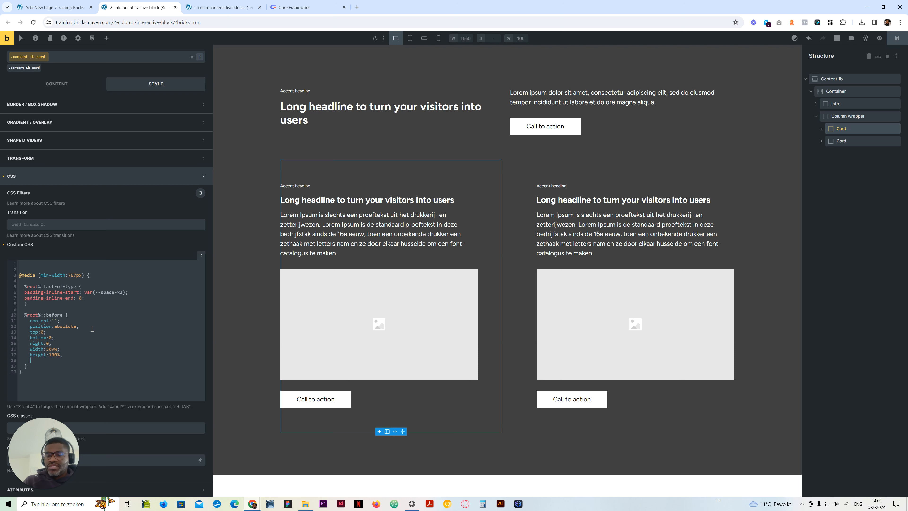
Begin a background declaration in the ::before rule, below the height.
type("background")
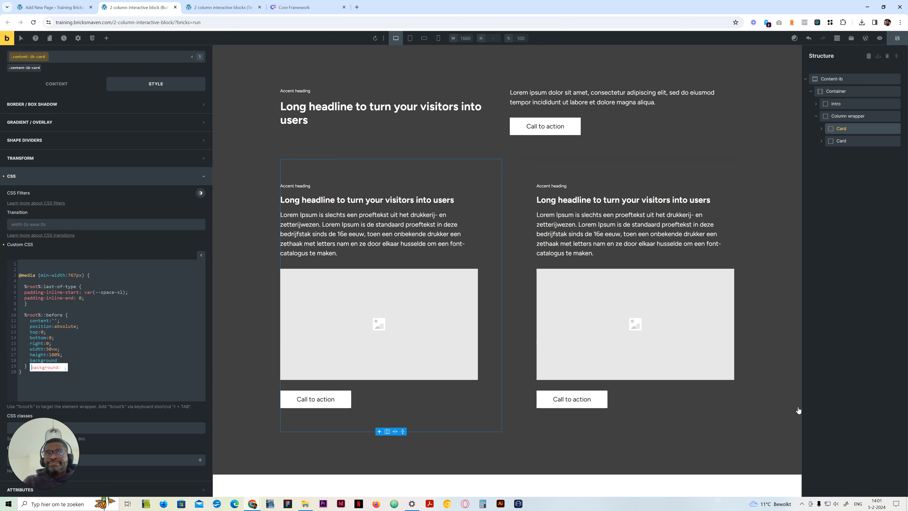
left_click(76, 372)
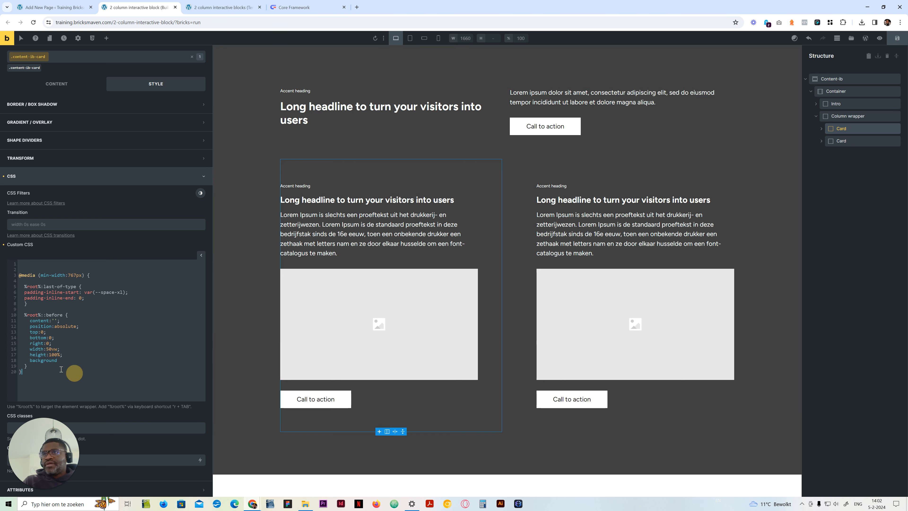
left_click(77, 360)
type("-color:")
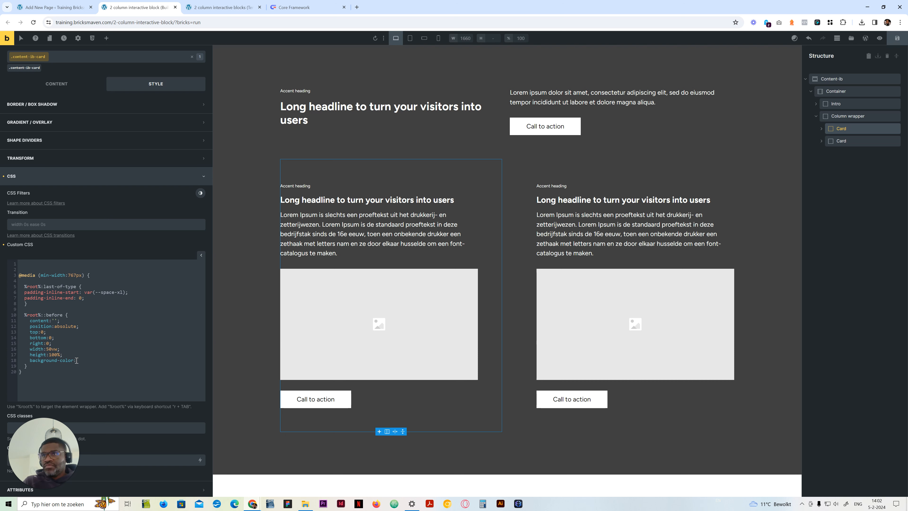
key("BackSpace")
key("BackSpace")
key("BackSpace")
key("BackSpace")
key("BackSpace")
key("BackSpace")
key("BackSpace")
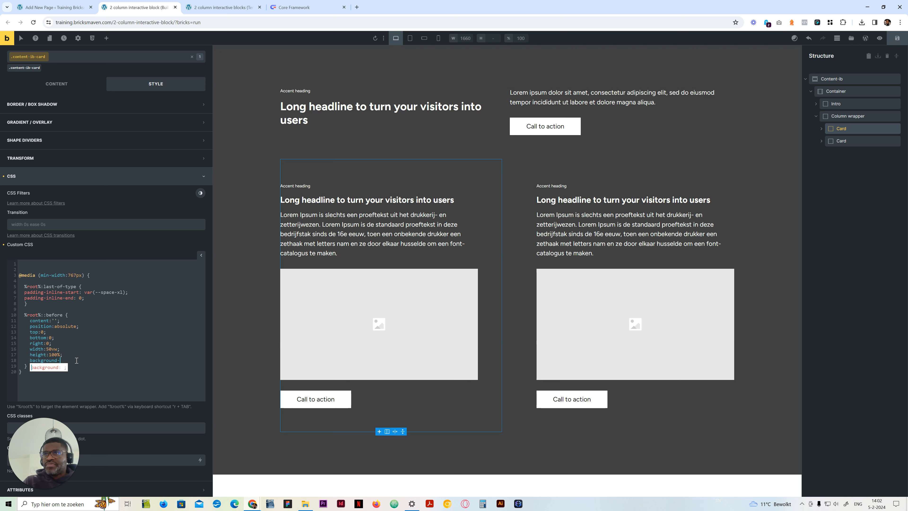
Give the background declaration an empty linear-gradient() function as its value, with no space before the parentheses.
type(": ")
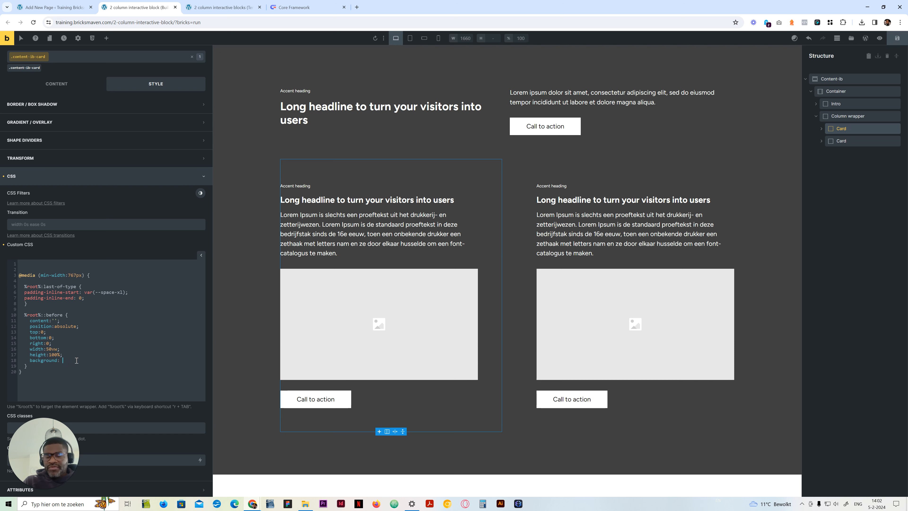
type("linea")
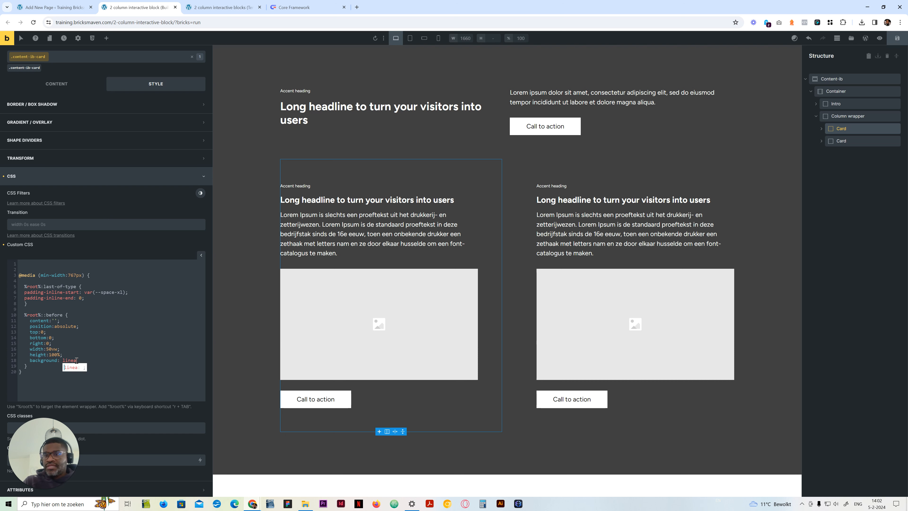
type("r-gradient")
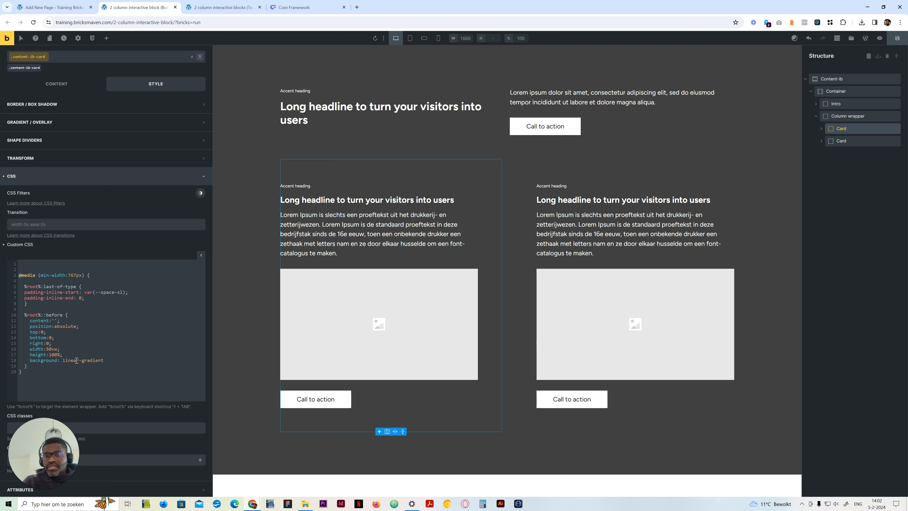
type(" (")
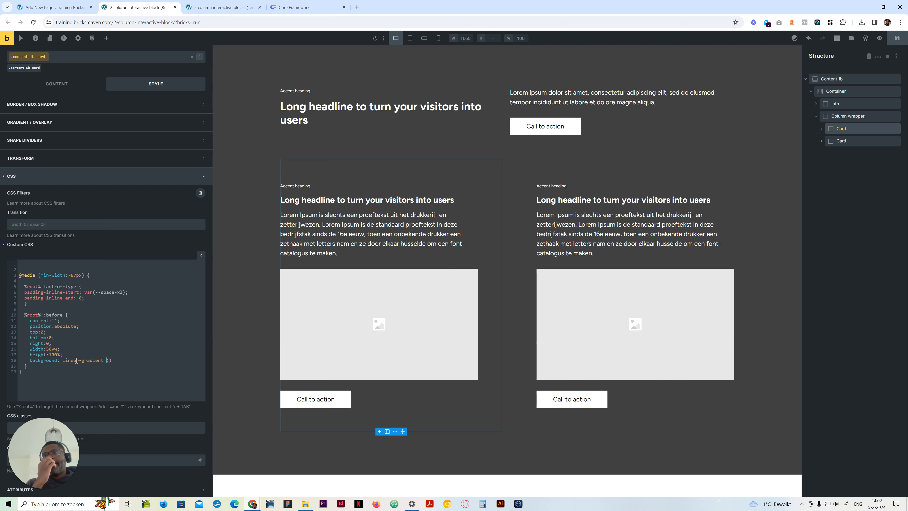
key("Left")
key("BackSpace")
key("Right")
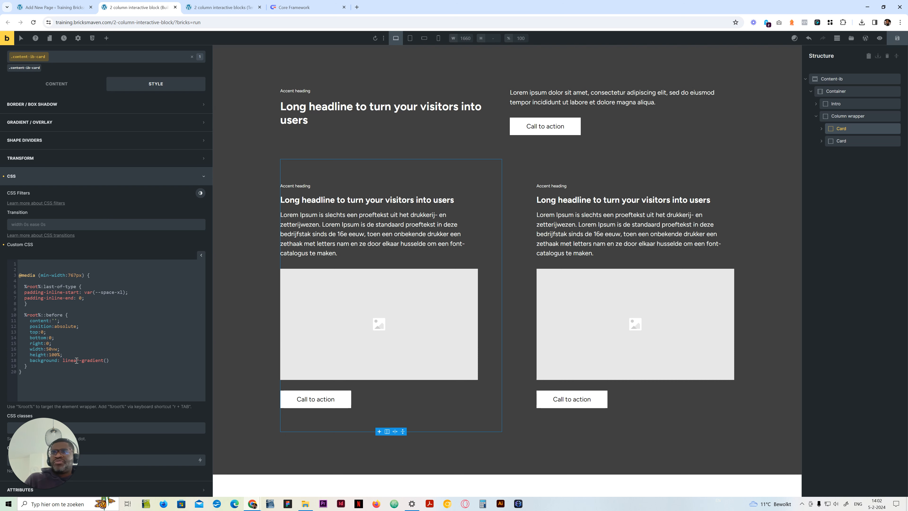
Enter var(--neutral-trans-40) as the first colour of the linear gradient.
type("var(")
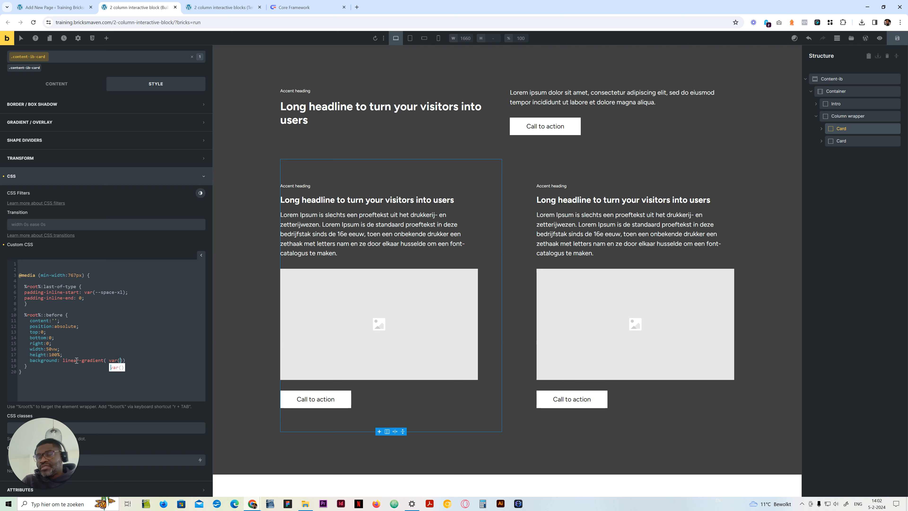
type("--neutral")
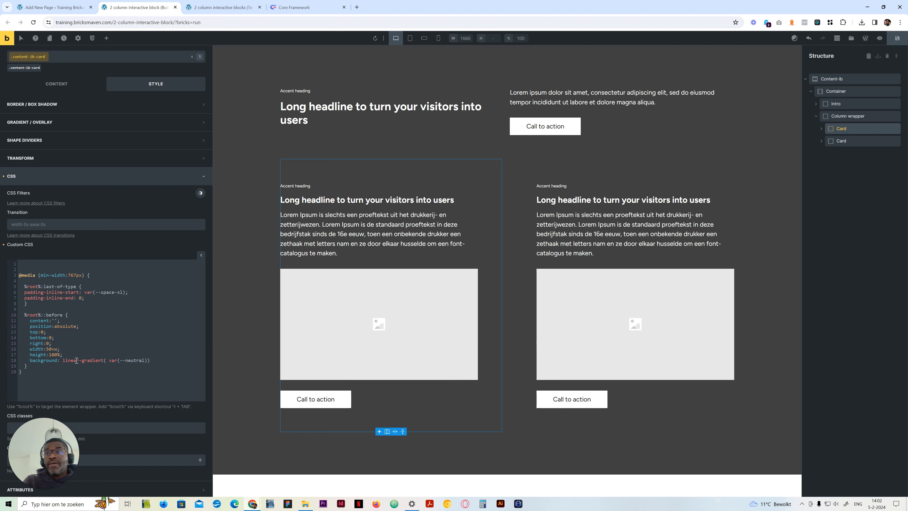
type("-trans-40")
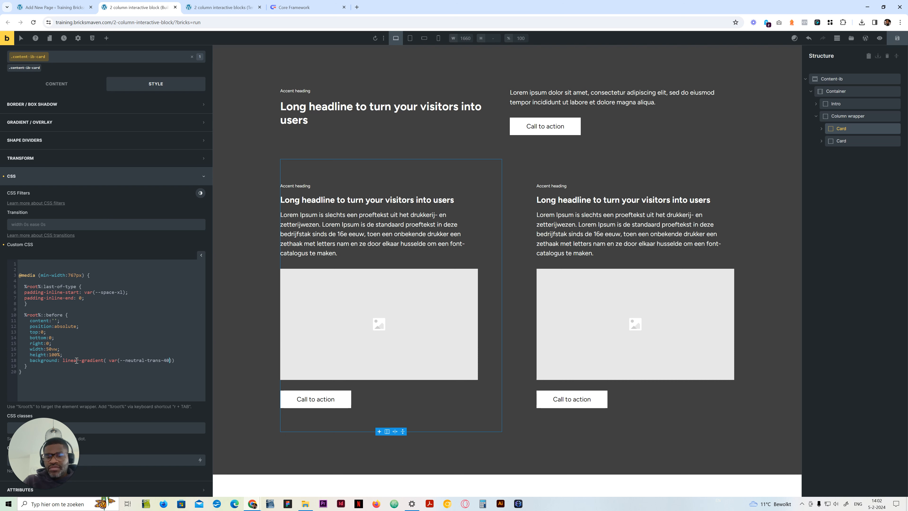
key("ctrl+shift+Left")
key("ctrl+shift+Left")
key("ctrl+shift+Left")
key("ctrl+shift+Left")
key("Right")
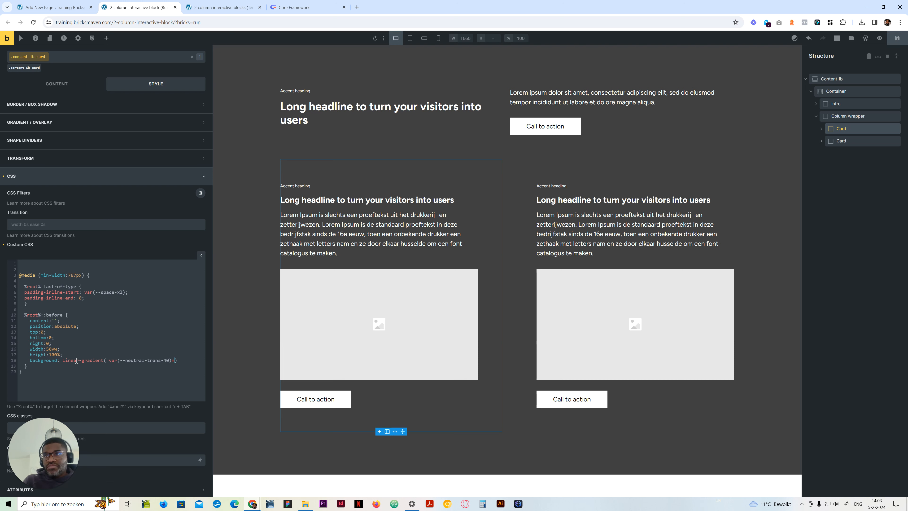
Add var(--neutral-dark) as the gradient's second colour and end the background declaration with a semicolon.
type(",")
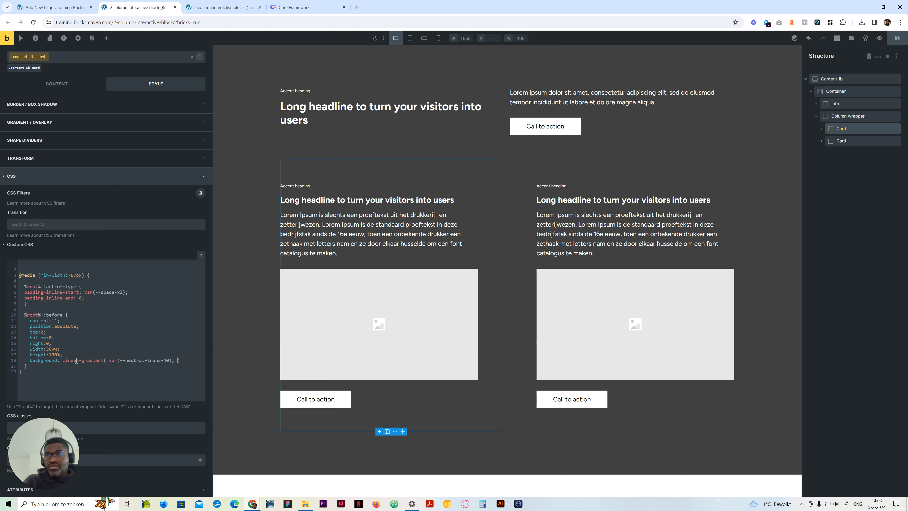
type("var(--neutral-trans-40)")
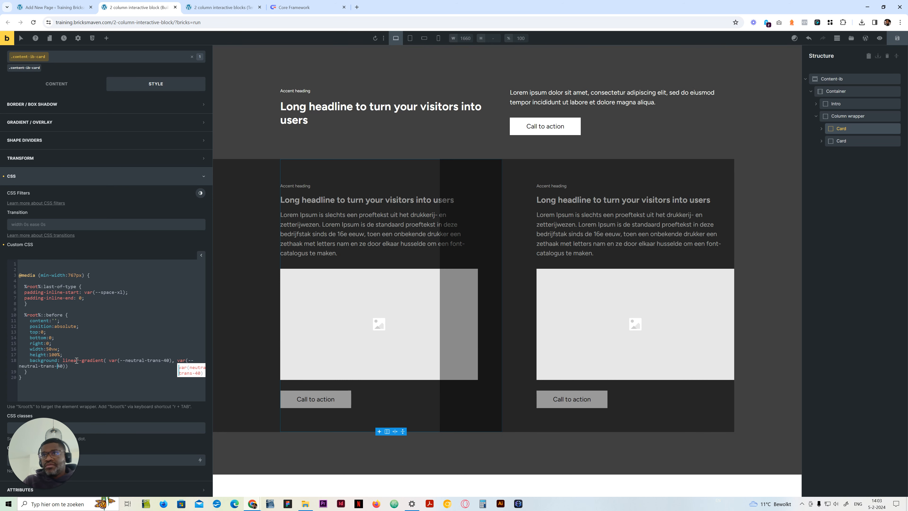
key("BackSpace")
key("BackSpace")
key("BackSpace")
key("BackSpace")
key("BackSpace")
key("BackSpace")
key("BackSpace")
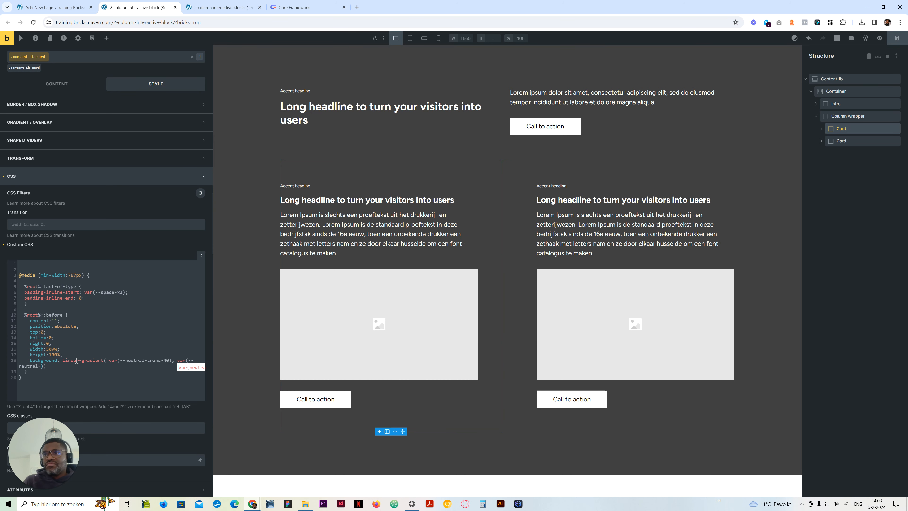
type("dark")
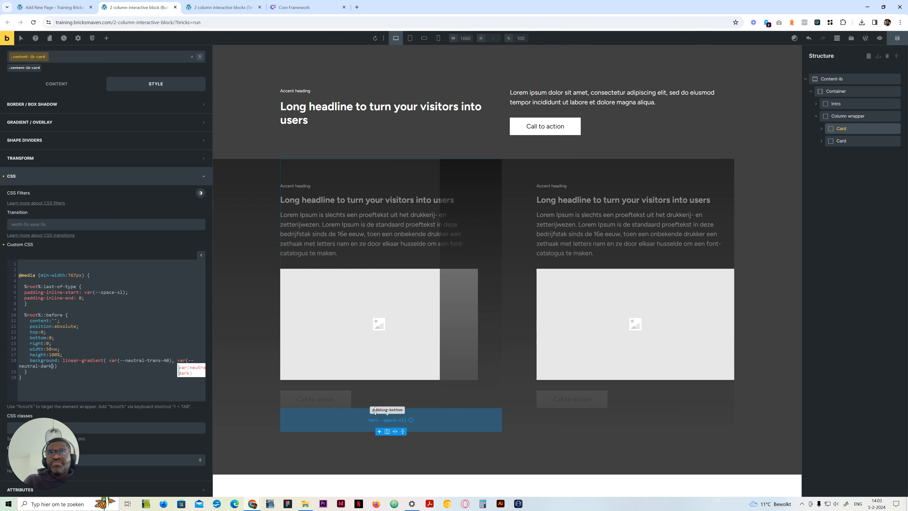
left_click(67, 374)
left_click(69, 366)
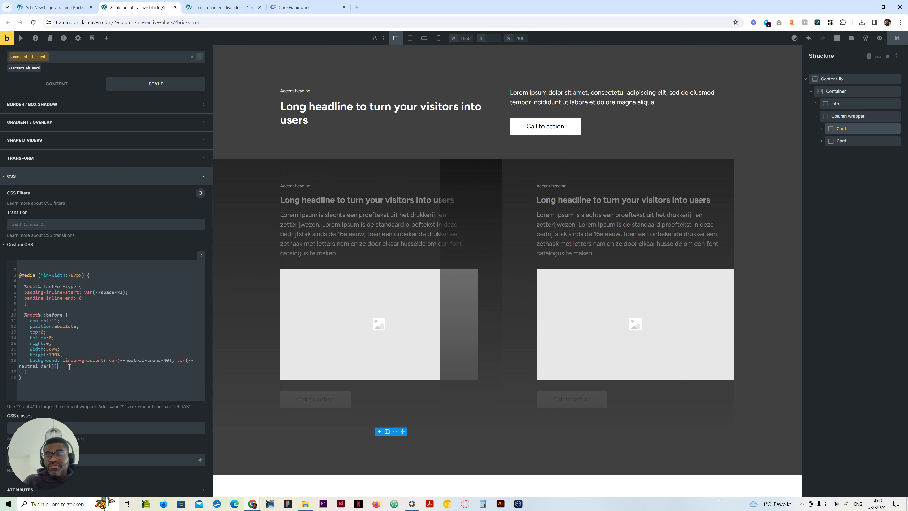
type("'")
type(";")
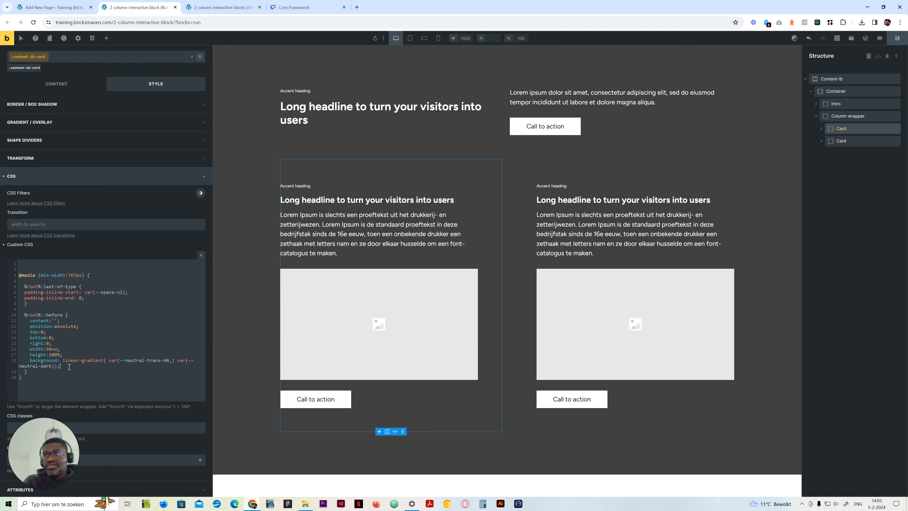
Add the declaration transition: top .3s ease-in-out; to the ::before rule, below the background.
key("Return")
type("transitionm")
key("BackSpace")
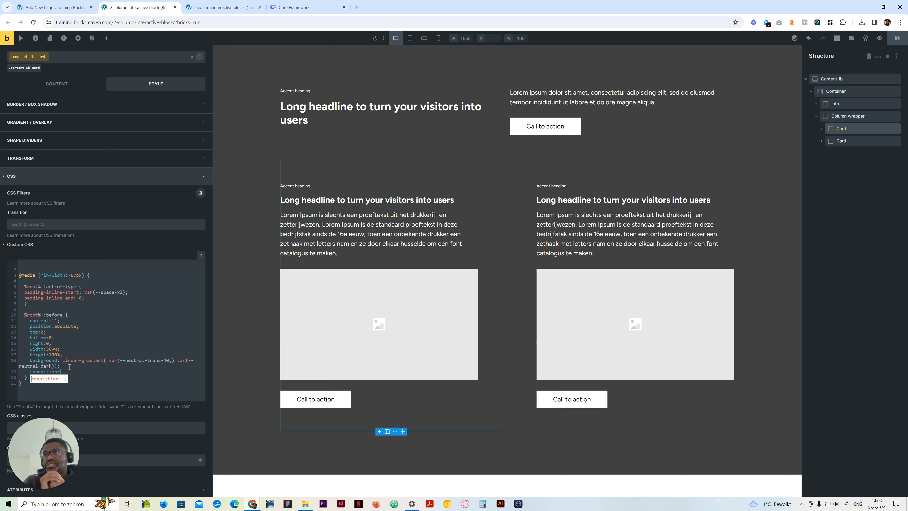
type(": top")
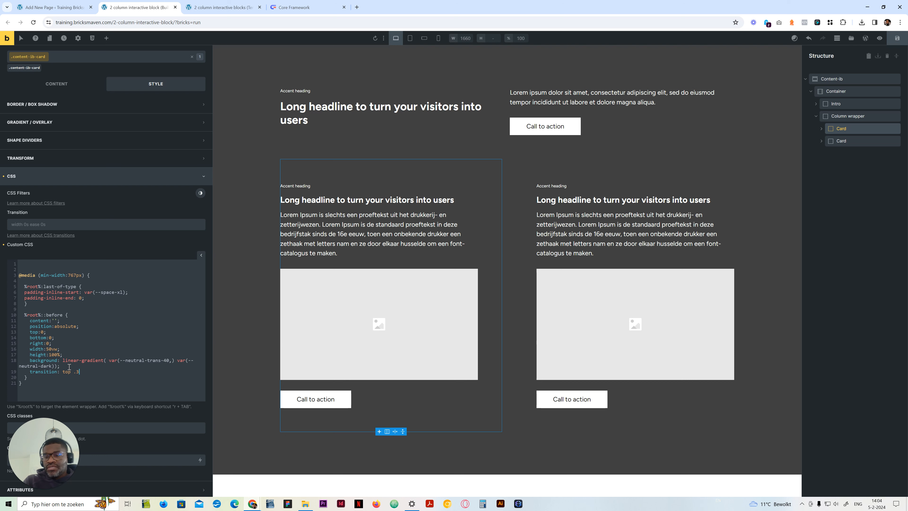
type(".3s ease")
type("-out")
key("BackSpace")
key("BackSpace")
key("BackSpace")
type("in-out")
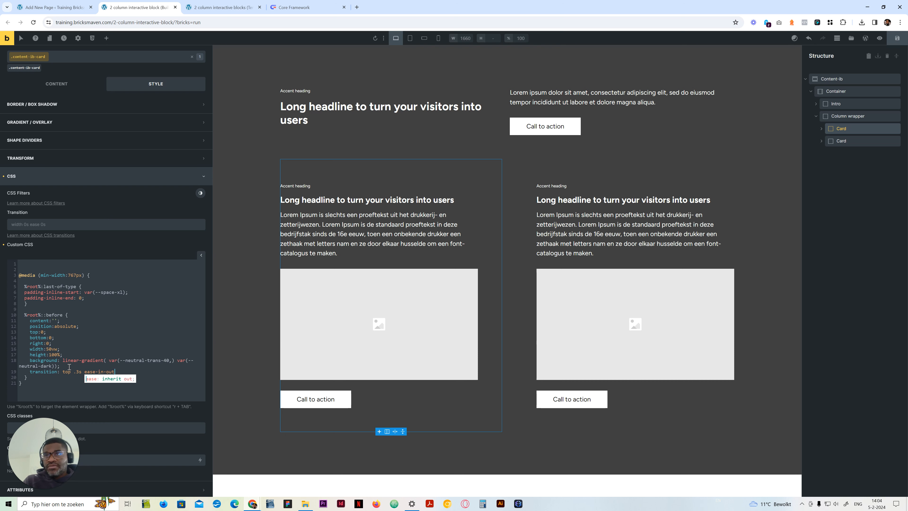
type(";")
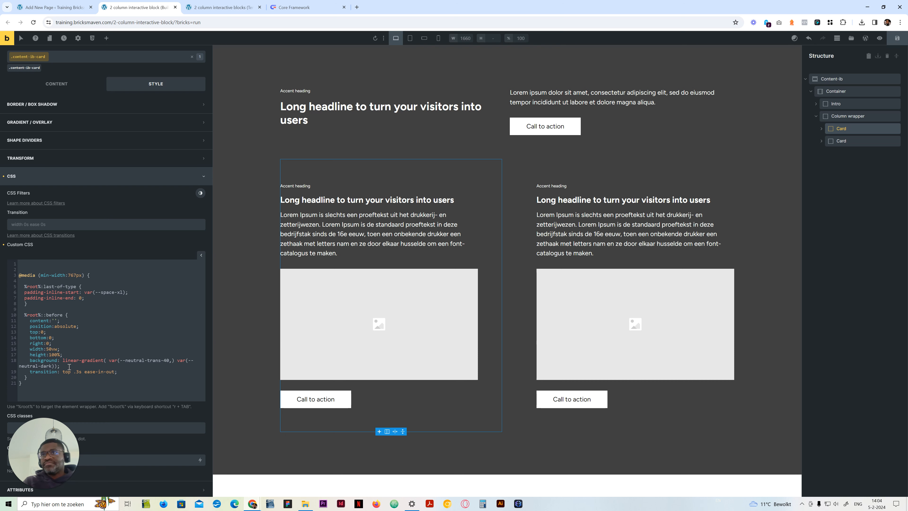
Add the declaration border-top-right-raduis: var(--radius-xl); to the ::before rule, below the transition.
key("Return")
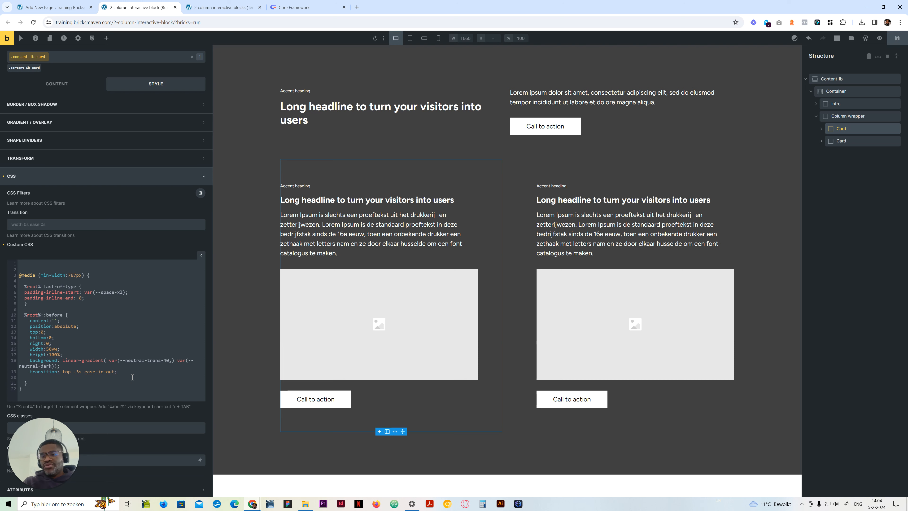
type("border")
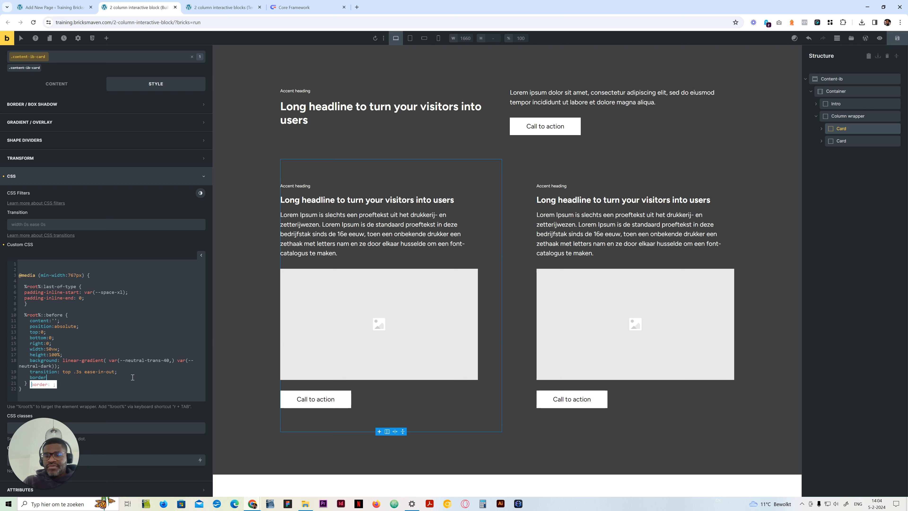
type("-raduis")
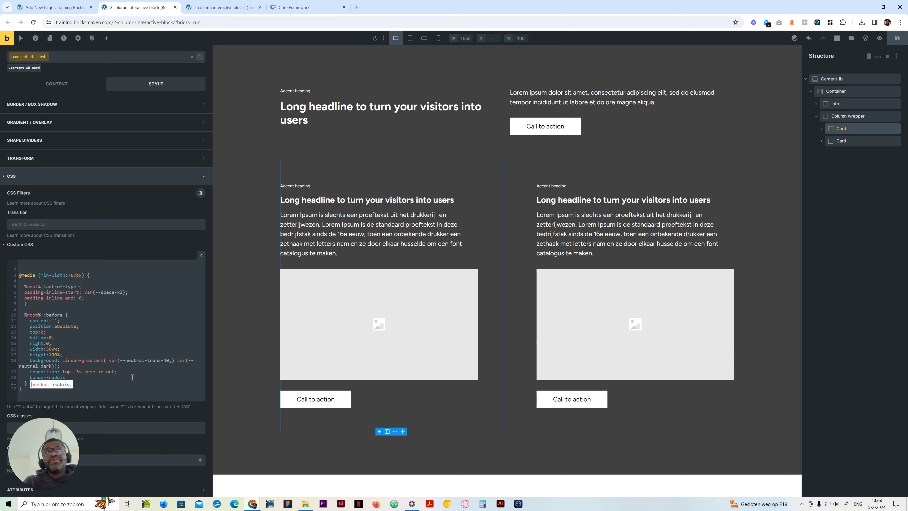
type("top-")
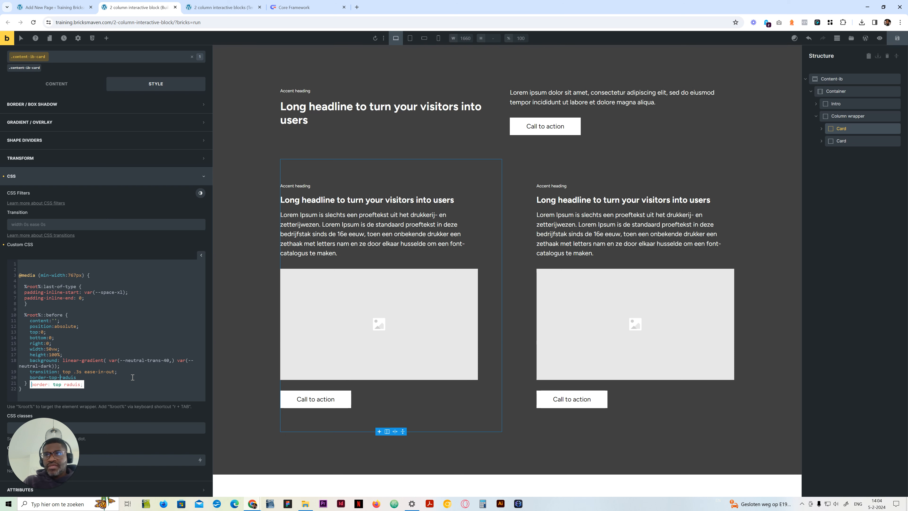
type("right-raduis")
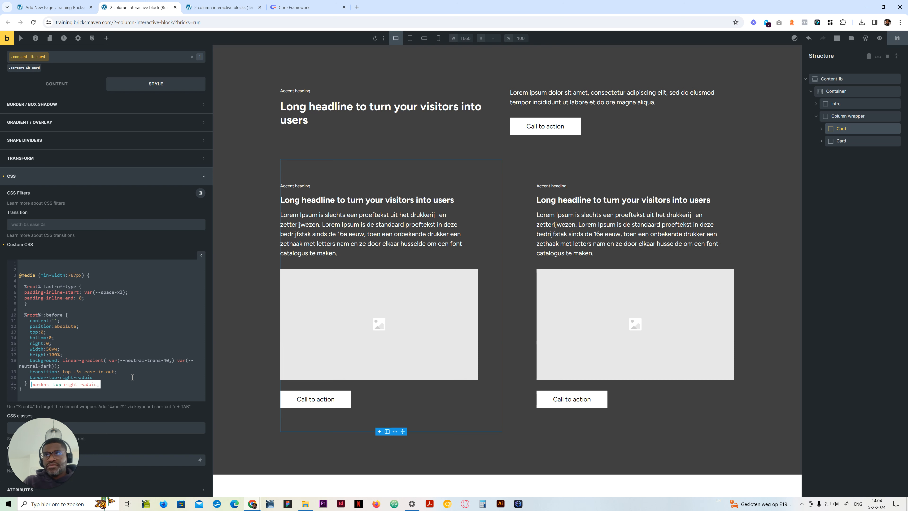
type(": var(")
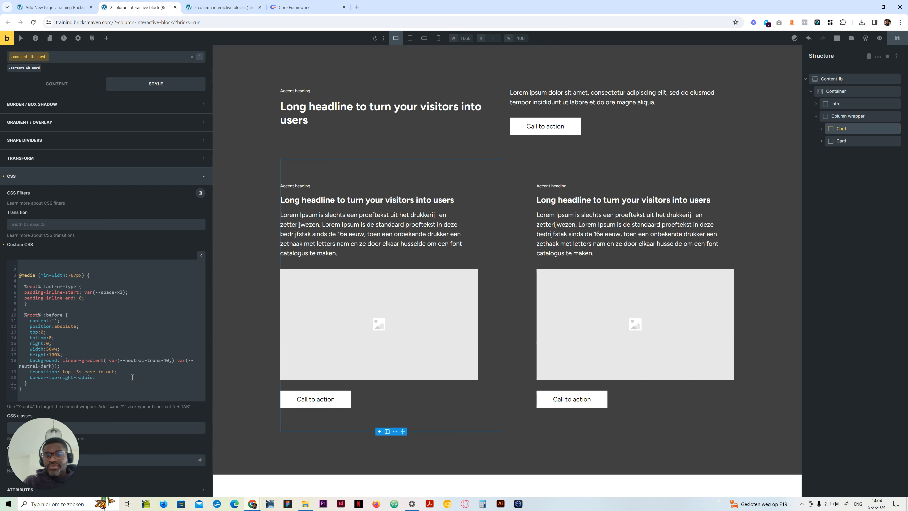
type("--radius-")
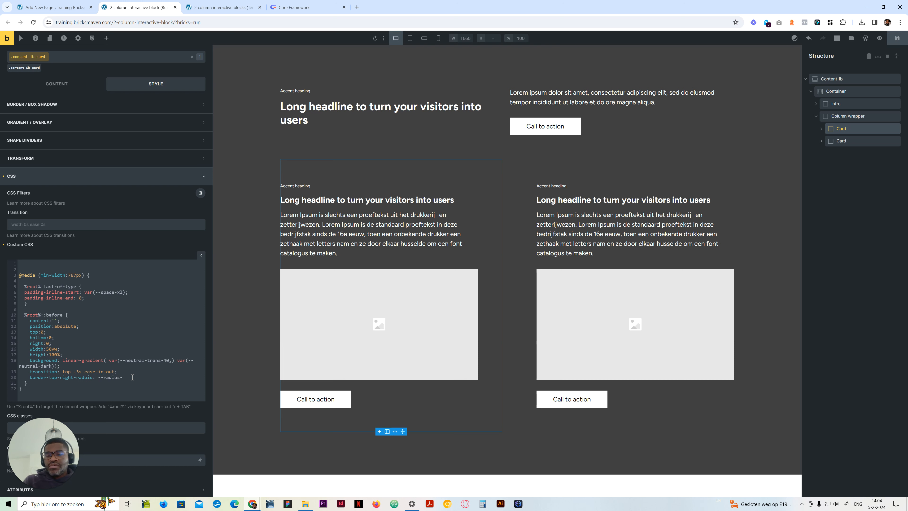
type("xl);")
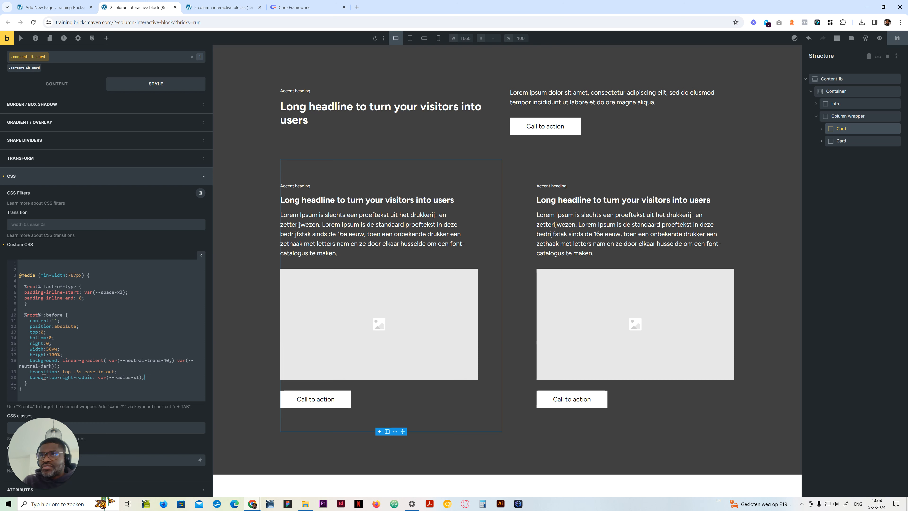
Remove the top property from the ::before transition so its value reads .3s ease-in-out.
left_click(73, 373)
key("BackSpace")
key("BackSpace")
key("BackSpace")
key("BackSpace")
key("BackSpace")
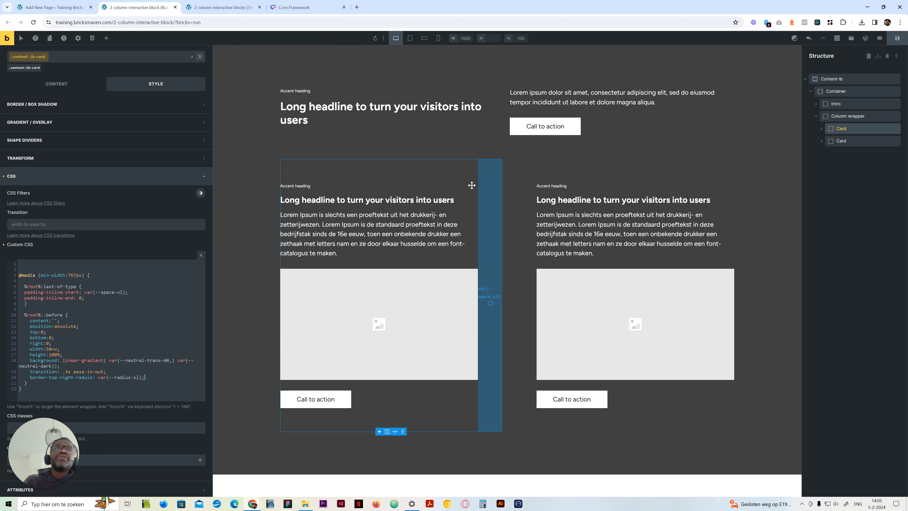
Copy the transition and border radius declarations, delete them from the ::before rule, and reload the canvas.
left_click_drag(143, 378, 13, 375)
key("ctrl+c")
key("BackSpace")
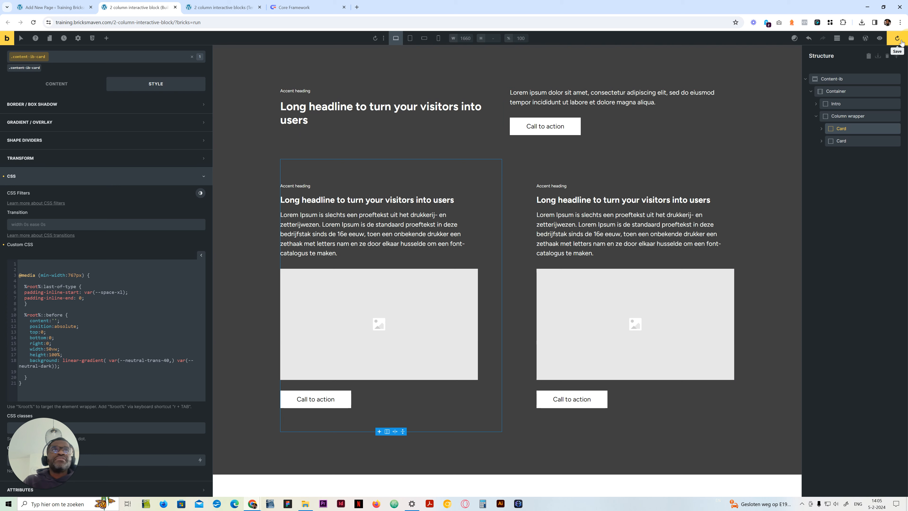
left_click(375, 42)
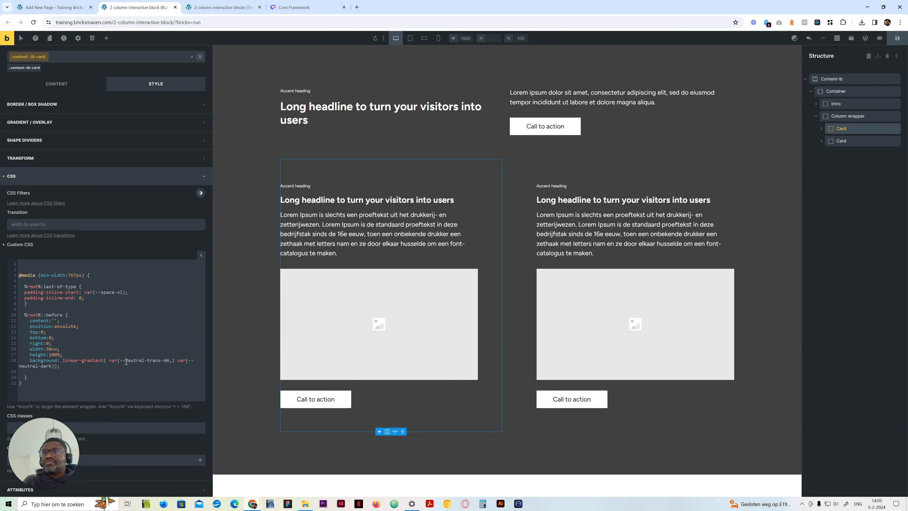
Move the comma in the linear gradient outside the parentheses, directly after var(--neutral-trans-40).
left_click(172, 361)
key("BackSpace")
type(".")
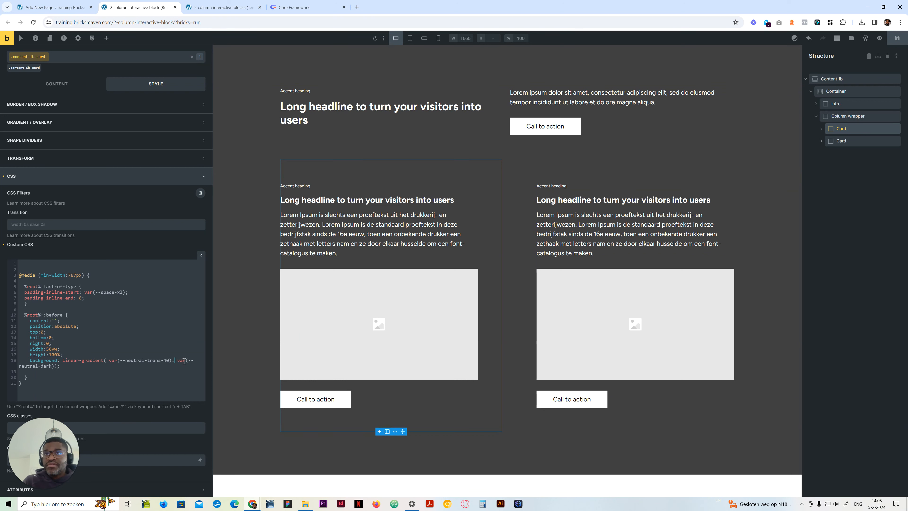
key("BackSpace")
type(",")
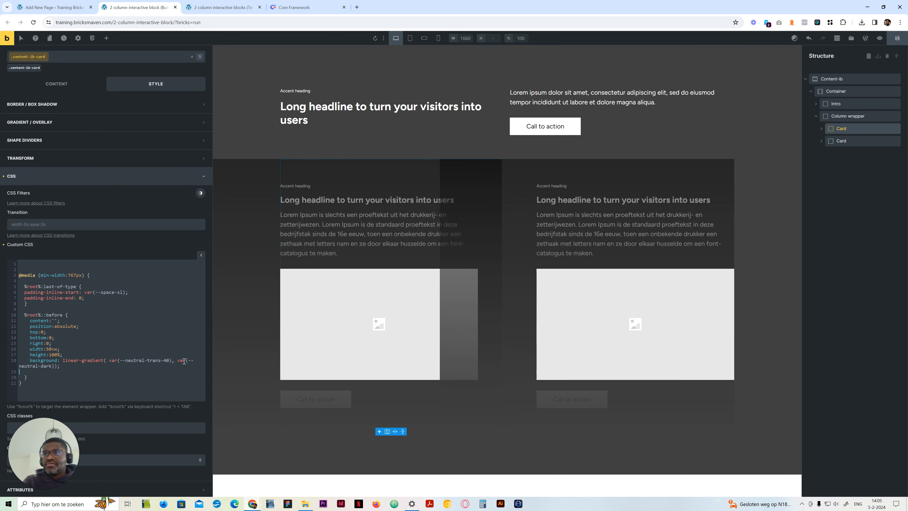
Paste the transition and border radius declarations back below the background, align their indentation, and save the page.
key("Return")
key("ctrl+v")
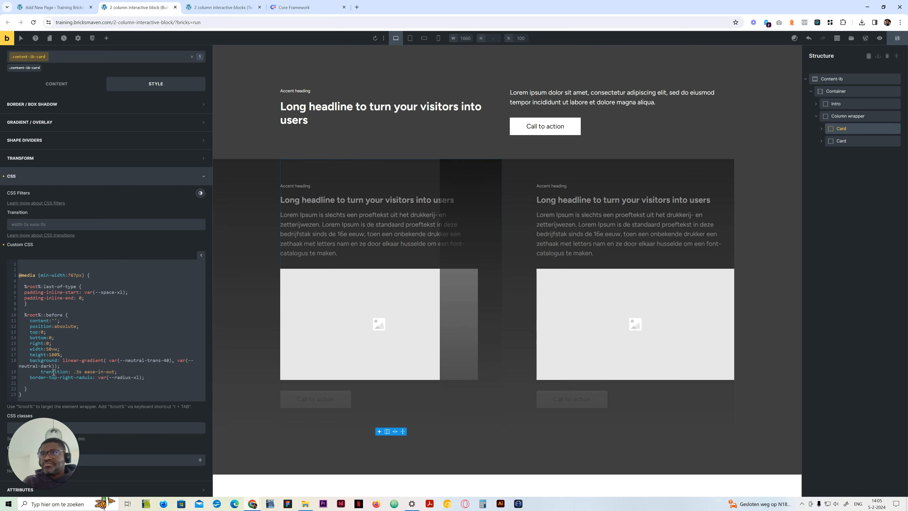
left_click(41, 373)
key("BackSpace")
key("BackSpace")
key("BackSpace")
key("BackSpace")
left_click(897, 38)
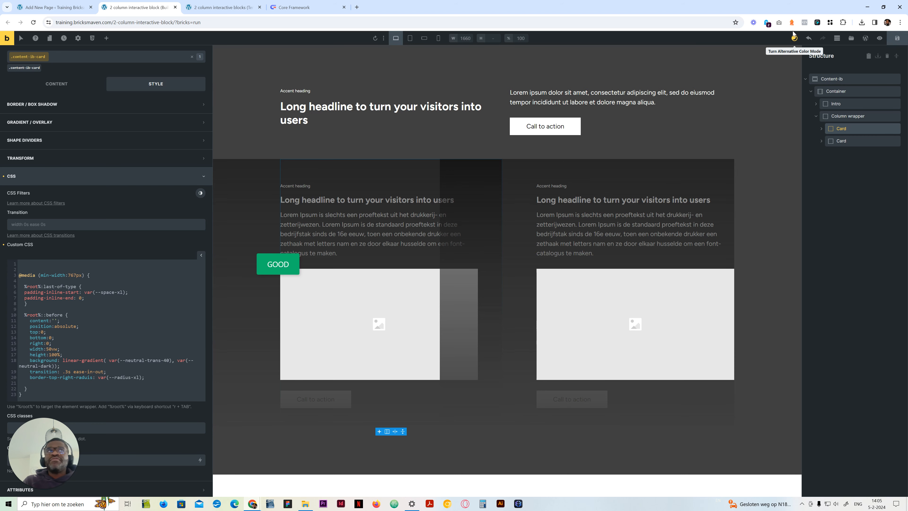
Preview the page on the front end, dismissing the trackers pop-up, and return to the builder.
left_click(880, 38)
left_click(865, 39)
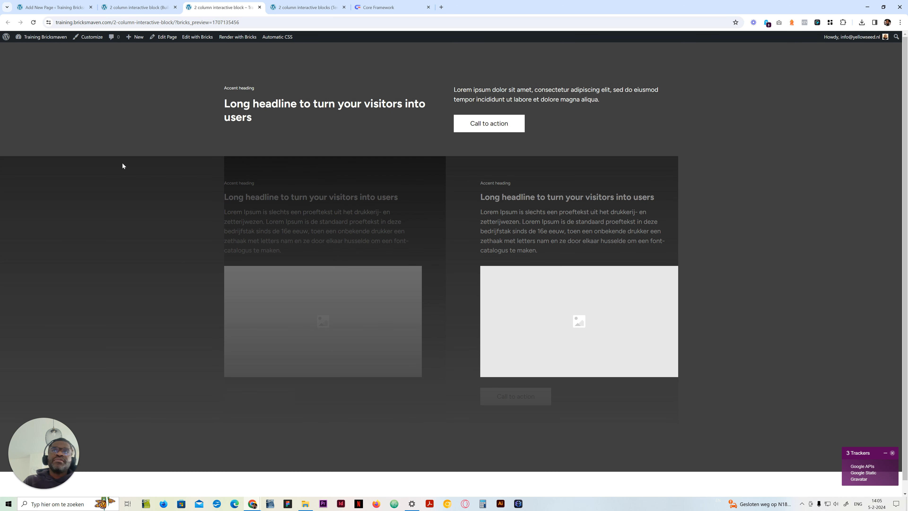
left_click(892, 453)
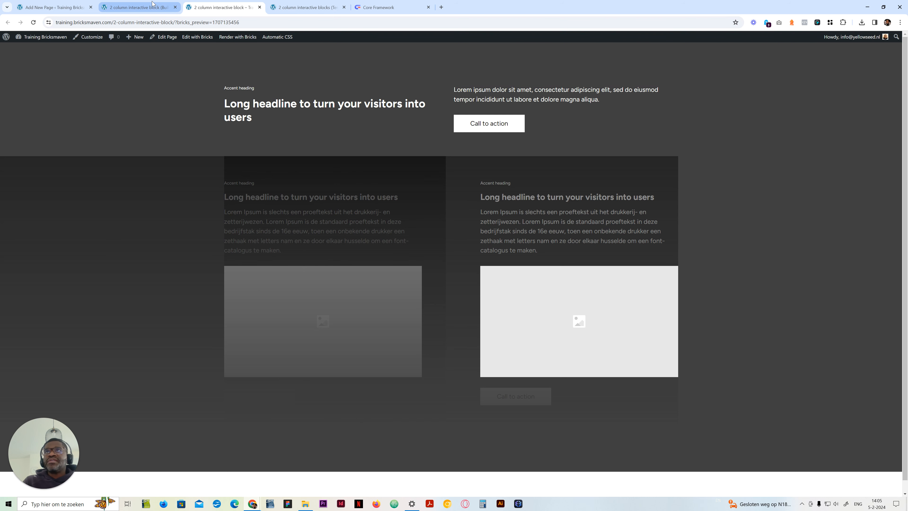
left_click(136, 7)
left_click(879, 38)
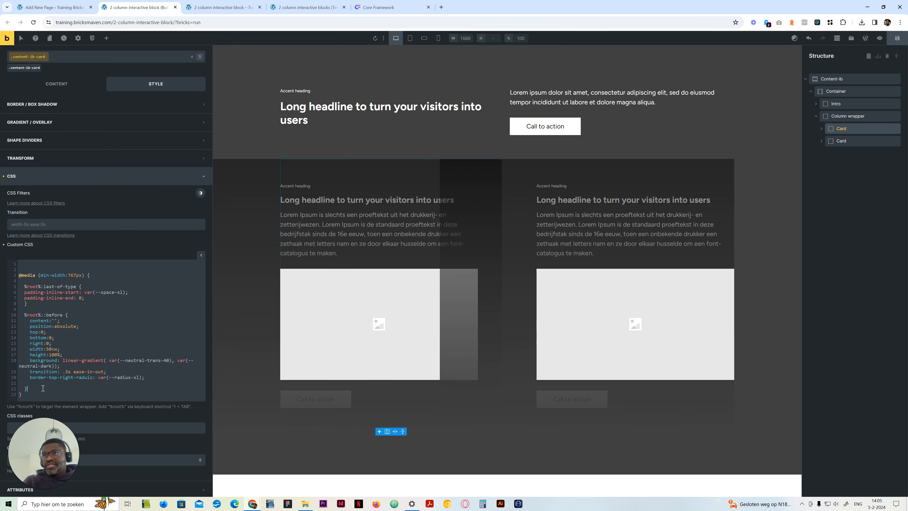
Delete the empty line inside the ::before rule and add blank lines below the media query.
left_click(31, 382)
key("BackSpace")
left_click(29, 388)
key("Return")
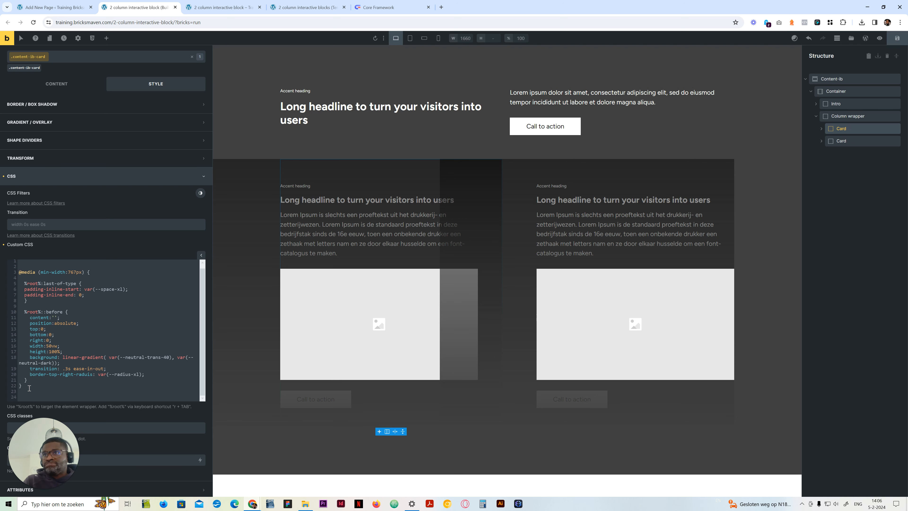
left_click_drag(27, 393, 24, 312)
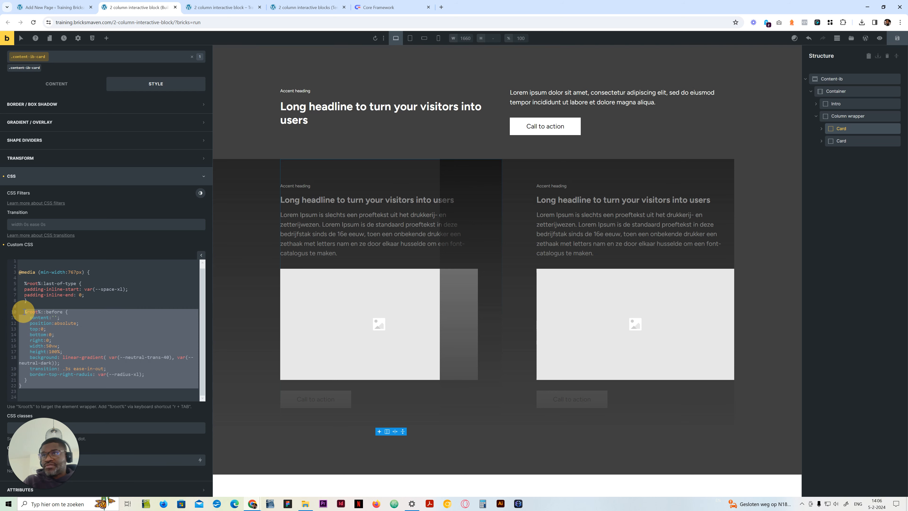
key("ctrl+v")
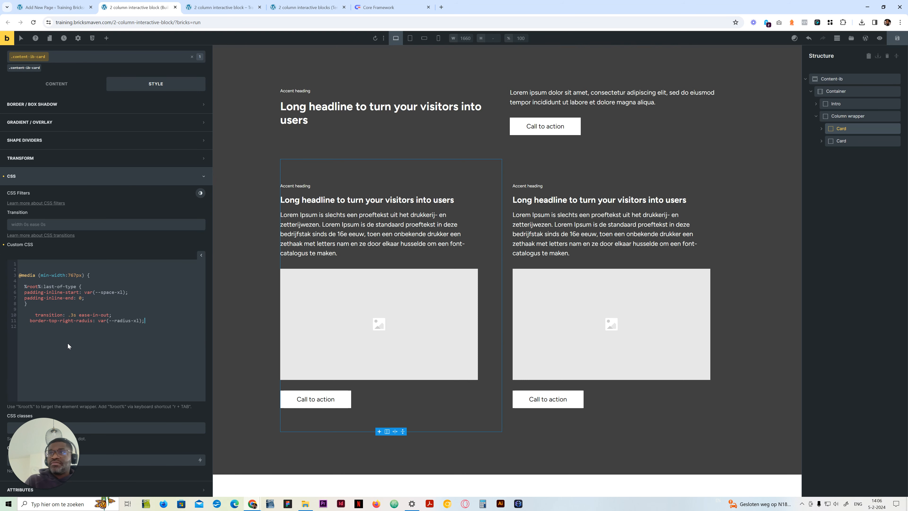
key("ctrl+z")
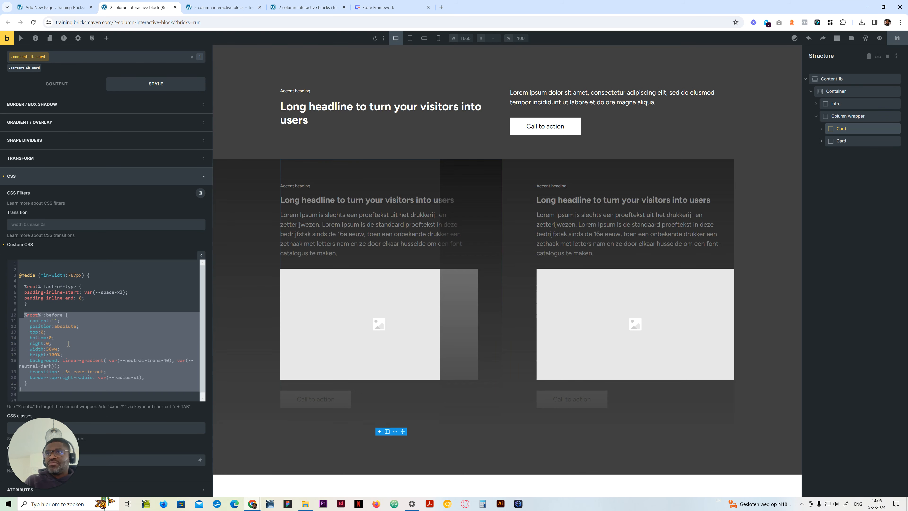
Duplicate the %root%::before rule, including the media query's closing brace, below the original code.
left_click(56, 348)
left_click_drag(31, 390, 25, 315)
key("ctrl+c")
left_click(33, 389)
key("ctrl+v")
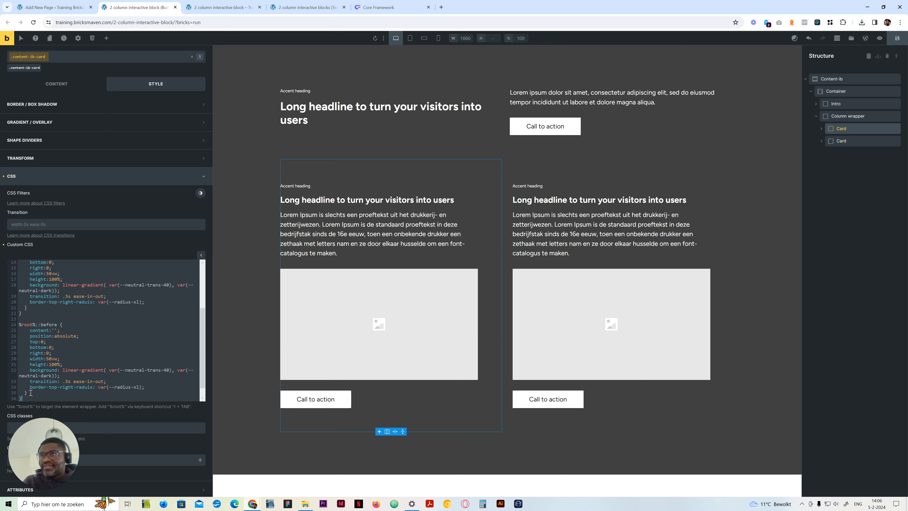
Delete the closing brace between the two ::before rules so the duplicate sits inside the media query, with blank lines after it.
left_click(25, 314)
key("BackSpace")
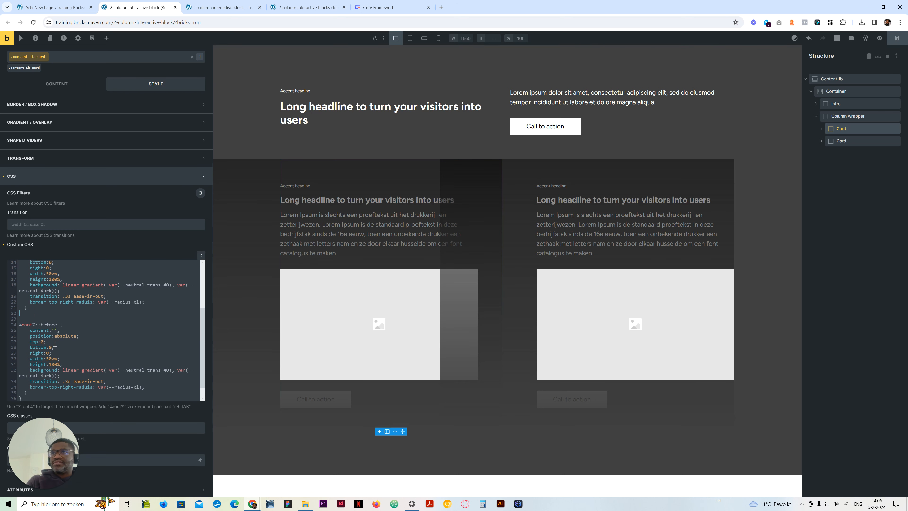
left_click(34, 392)
scroll(66, 379, "up", 2)
scroll(66, 379, "down", 4)
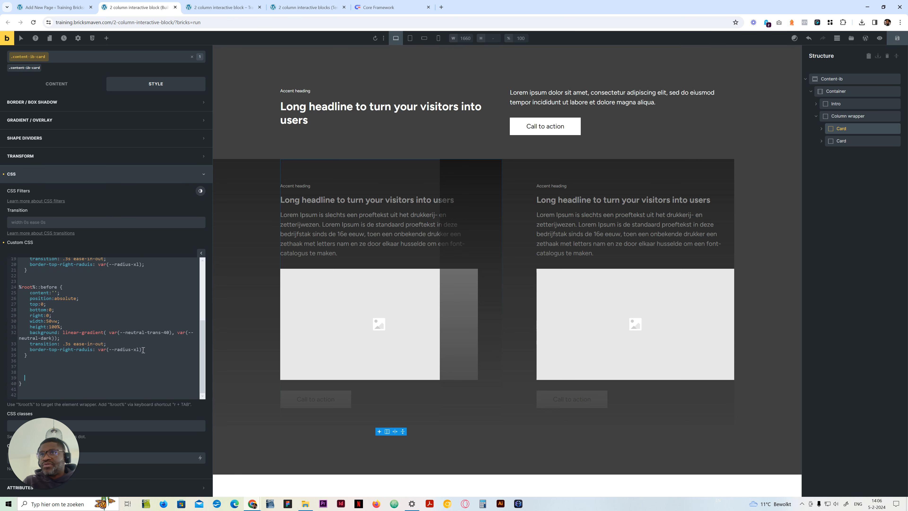
Strip the duplicated ::before rule of every declaration except top.
left_click_drag(147, 350, 9, 310)
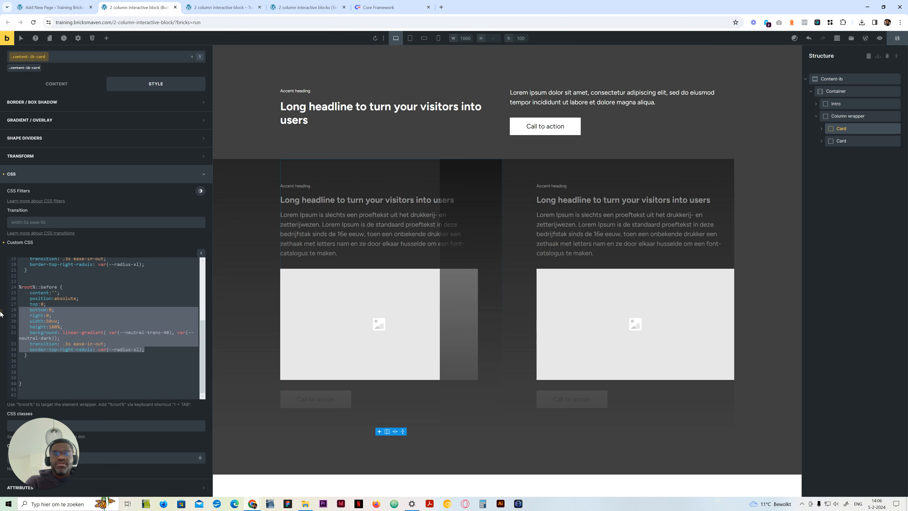
key("BackSpace")
left_click_drag(83, 338, 10, 332)
key("BackSpace")
key("BackSpace")
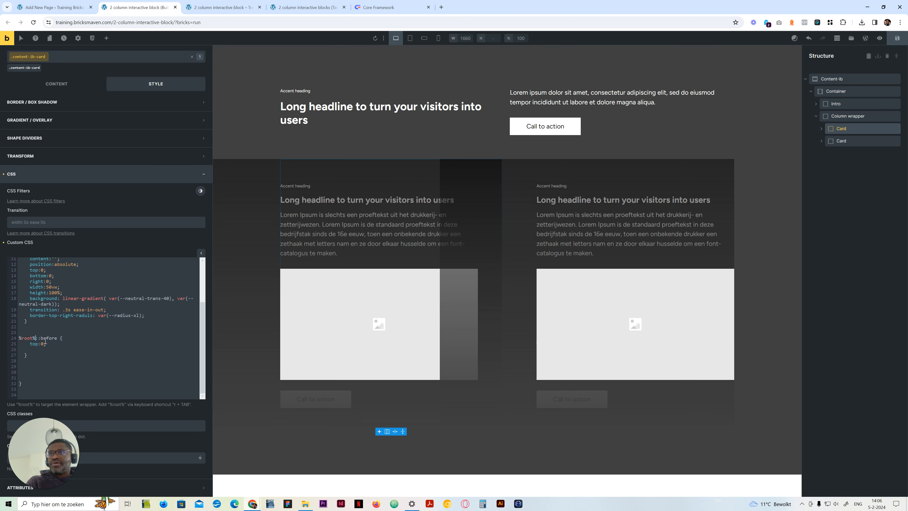
Change the duplicated rule's selector to %root%:hover::before.
type(":")
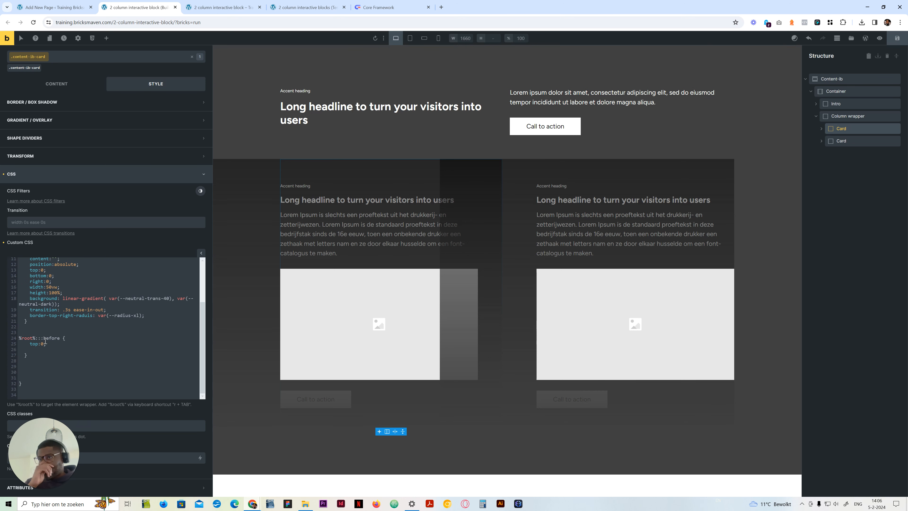
type("ho")
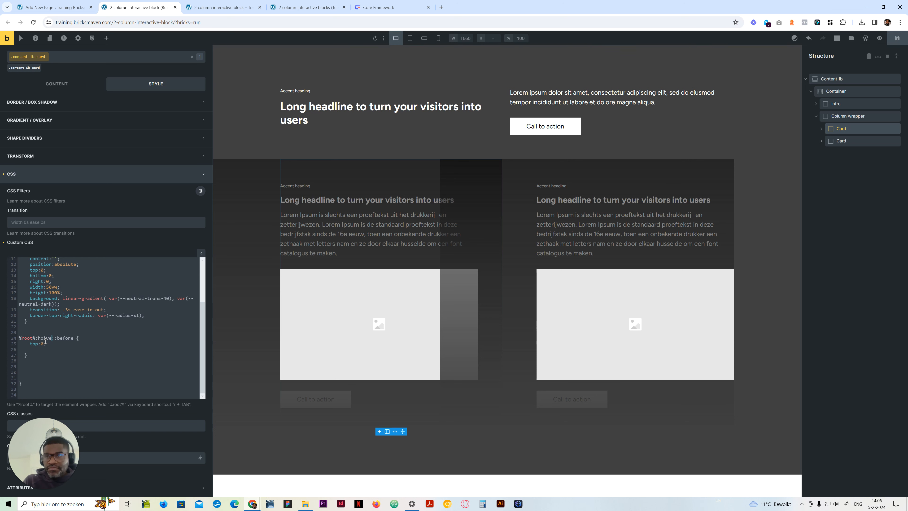
type("ver:")
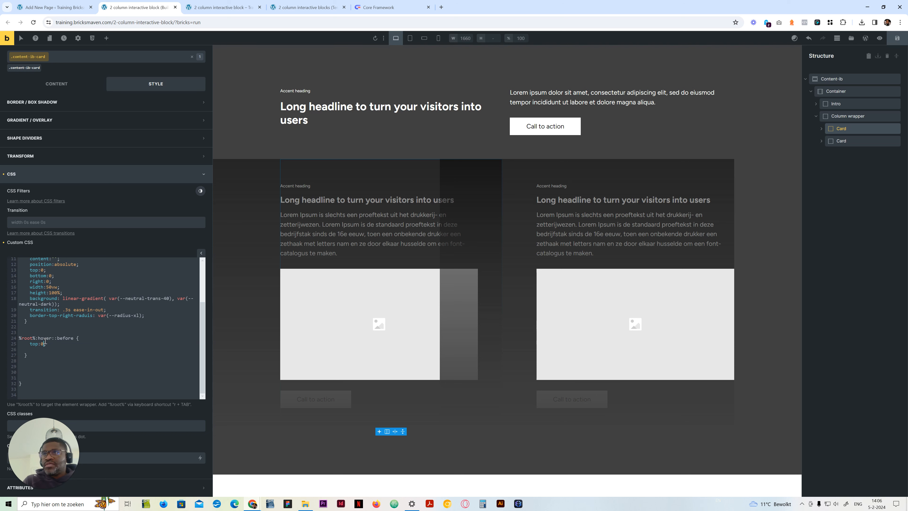
Set top in the hover rule to calc(var(--space-xl) * -1);.
key("BackSpace")
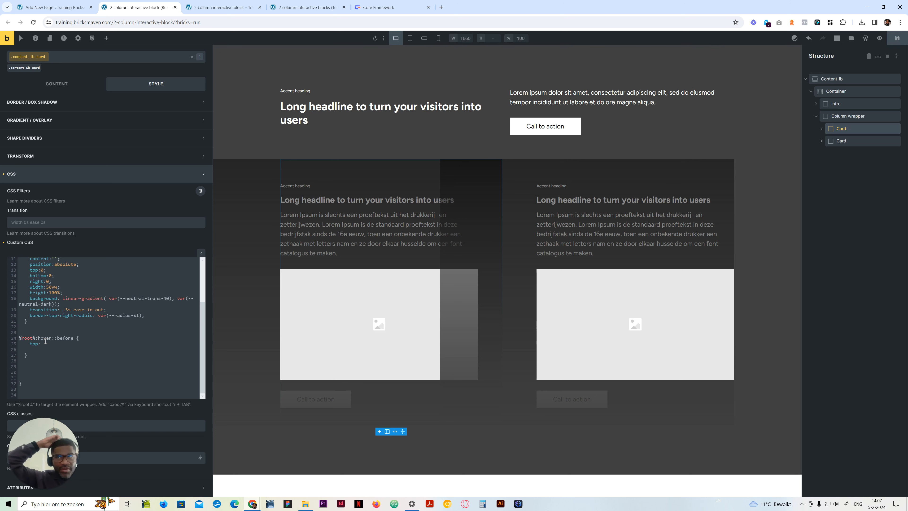
type("space-")
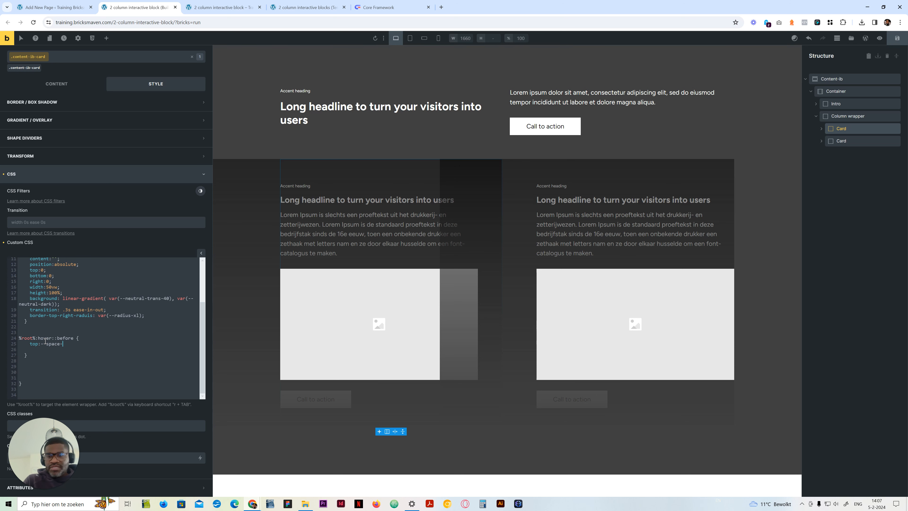
type("xl")
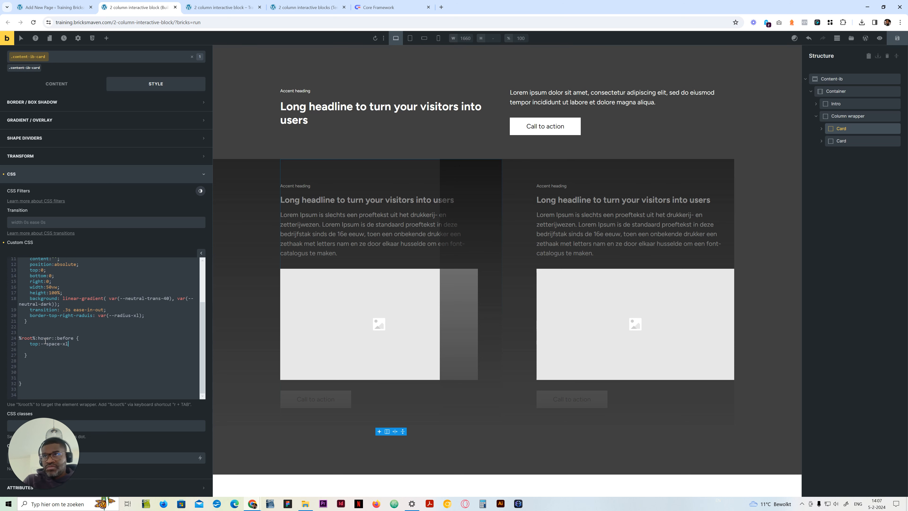
type(") * -1);")
Change the spacing variable in the hover rule's top calculation to --space-m.
scroll(88, 333, "down", 1)
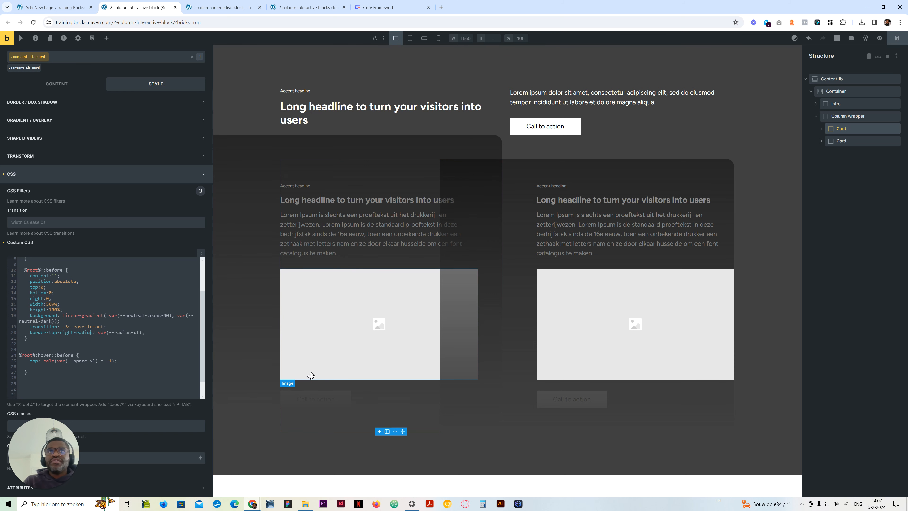
double_click(95, 361)
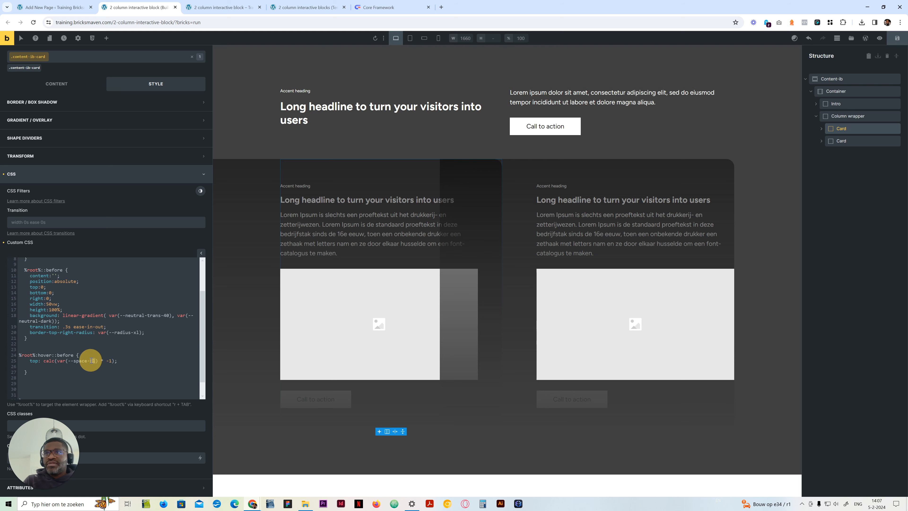
type("m")
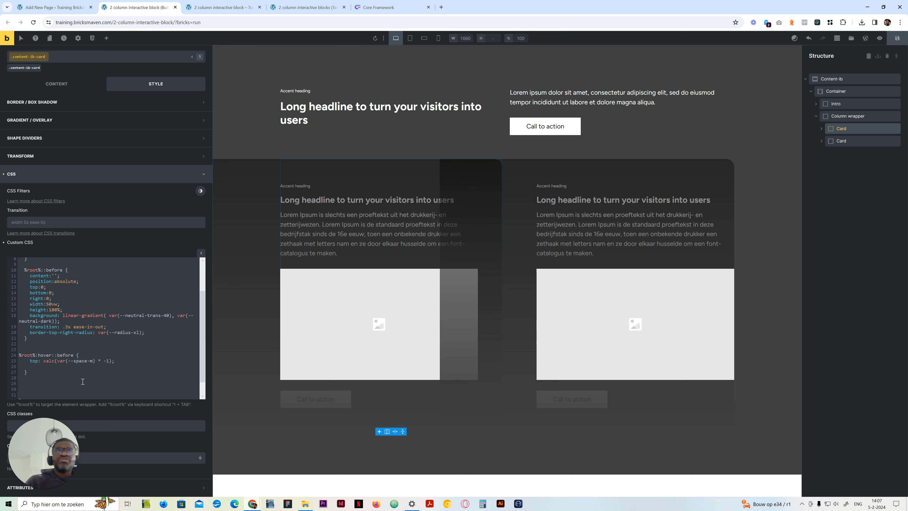
Duplicate the whole %root%::before rule, placing the copy between the original and the hover rule.
scroll(90, 359, "up", 2)
left_click_drag(32, 384, 23, 312)
key("ctrl+c")
scroll(50, 379, "down", 3)
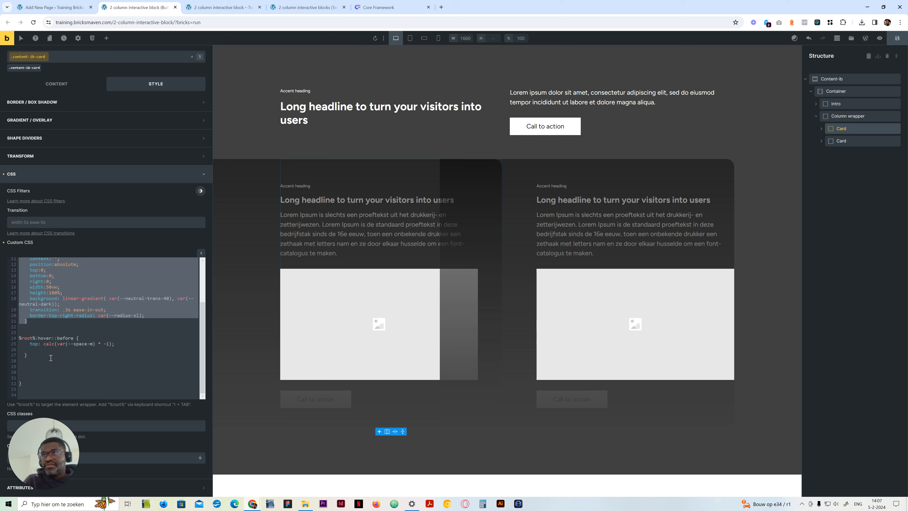
left_click(49, 359)
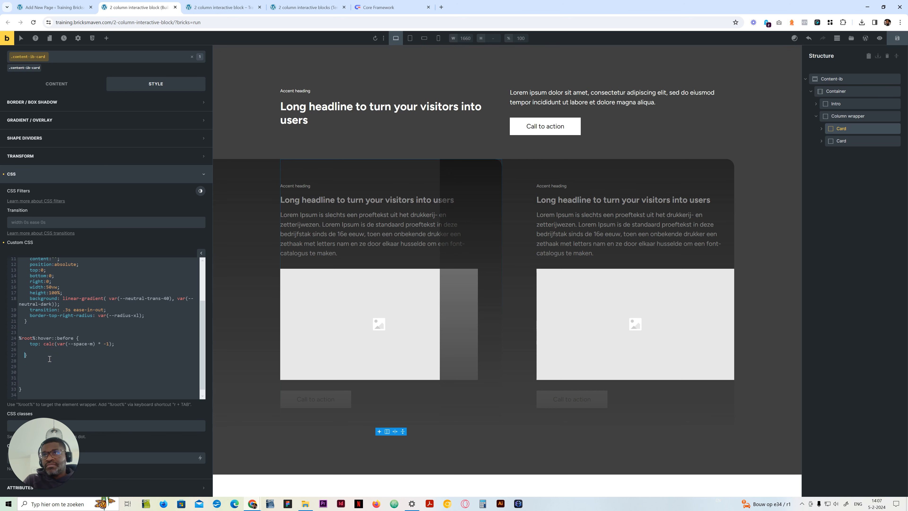
key("Return")
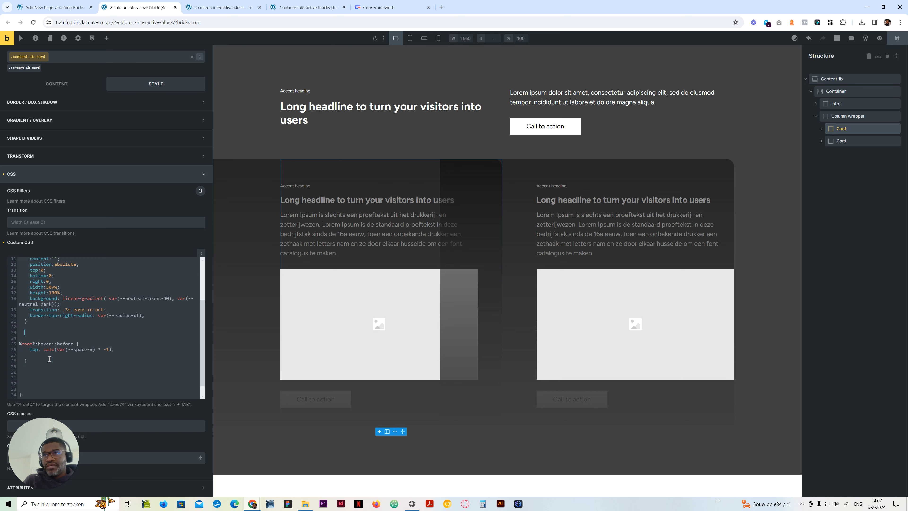
key("ctrl+v")
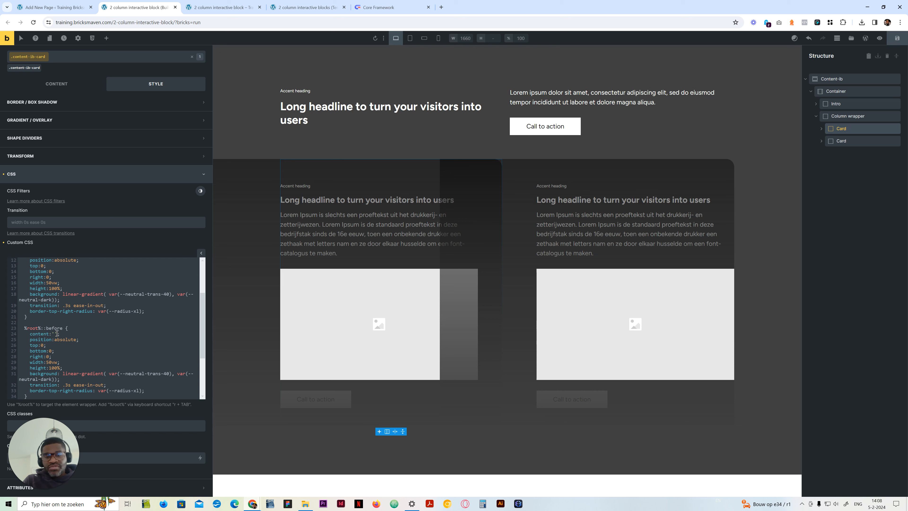
Change the duplicated rule's selector to %root%:last-of-type::before.
type(":")
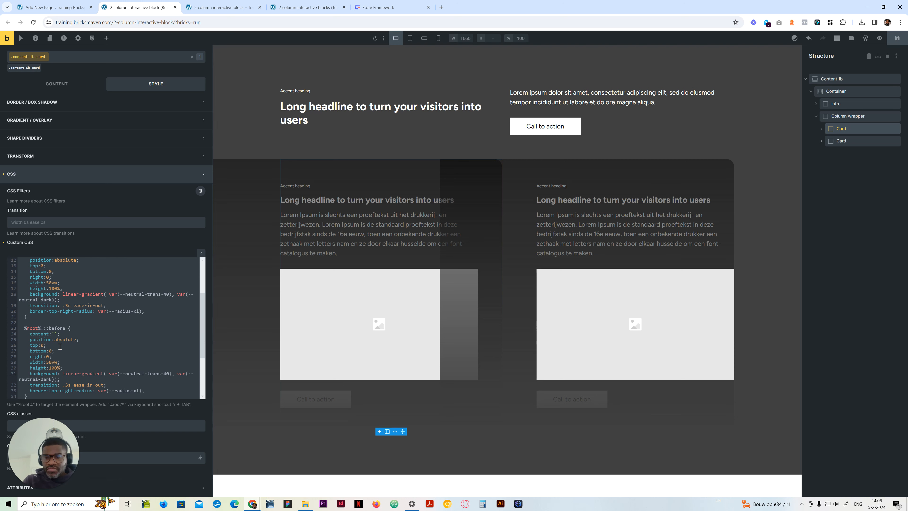
type("last-of type")
key("Left")
key("Left")
key("Left")
key("Left")
key("BackSpace")
type("-")
key("Right")
key("Right")
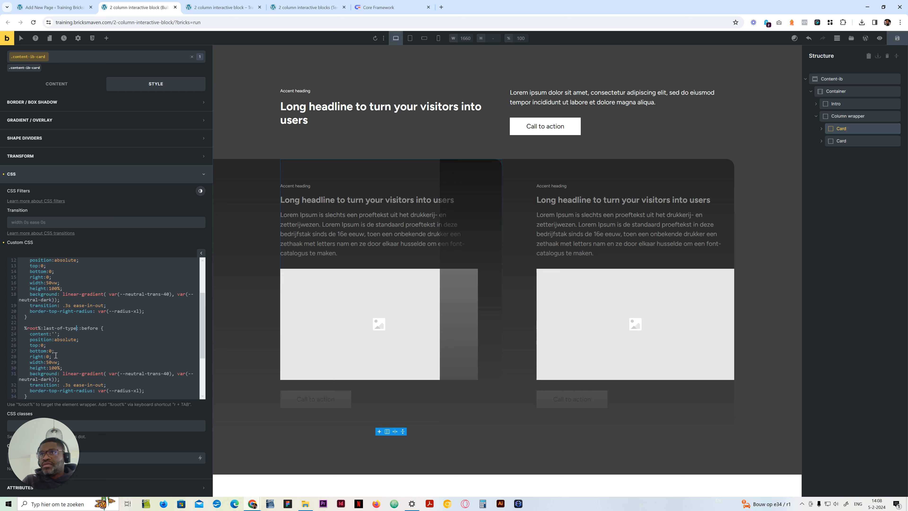
Remove the transition, width and height declarations from the last-of-type::before rule.
scroll(60, 380, "down", 1)
scroll(60, 380, "down", 2)
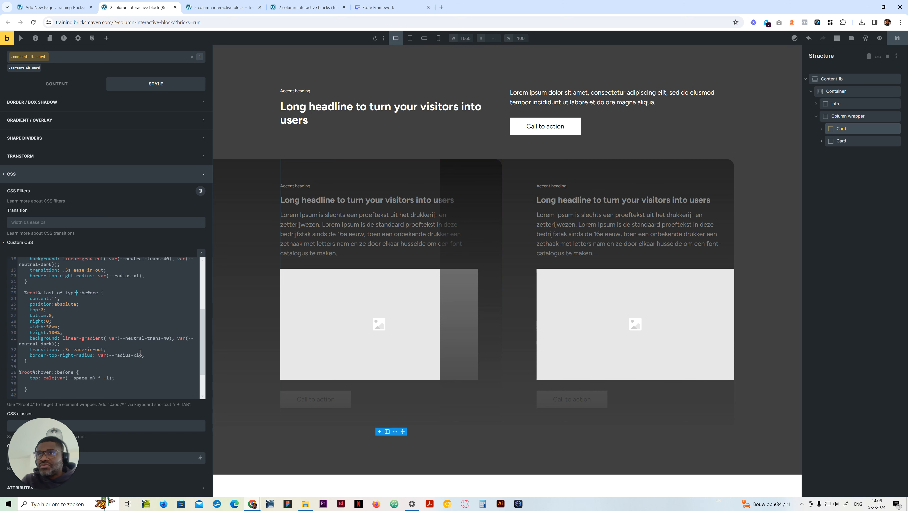
left_click_drag(112, 349, 14, 349)
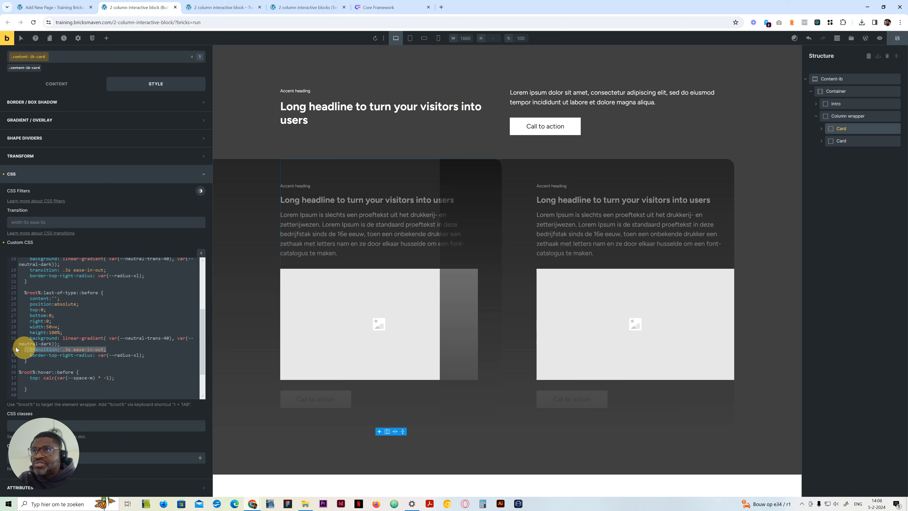
key("BackSpace")
key("BackSpace")
left_click_drag(64, 332, 13, 326)
key("BackSpace")
key("BackSpace")
key("BackSpace")
left_click(13, 329)
key("BackSpace")
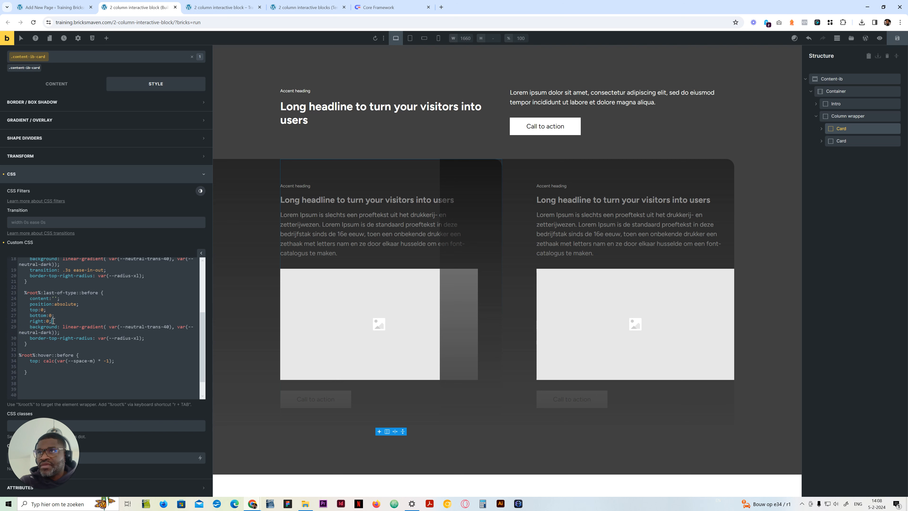
Delete the bottom, top, position and content declarations from the last-of-type::before rule.
key("BackSpace")
mouse_move(10, 315)
left_mouse_down()
mouse_move(54, 315)
mouse_move(14, 310)
left_mouse_up()
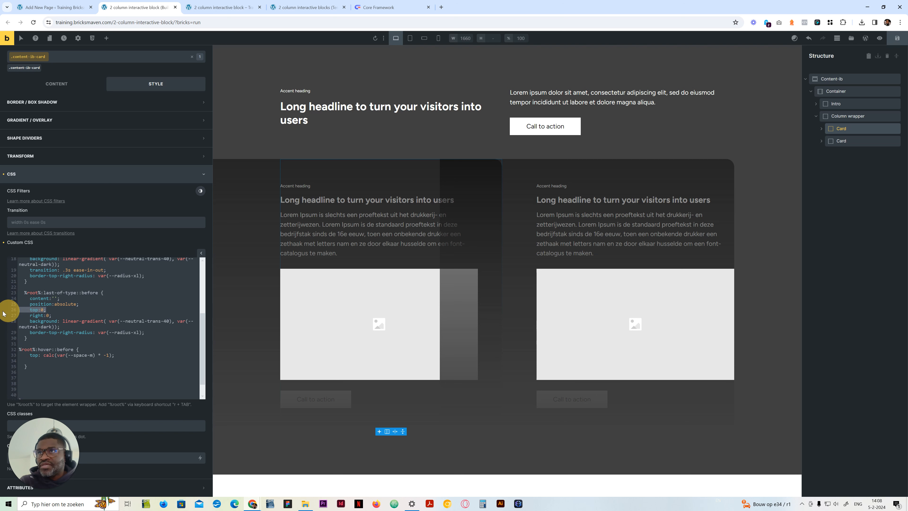
key("BackSpace")
key("BackSpace")
left_click_drag(77, 304, 7, 299)
key("BackSpace")
key("BackSpace")
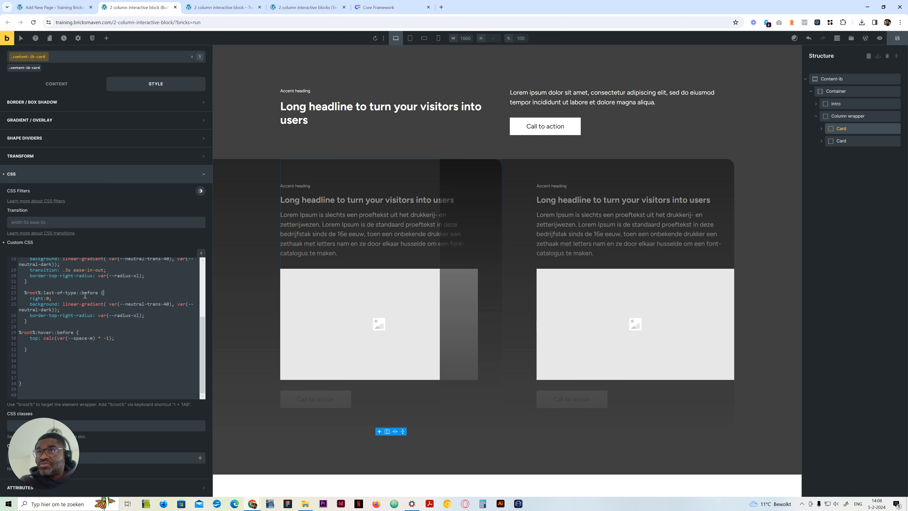
In the last-of-type::before rule, replace the right property with left:0; and delete the background gradient.
left_click_drag(43, 298, 30, 299)
type("left")
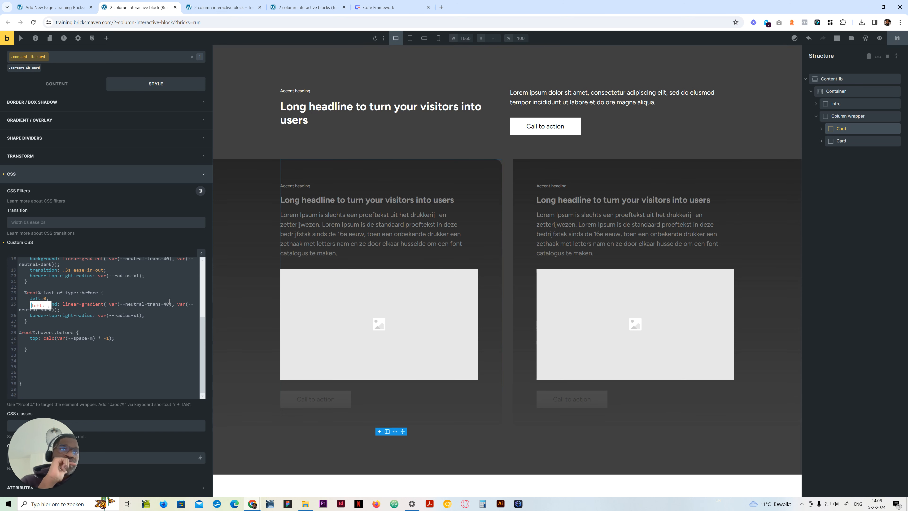
left_click_drag(108, 308, 3, 307)
key("BackSpace")
key("BackSpace")
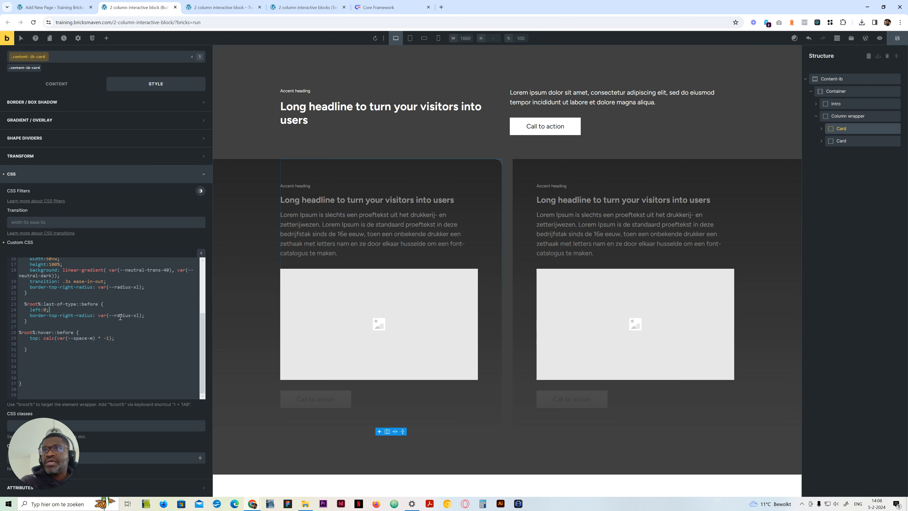
Change the last-of-type::before rule's radius property to border-top-left-radius and open the front-end preview of the page.
left_click_drag(74, 317, 60, 316)
type("left")
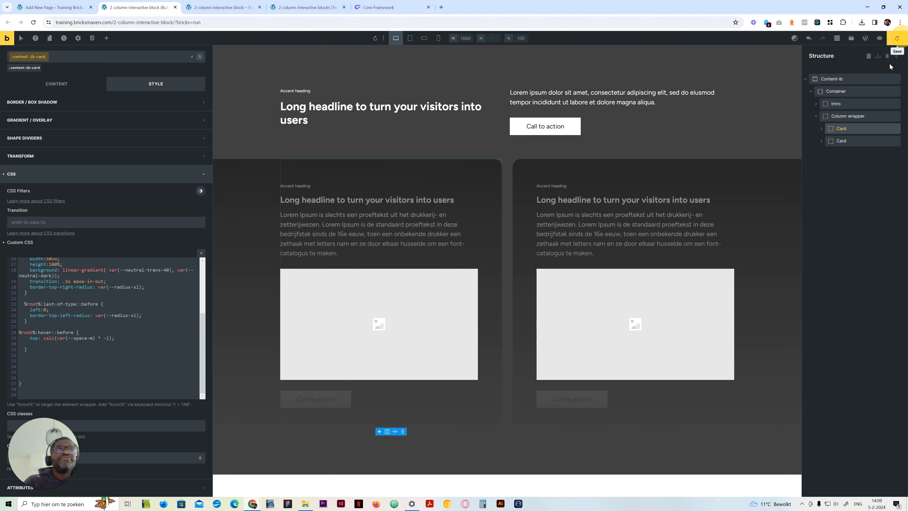
left_click(880, 37)
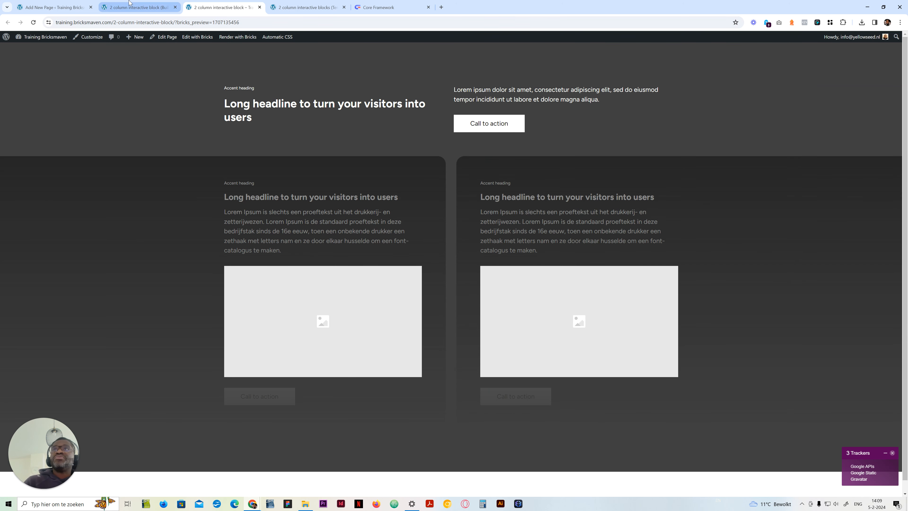
Back in the Bricks builder, set the isolation of the content-ib-card class to isolate.
left_click(137, 3)
left_click(70, 355)
scroll(48, 360, "up", 2)
scroll(48, 360, "up", 3)
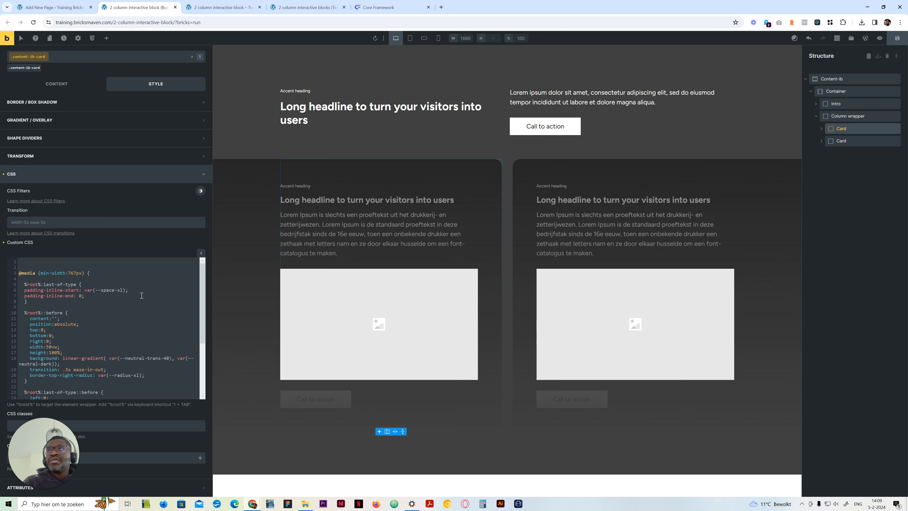
scroll(85, 233, "up", 2)
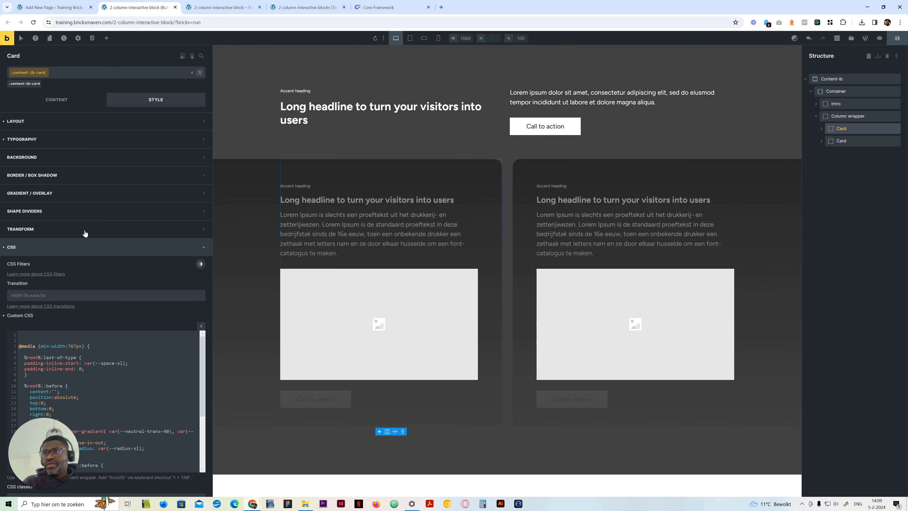
left_click(59, 125)
scroll(63, 333, "down", 10)
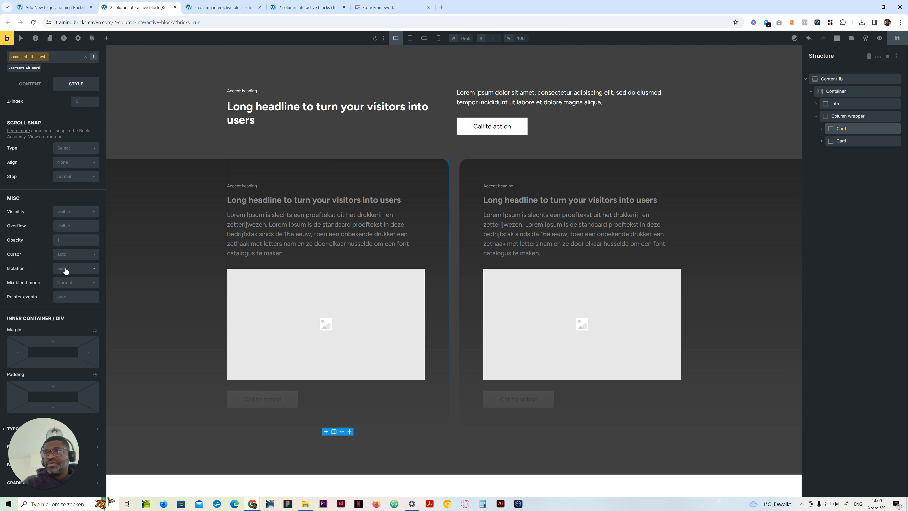
left_click(76, 271)
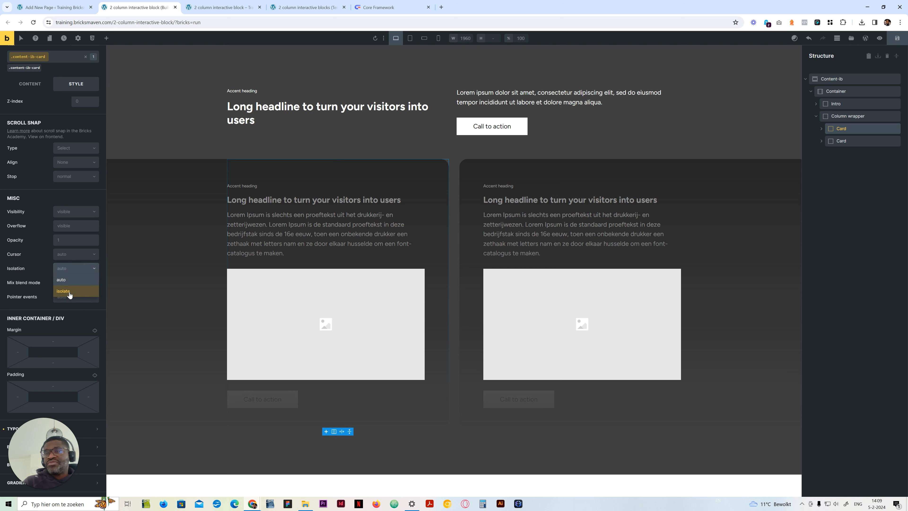
left_click(69, 294)
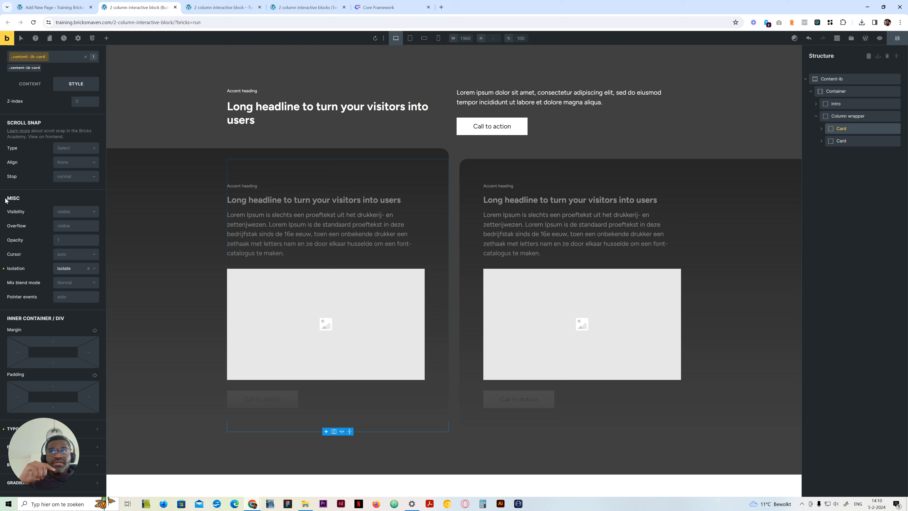
Add z-index:-1; after the border radius in the card's %root%::before rule in the custom CSS.
scroll(46, 178, "up", 10)
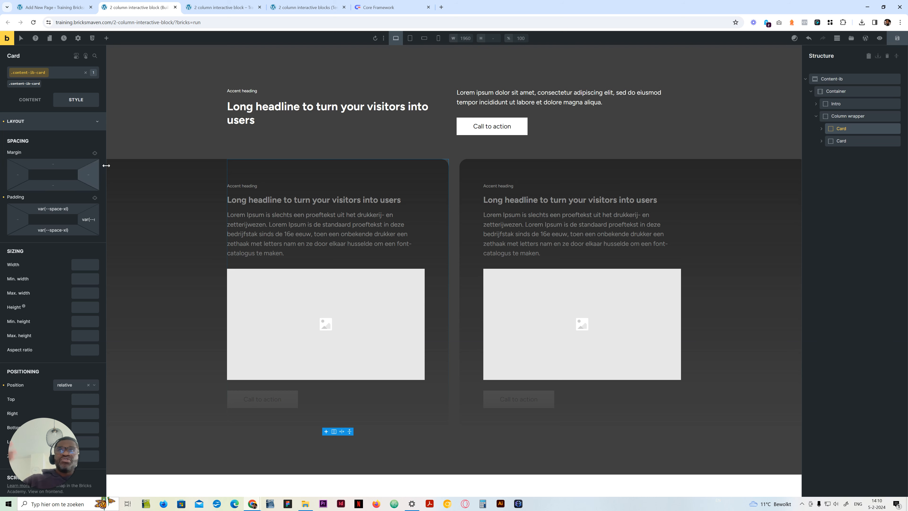
scroll(62, 312, "down", 2)
scroll(62, 315, "down", 3)
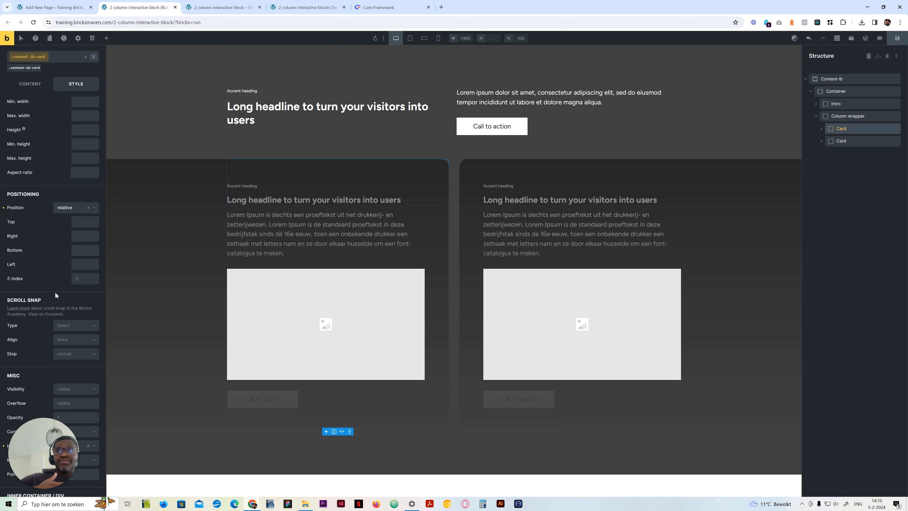
scroll(55, 292, "down", 3)
scroll(49, 318, "up", 8)
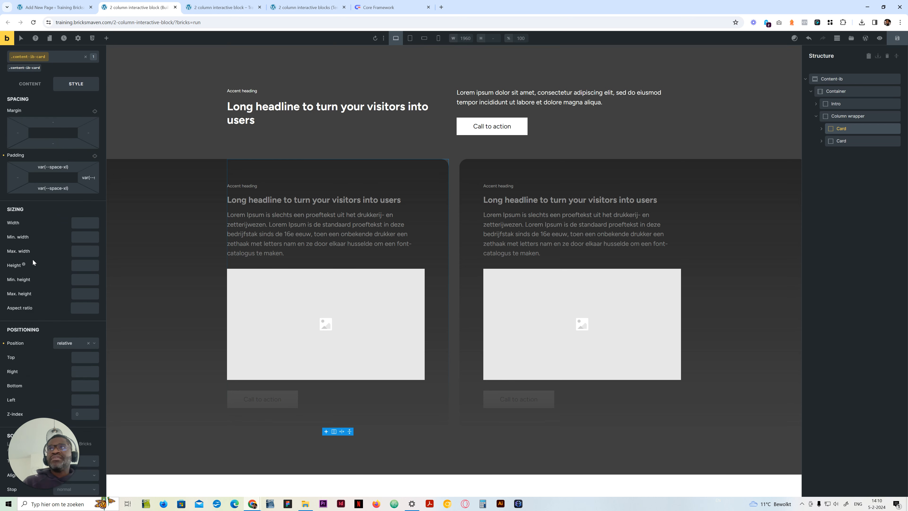
left_click(22, 120)
left_click(34, 246)
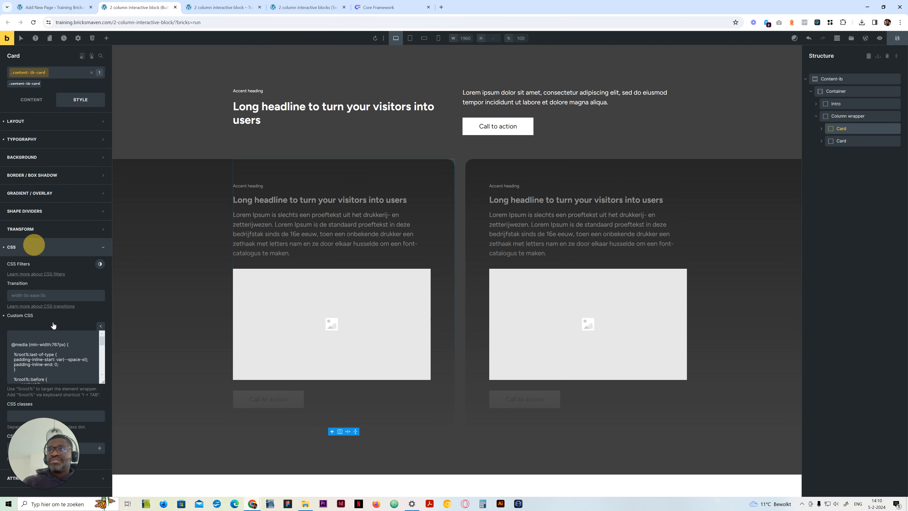
left_click(59, 379)
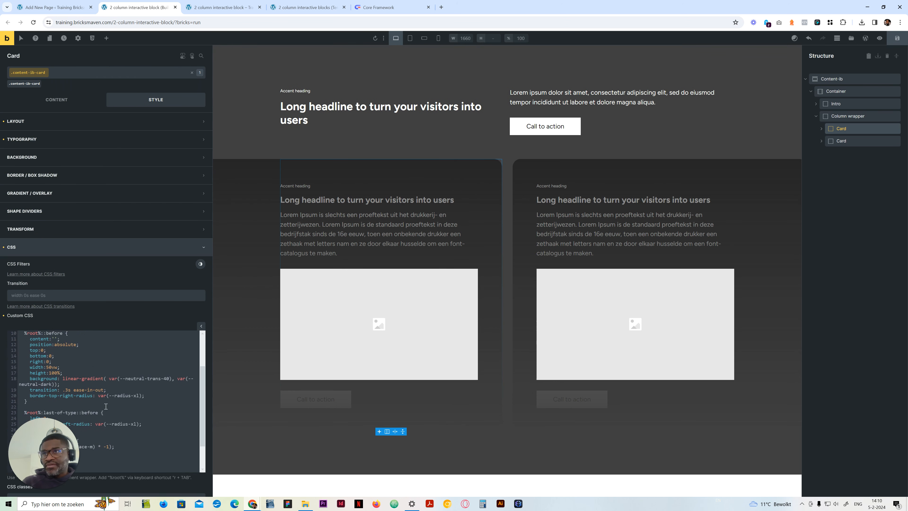
left_click_drag(44, 458, 656, 438)
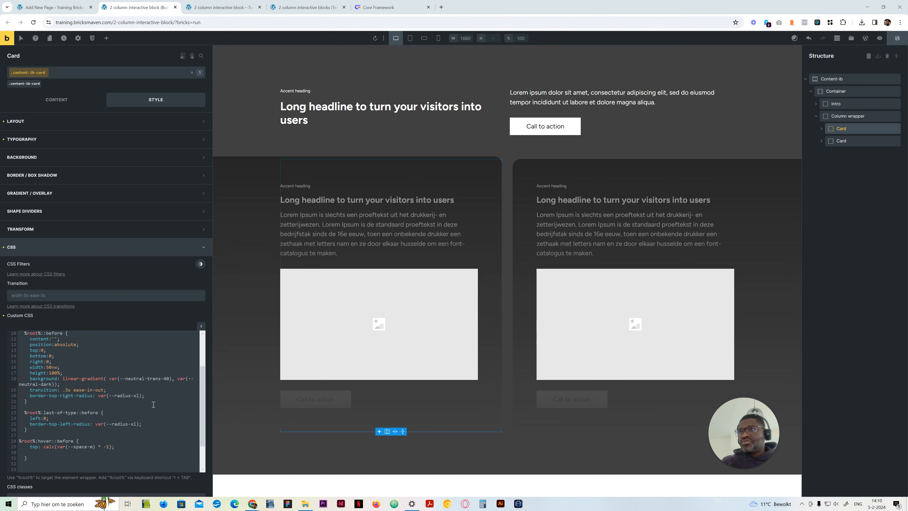
left_click(155, 396)
key("Return")
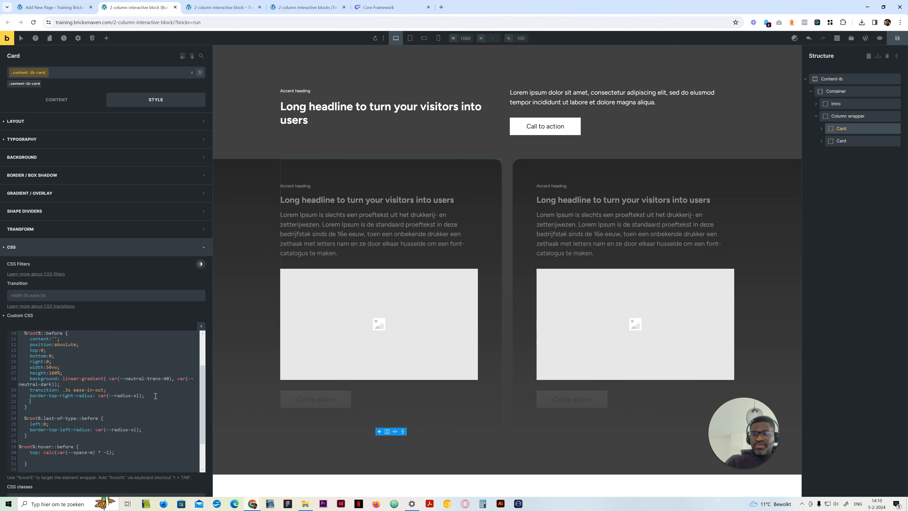
type("z-index:")
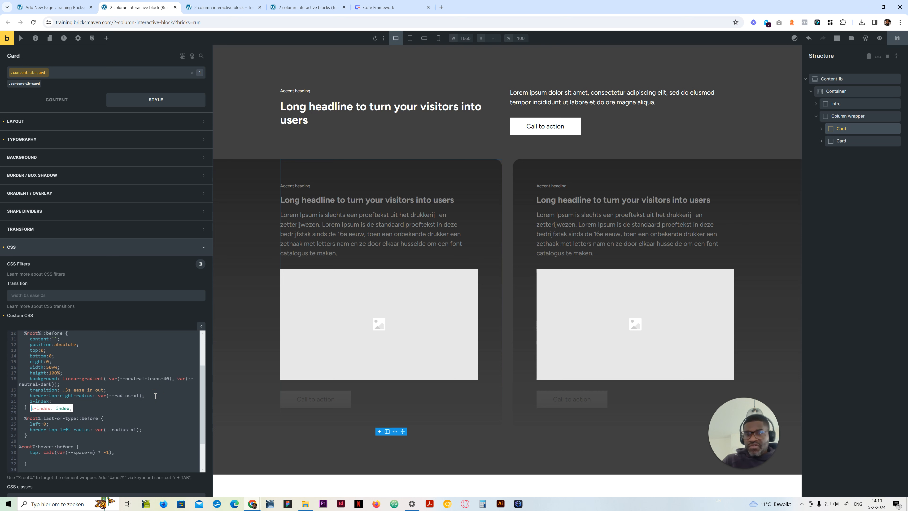
type("-1")
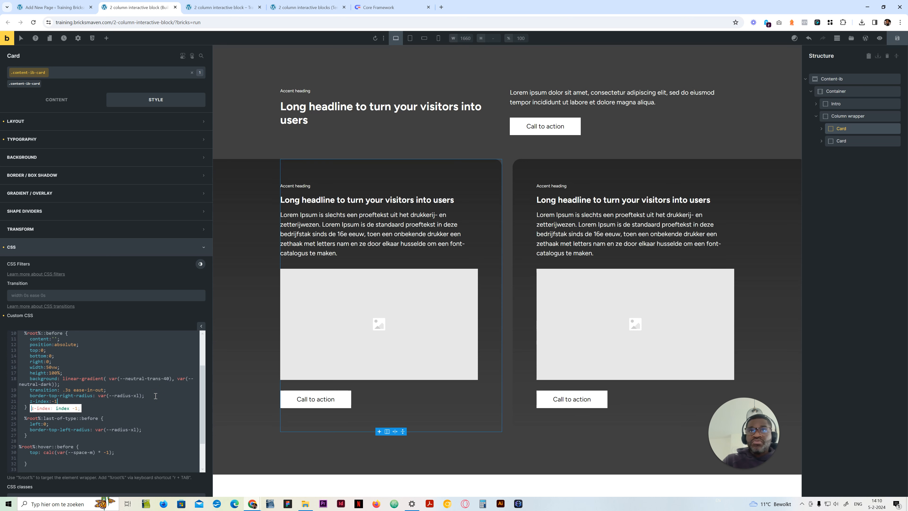
type(";")
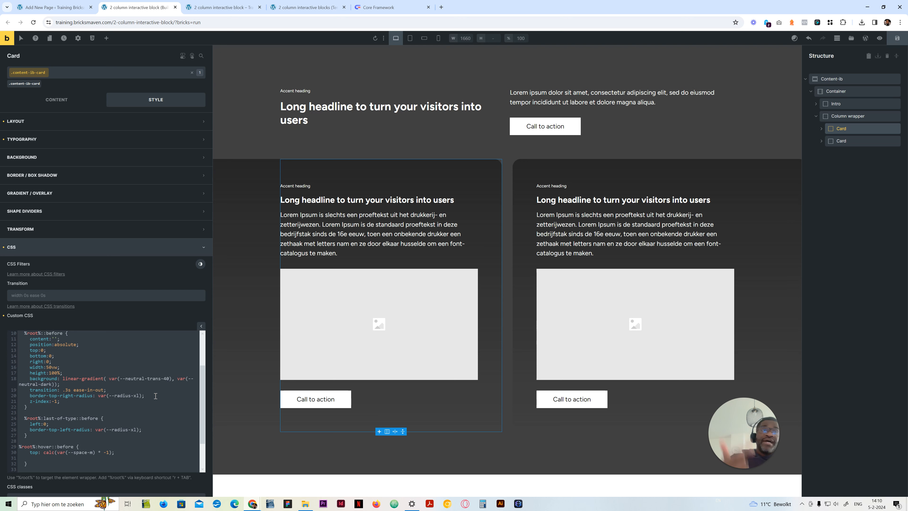
right_click(273, 333)
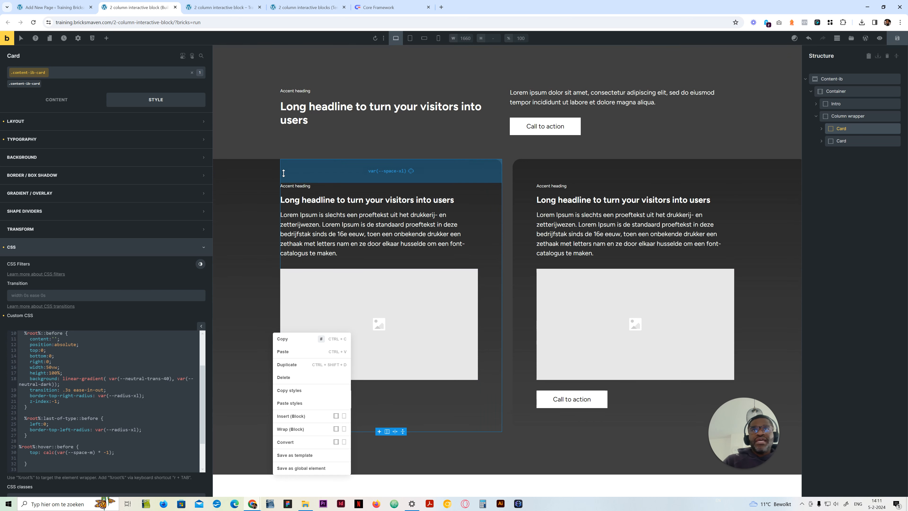
left_click_drag(735, 431, 721, 429)
left_click(203, 413)
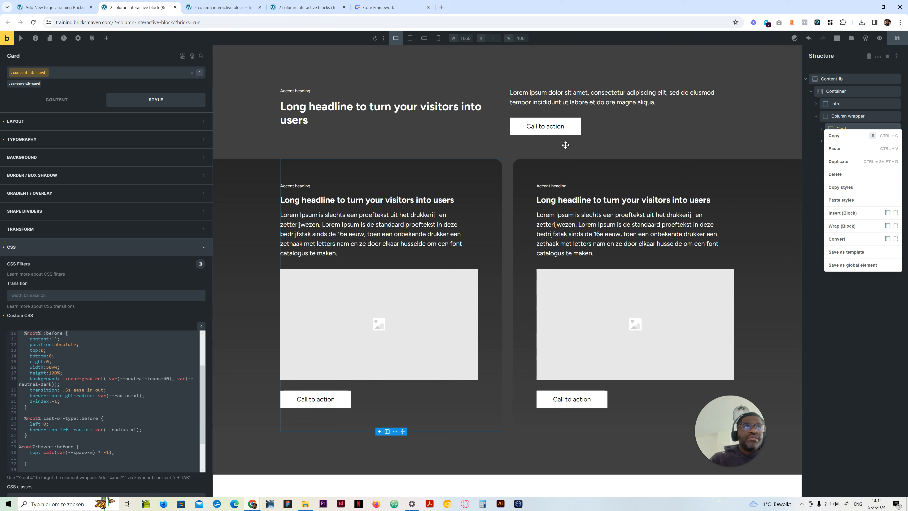
Clear the isolation setting of the content-ib-card class and set it back to isolate.
left_click(31, 121)
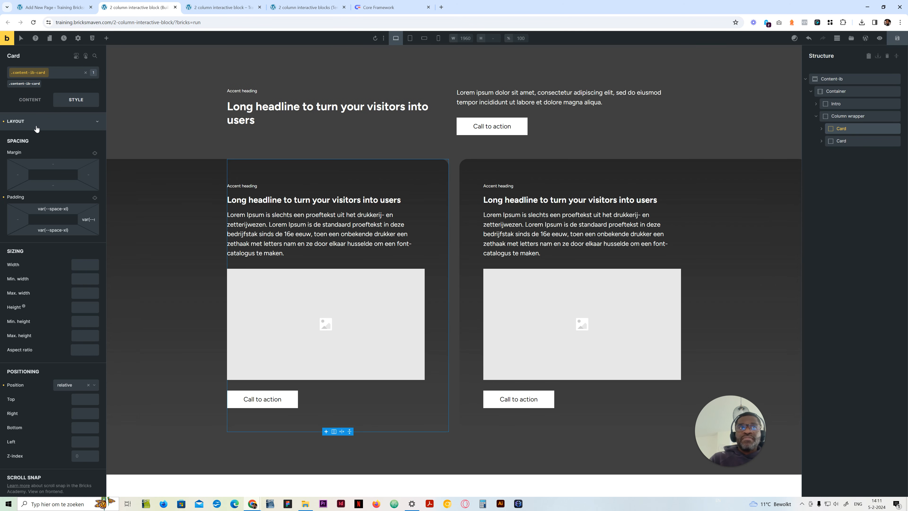
scroll(51, 381, "down", 9)
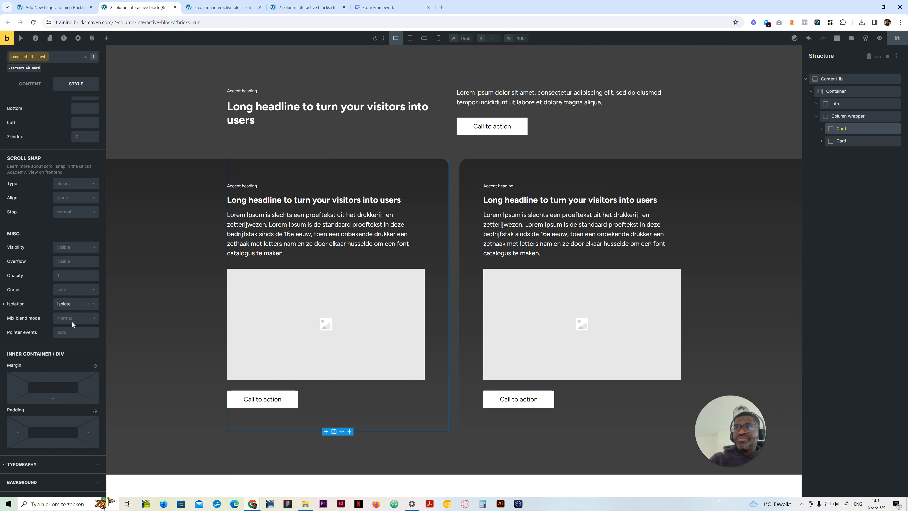
left_click(88, 304)
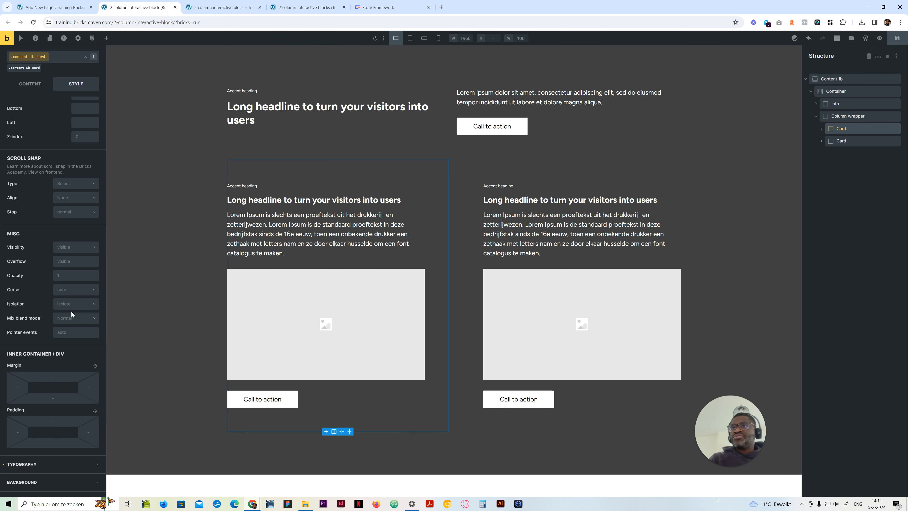
left_click(73, 303)
left_click(70, 327)
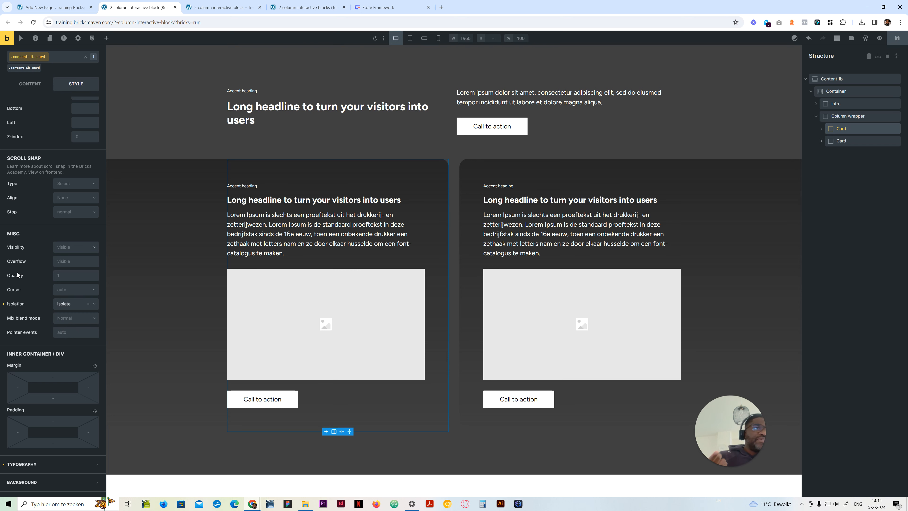
Examine the card's content and layout settings and its nested header, media and button elements.
scroll(13, 213, "up", 8)
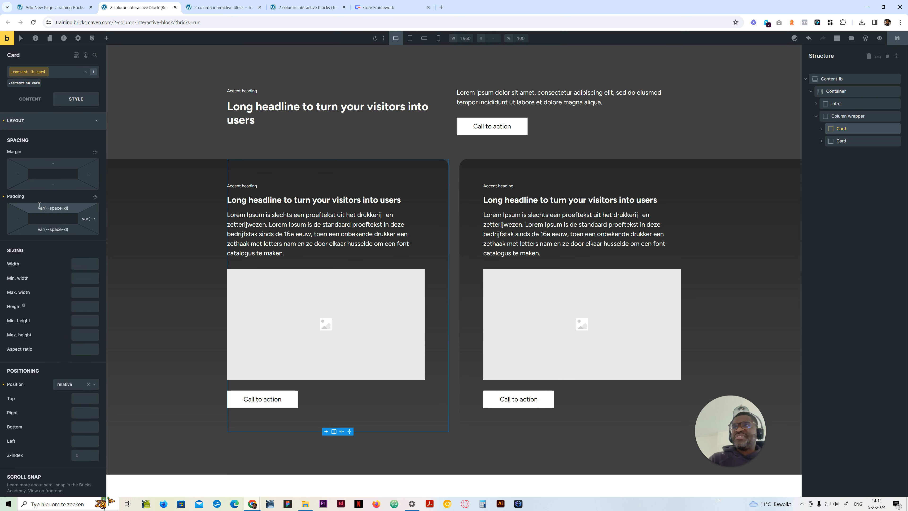
left_click(30, 102)
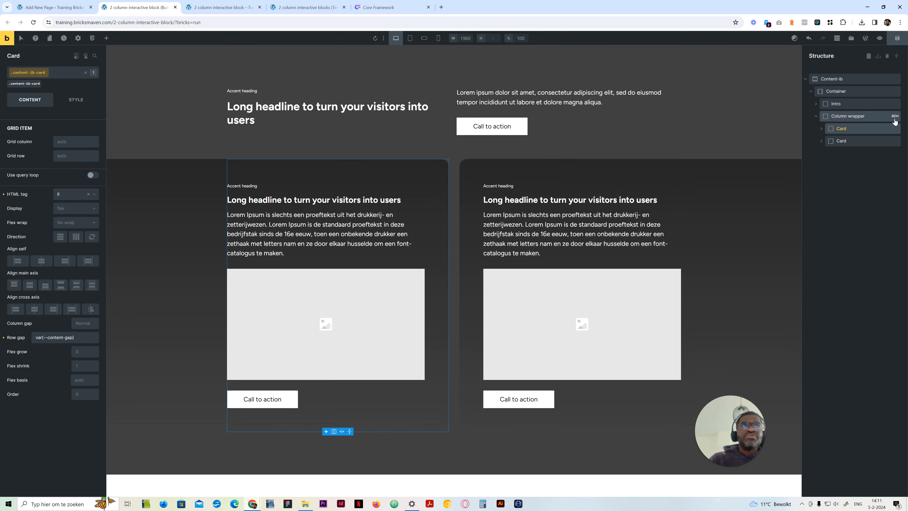
left_click(822, 129)
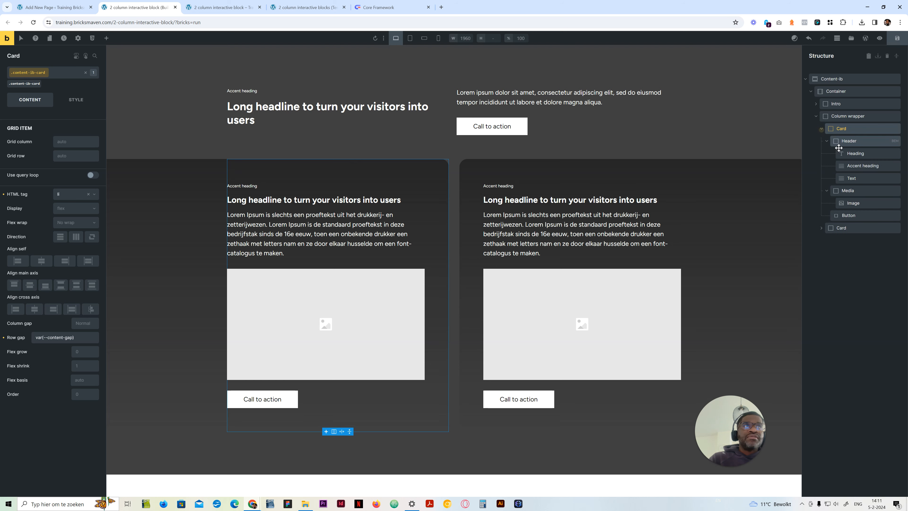
left_click(845, 141)
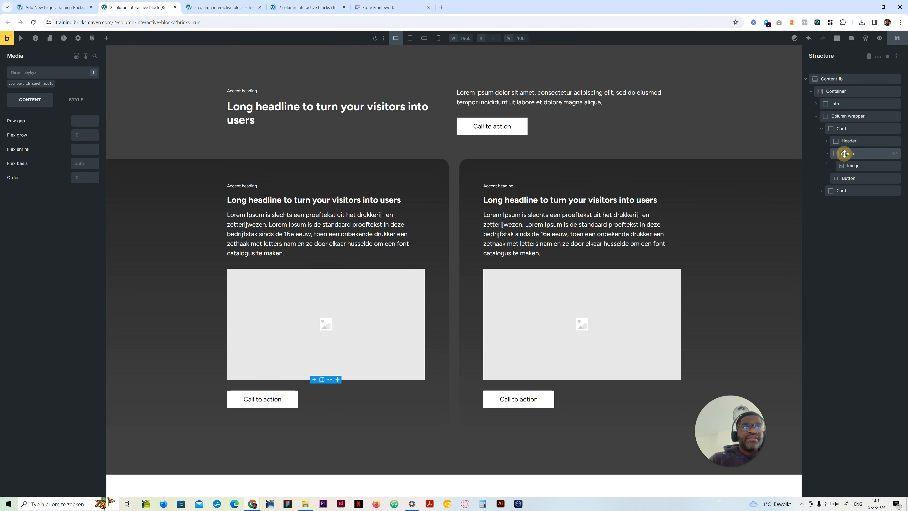
left_click(849, 179)
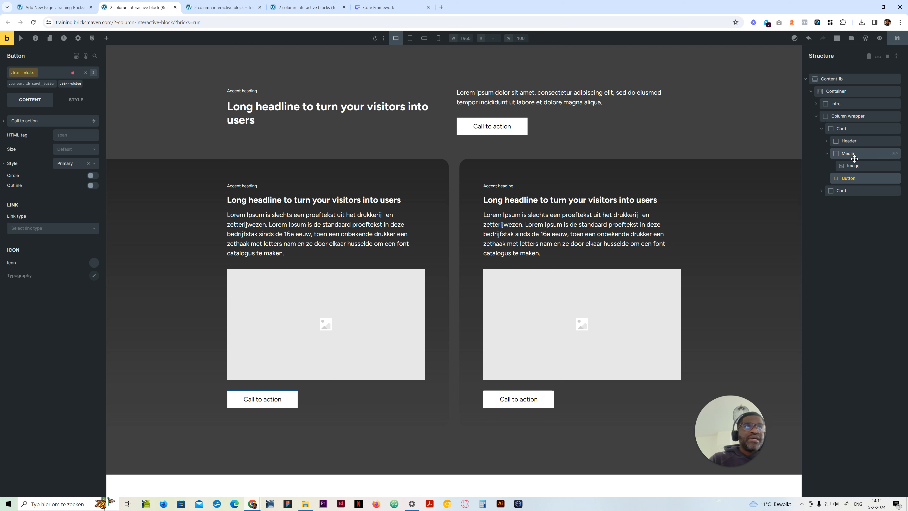
left_click(825, 129)
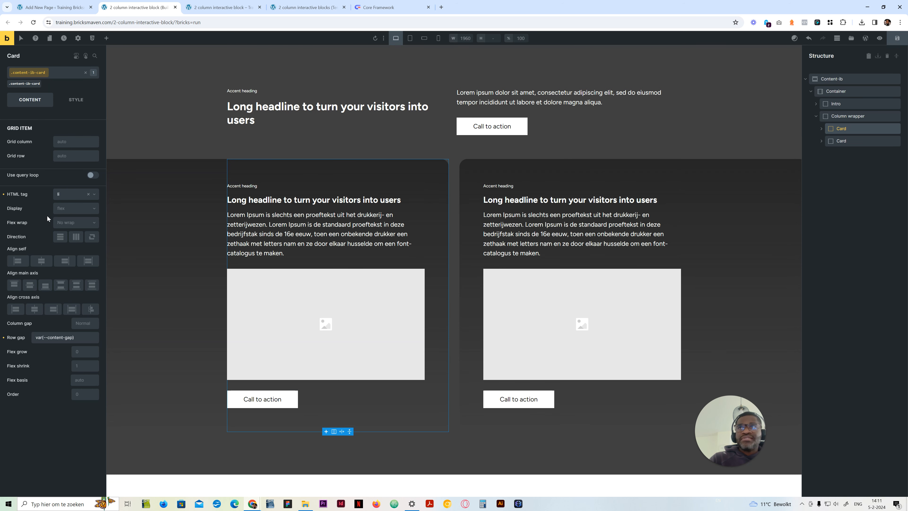
left_click(77, 100)
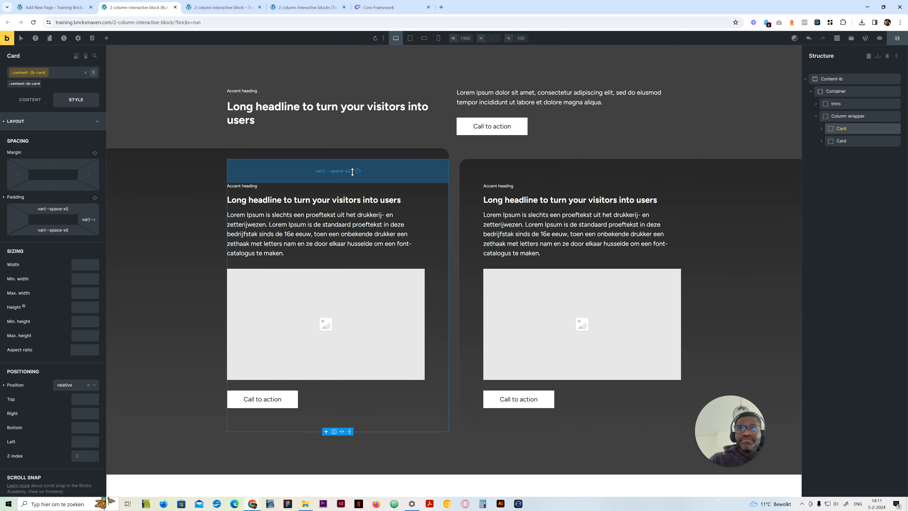
left_click(44, 127)
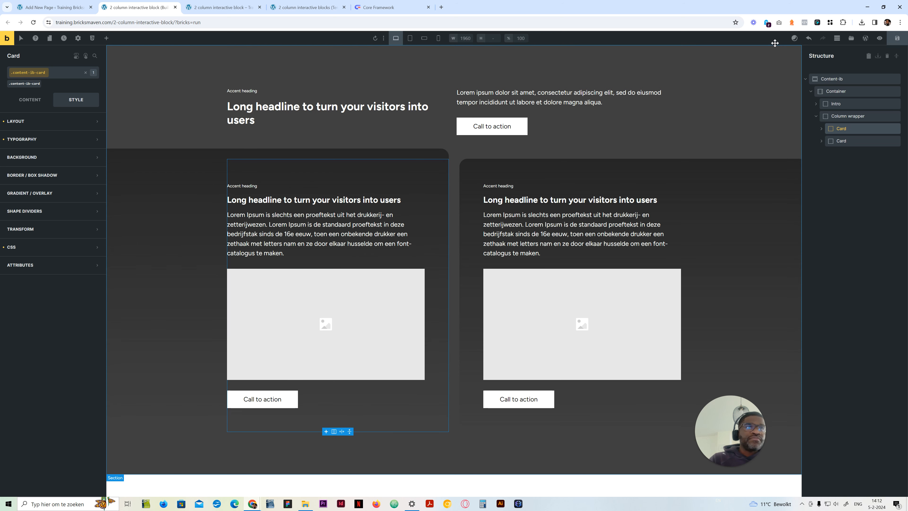
In the card's custom CSS, paste a copy of the %root%::before rule below the %root%:hover::before rule.
left_click(822, 128)
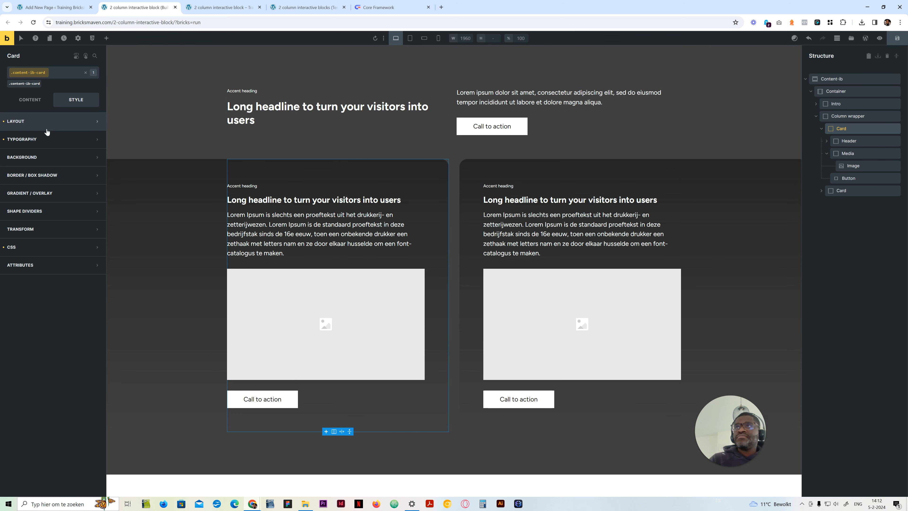
left_click(35, 249)
scroll(99, 398, "down", 5)
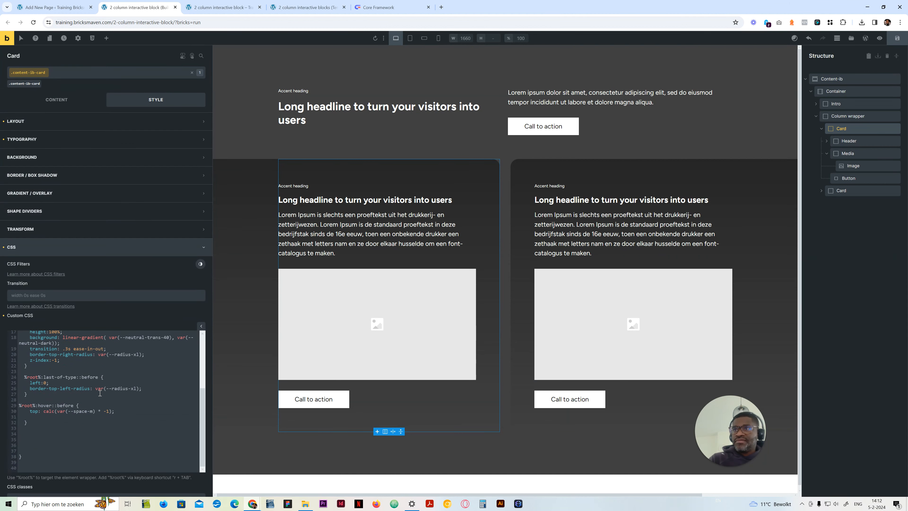
scroll(84, 385, "up", 1)
scroll(82, 383, "down", 1)
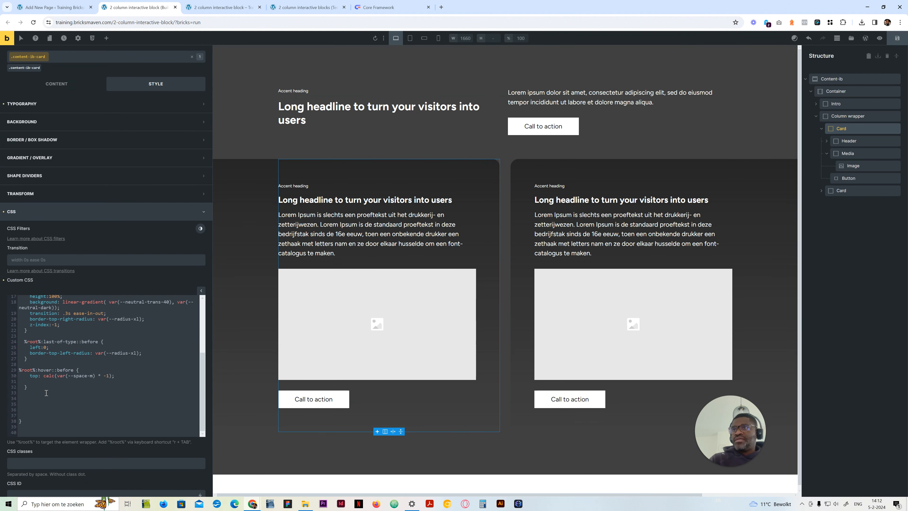
scroll(42, 387, "up", 3)
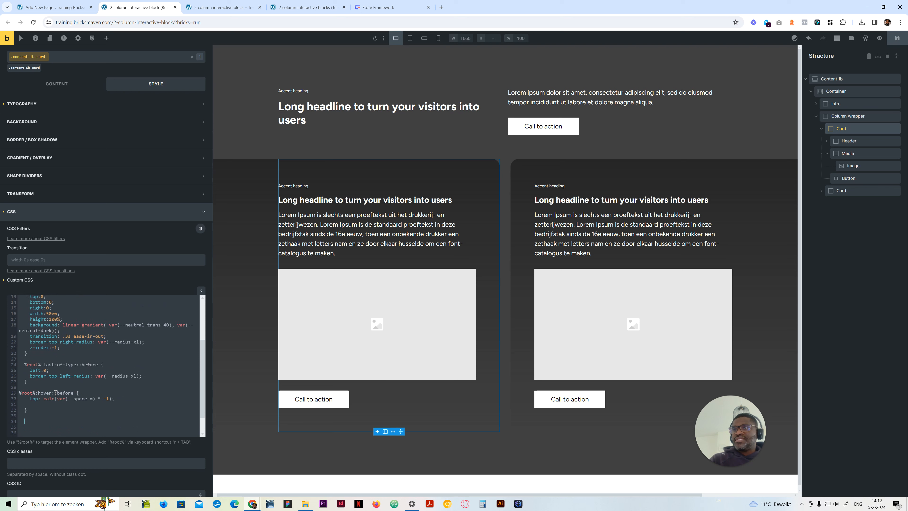
scroll(43, 369, "up", 1)
left_click_drag(29, 389, 25, 315)
key("ctrl+c")
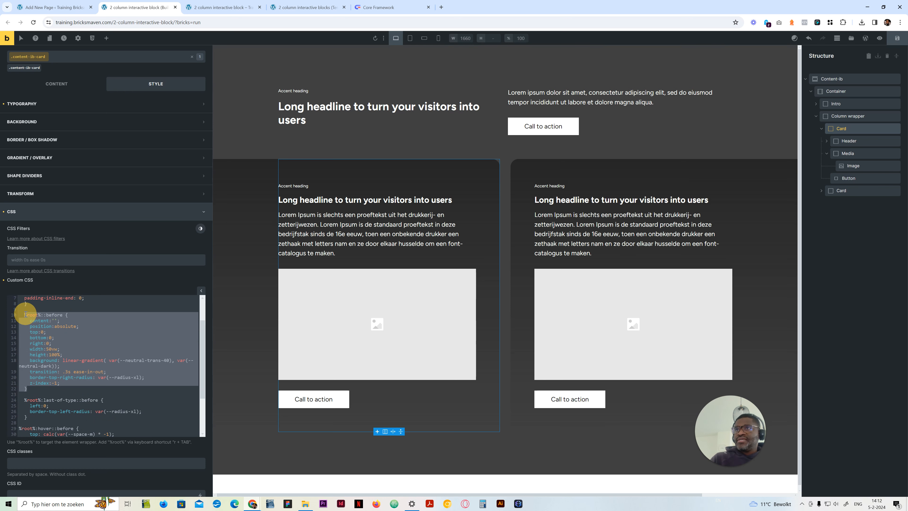
scroll(67, 387, "down", 4)
left_click(48, 391)
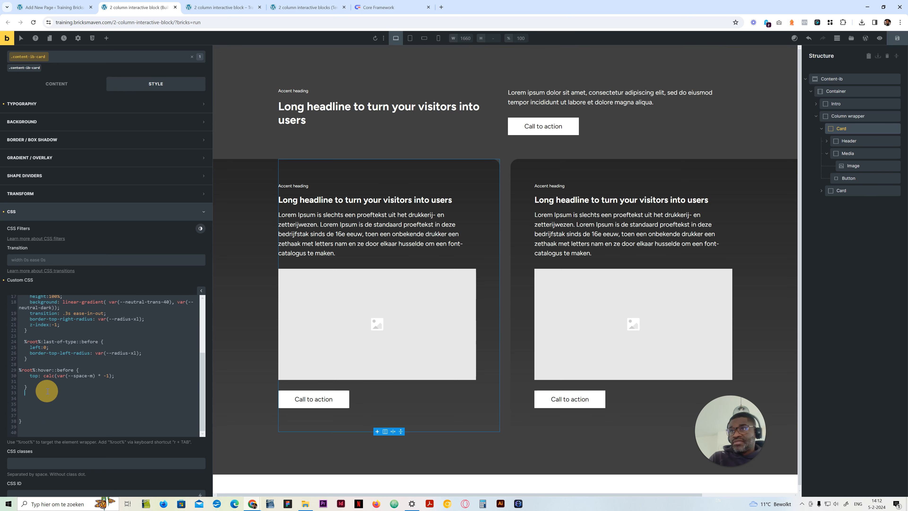
key("ctrl+v")
Remove the border radius and z-index lines from the pasted rule and change its selector to %root%::after.
left_click_drag(60, 428, 1, 390)
scroll(8, 430, "down", 2)
key("BackSpace")
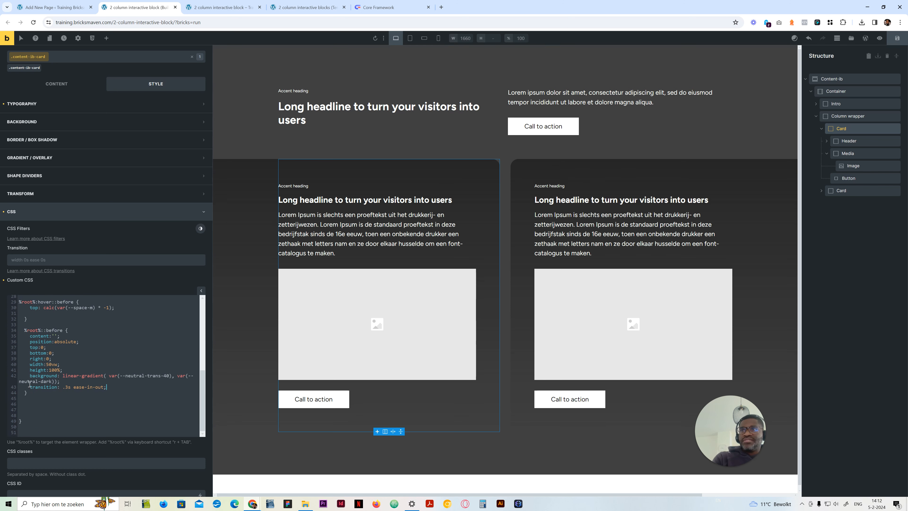
left_click_drag(62, 330, 47, 332)
type("after")
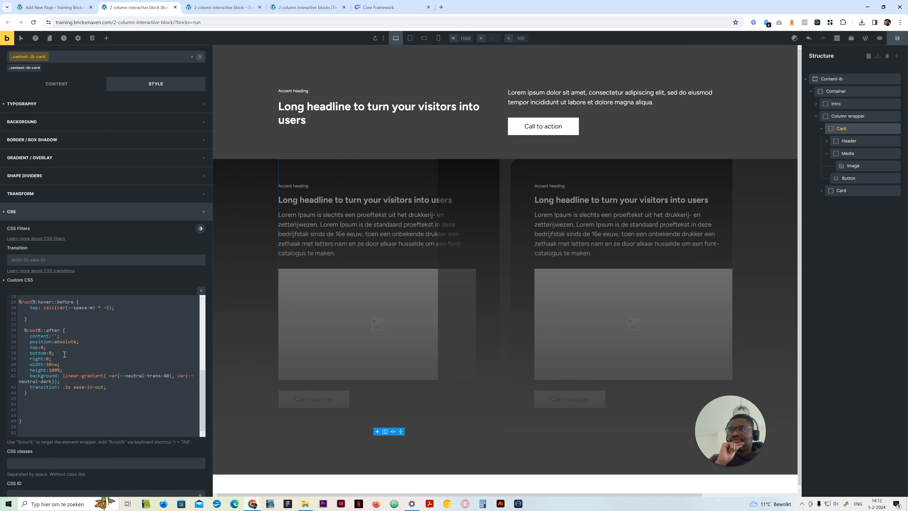
In the %root%::after rule, set the width to 0, the height to 3px and the linear gradient's direction to 90deg.
left_click(48, 365)
key("BackSpace")
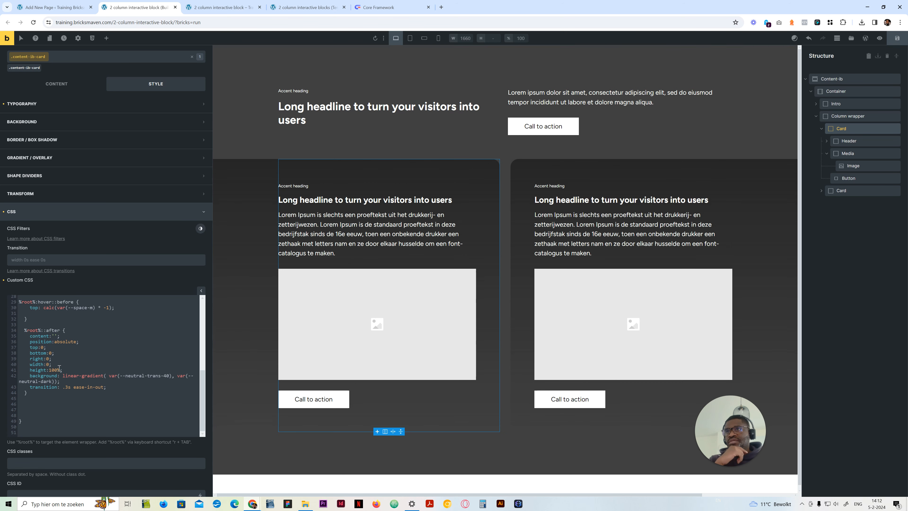
left_click_drag(60, 370, 51, 369)
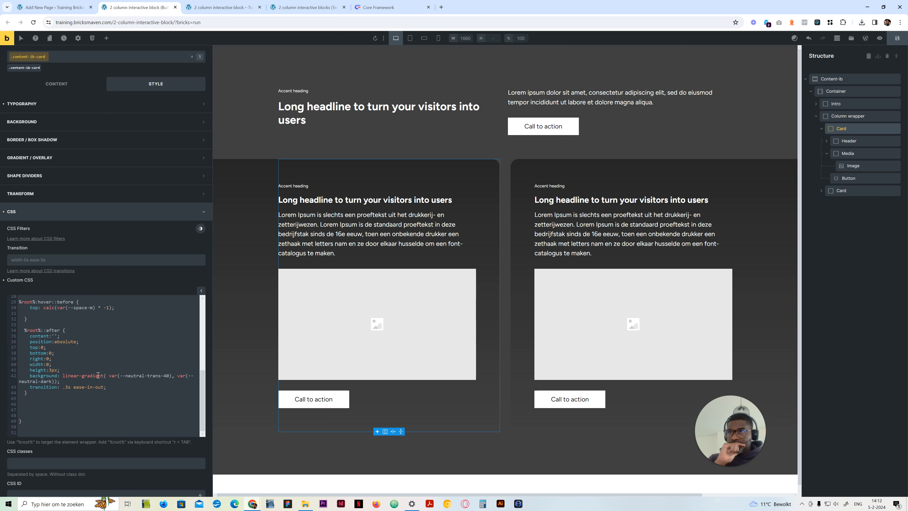
left_click(107, 375)
type("90deg")
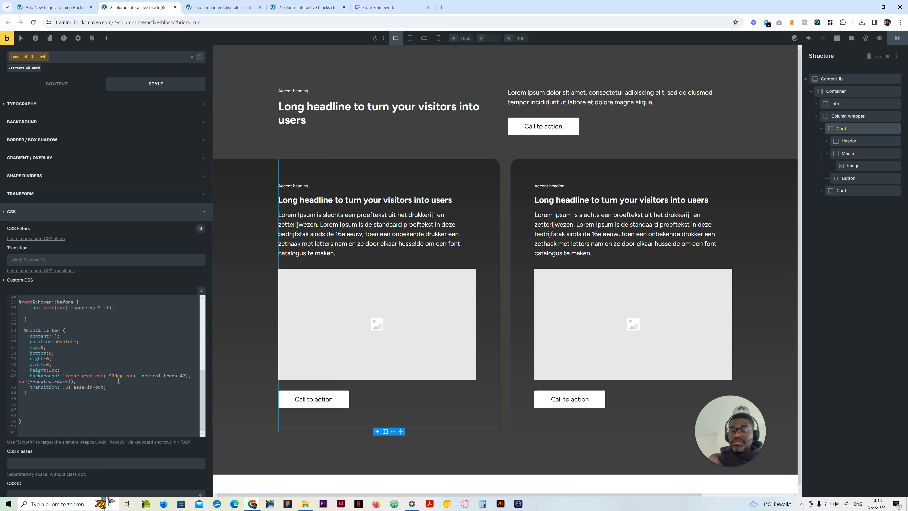
type(",")
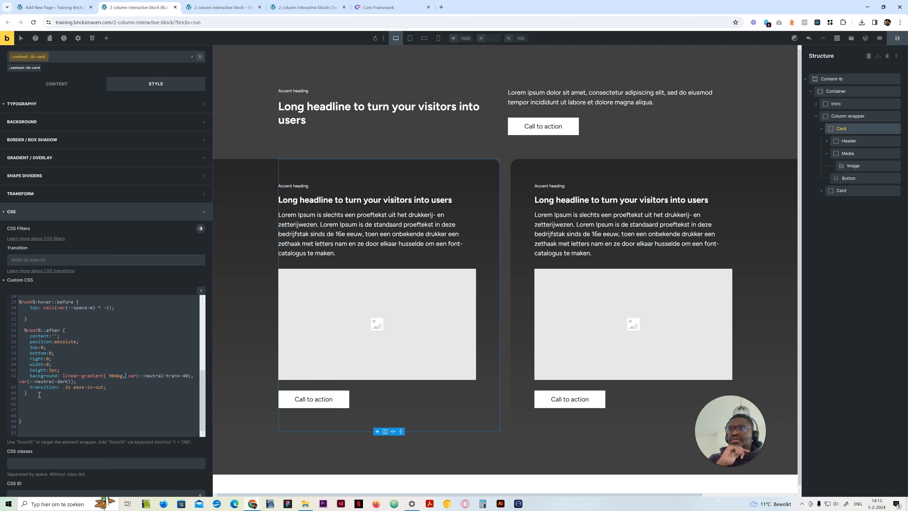
Duplicate the %root%:hover::before rule below the ::after rule as %root%:hover::after, with width: 50vw; as its only declaration.
left_click_drag(38, 393, 17, 311)
key("ctrl+c")
left_click(49, 392)
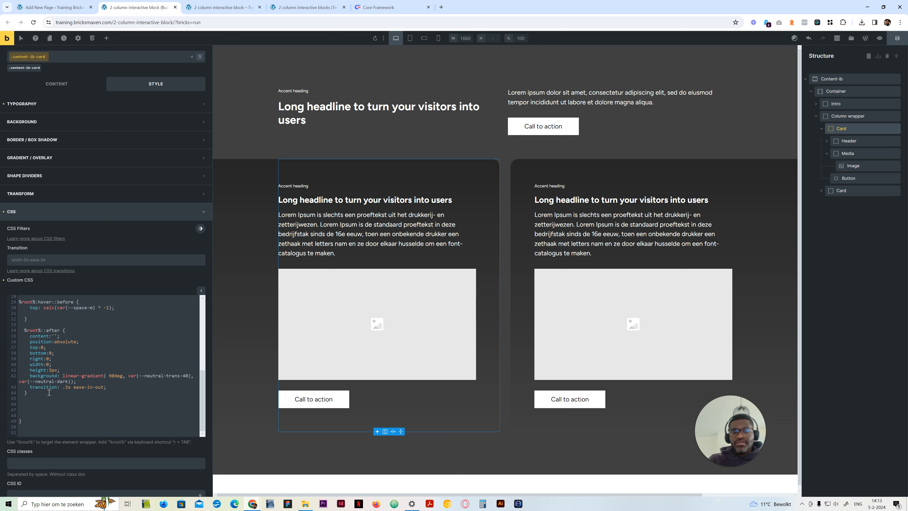
key("ctrl+v")
double_click(68, 404)
type("a")
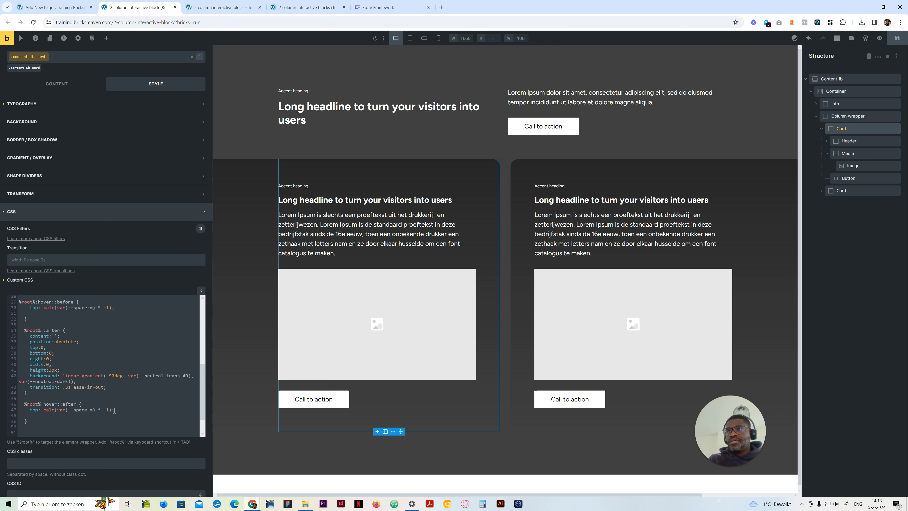
left_click_drag(115, 410, 30, 409)
type("widt")
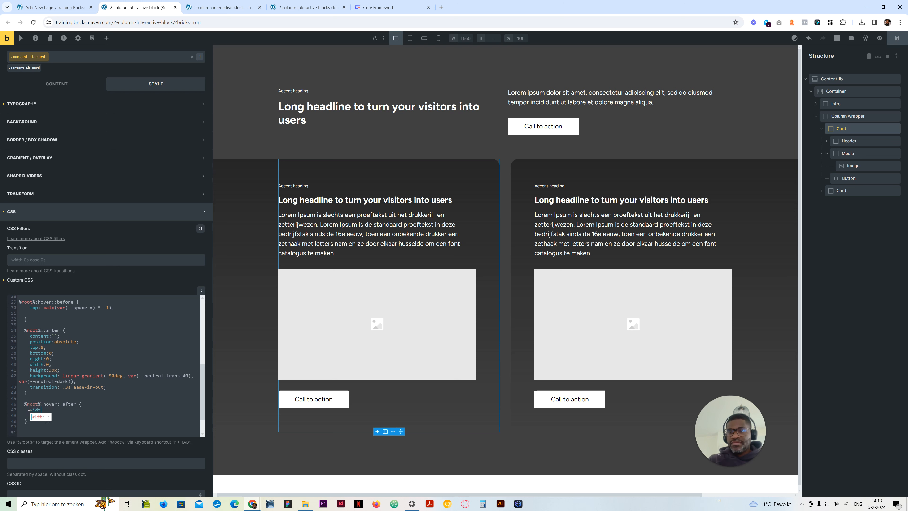
type("h: 50vw;")
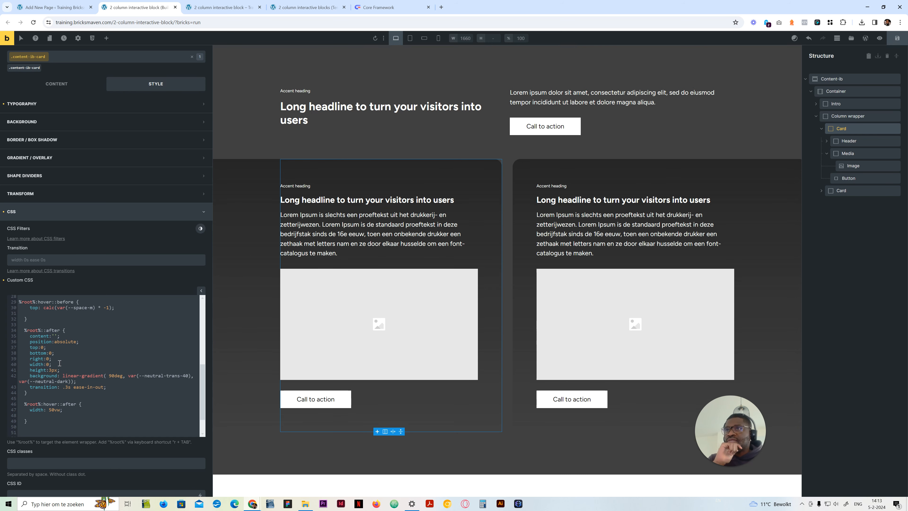
In the %root%::after rule, delete top:0; and set the gradient colours to var(--neutral-dark), var(--neutral-trans-40).
left_click_drag(46, 347, 20, 347)
key("BackSpace")
key("BackSpace")
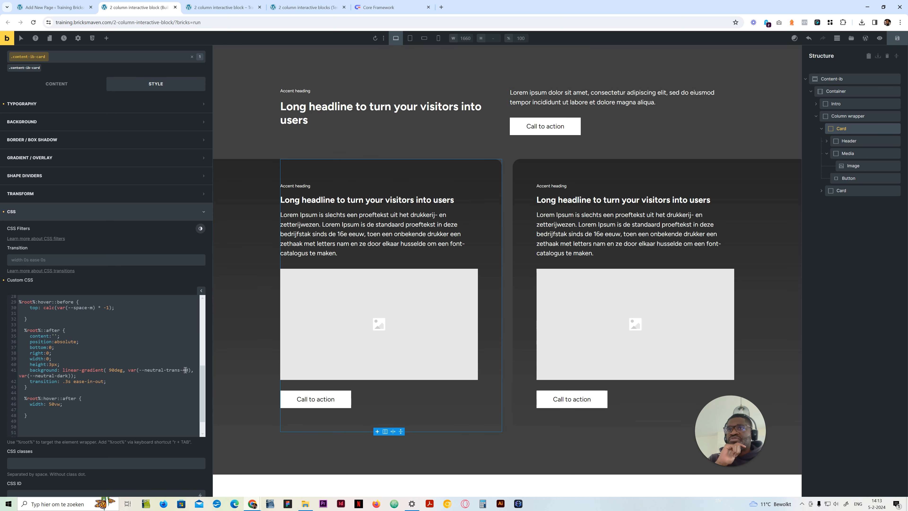
left_click_drag(188, 370, 167, 371)
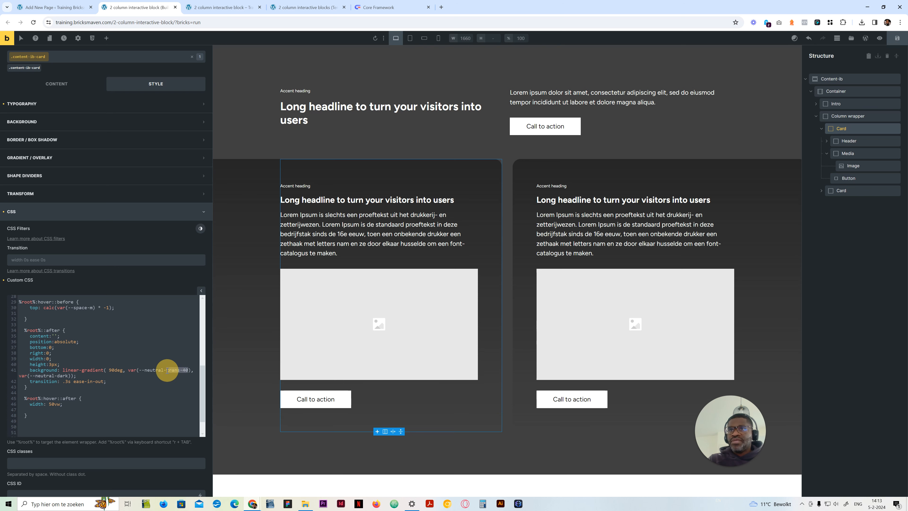
type("dark")
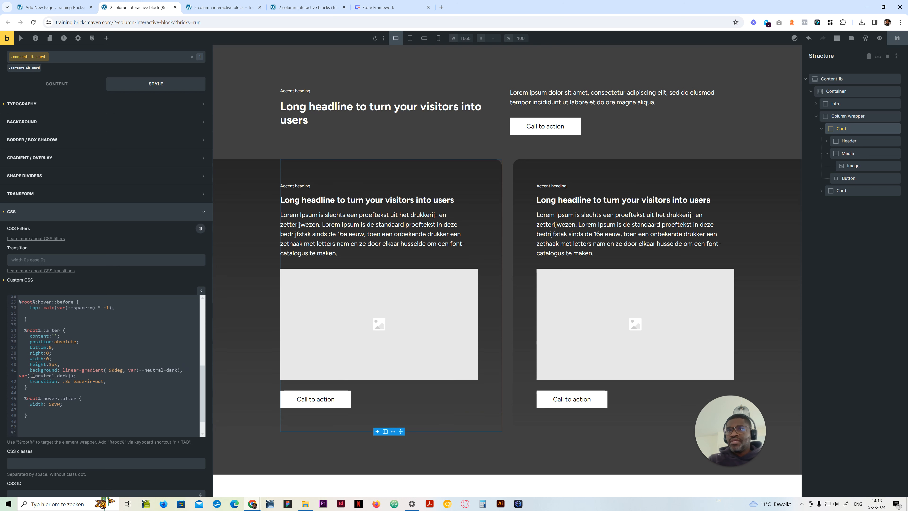
left_click_drag(68, 375, 56, 376)
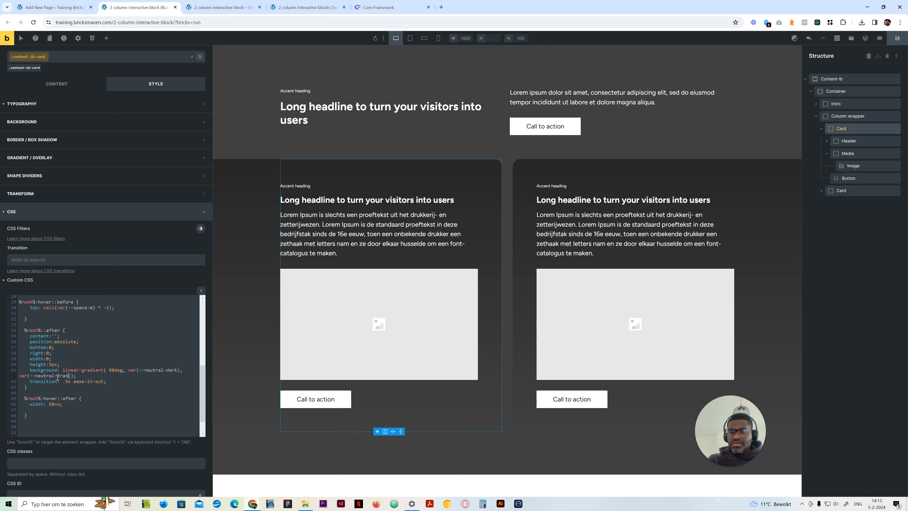
type("trans-40")
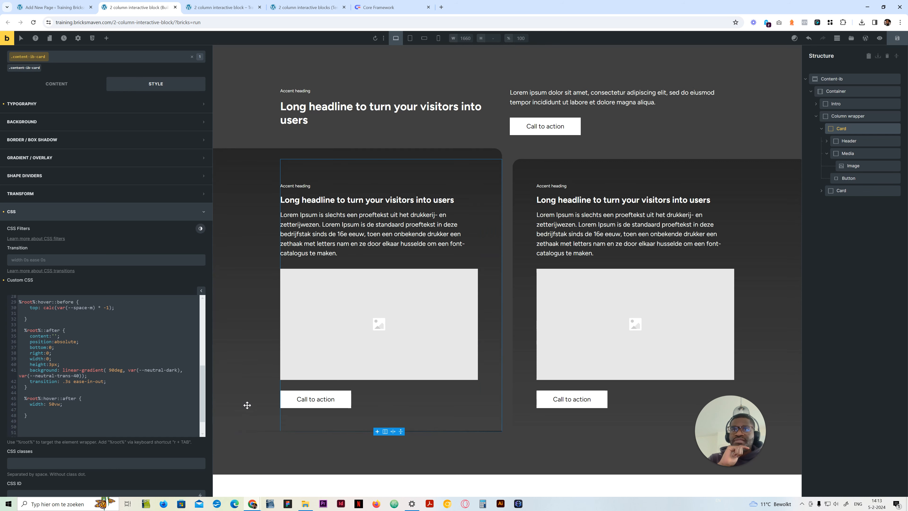
Save the page and open its front-end preview to check the cards' hover line.
left_click(897, 38)
left_click(222, 7)
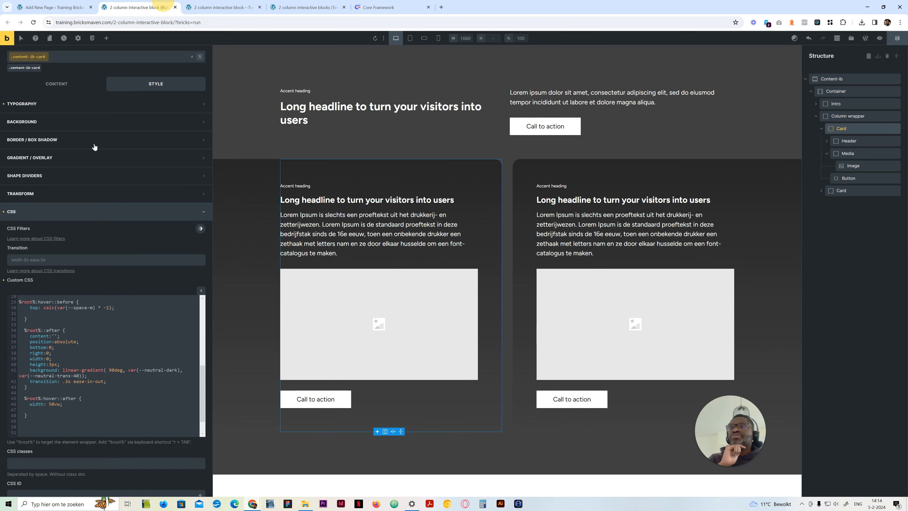
Duplicate the %root%::after rule directly below itself and change the copy's selector to %root%:last-of-type::after.
left_click(136, 7)
left_click_drag(29, 389, 24, 329)
key("ctrl+c")
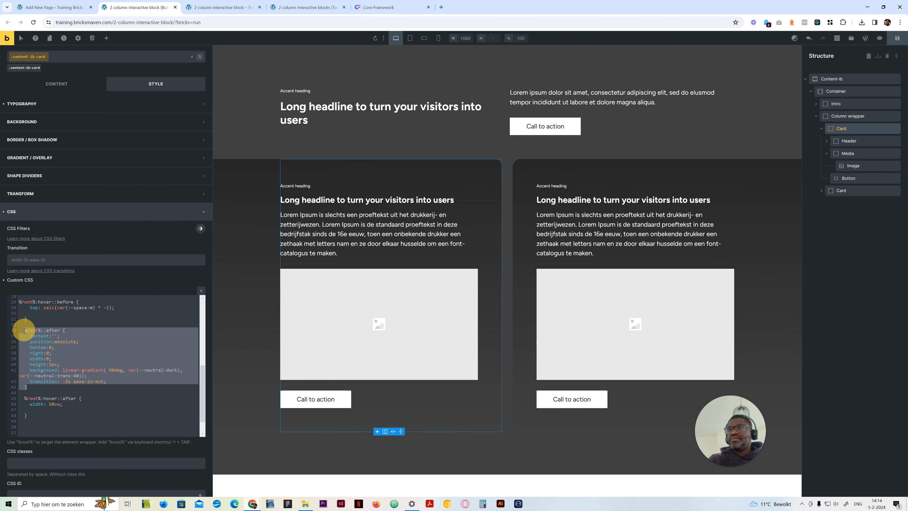
left_click(40, 387)
key("Return")
key("Return")
key("ctrl+v")
left_click(40, 377)
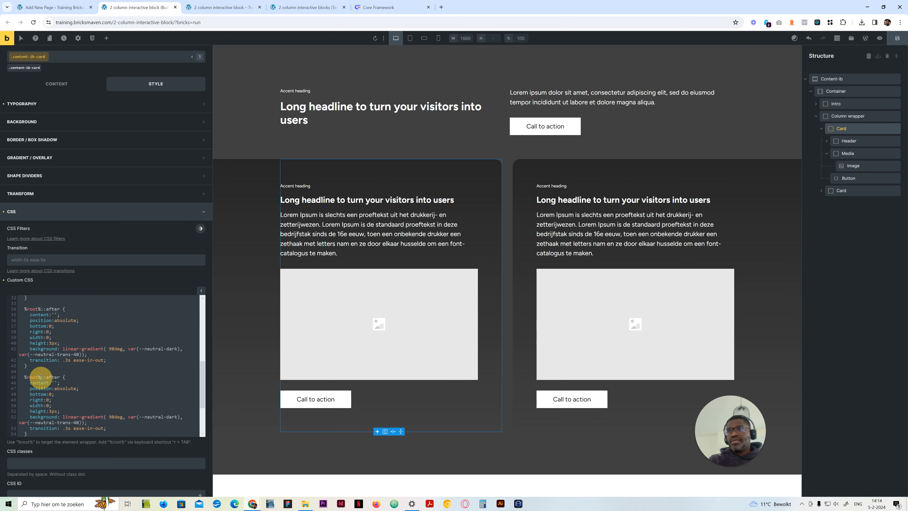
type(":last")
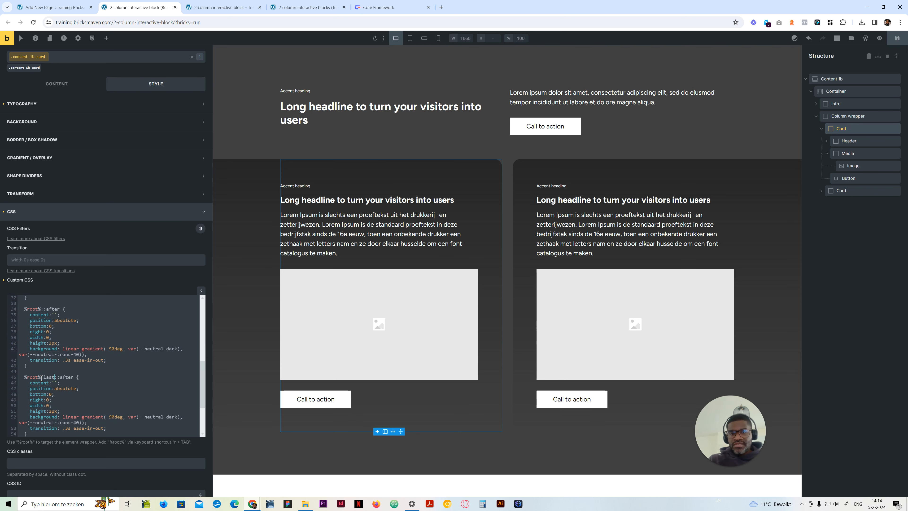
type("-of-type")
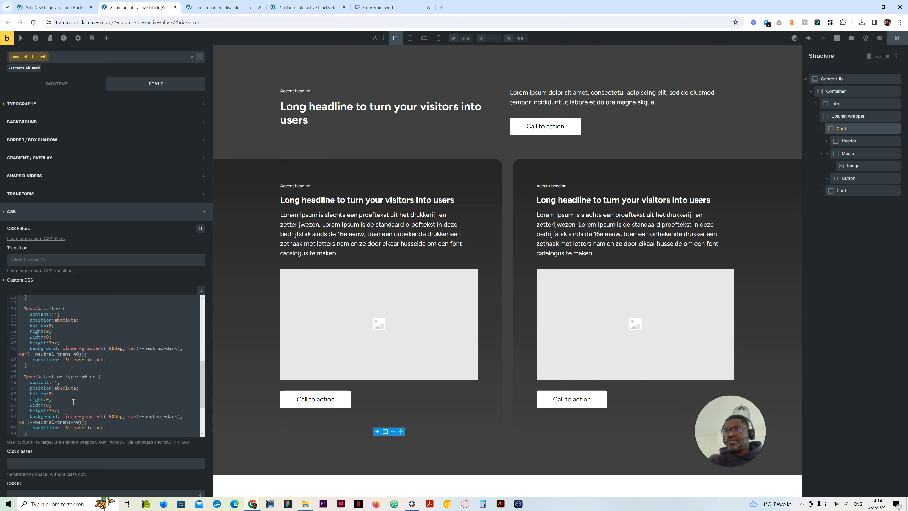
In the %root%:last-of-type::after rule, change right:0; to left:0; and delete the height, transition, content, position, bottom and width declarations.
scroll(66, 369, "down", 2)
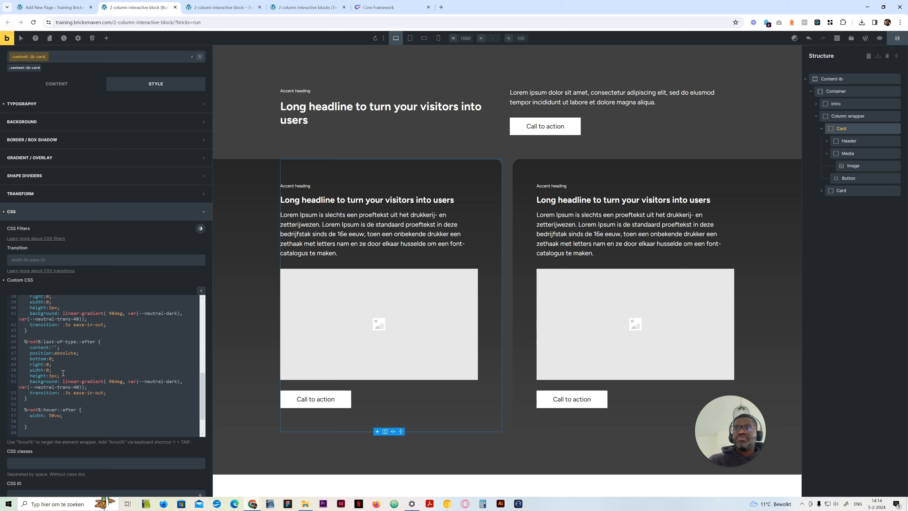
left_click_drag(62, 376, 3, 374)
key("BackSpace")
key("BackSpace")
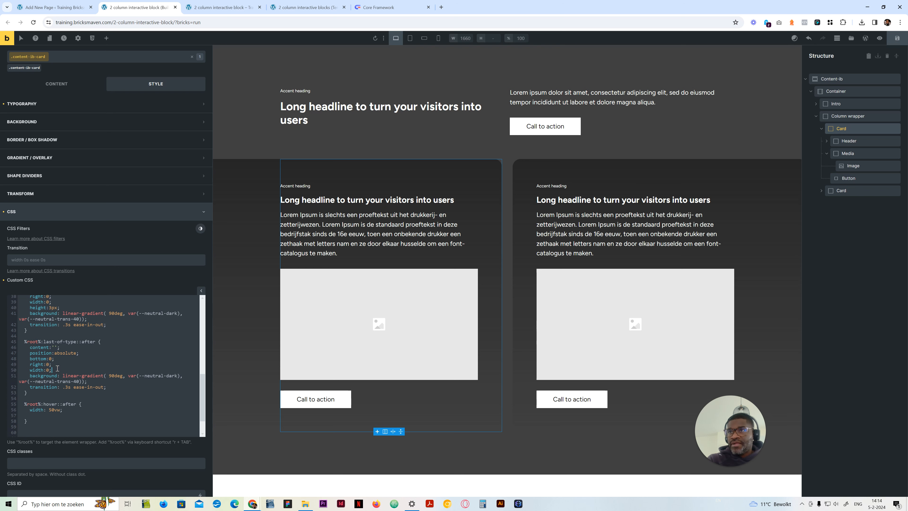
left_click_drag(42, 363, 29, 364)
type("left")
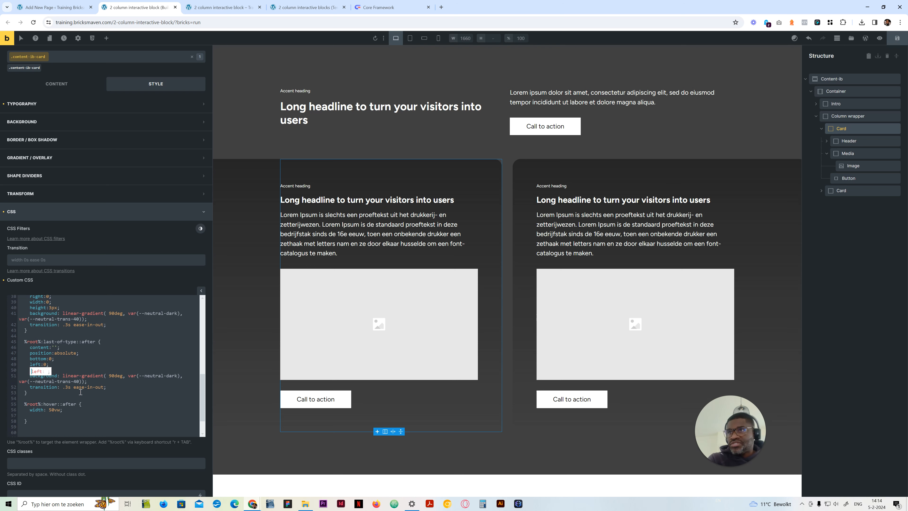
left_click_drag(106, 387, 7, 390)
key("BackSpace")
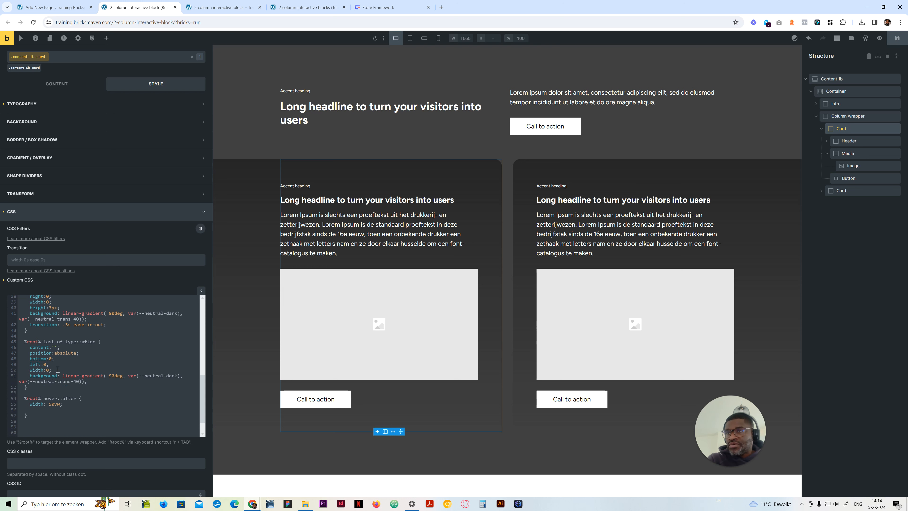
left_click_drag(54, 369, 1, 346)
key("BackSpace")
key("BackSpace")
key("BackSpace")
key("BackSpace")
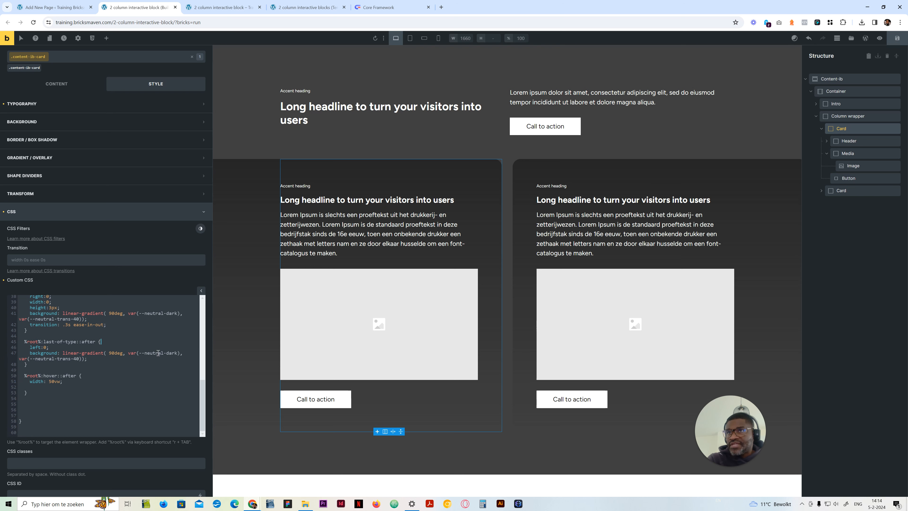
Set the %root%:last-of-type::after gradient colours to var(--neutral-trans-40), var(--neutral-dark), save the page and open its front-end preview.
left_click_drag(178, 353, 166, 353)
type("tr")
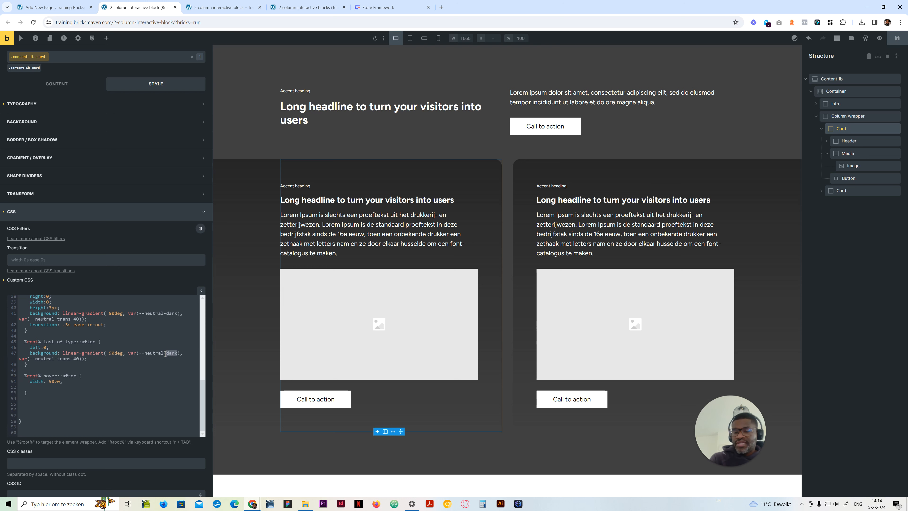
type("ans-40")
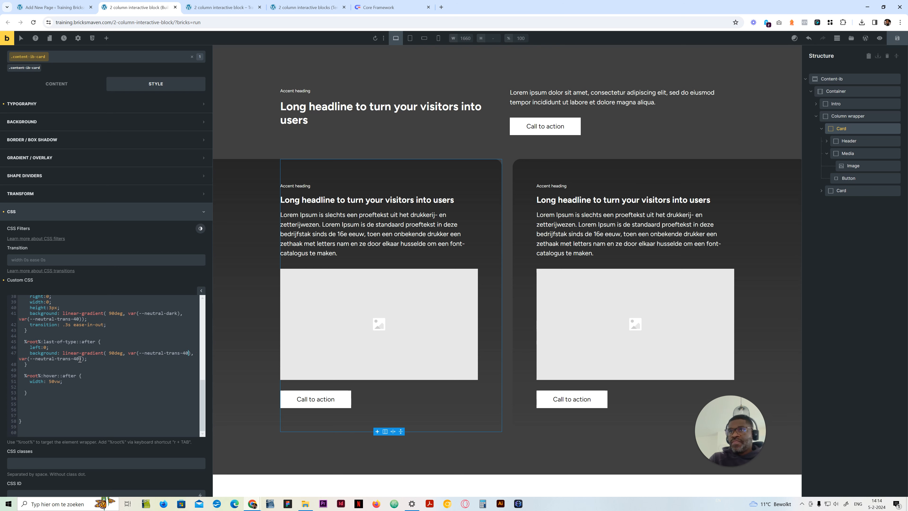
left_click_drag(80, 360, 58, 359)
type("dark")
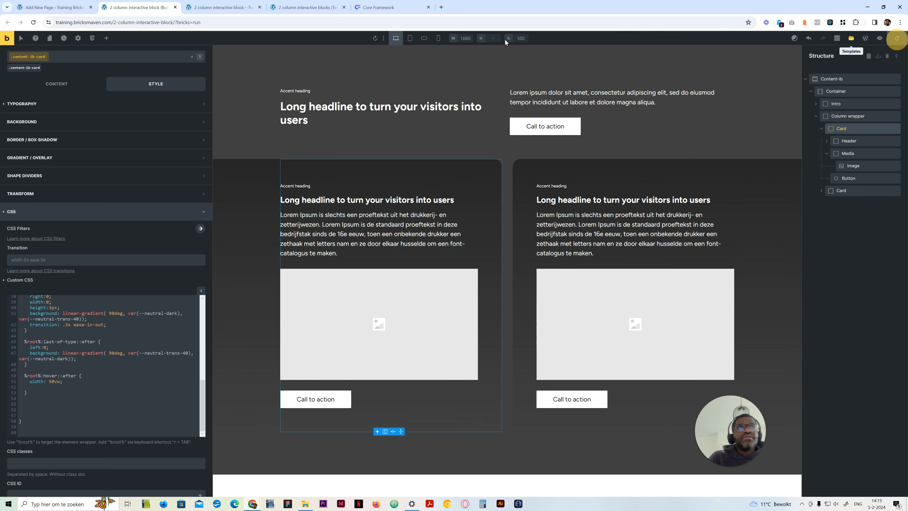
left_click(224, 7)
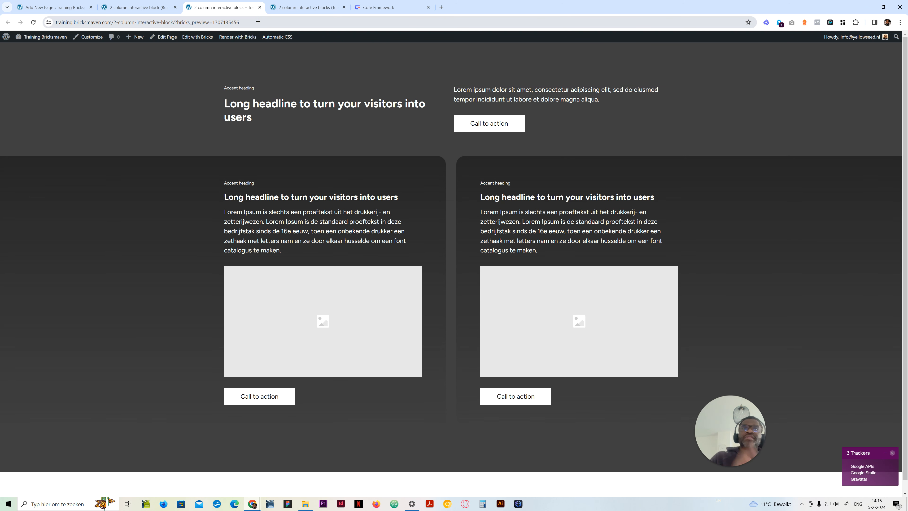
Set the Column wrapper's gap to calc(var(--grid-gap) / 2) and compare the spacing with the original template's preview.
left_click(148, 3)
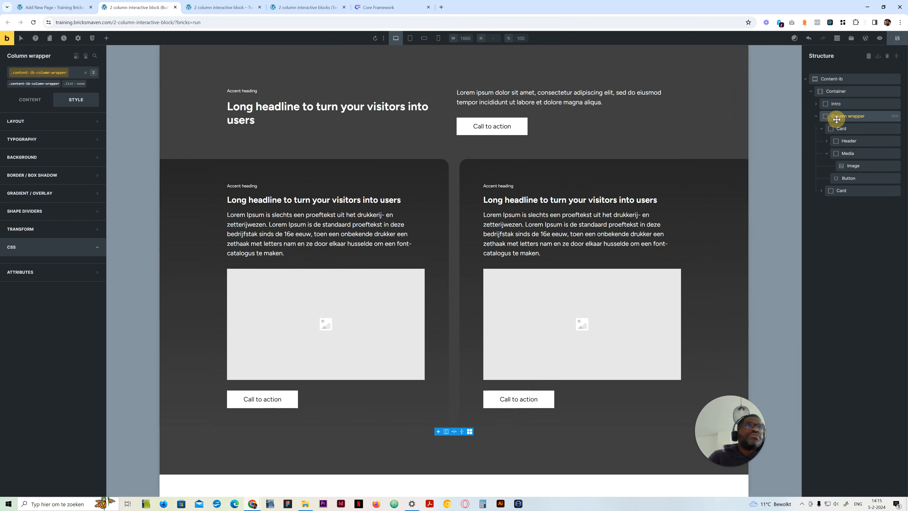
left_click(55, 100)
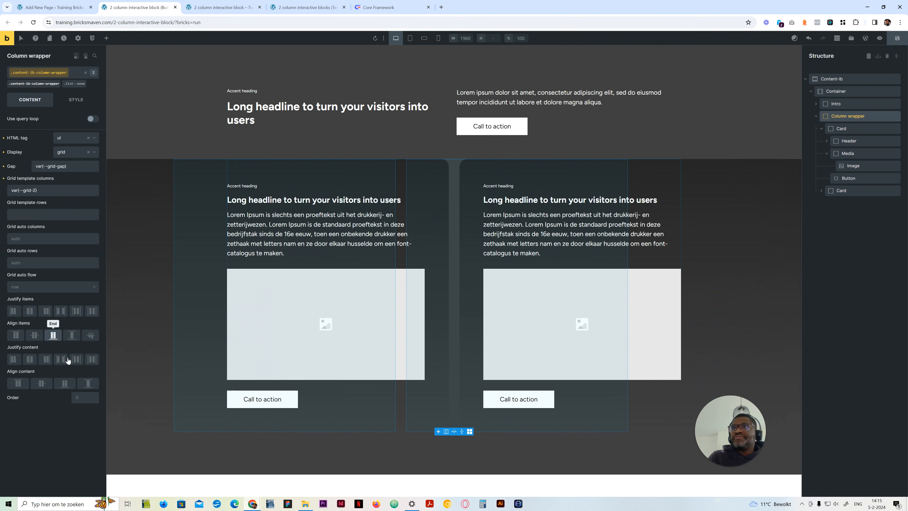
left_click(65, 166)
type("--gre")
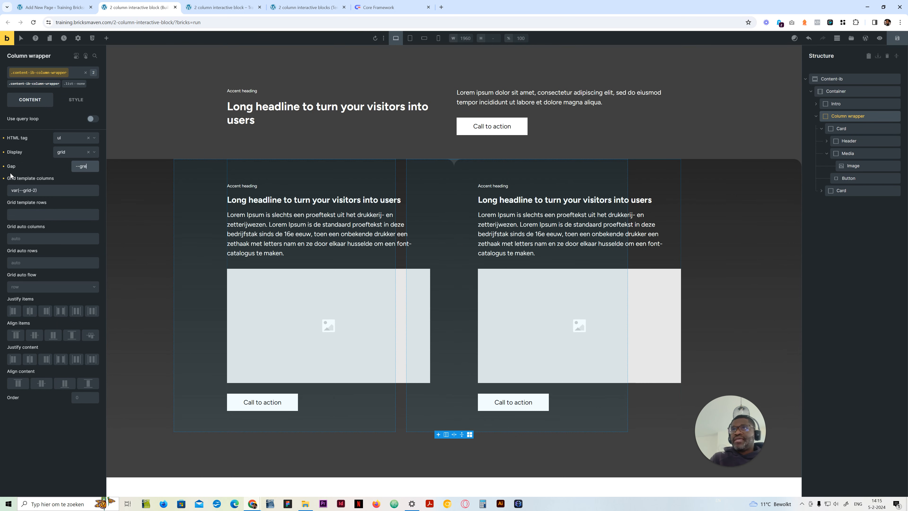
key("BackSpace")
type("id-gap")
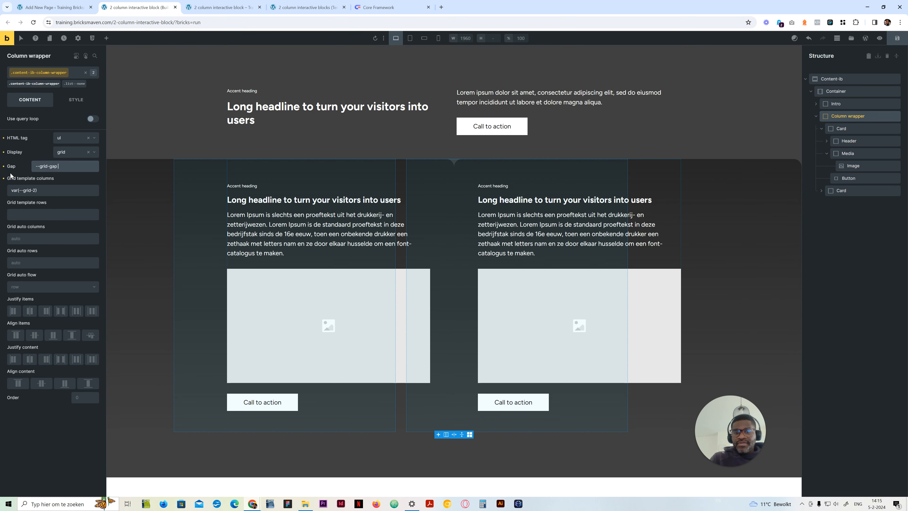
type("2")
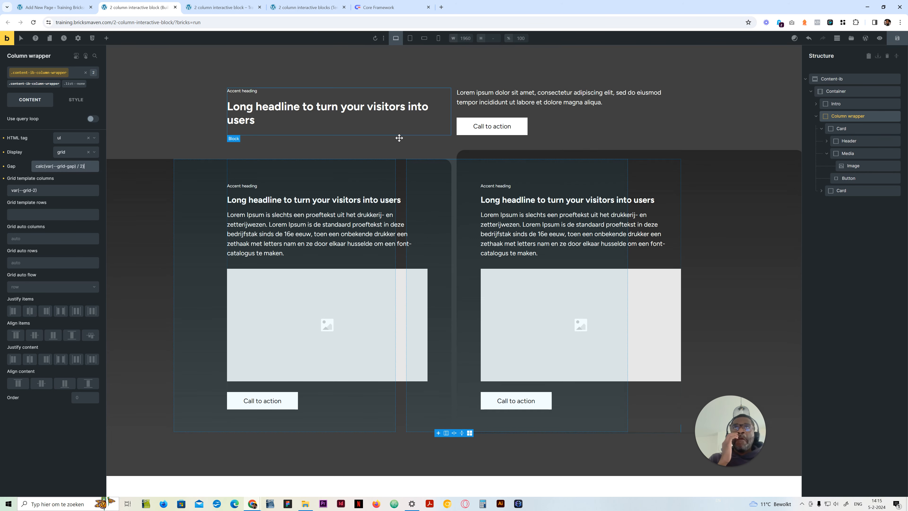
left_click(292, 8)
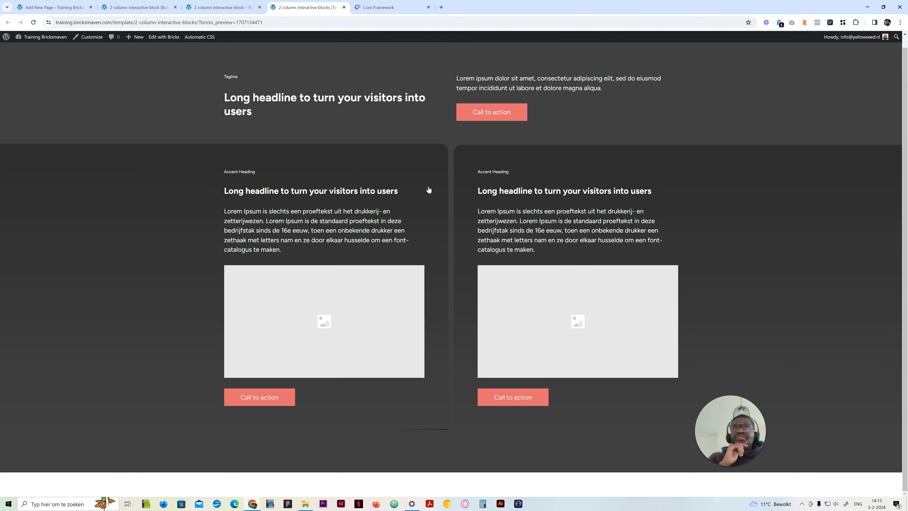
key("ctrl+2")
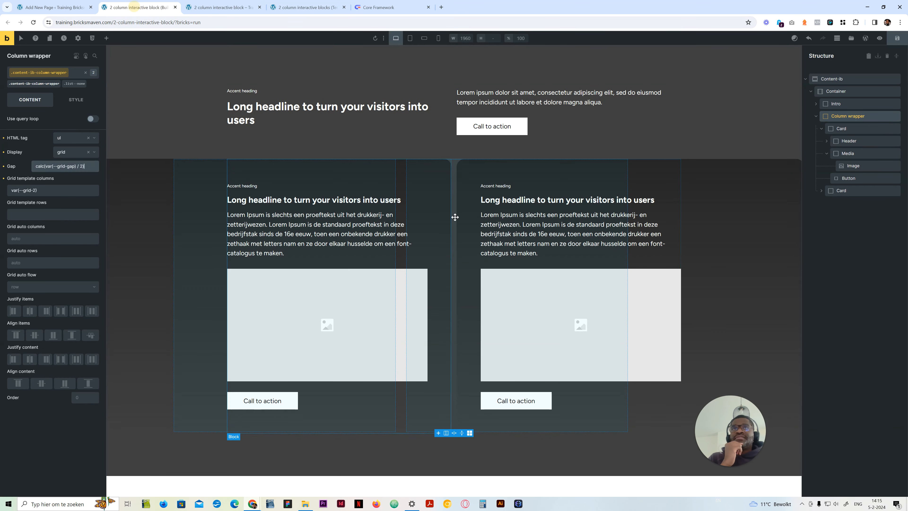
Add an empty %root%:focus-within :focus{ } rule at the start of the Card's custom CSS, above the media query.
left_click(704, 142)
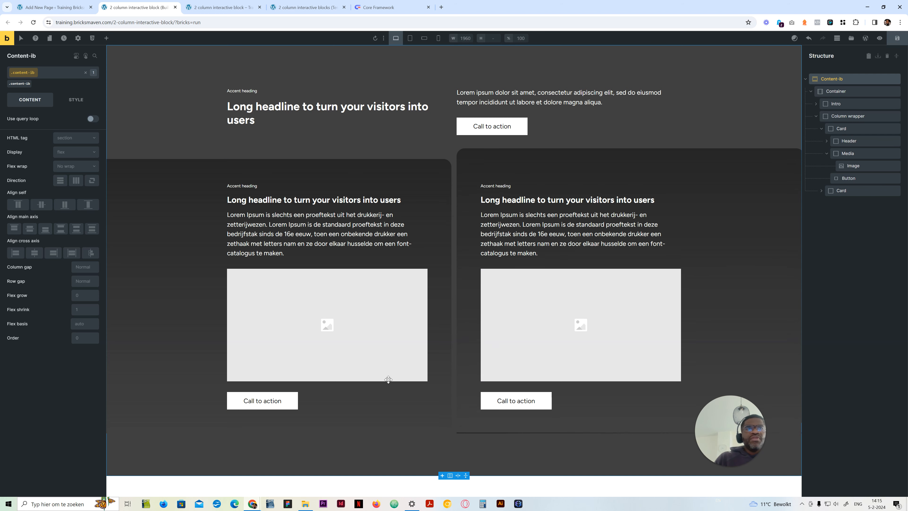
left_click(844, 128)
left_click(76, 103)
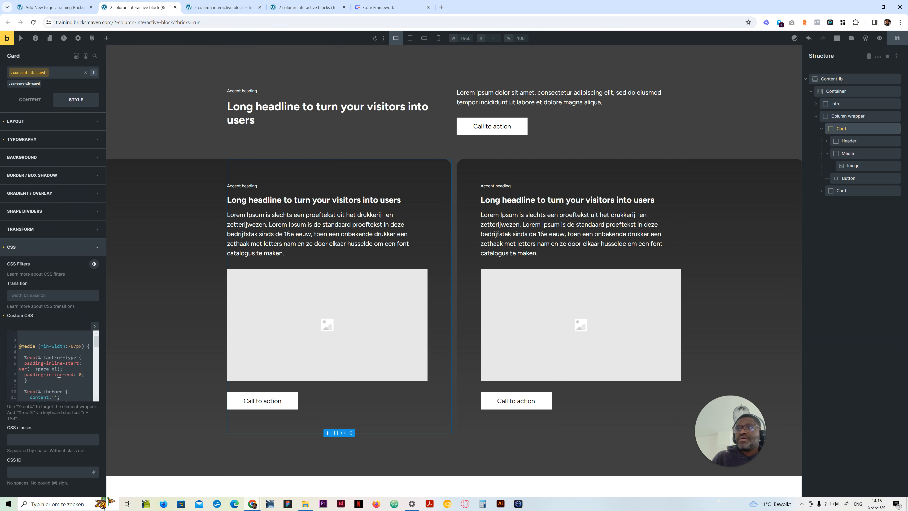
left_click(59, 341)
left_click(72, 333)
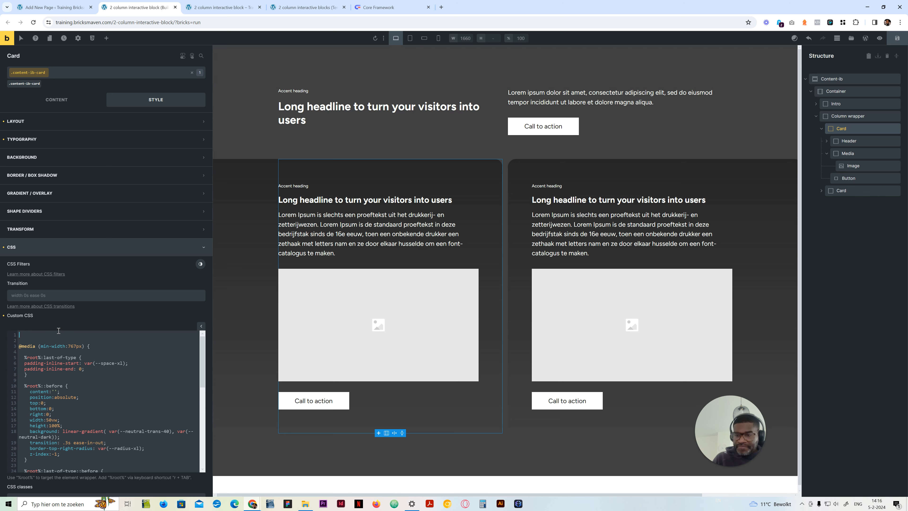
type("r")
key("Tab")
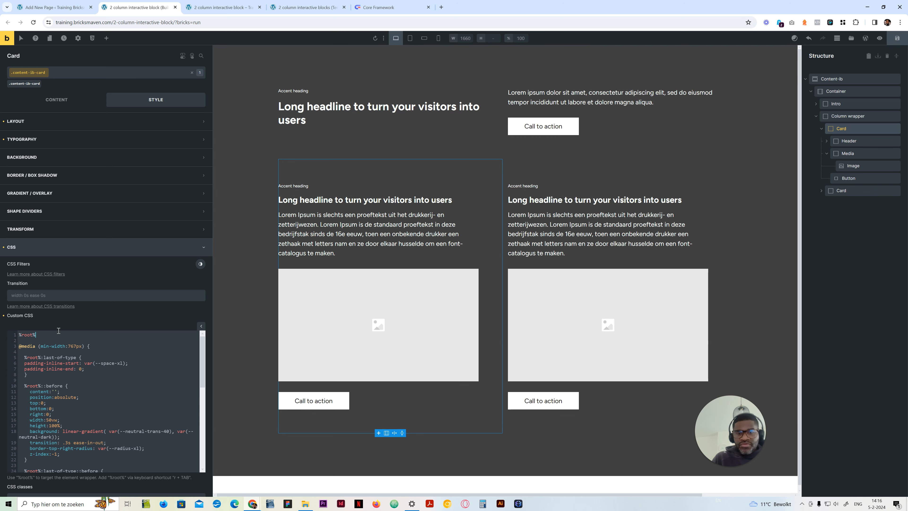
type("{")
key("Return")
key("Return")
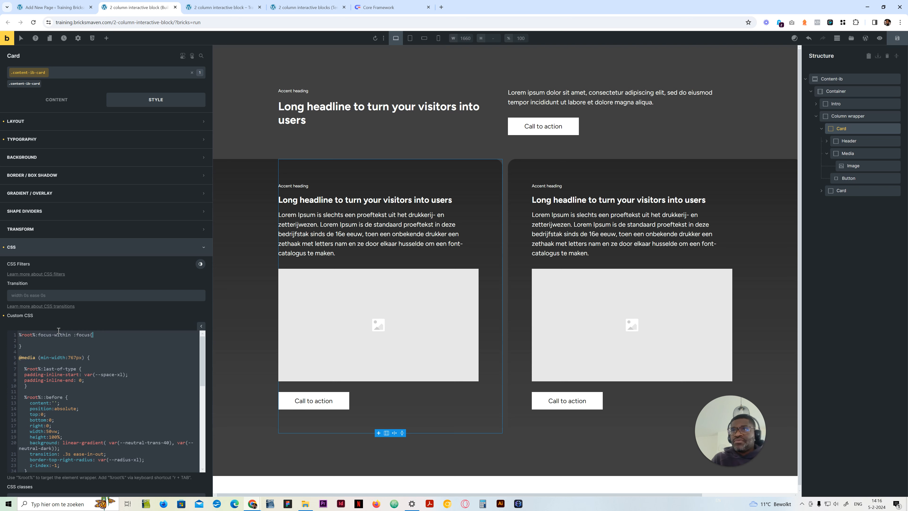
key("Return")
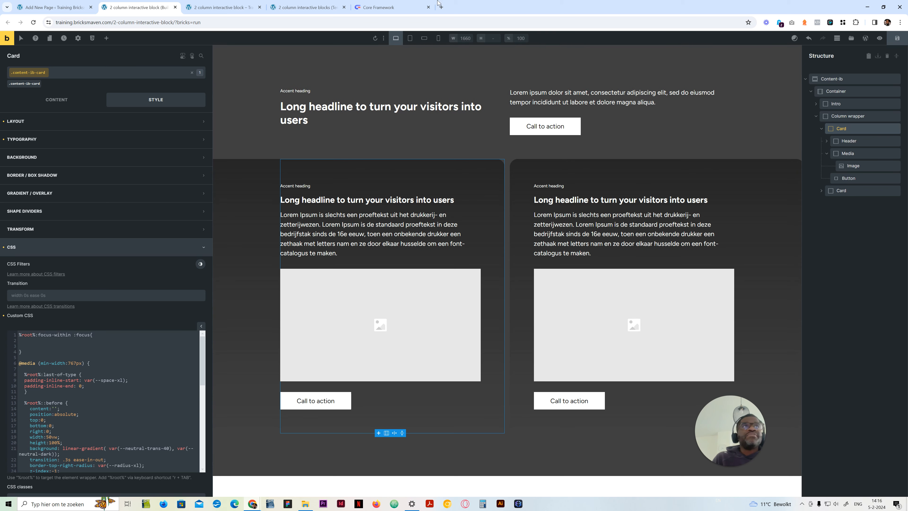
Check in the front-end preview which elements receive keyboard focus.
left_click(224, 7)
key("Tab")
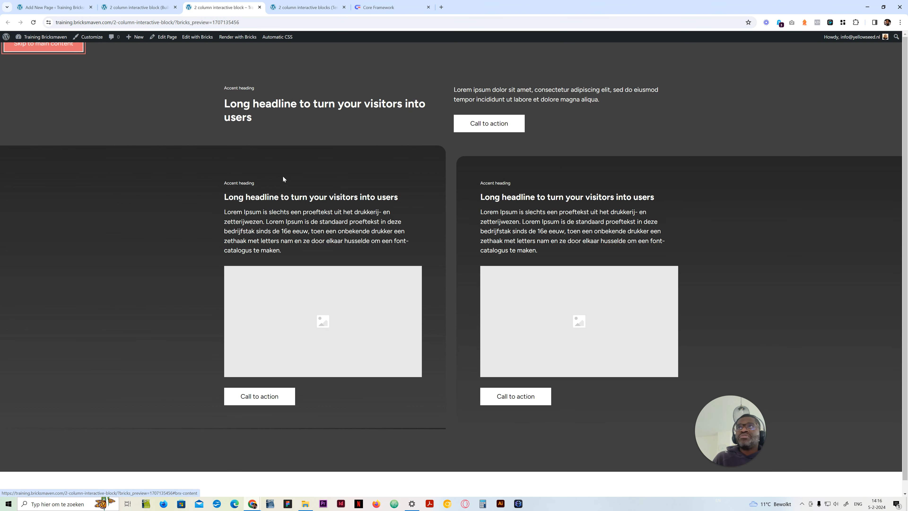
left_click(146, 6)
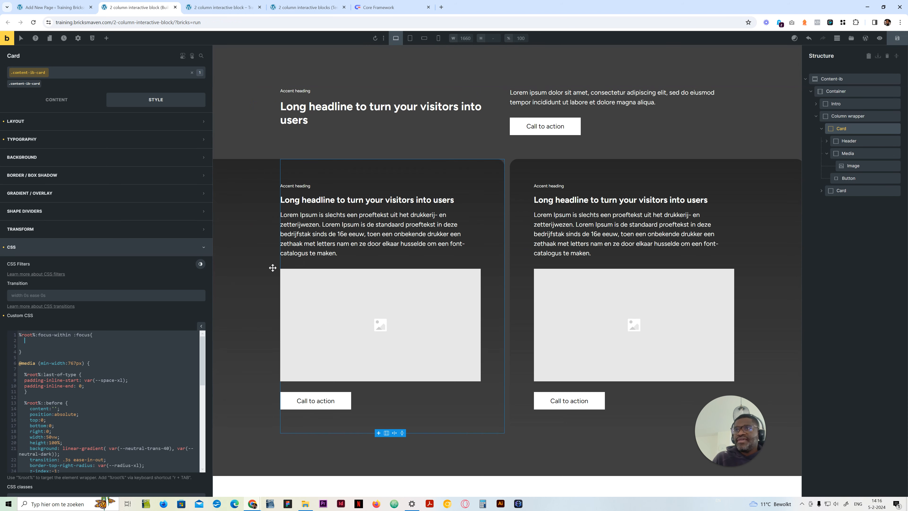
Check the first card's button settings, and link that card's heading to the external URL #.
left_click(316, 401)
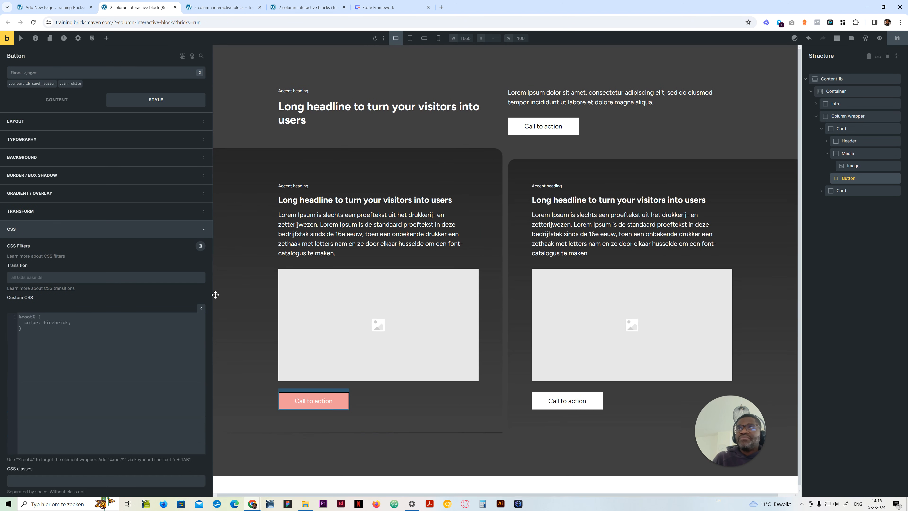
left_click(58, 102)
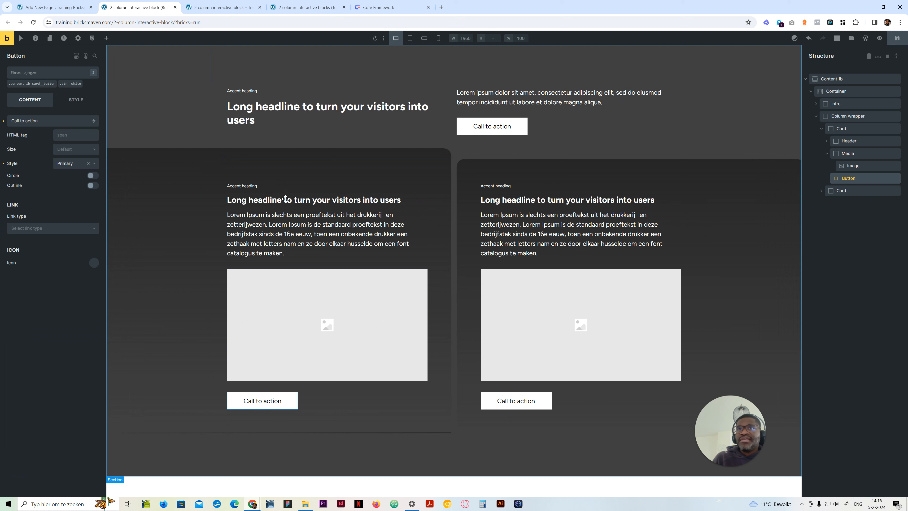
left_click(285, 202)
left_click(38, 85)
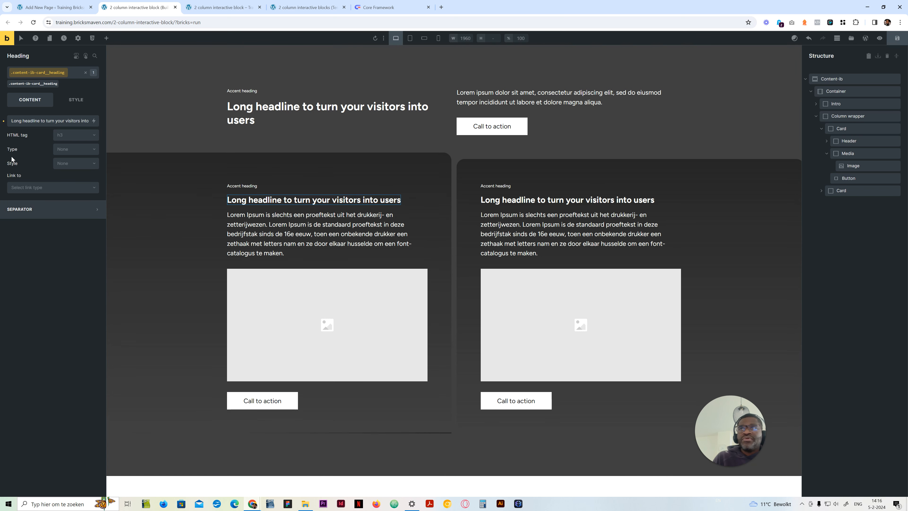
left_click(56, 187)
left_click(50, 211)
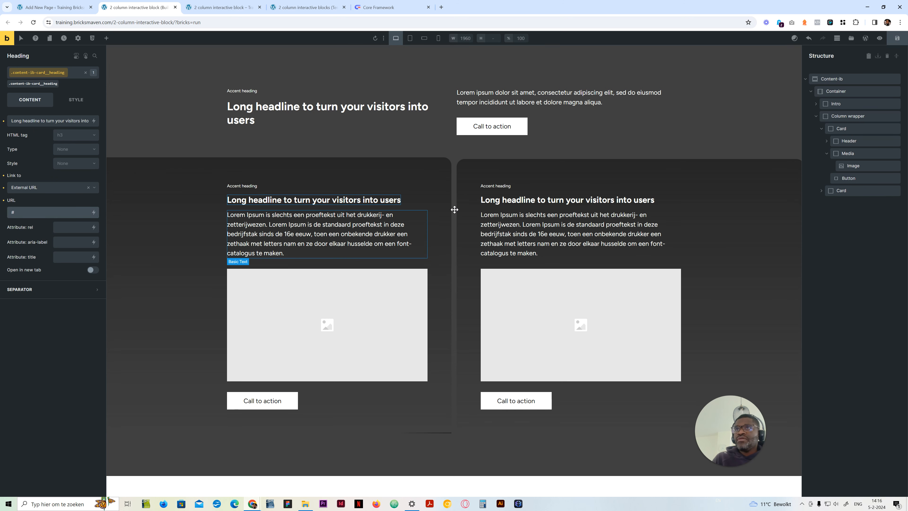
Link the second card's heading to the external URL #.
left_click(488, 199)
left_click(31, 187)
left_click(50, 210)
type("#")
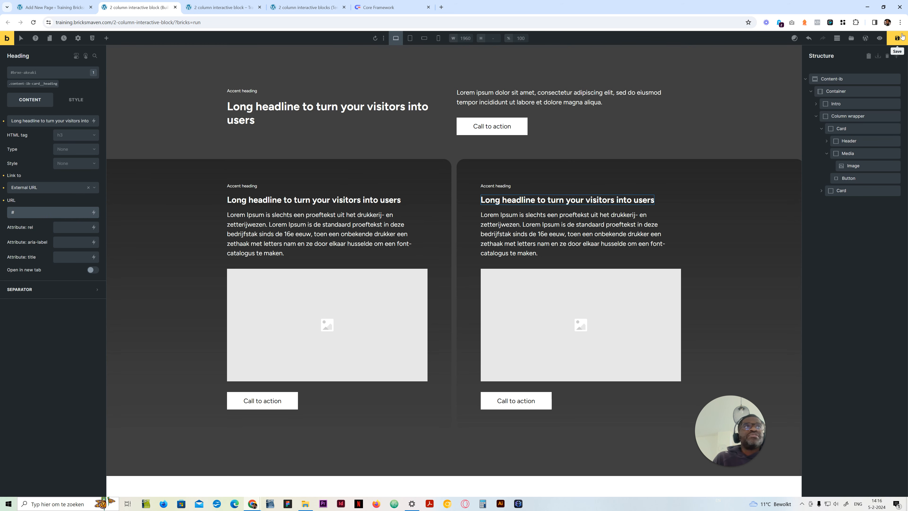
Save the page, reload its front-end preview and move keyboard focus to the first card's heading link.
left_click(223, 7)
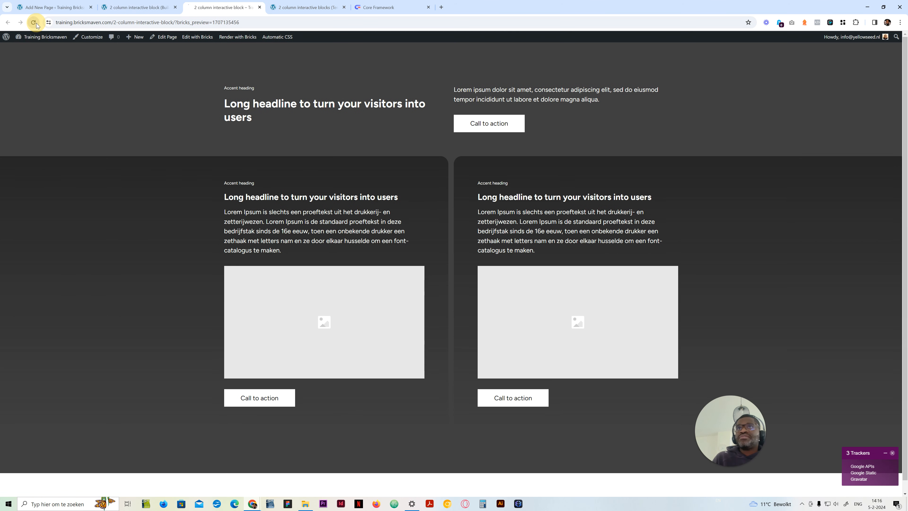
key("Tab")
key("Tab")
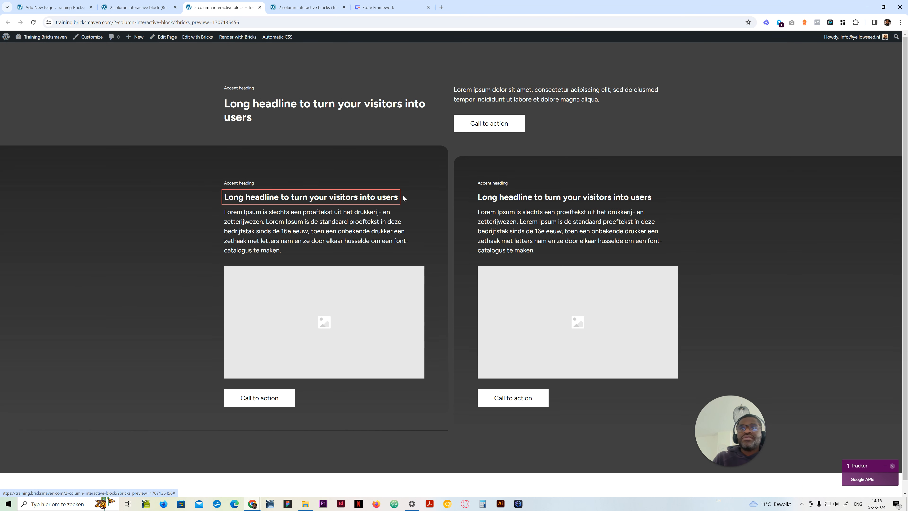
Add outline:none and box-shadow: none to the %root%:focus-within :focus rule in the first card's custom CSS.
key("Tab")
key("shift+Tab")
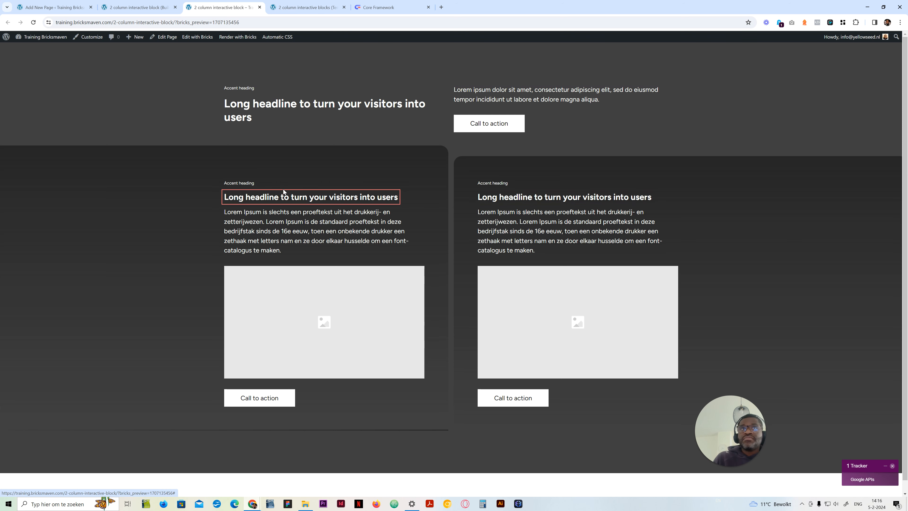
key("ctrl+shift+Tab")
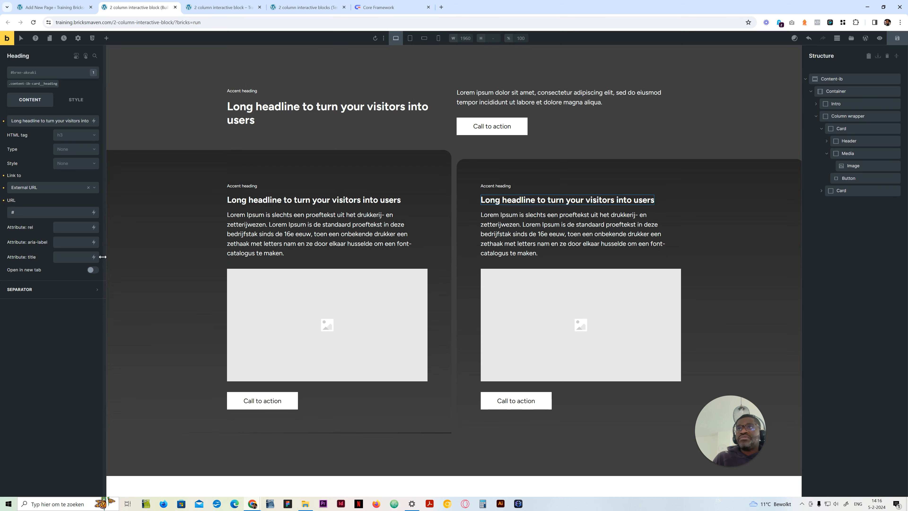
left_click(857, 130)
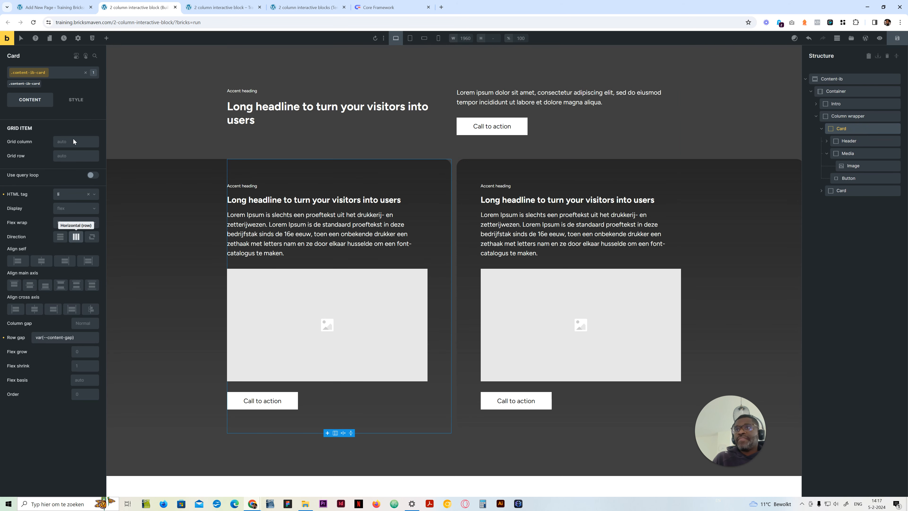
left_click(73, 102)
left_click(55, 340)
type("opu")
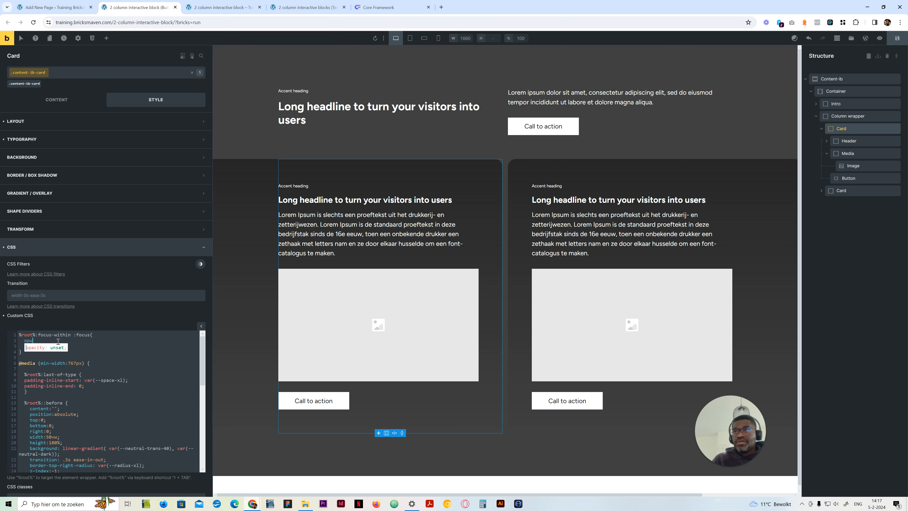
type("utline:none")
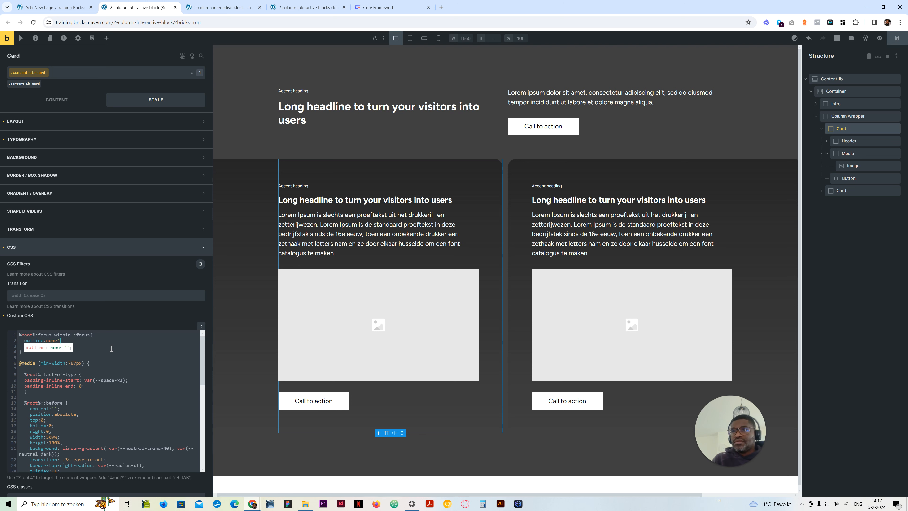
type(";")
key("Return")
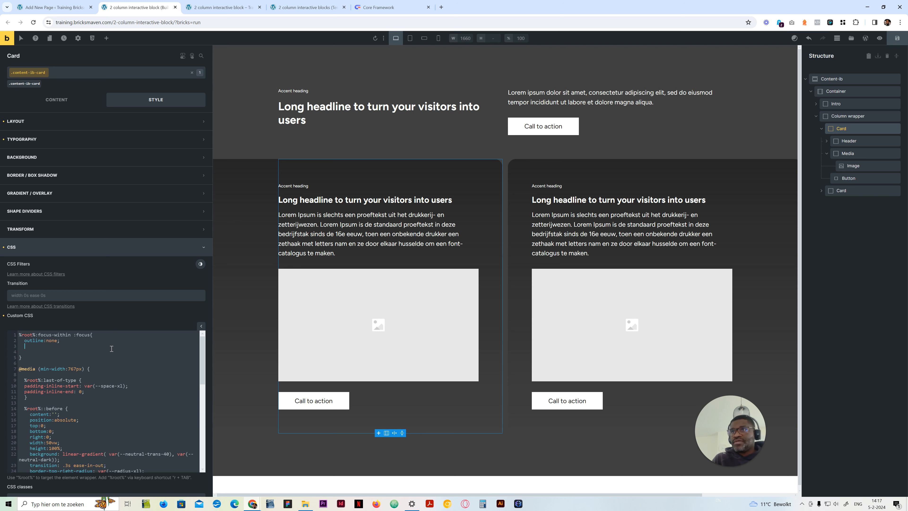
type("box=shadow:")
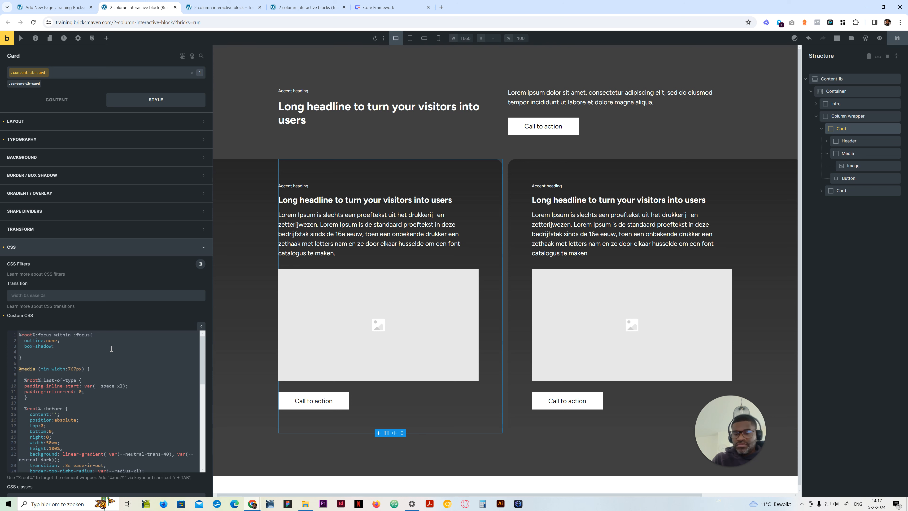
type(";")
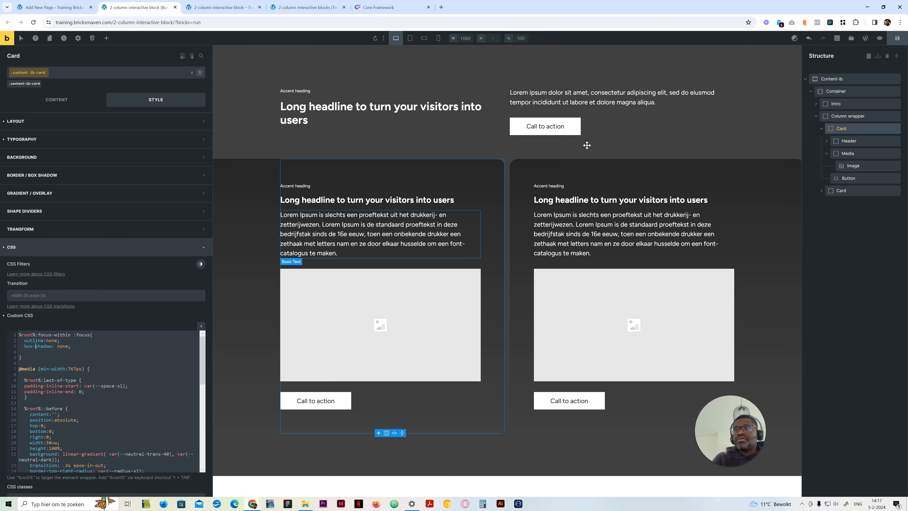
Test keyboard focus in the front-end preview and compare it with the first card's hover effect.
left_click(220, 6)
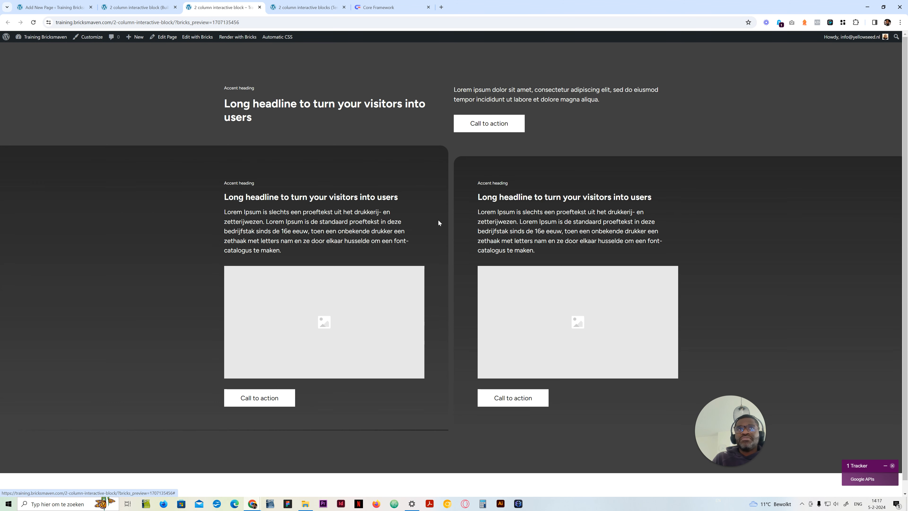
key("Tab")
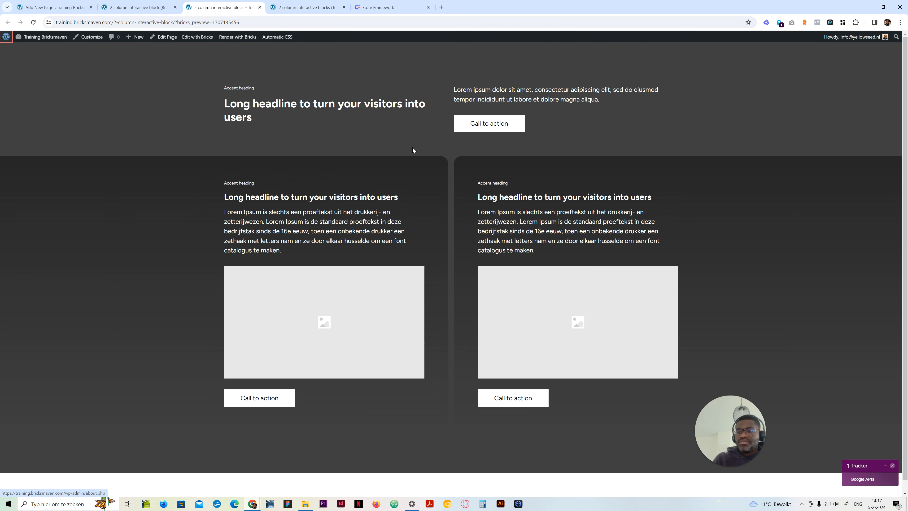
key("Tab")
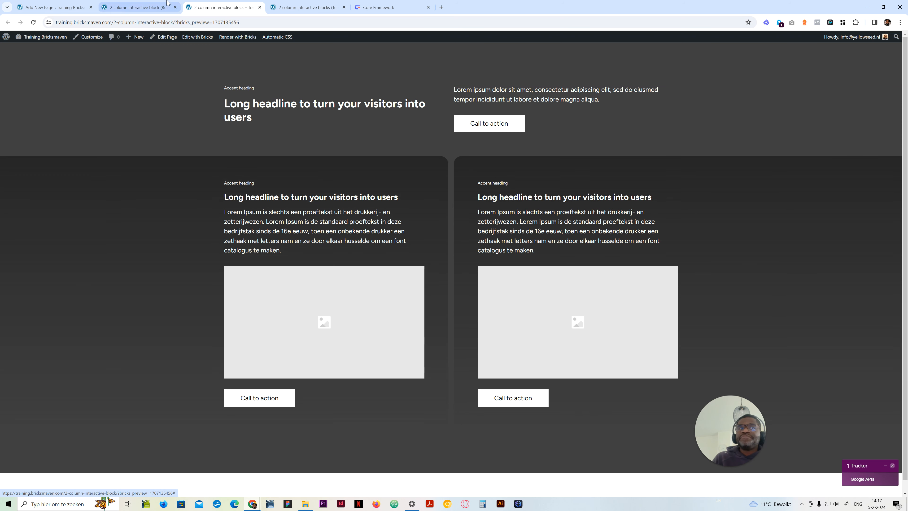
left_click(135, 7)
left_click(216, 7)
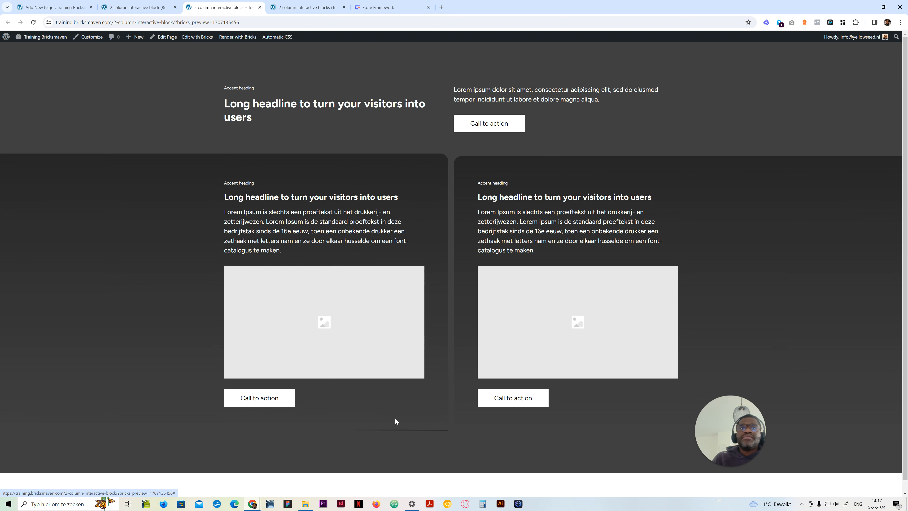
Extend the card's %root%:hover::before selector with %root%:focus-within::before in the custom CSS.
left_click(143, 7)
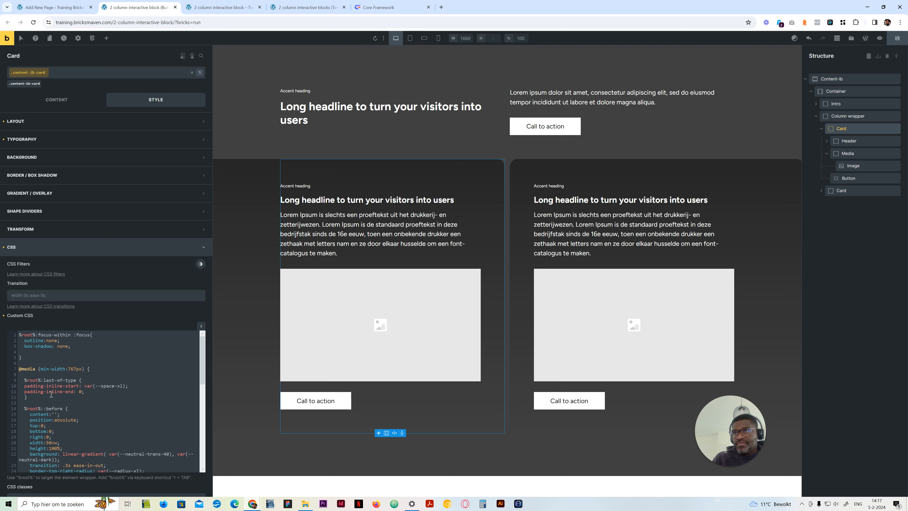
scroll(51, 394, "down", 3)
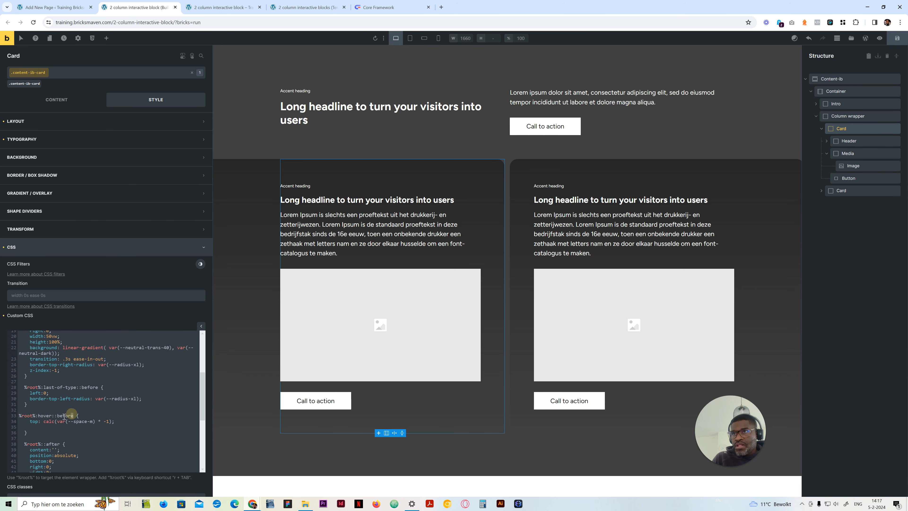
left_click_drag(64, 416, 19, 416)
key("Right")
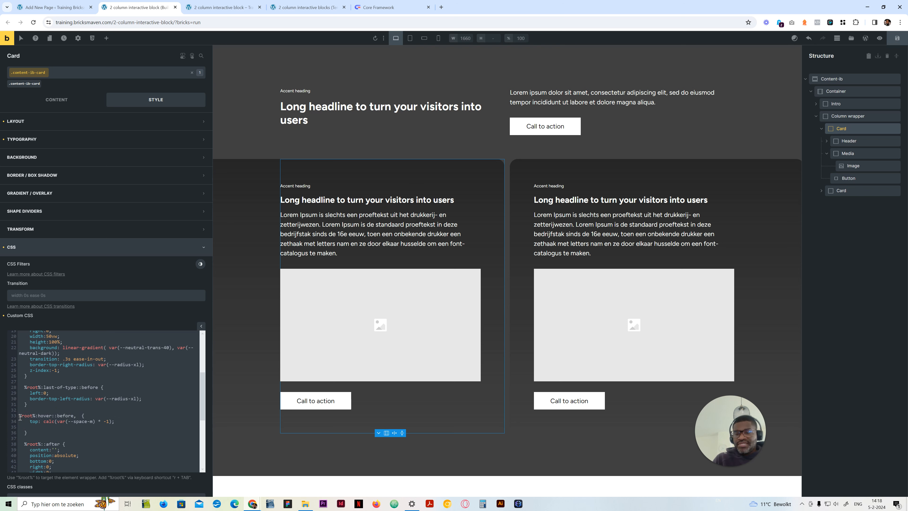
left_click_drag(112, 415, 98, 415)
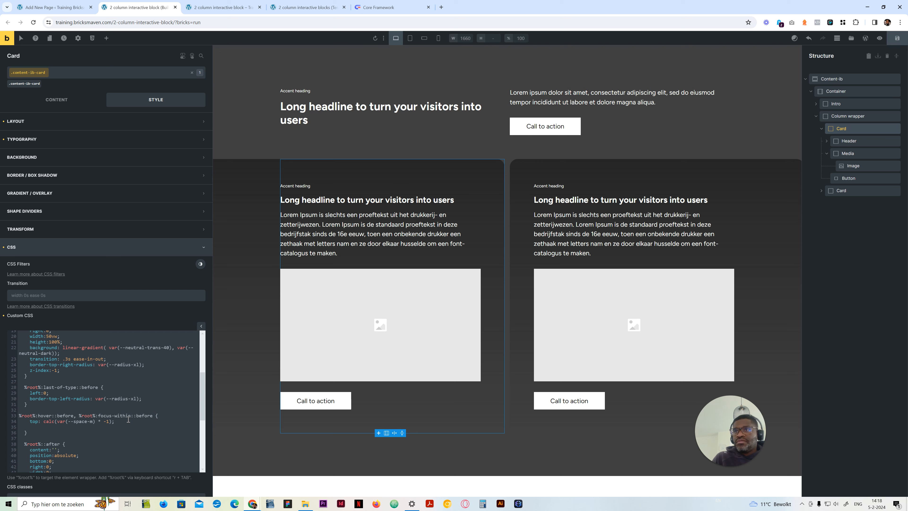
Reuse the focus-within selector to add %root%:focus-within::after to the card's %root%:hover::after rule.
left_click_drag(151, 415, 78, 416)
key("ctrl+c")
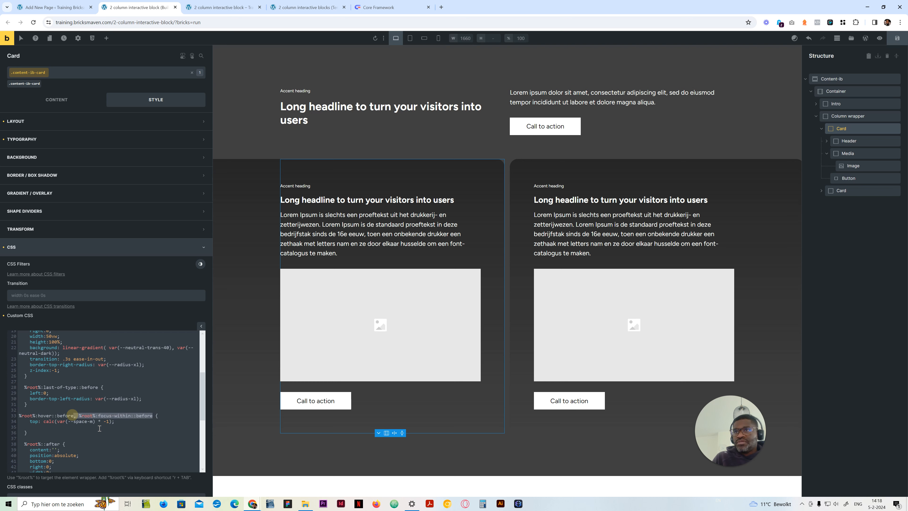
scroll(94, 433, "down", 4)
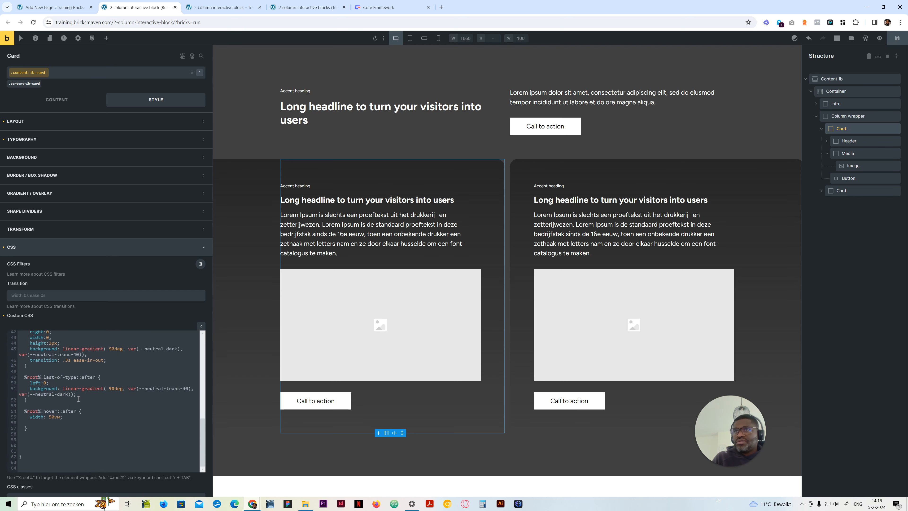
left_click(77, 411)
type(",")
key("ctrl+v")
left_click_drag(155, 411, 141, 411)
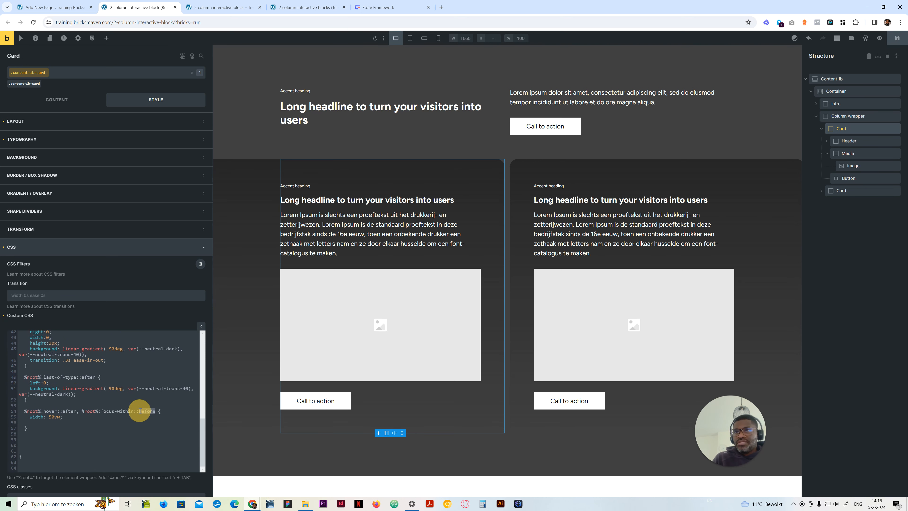
type("aft")
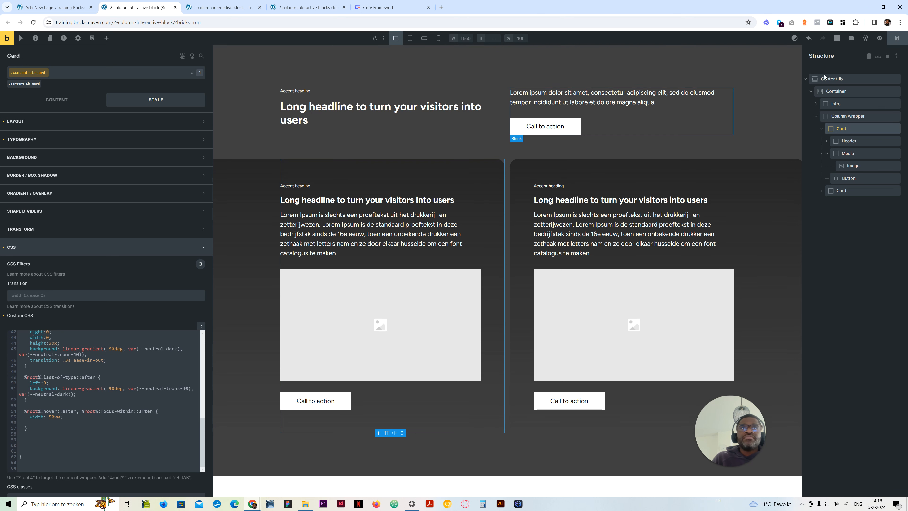
Save the page and test keyboard focus on the links in its reloaded front-end preview.
left_click(897, 40)
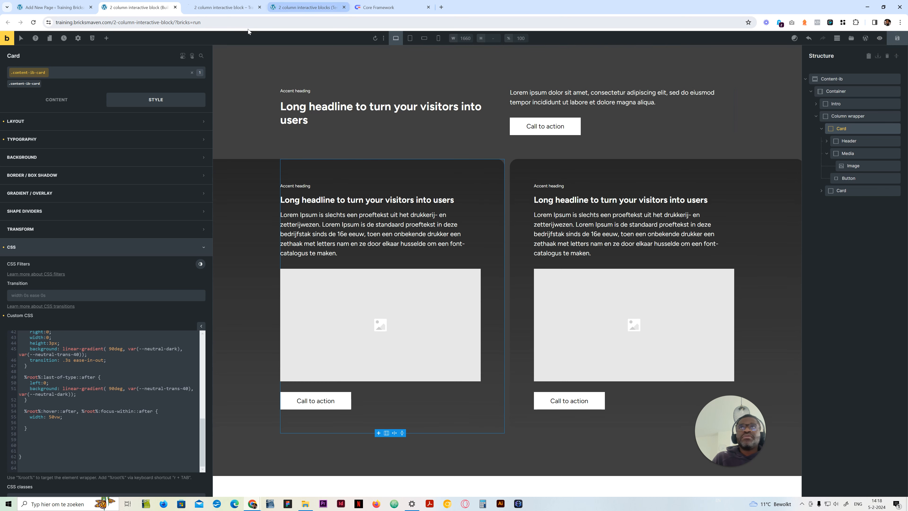
left_click(215, 8)
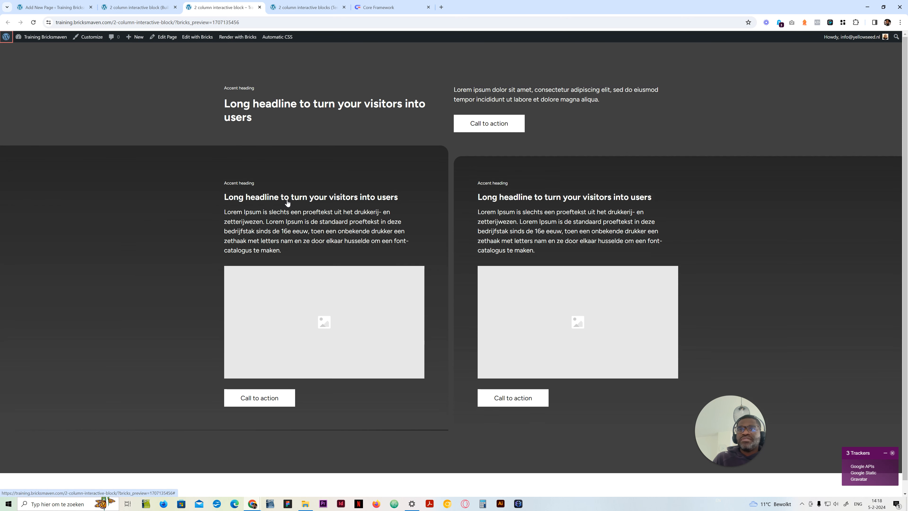
key("Tab")
key("Tab")
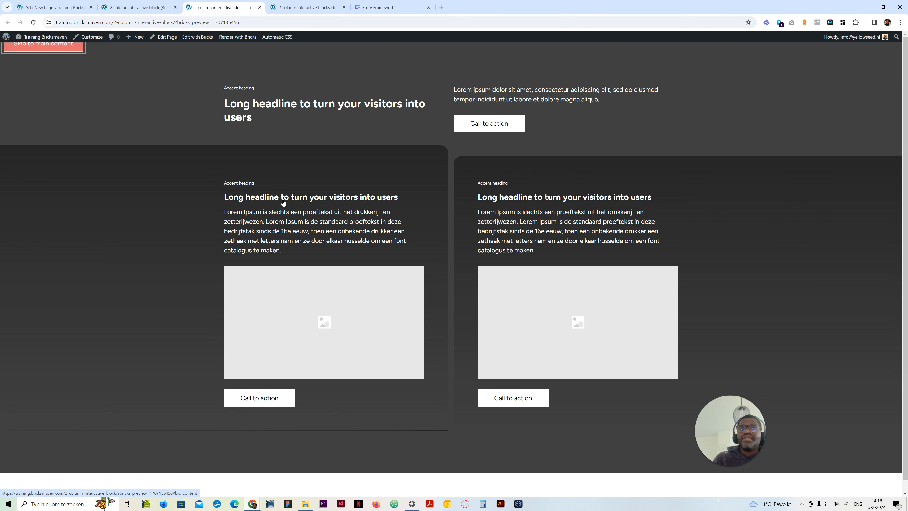
key("shift+Tab")
key("Tab")
key("Tab")
key("Tab")
key("shift+Tab")
key("shift+Tab")
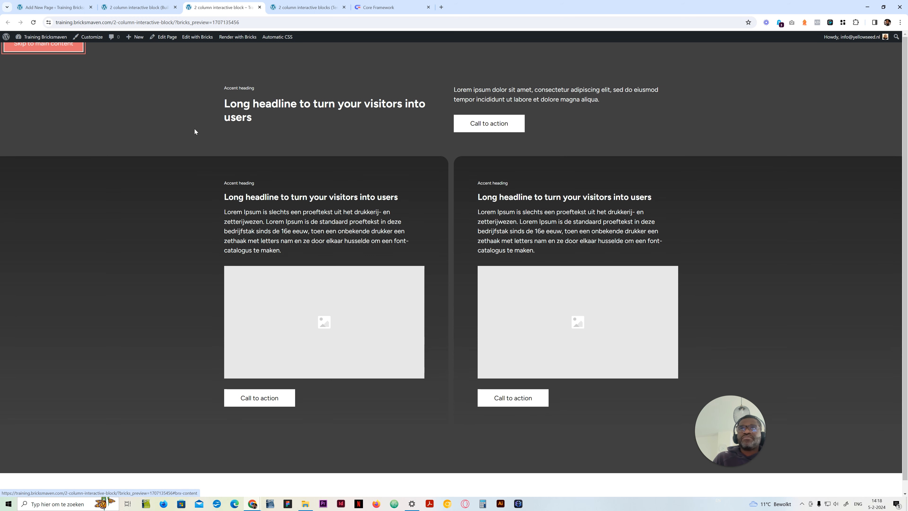
left_click(195, 129)
left_click(142, 4)
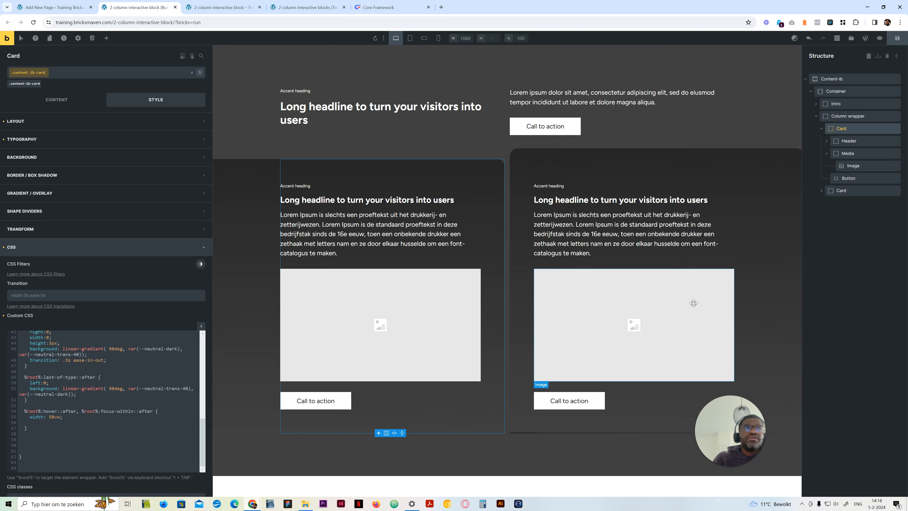
left_click(897, 42)
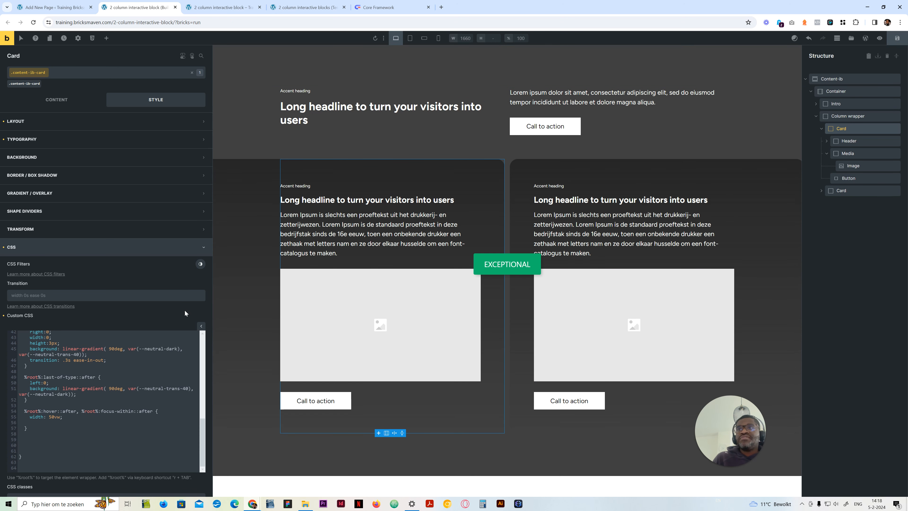
Check the block's layout at the tablet portrait, mobile landscape and mobile portrait breakpoints.
left_click(411, 39)
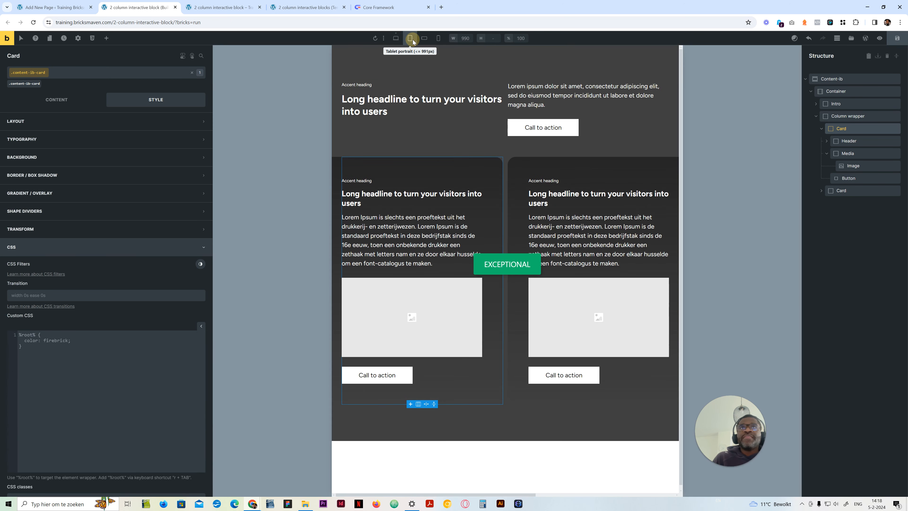
left_click(426, 38)
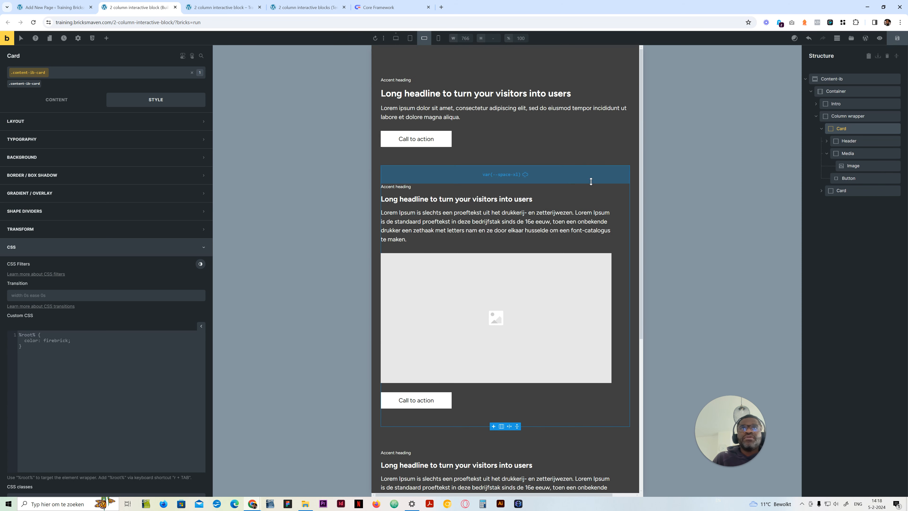
scroll(411, 294, "down", 6)
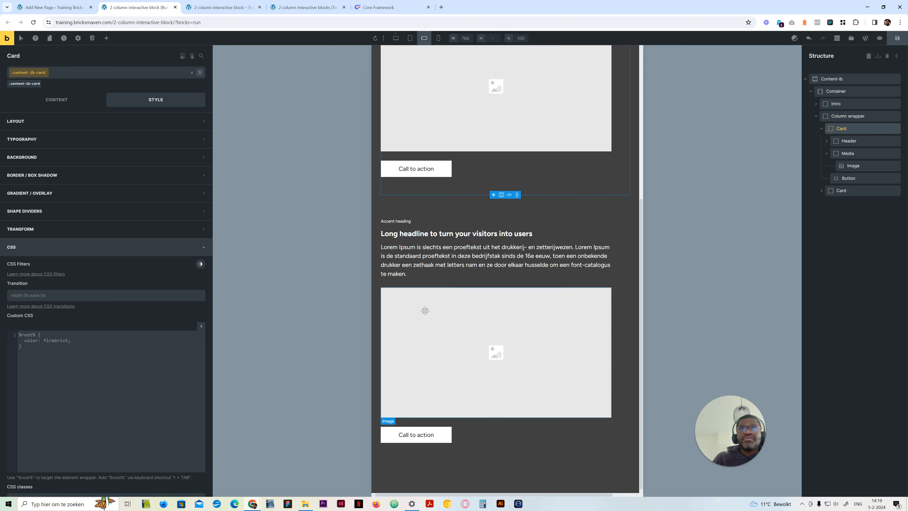
scroll(423, 313, "up", 6)
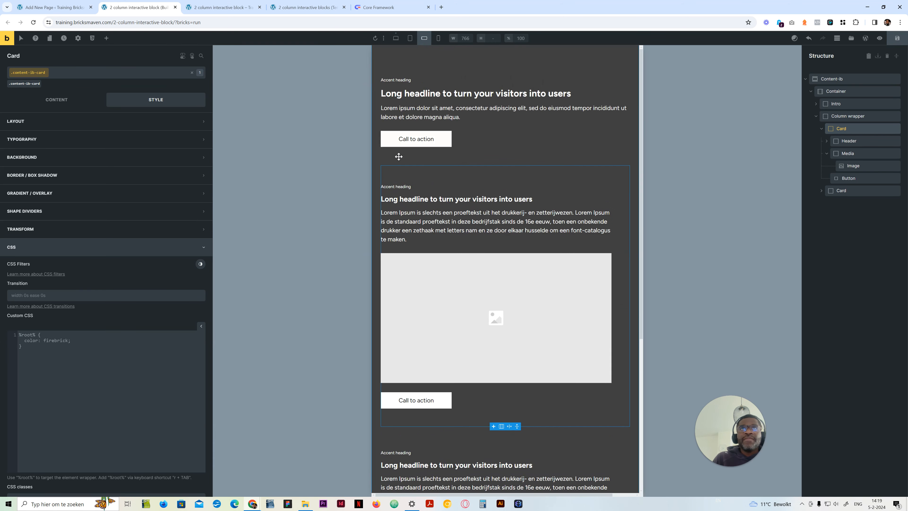
left_click(410, 38)
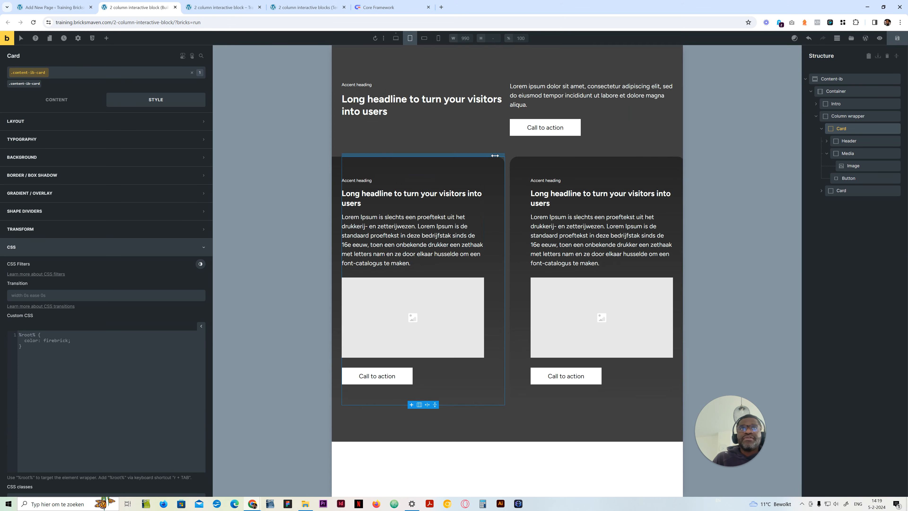
left_click(424, 38)
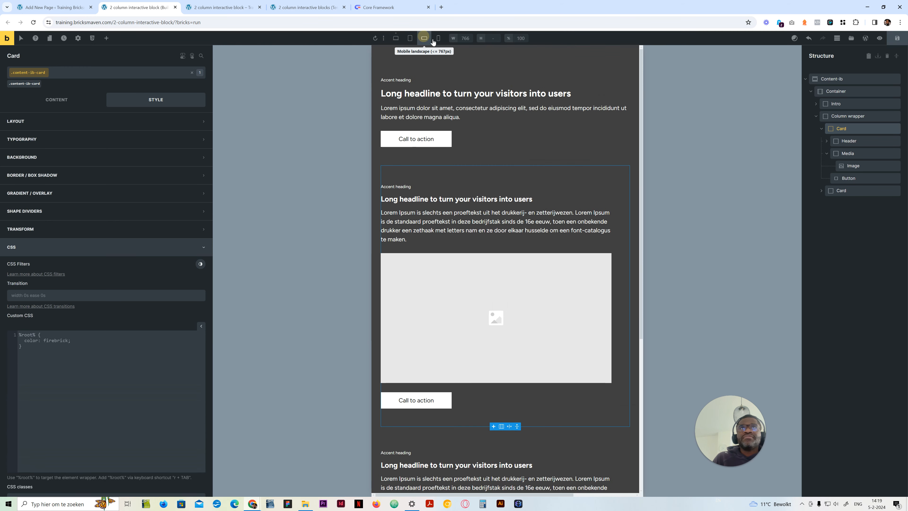
left_click(410, 38)
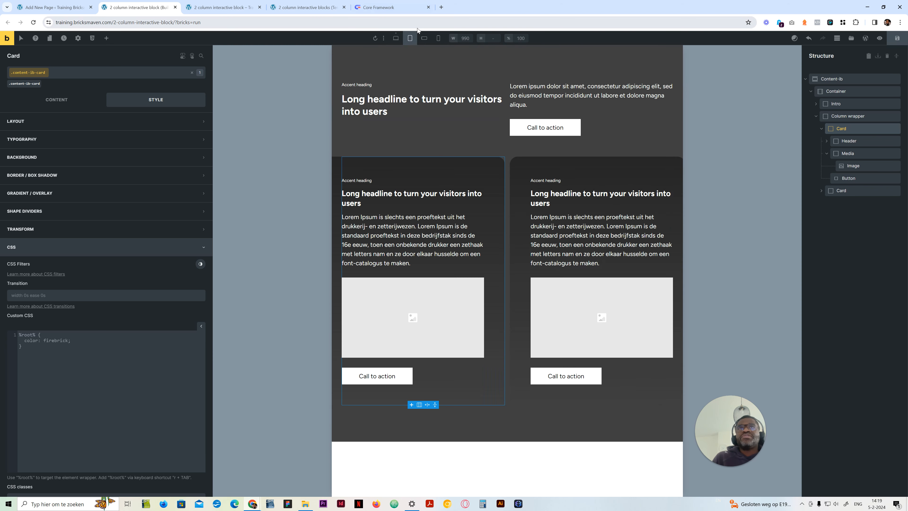
left_click(438, 38)
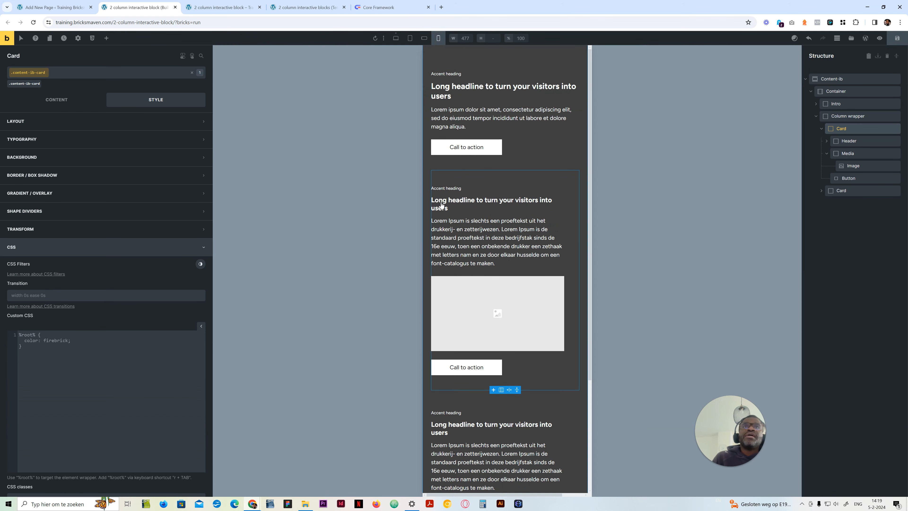
scroll(468, 250, "down", 5)
scroll(468, 250, "up", 5)
left_click(424, 38)
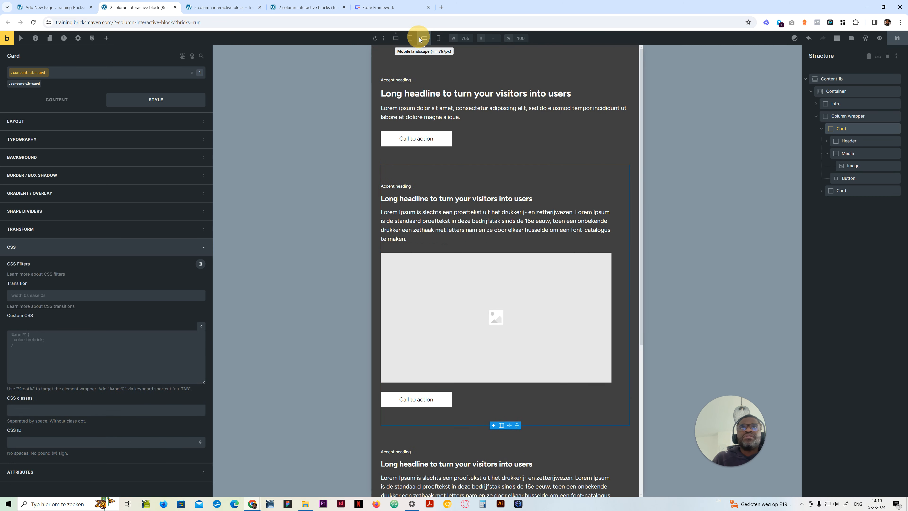
Set the card's padding to unset on all four sides at the mobile landscape breakpoint.
left_click(411, 38)
left_click(424, 38)
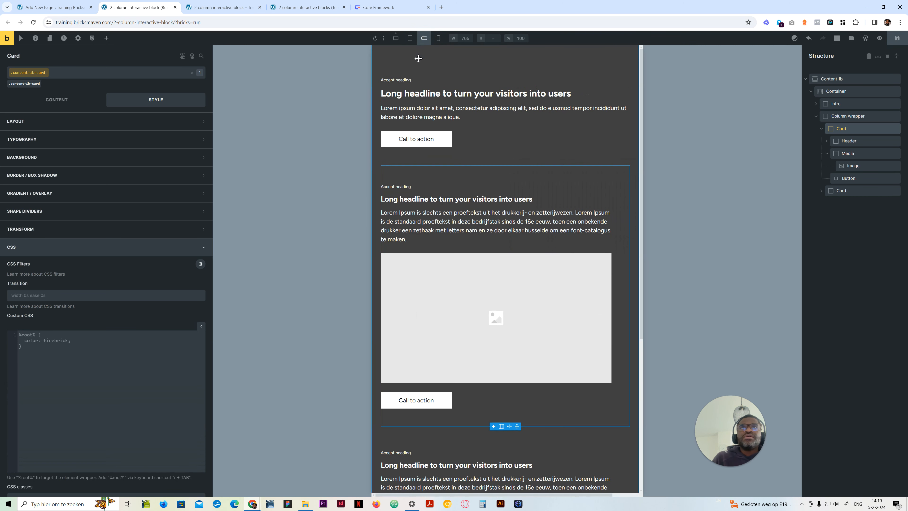
left_click(81, 120)
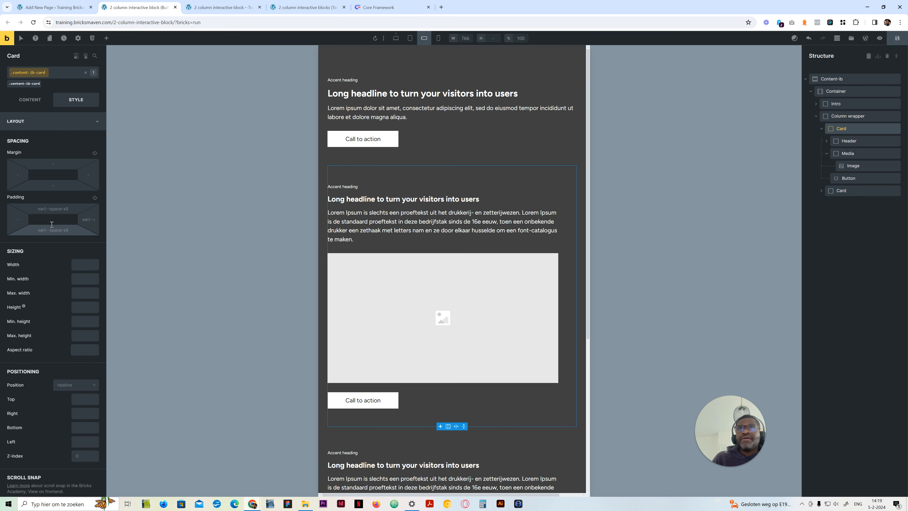
left_click(95, 199)
left_click(59, 211)
type("unset")
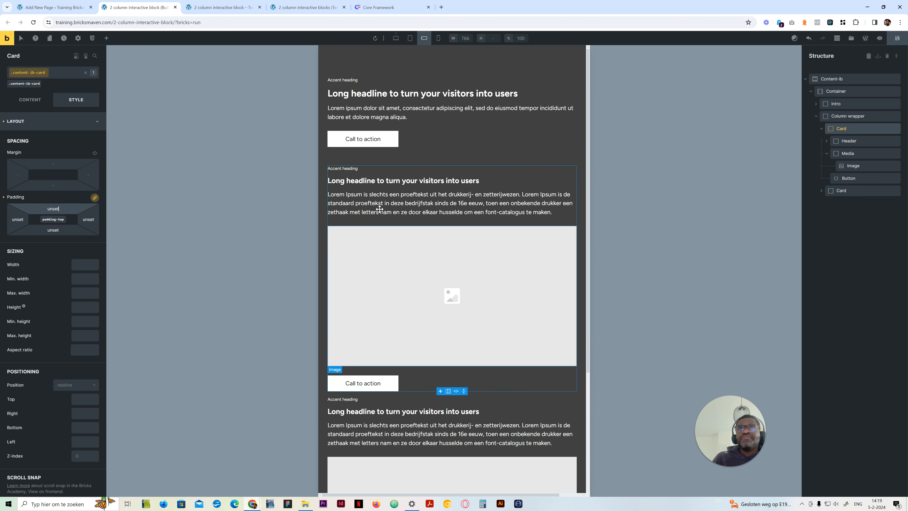
Set the column wrapper's gap to var(--grid-gap) at the mobile landscape breakpoint and review the spacing between the stacked cards.
left_click(849, 116)
left_click(37, 98)
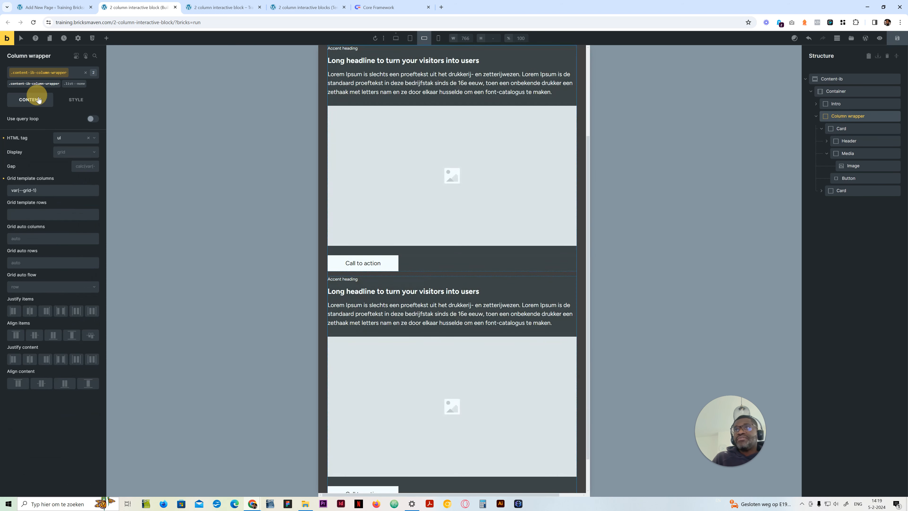
left_click(84, 166)
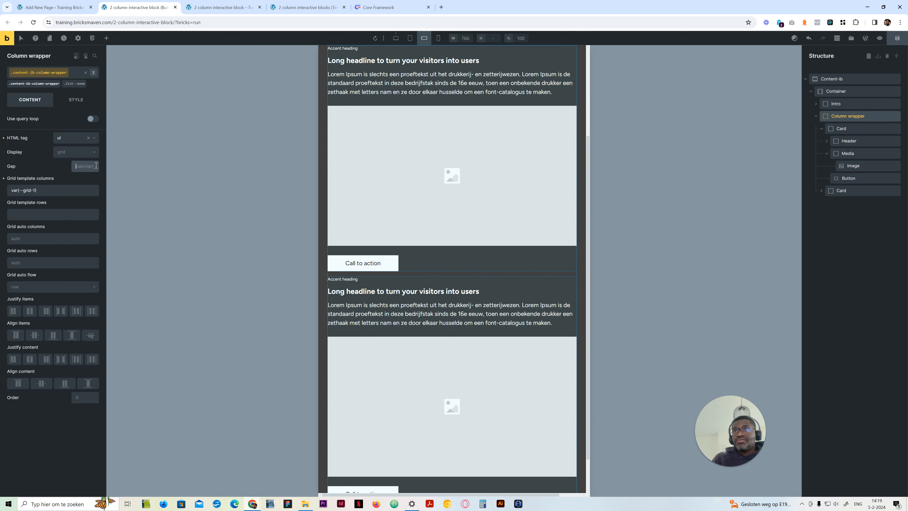
left_click(37, 197)
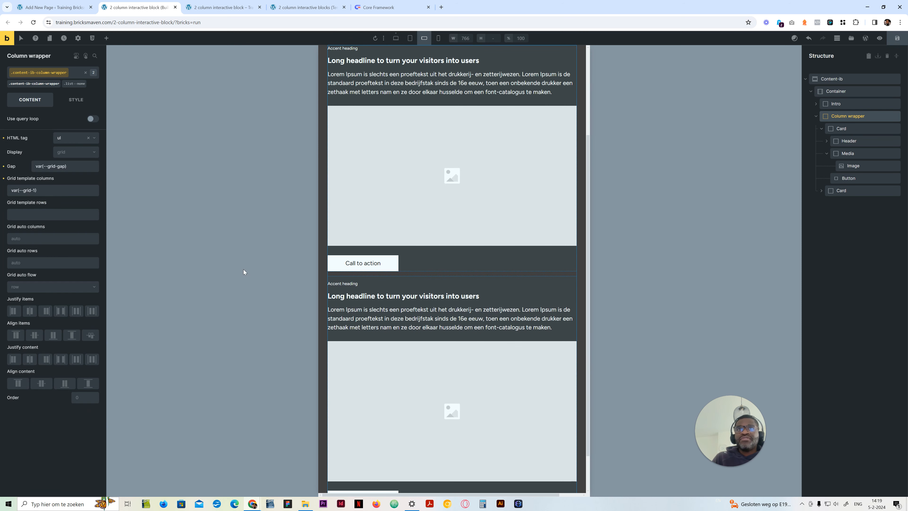
left_click(410, 38)
left_click(424, 38)
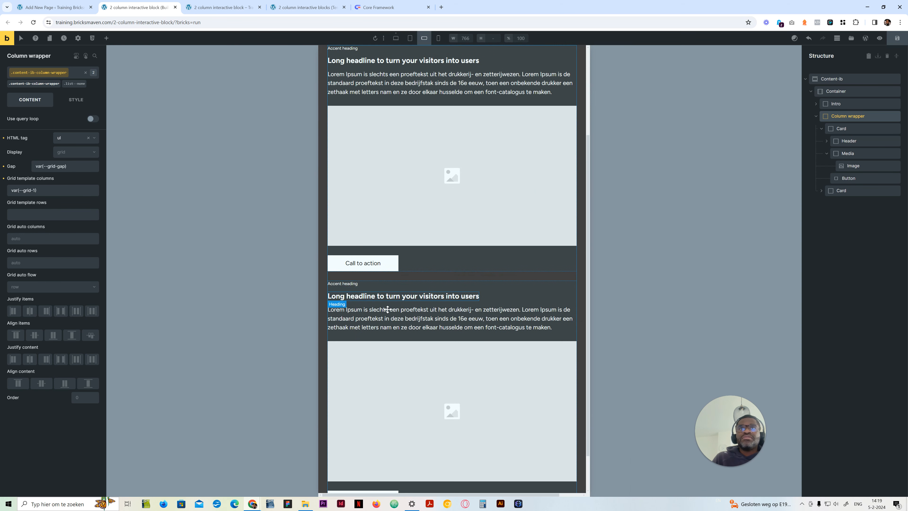
scroll(388, 310, "up", 3)
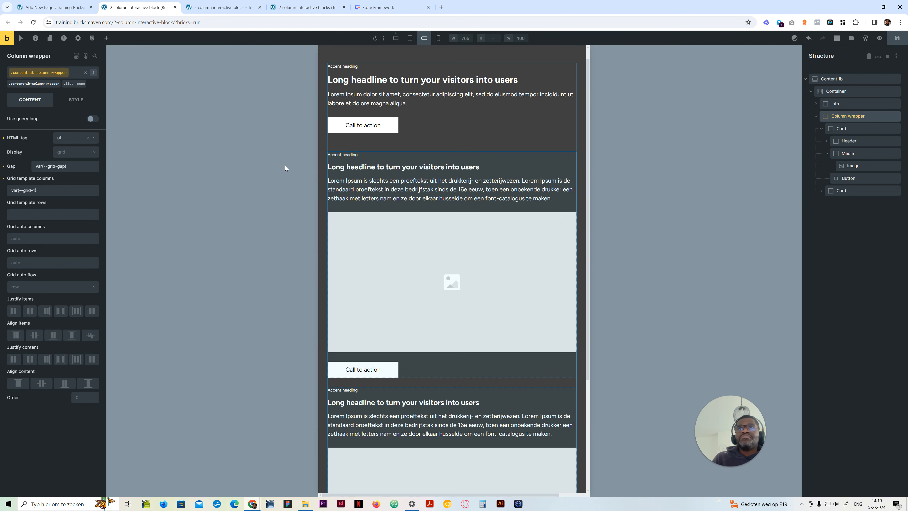
Set the column wrapper's gap to calc(var(--grid-gap) * 2) at the mobile landscape breakpoint.
left_click(75, 168)
key("ctrl+a")
type("--gri")
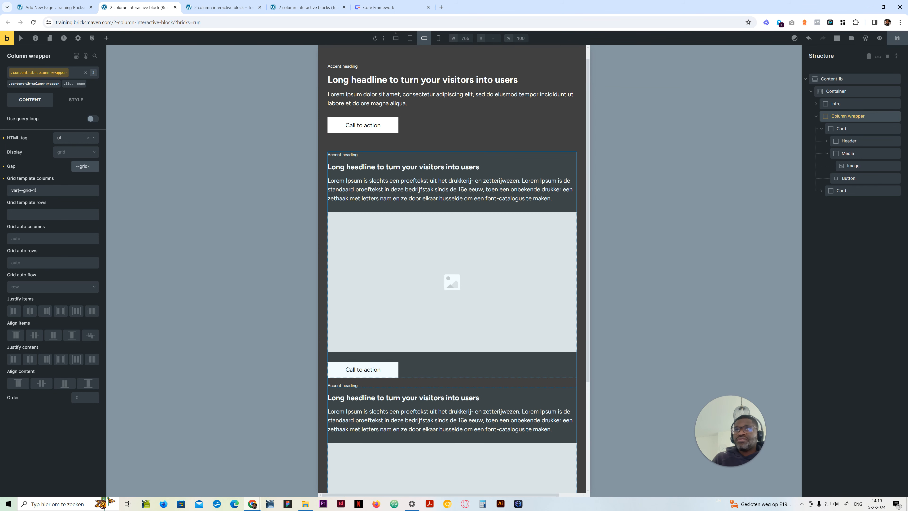
type("d-gap) * 2)")
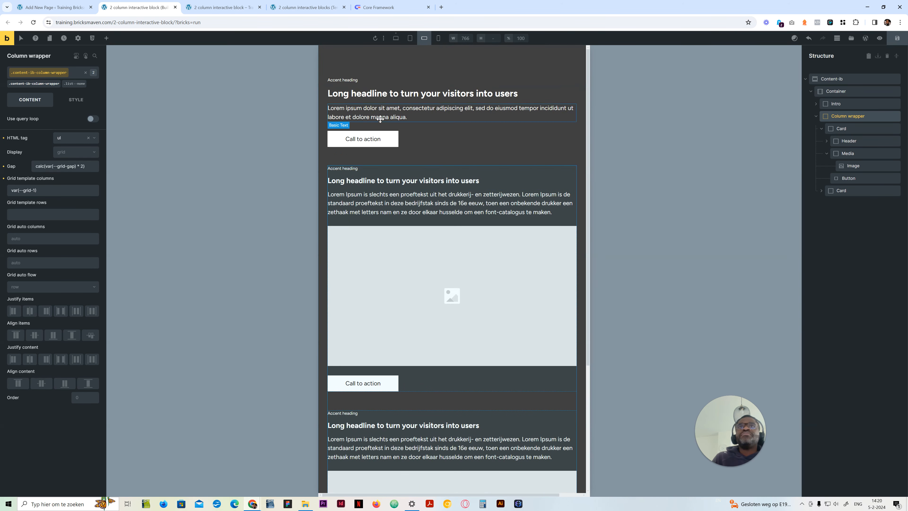
Check the stacked and two-column card layouts at the mobile portrait, tablet portrait and desktop breakpoints.
left_click(438, 38)
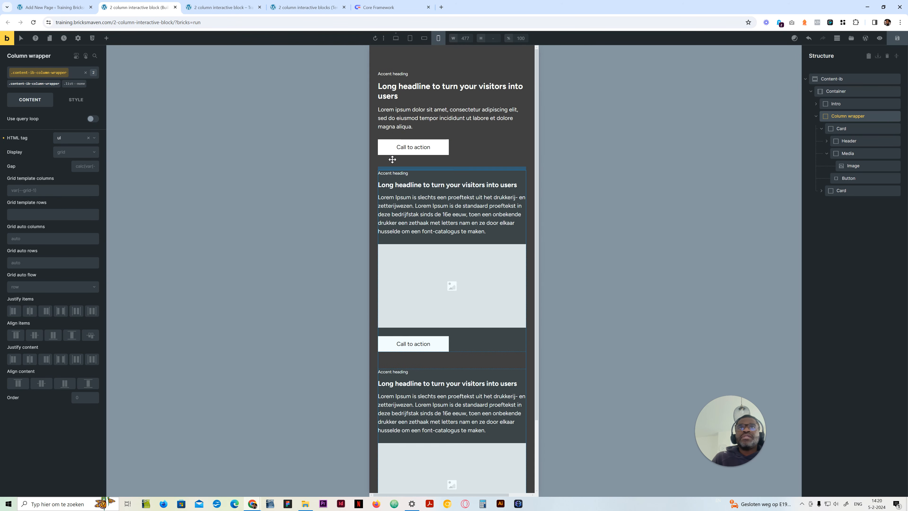
scroll(441, 327, "down", 2)
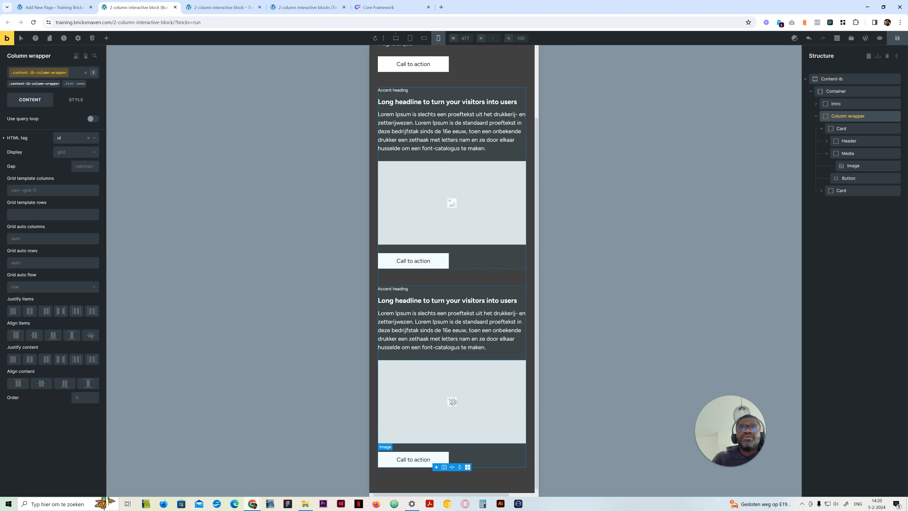
left_click(404, 38)
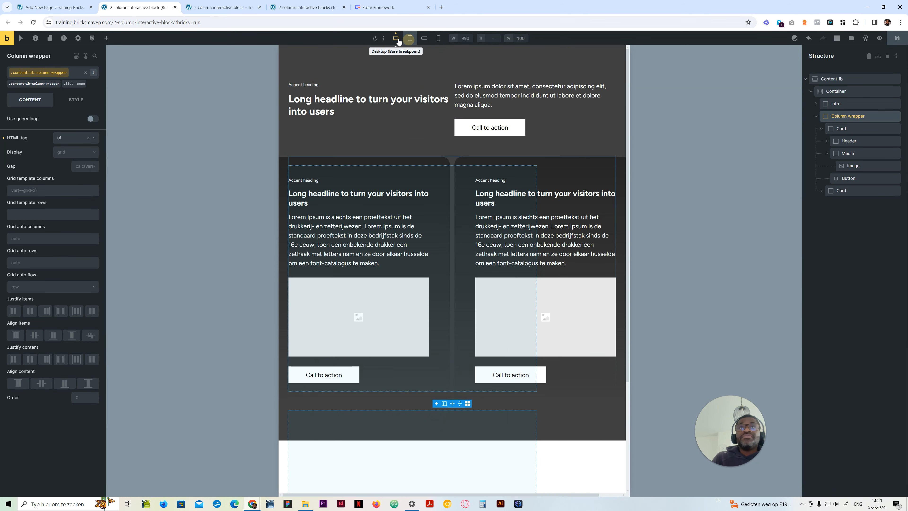
left_click(392, 39)
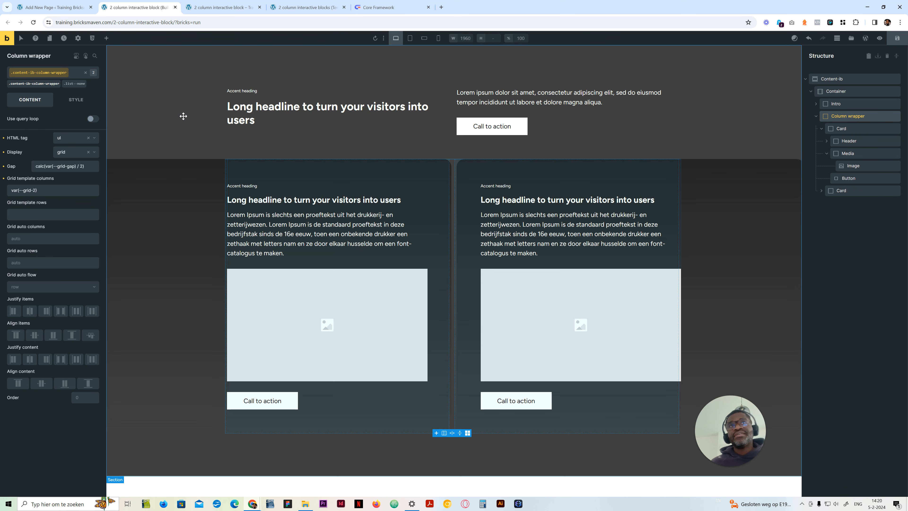
Select the Content-ib section to view the cards' hover effect, and compare the Core Framework reference site with the block's front-end preview.
left_click(855, 80)
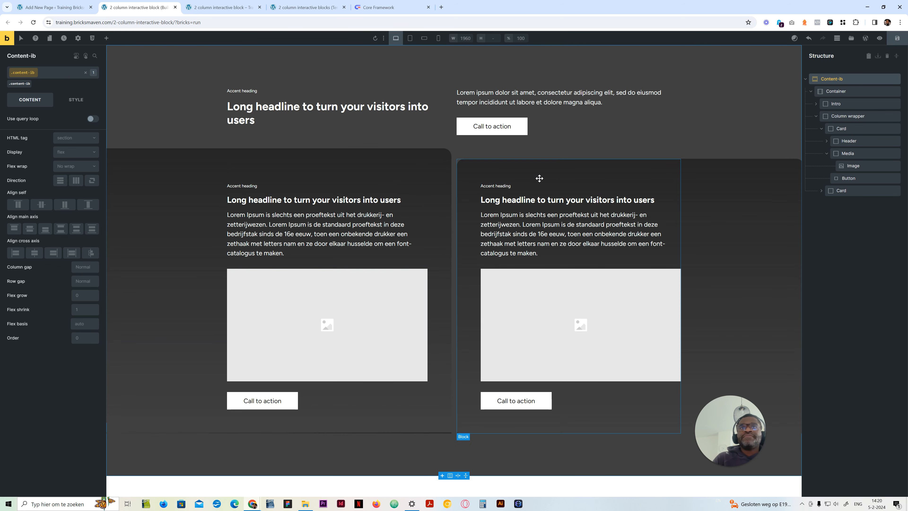
left_click(363, 8)
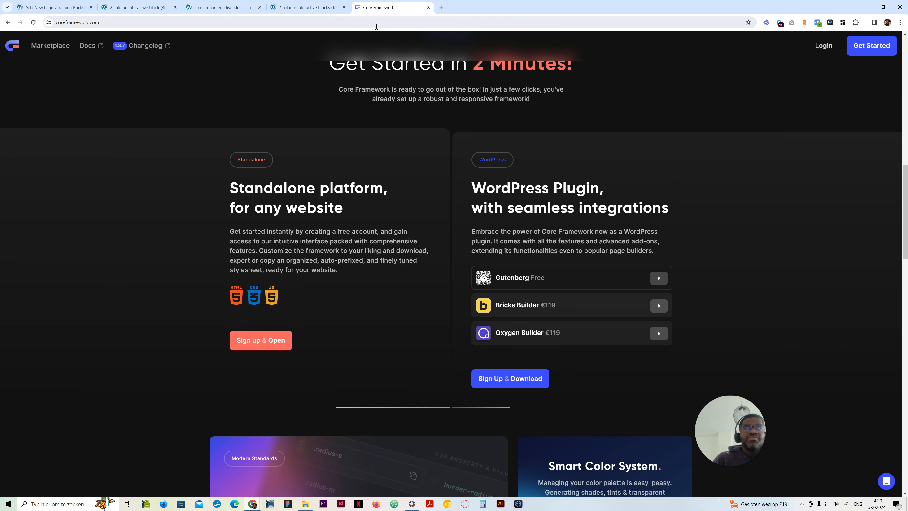
left_click(222, 7)
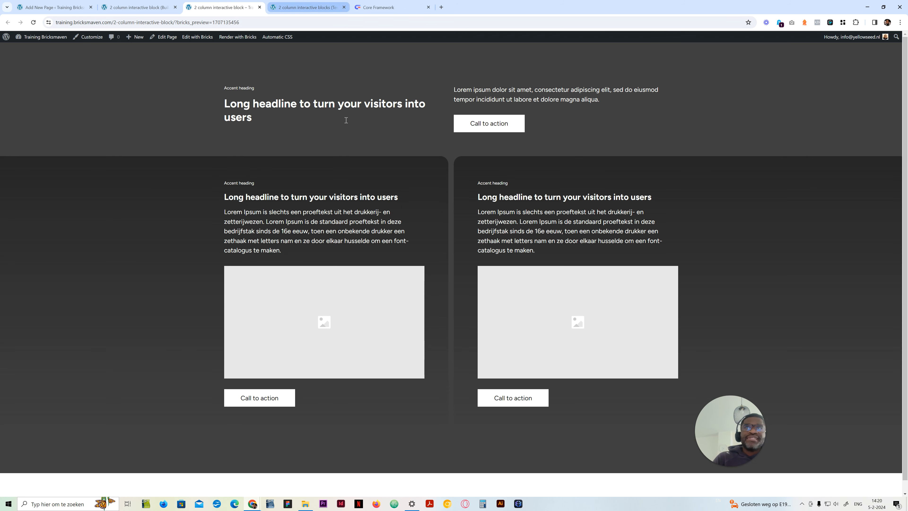